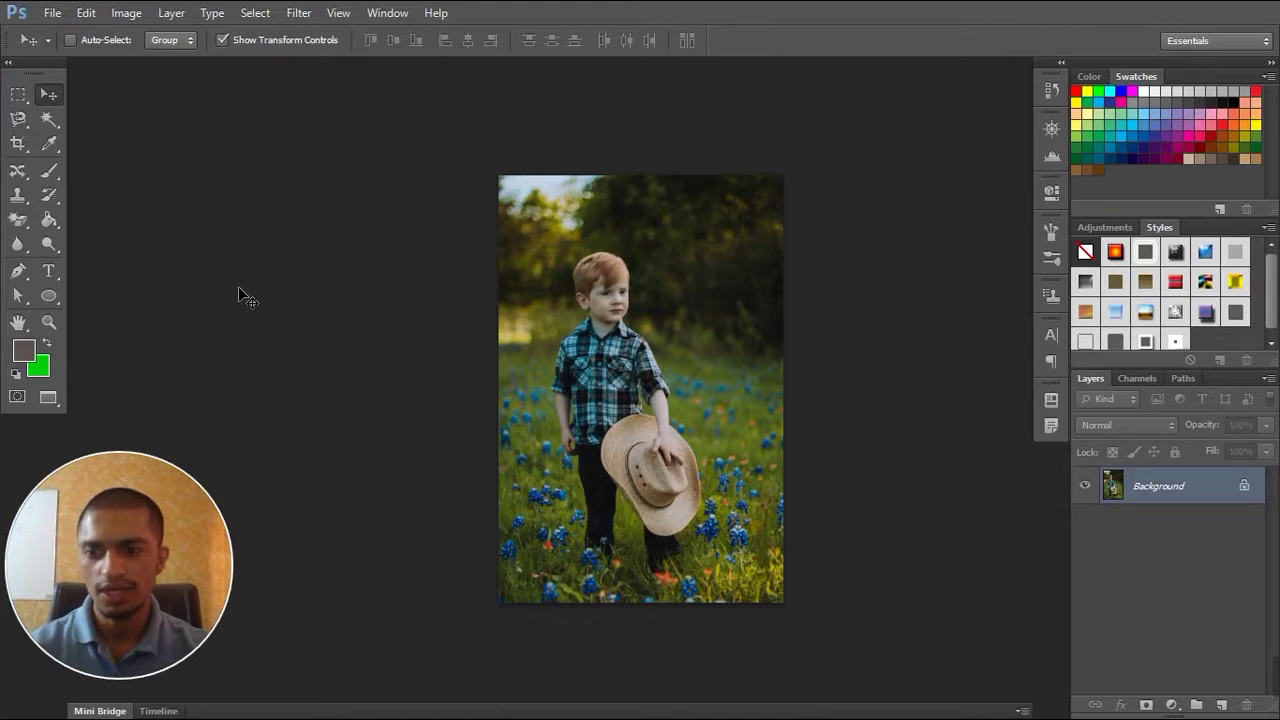
# Convert the boy photo's locked Background into a regular layer named BOY
pyautogui.hotkey('ctrl', 'Tab')
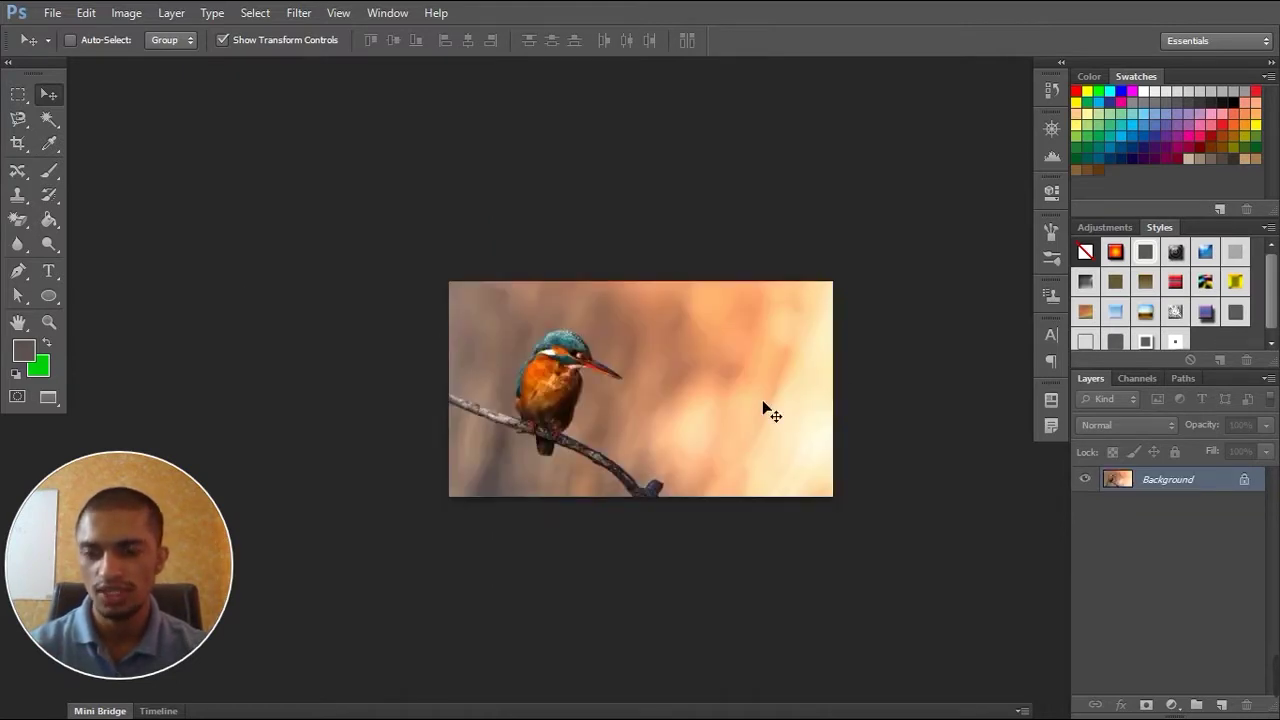
pyautogui.hotkey('ctrl', 'Tab')
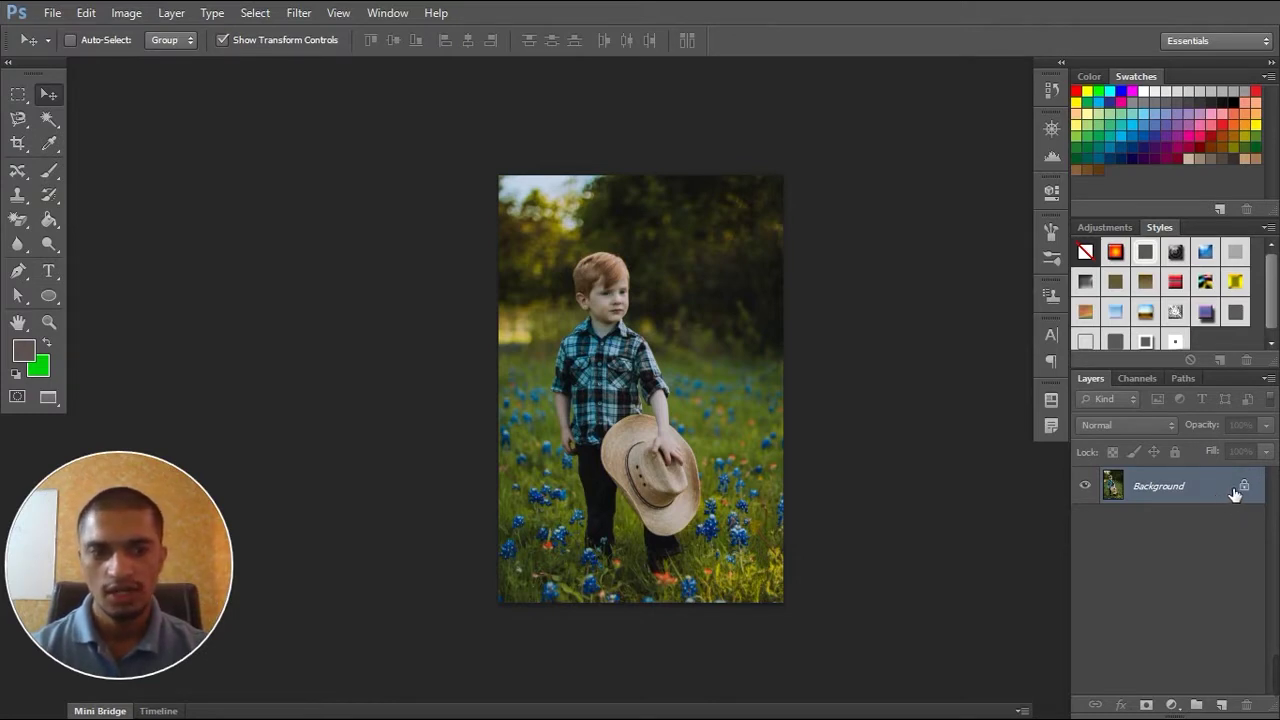
pyautogui.click(1240, 487)
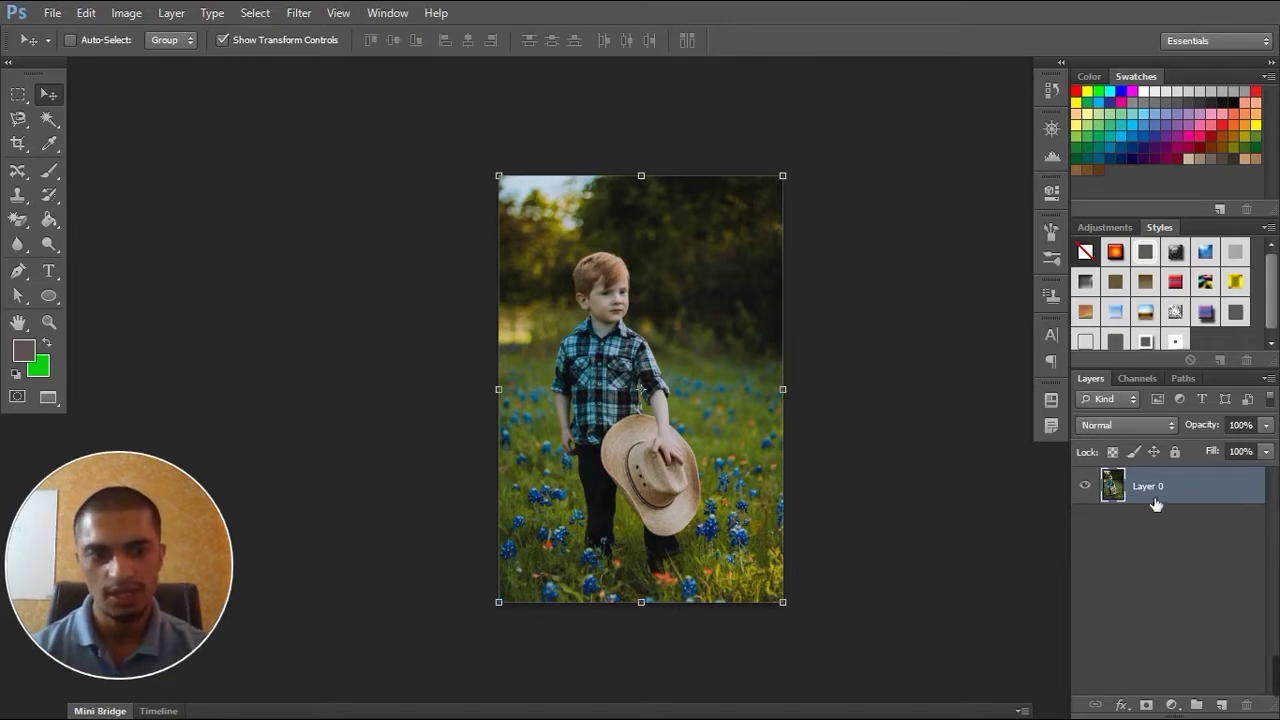
pyautogui.hotkey('ctrl', 'z')
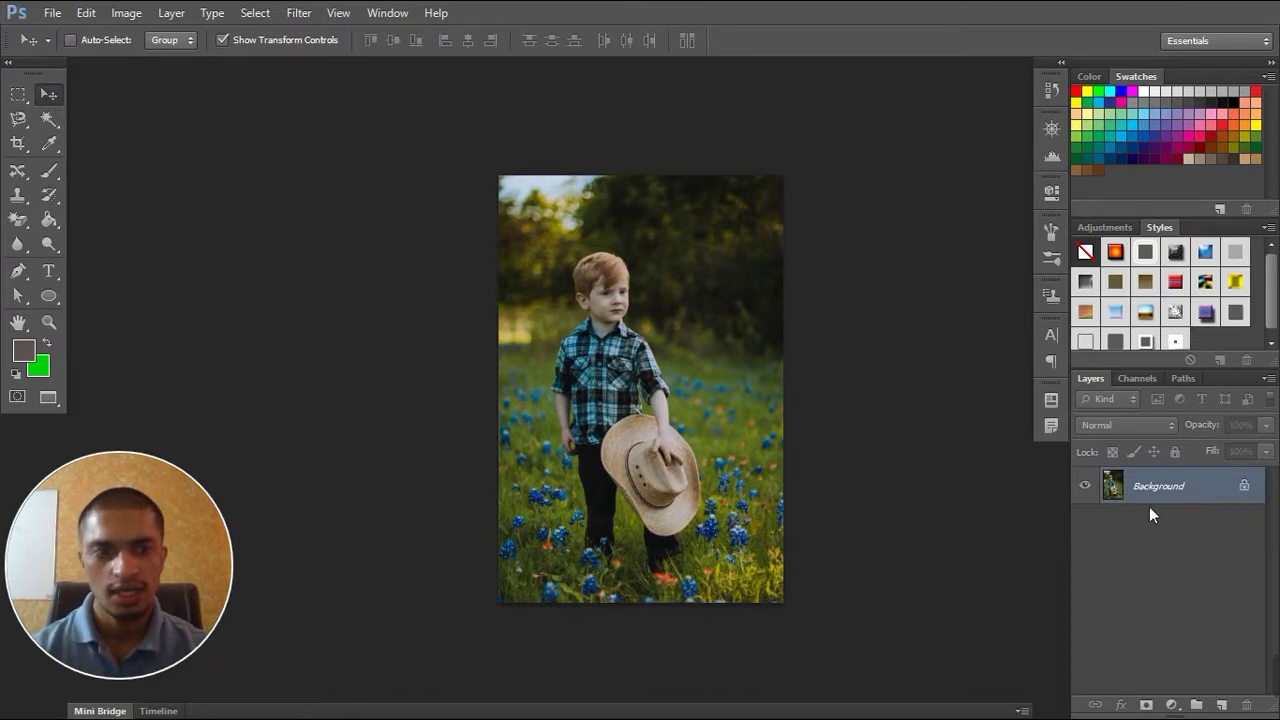
pyautogui.doubleClick(1229, 490)
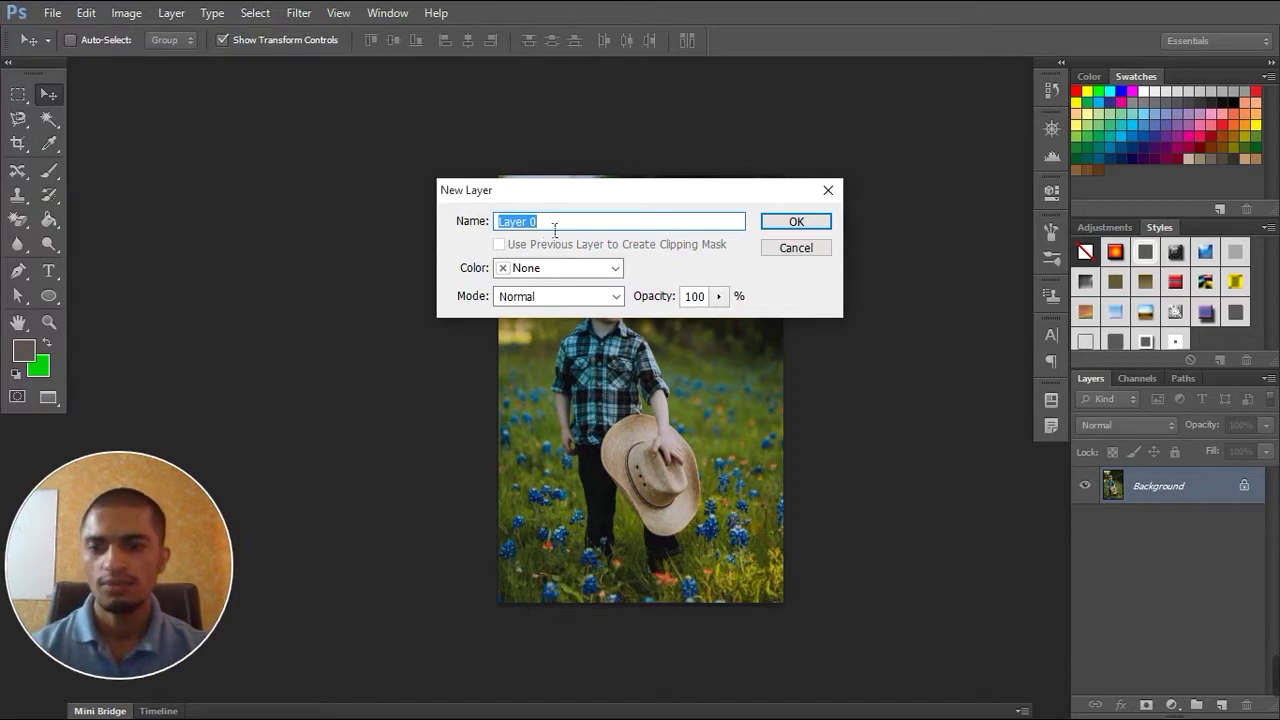
pyautogui.write('BO')
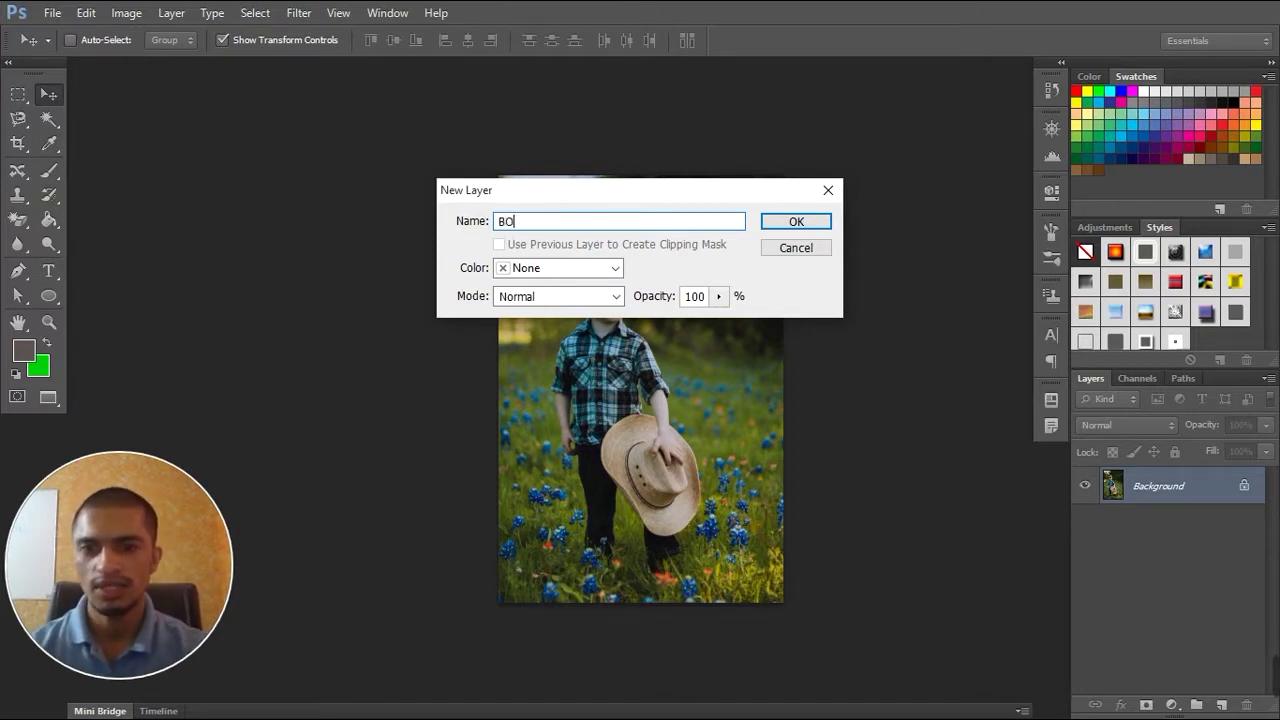
pyautogui.write('Y')
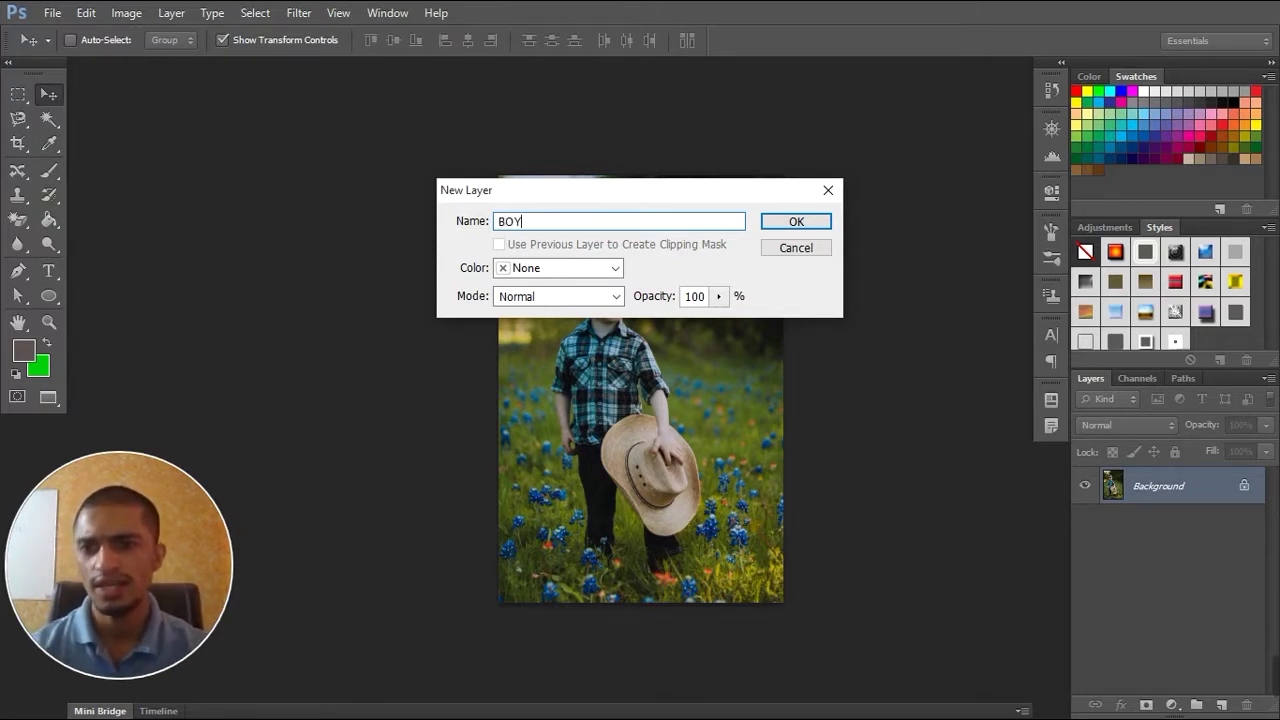
pyautogui.click(818, 226)
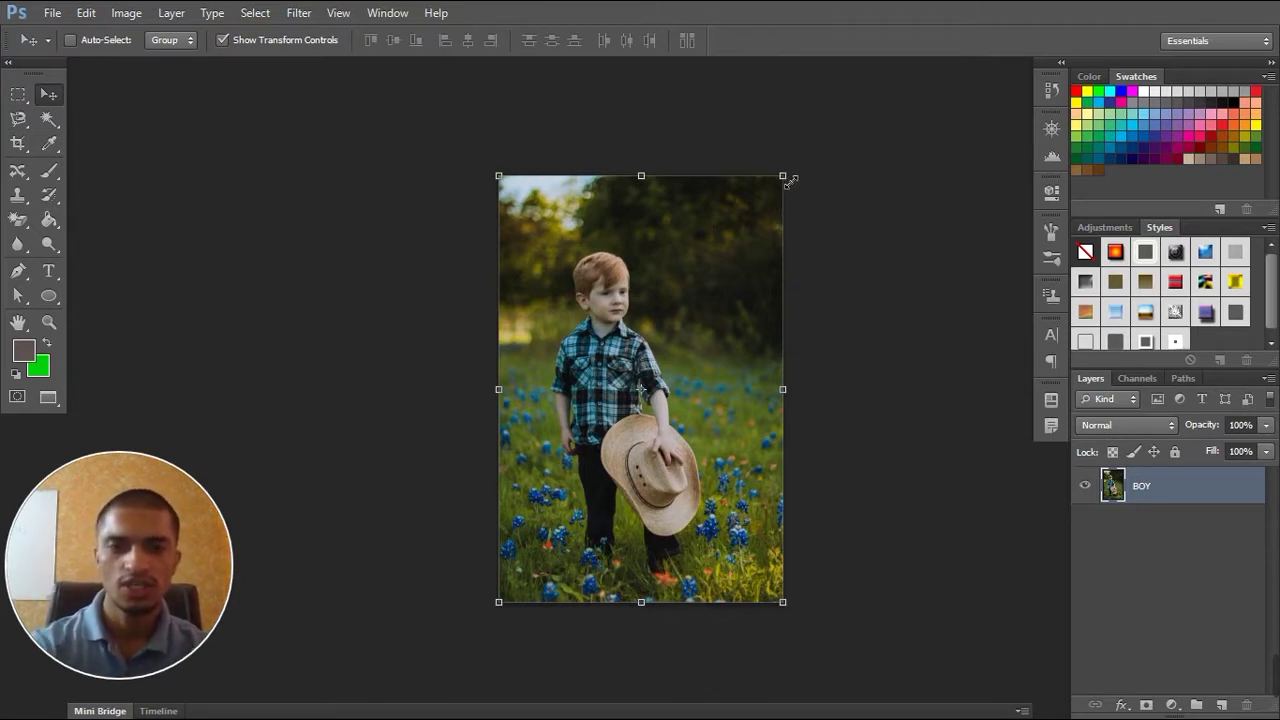
# Scale the boy photo down to about 82% and add an empty Layer 1
pyautogui.moveTo(790, 180); pyautogui.dragTo(756, 212)
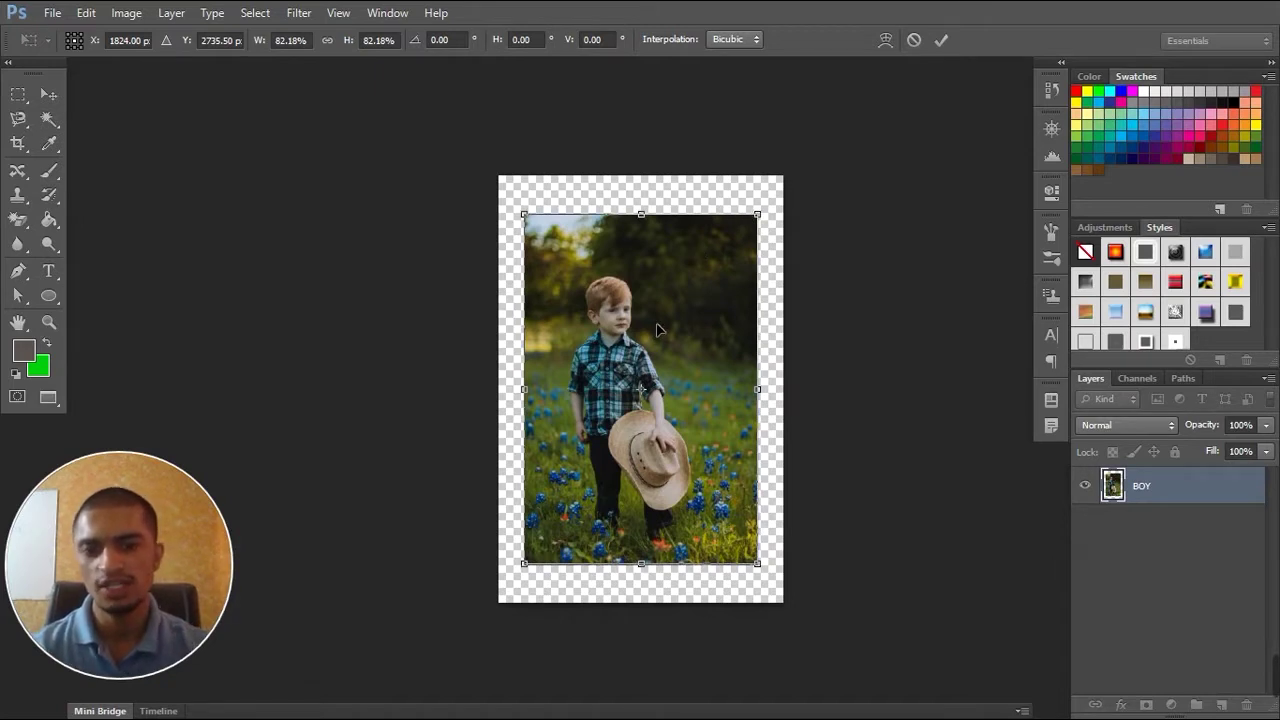
pyautogui.press('Return')
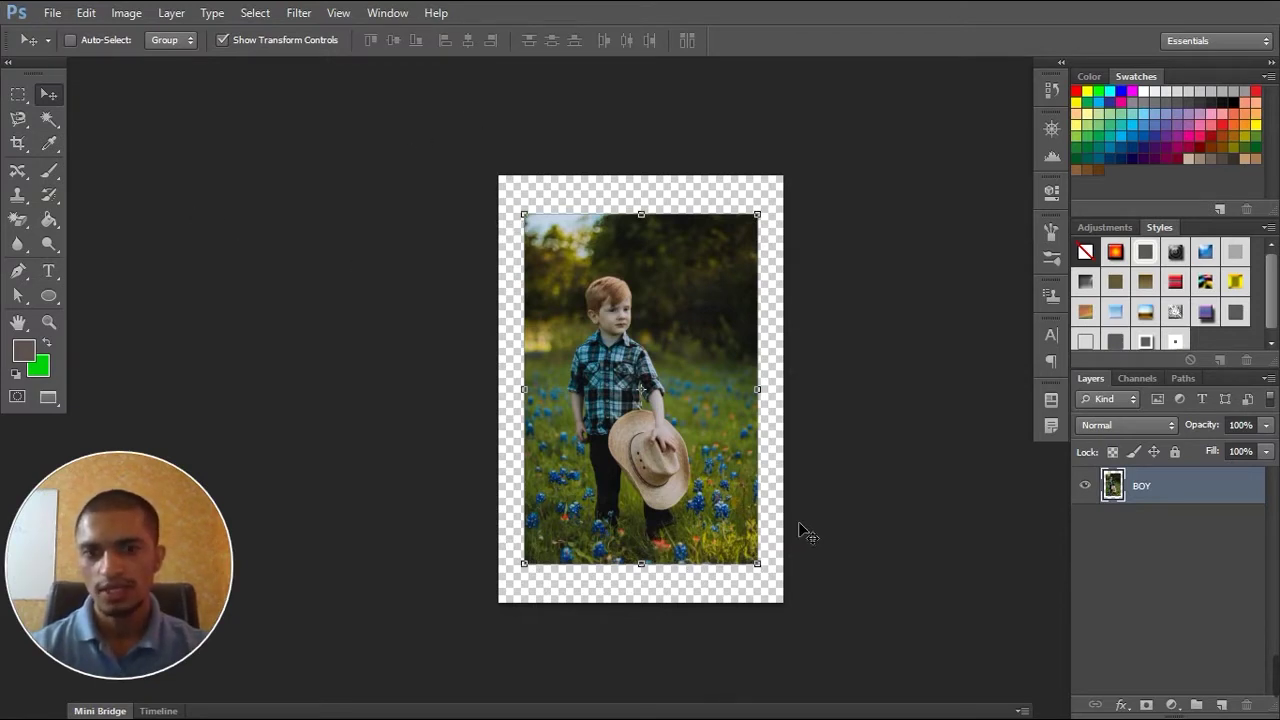
pyautogui.click(1222, 705)
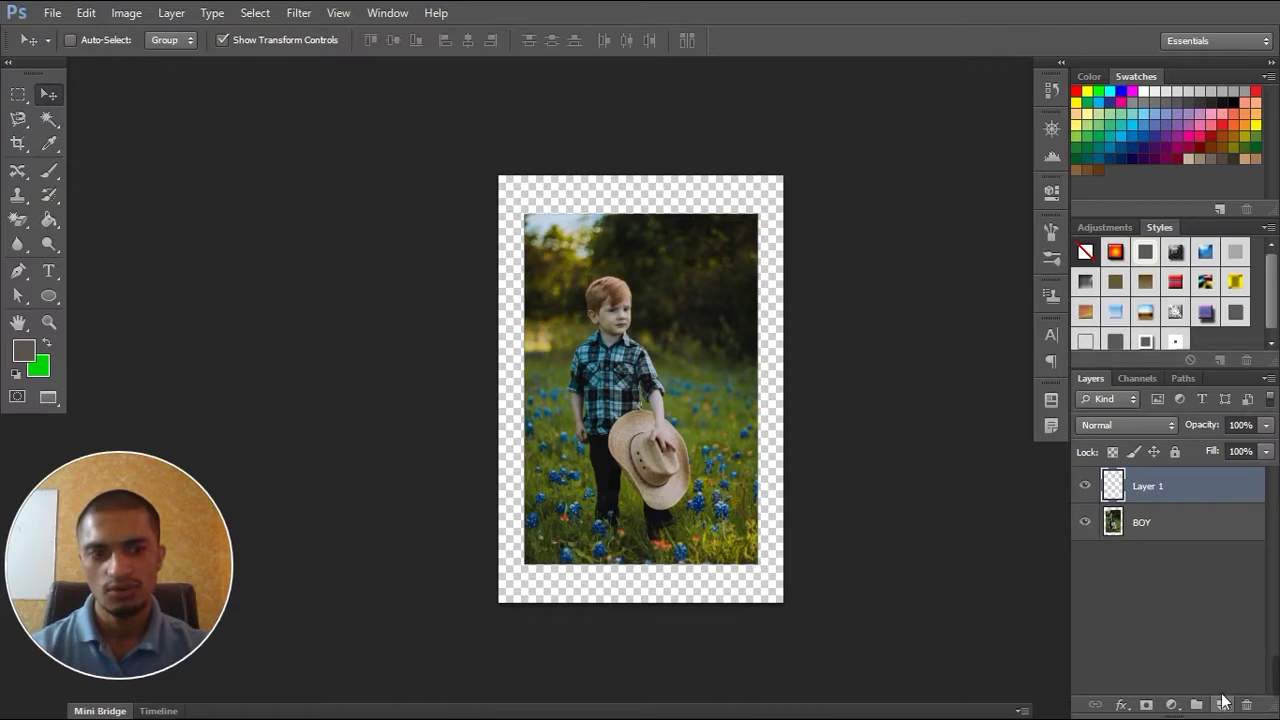
# Move Layer 1 beneath BOY and fill it with white (ffffff)
pyautogui.moveTo(1200, 500); pyautogui.dragTo(1195, 540)
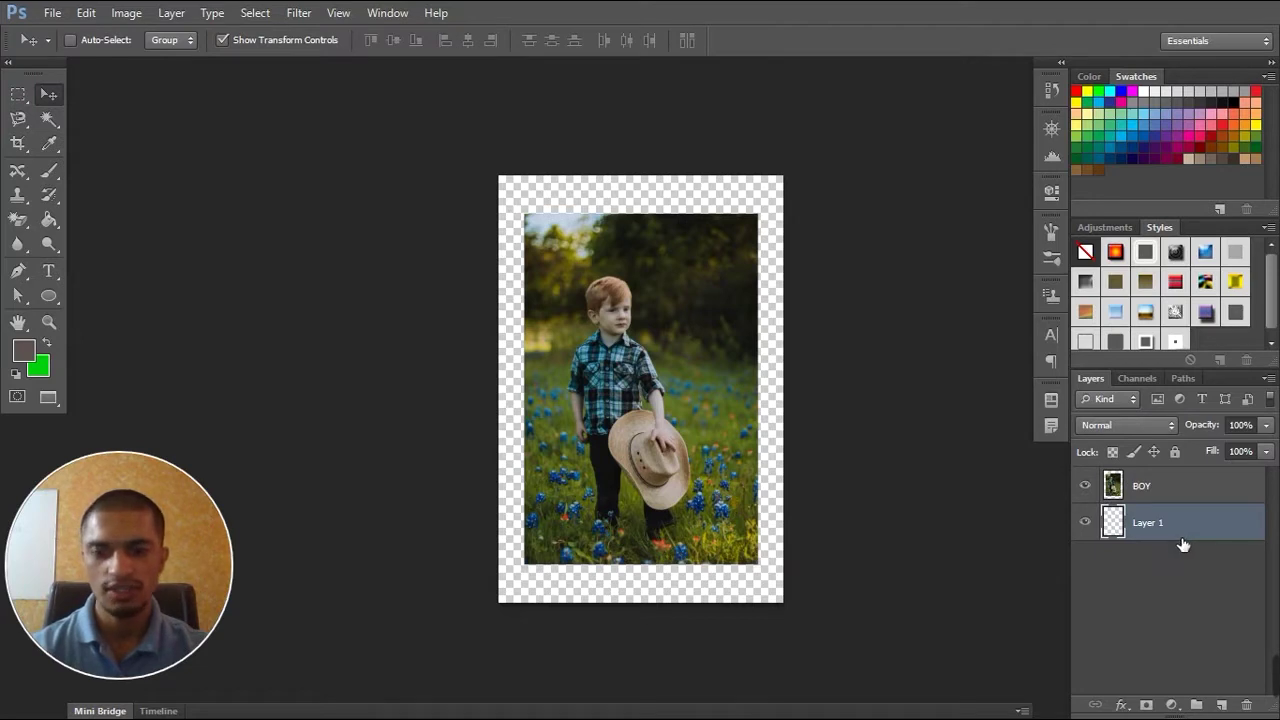
pyautogui.hotkey('shift', 'F5')
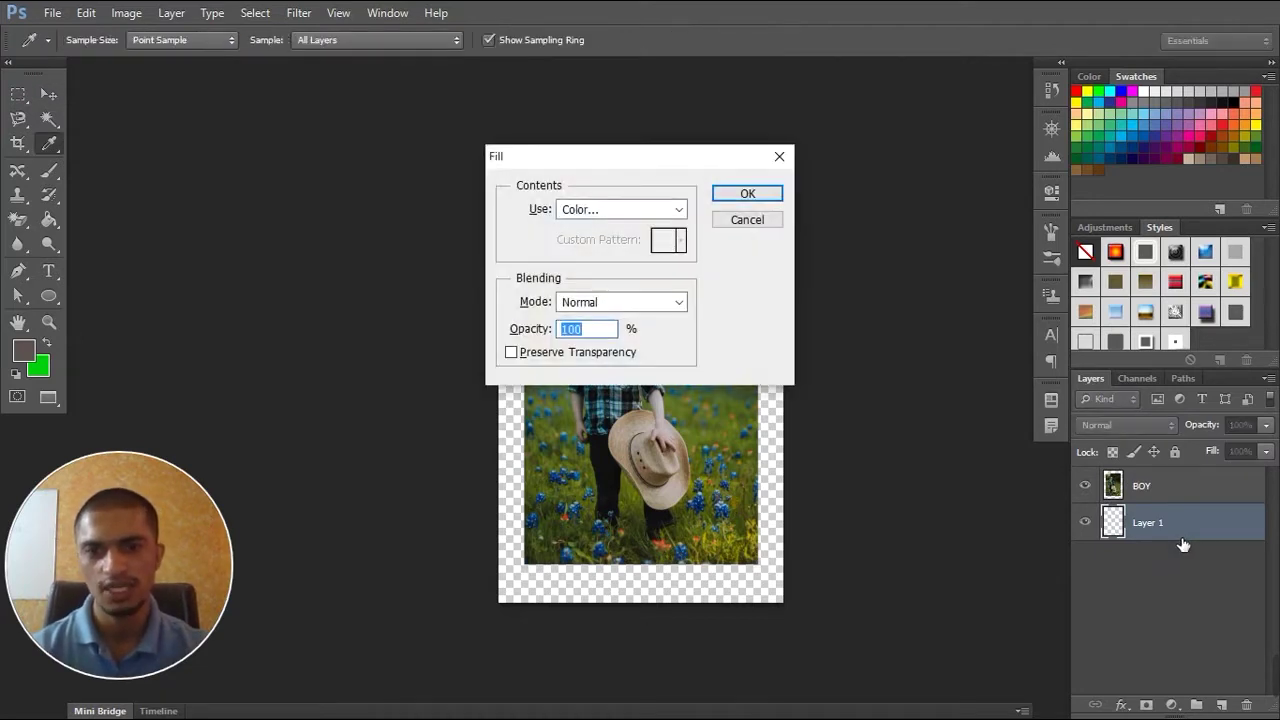
pyautogui.click(685, 211)
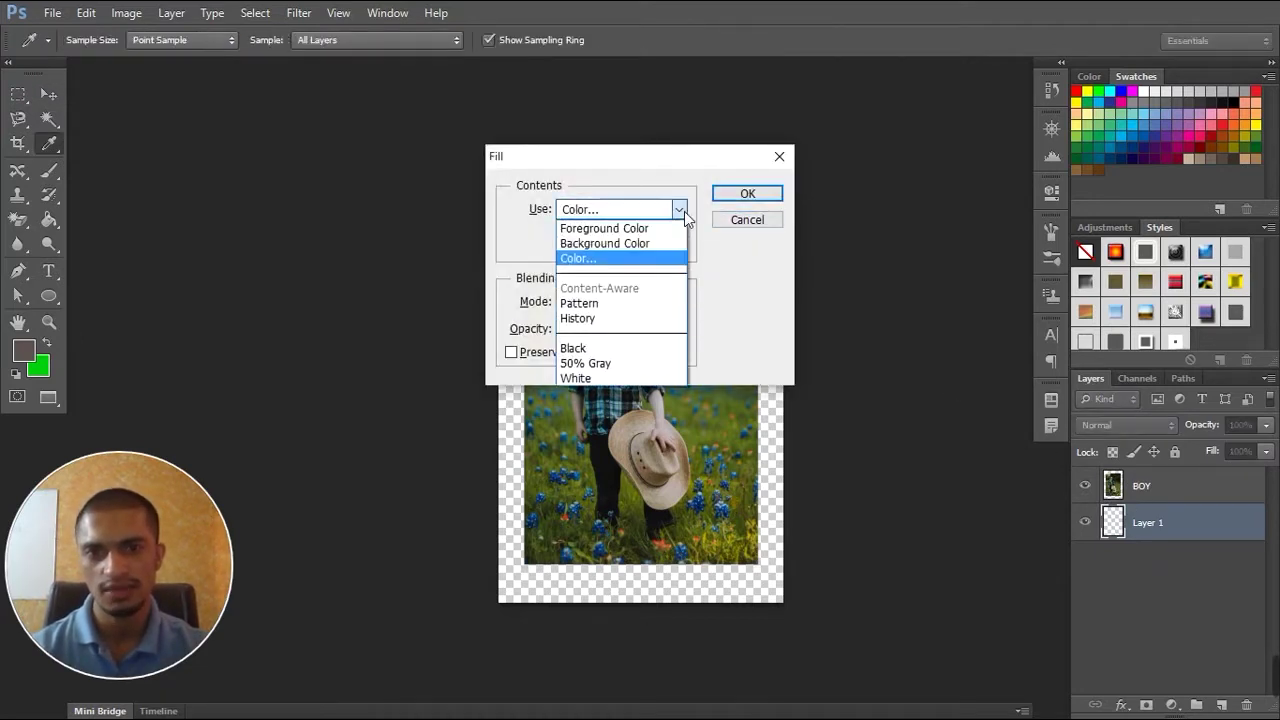
pyautogui.click(627, 260)
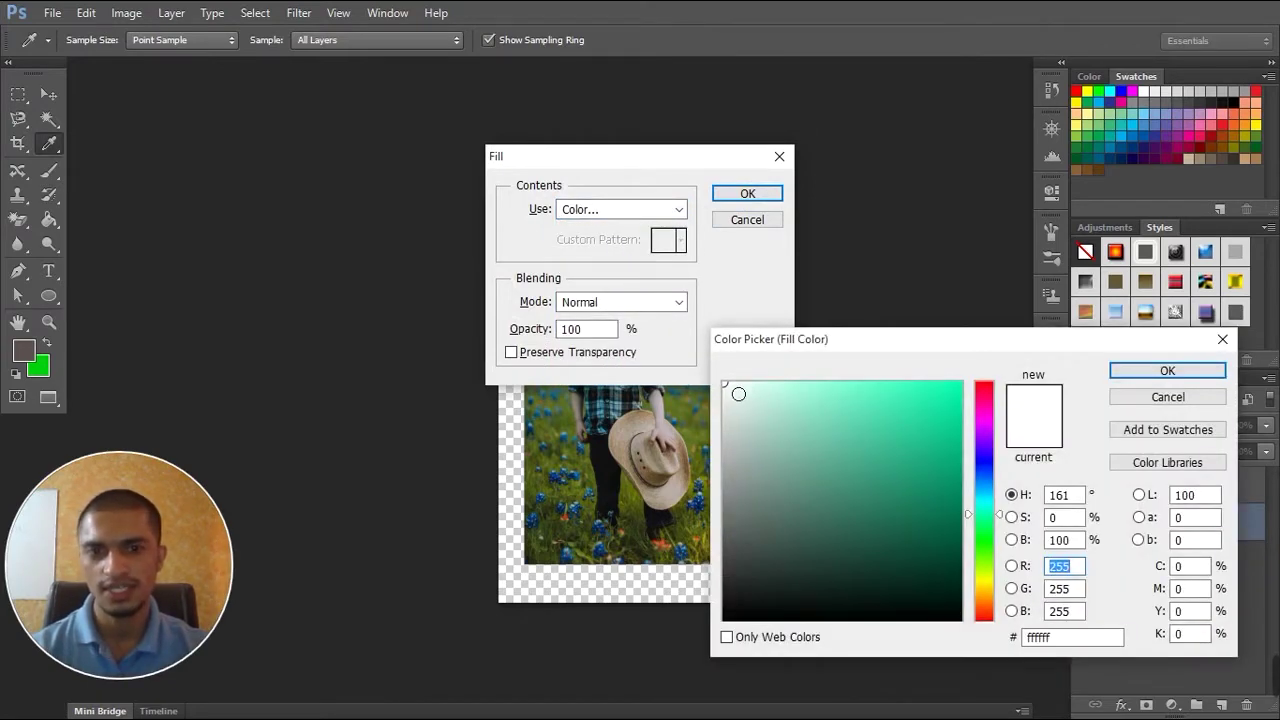
pyautogui.moveTo(738, 394); pyautogui.dragTo(723, 381)
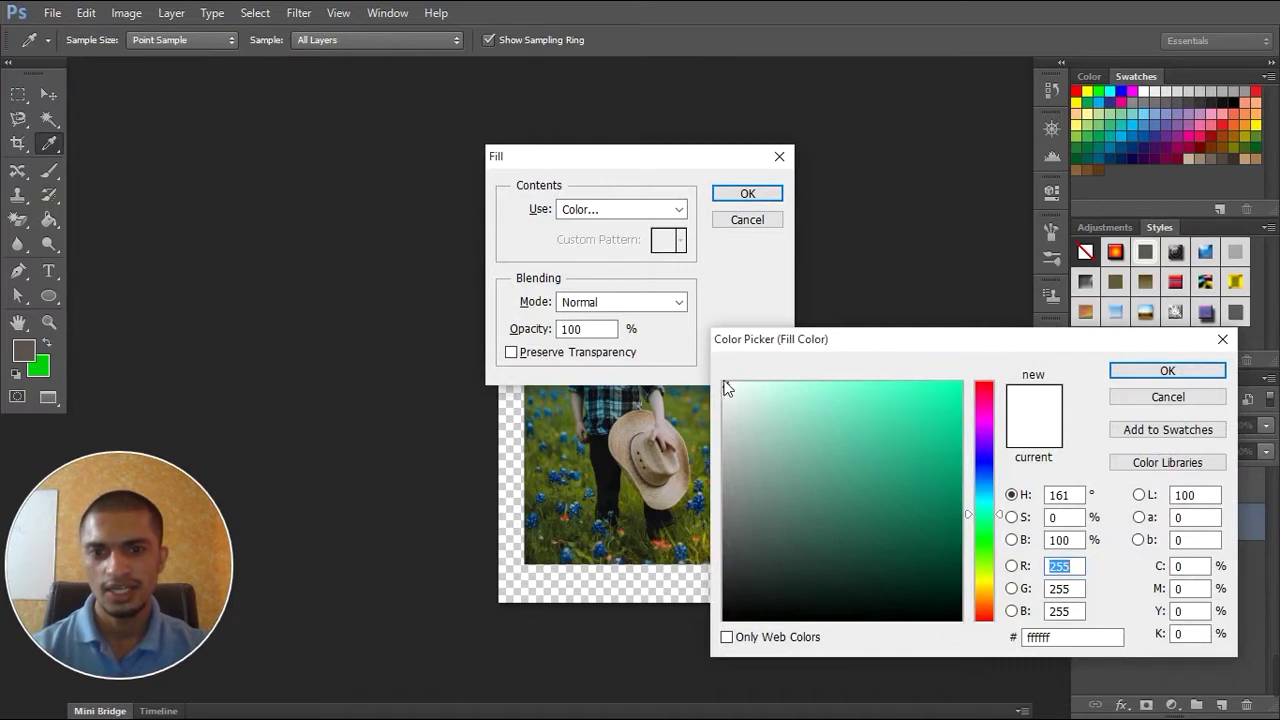
pyautogui.click(594, 476)
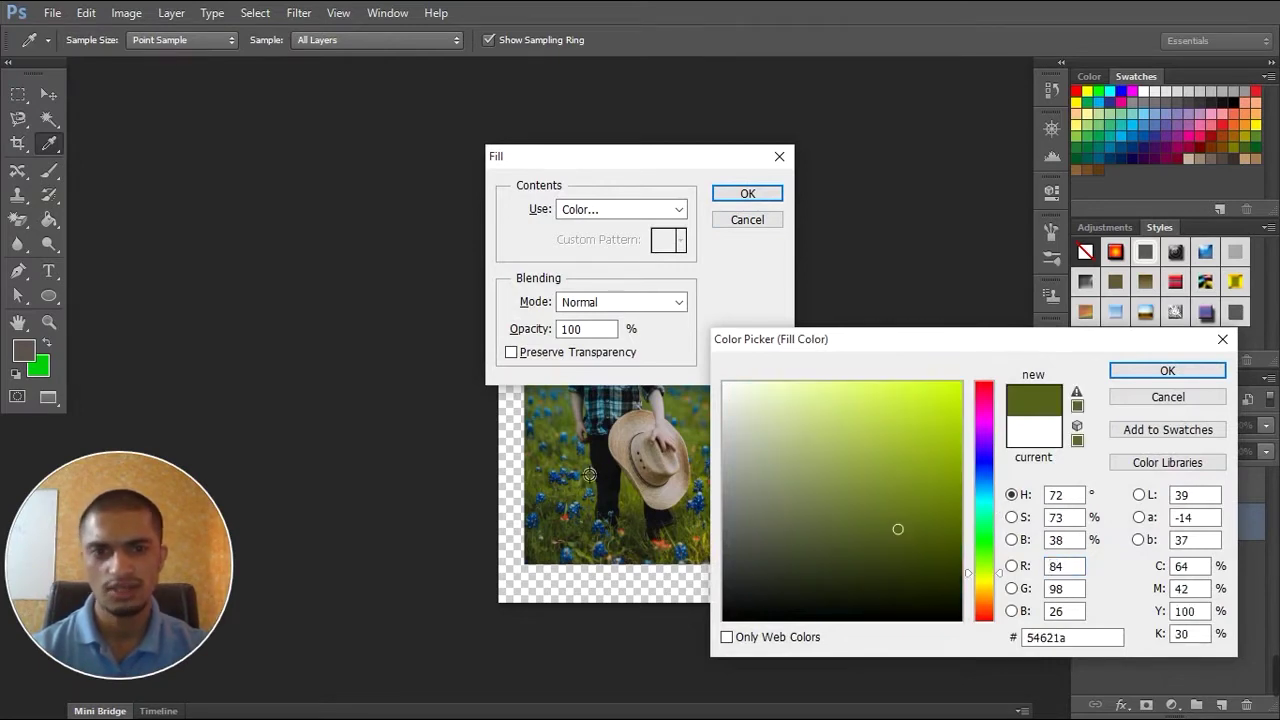
pyautogui.moveTo(896, 538); pyautogui.dragTo(854, 526)
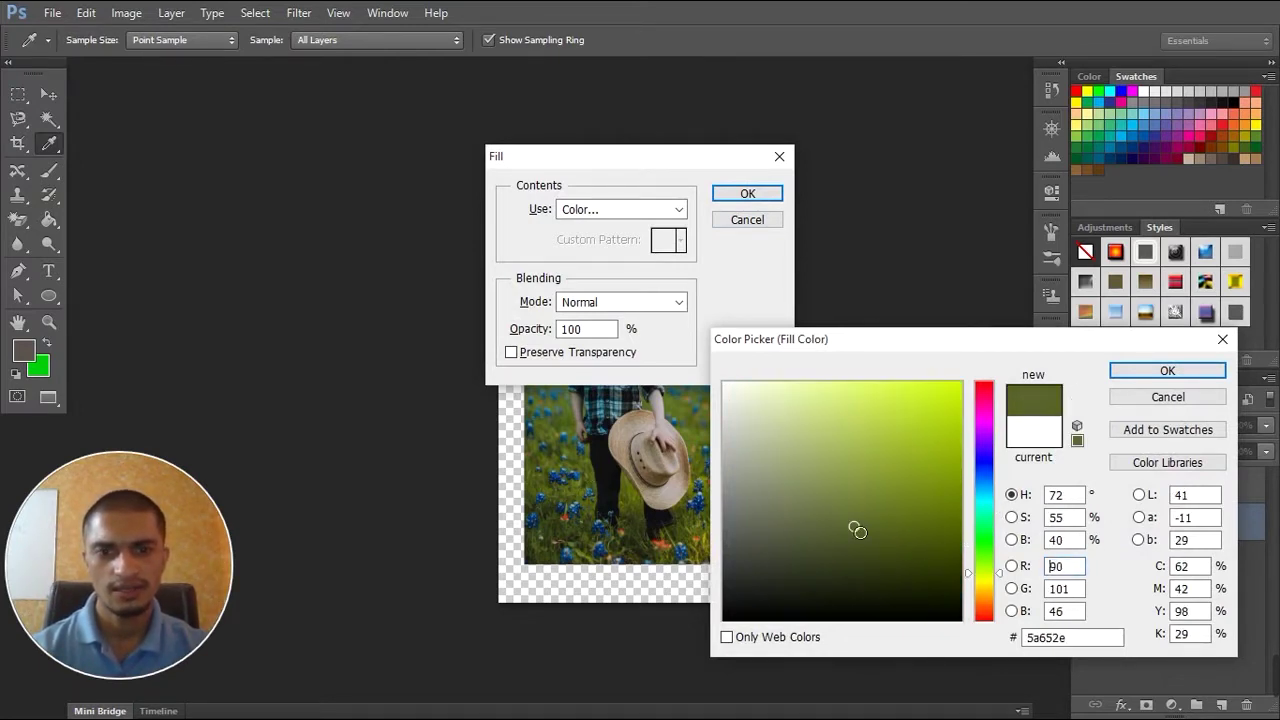
pyautogui.click(630, 512)
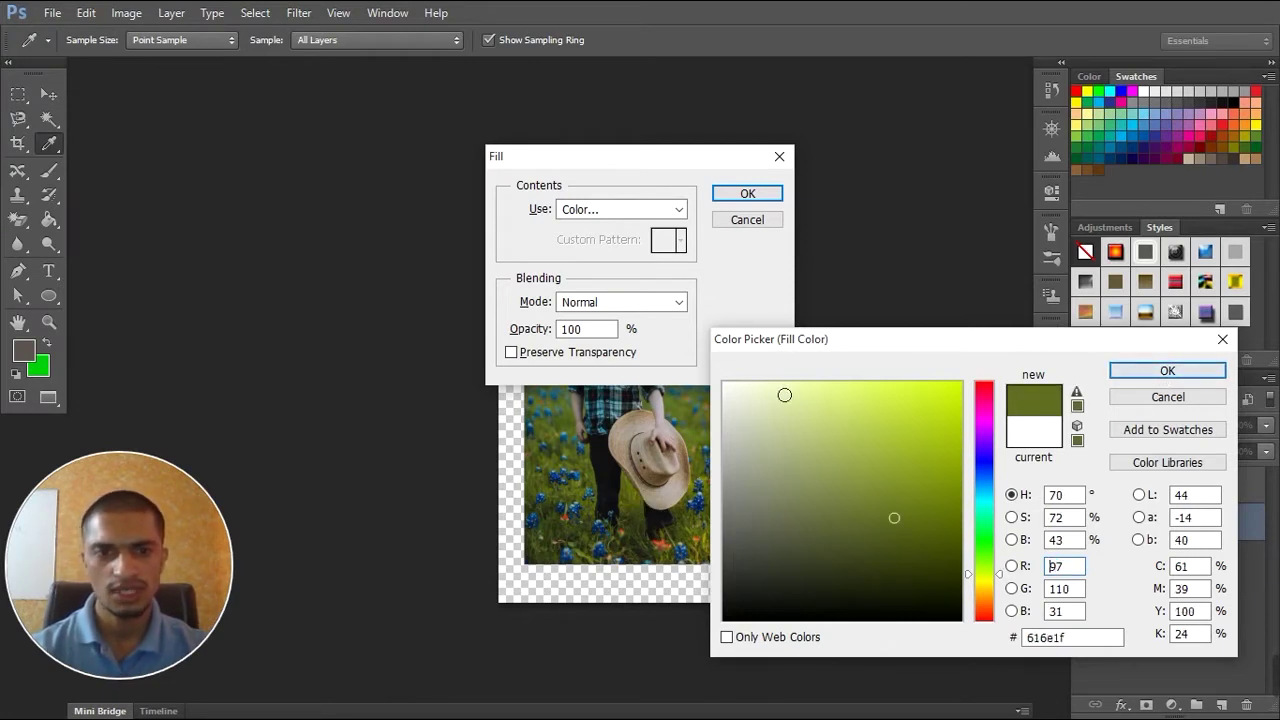
pyautogui.moveTo(745, 395); pyautogui.dragTo(692, 378)
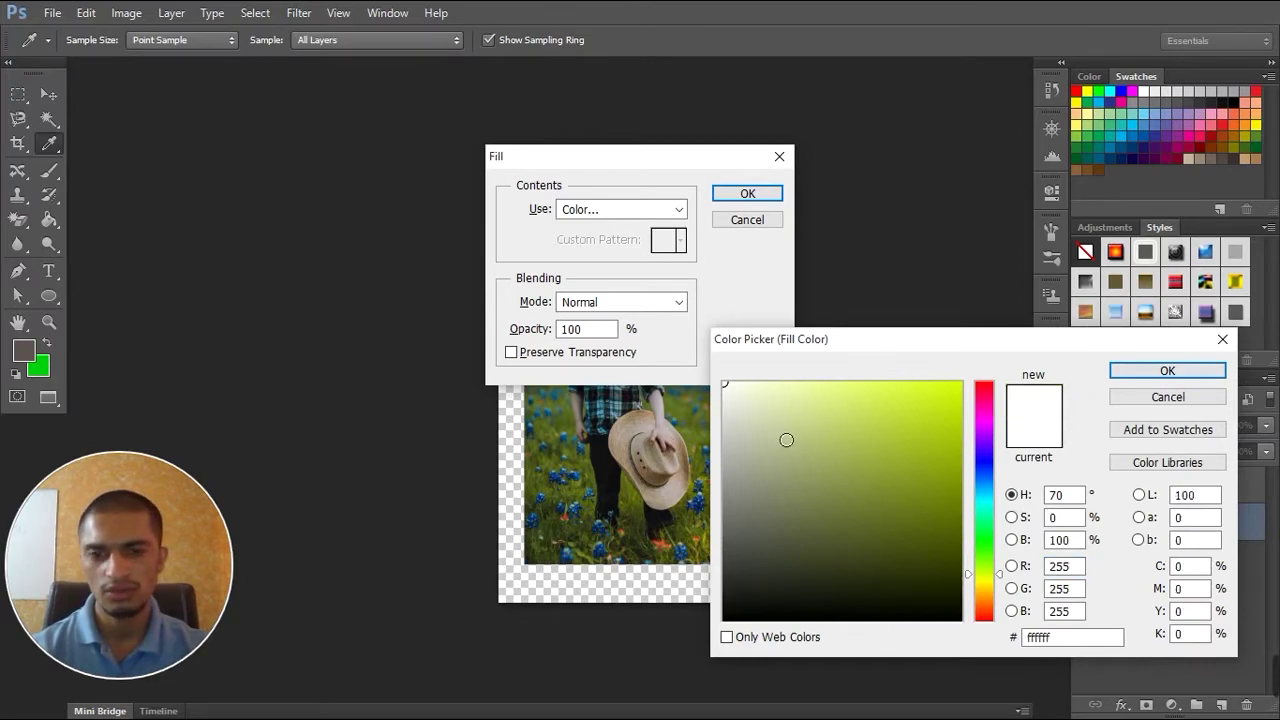
pyautogui.click(1160, 372)
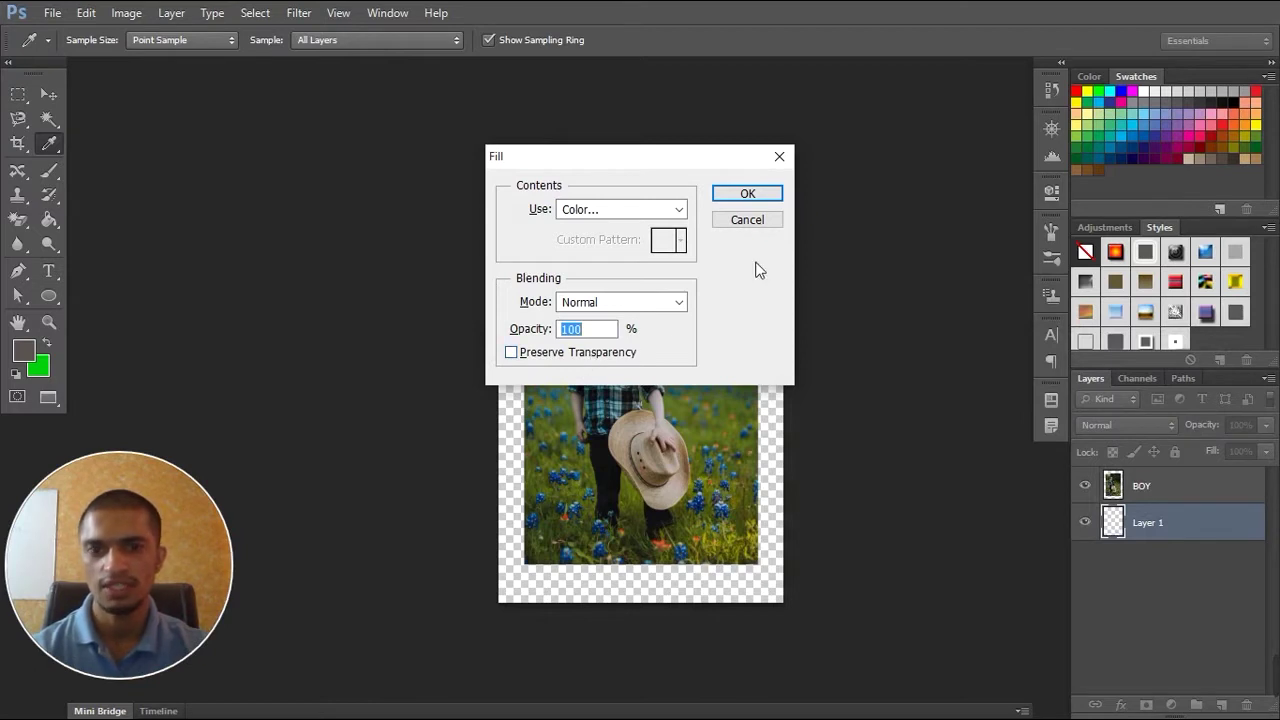
pyautogui.click(747, 194)
pyautogui.press('v')
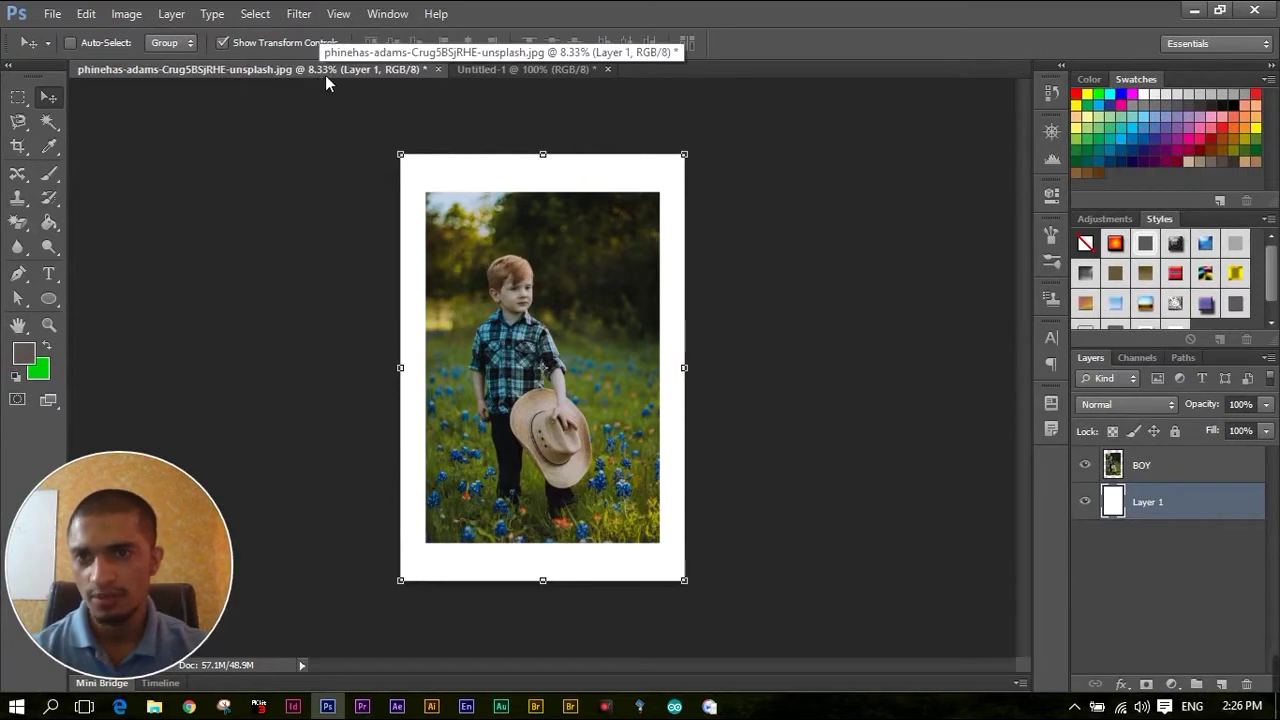
# Zoom out to fit the framed boy photo and switch to Full Screen Mode with Menu Bar
pyautogui.click(518, 72)
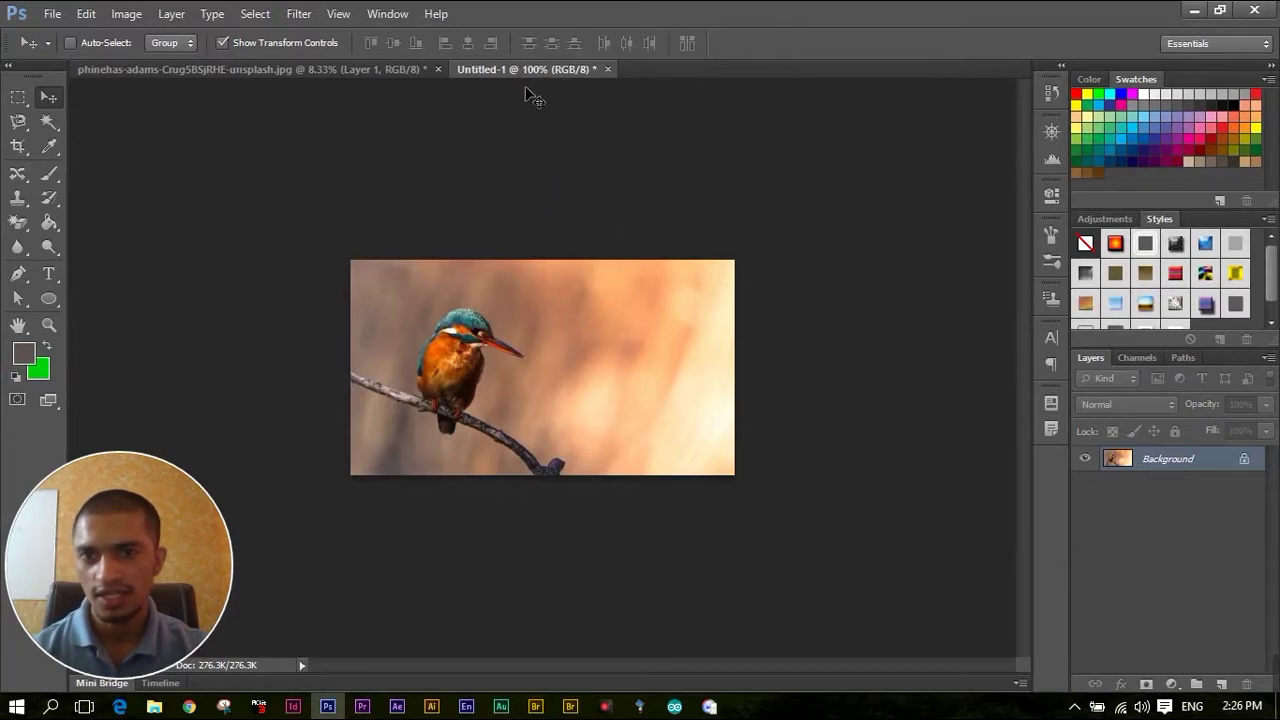
pyautogui.click(255, 72)
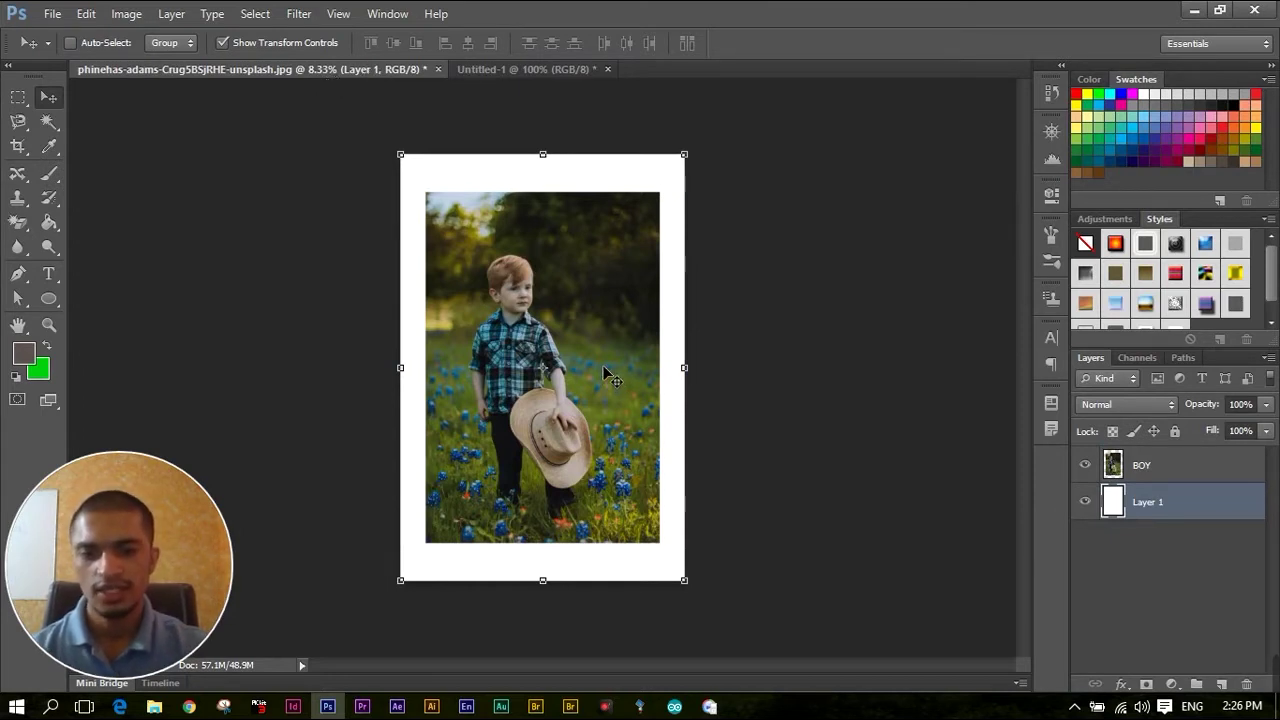
pyautogui.hotkey('ctrl', '+')
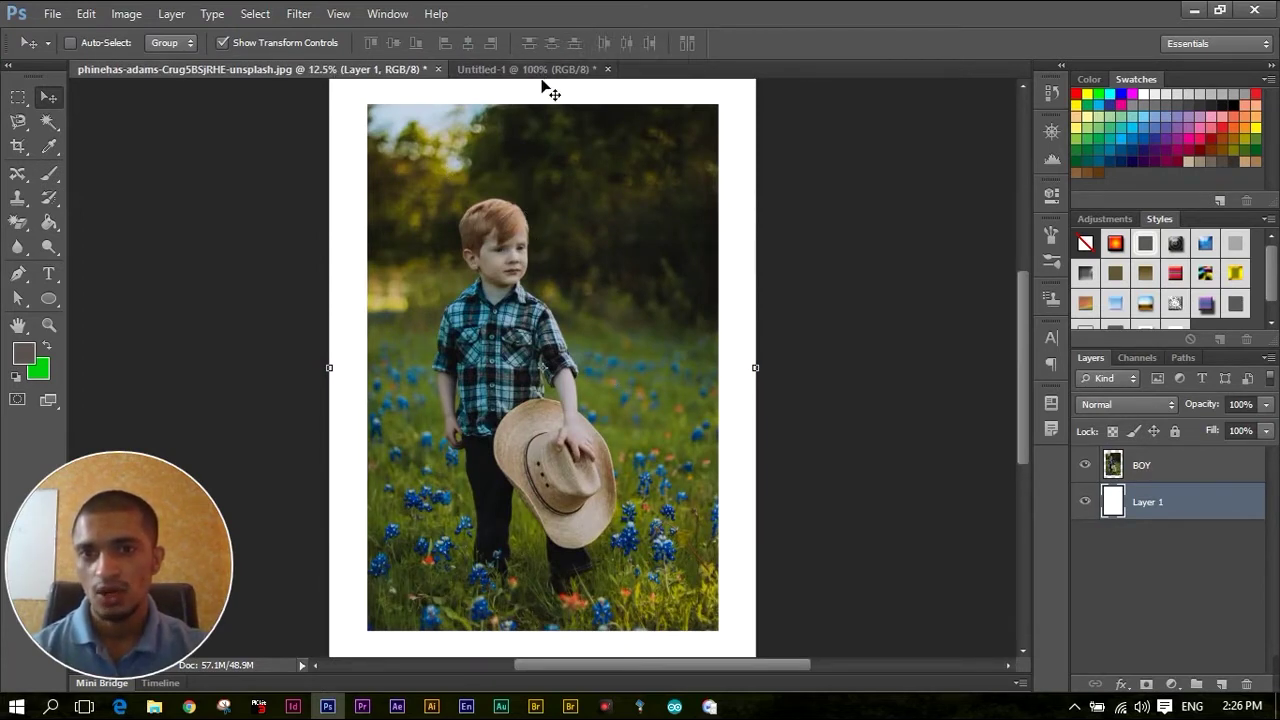
pyautogui.click(540, 70)
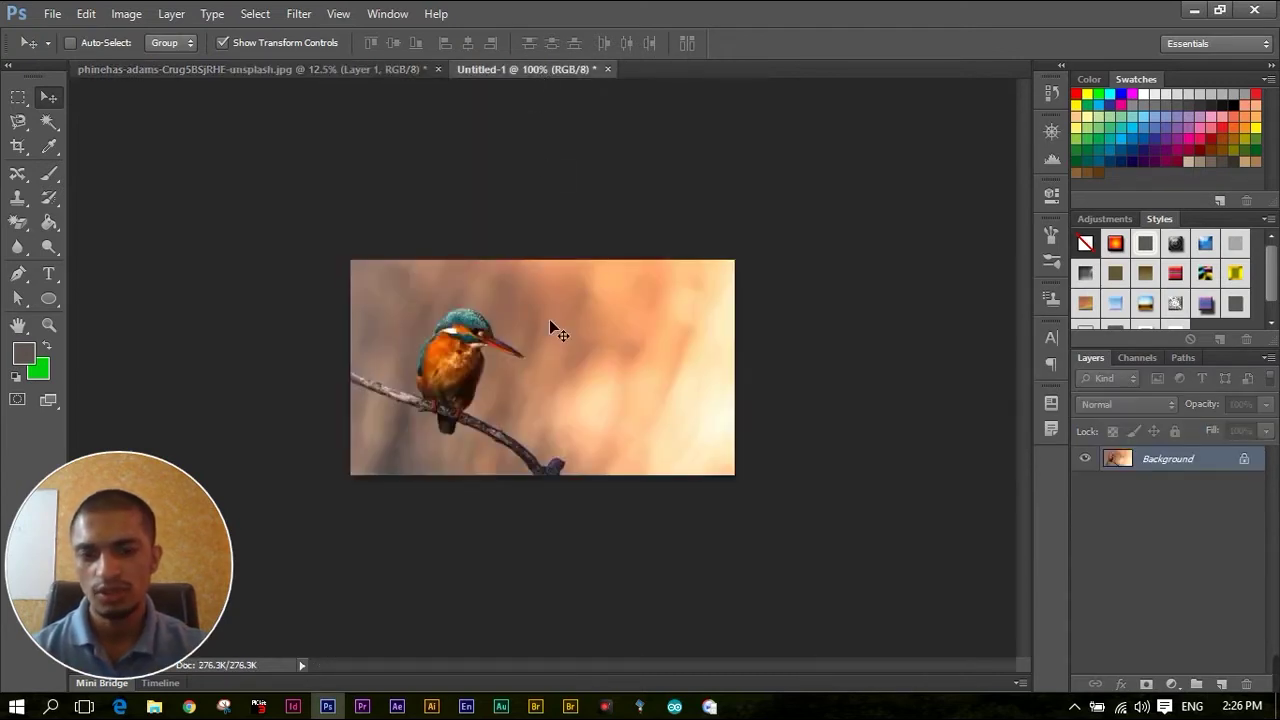
pyautogui.hotkey('ctrl', '+')
pyautogui.hotkey('ctrl', '+')
pyautogui.hotkey('ctrl', '+')
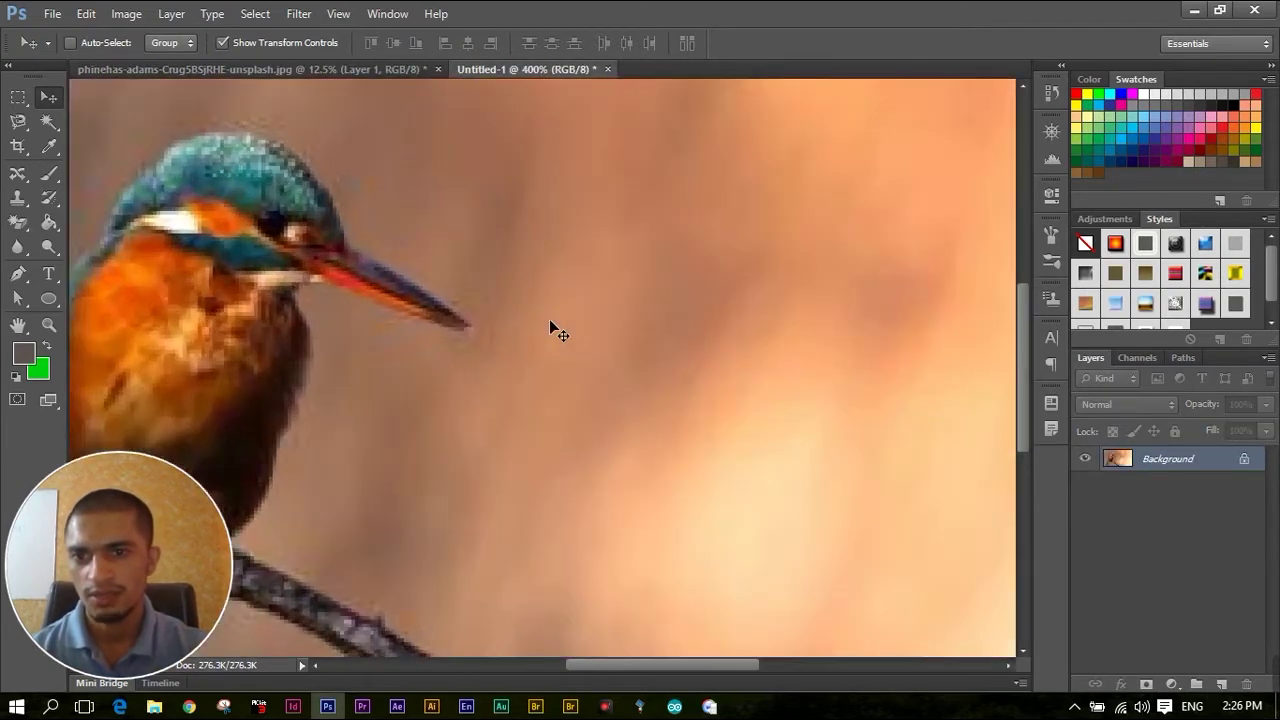
pyautogui.click(284, 71)
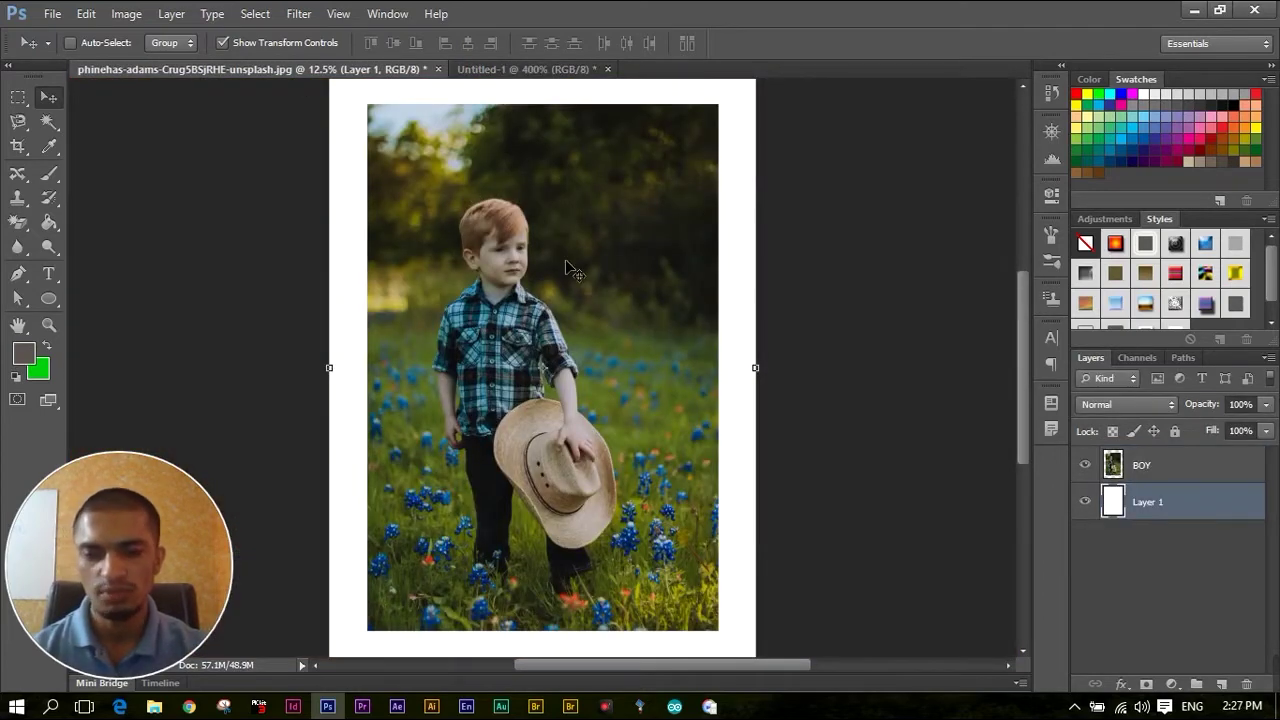
pyautogui.hotkey('ctrl', '+')
pyautogui.hotkey('ctrl', '+')
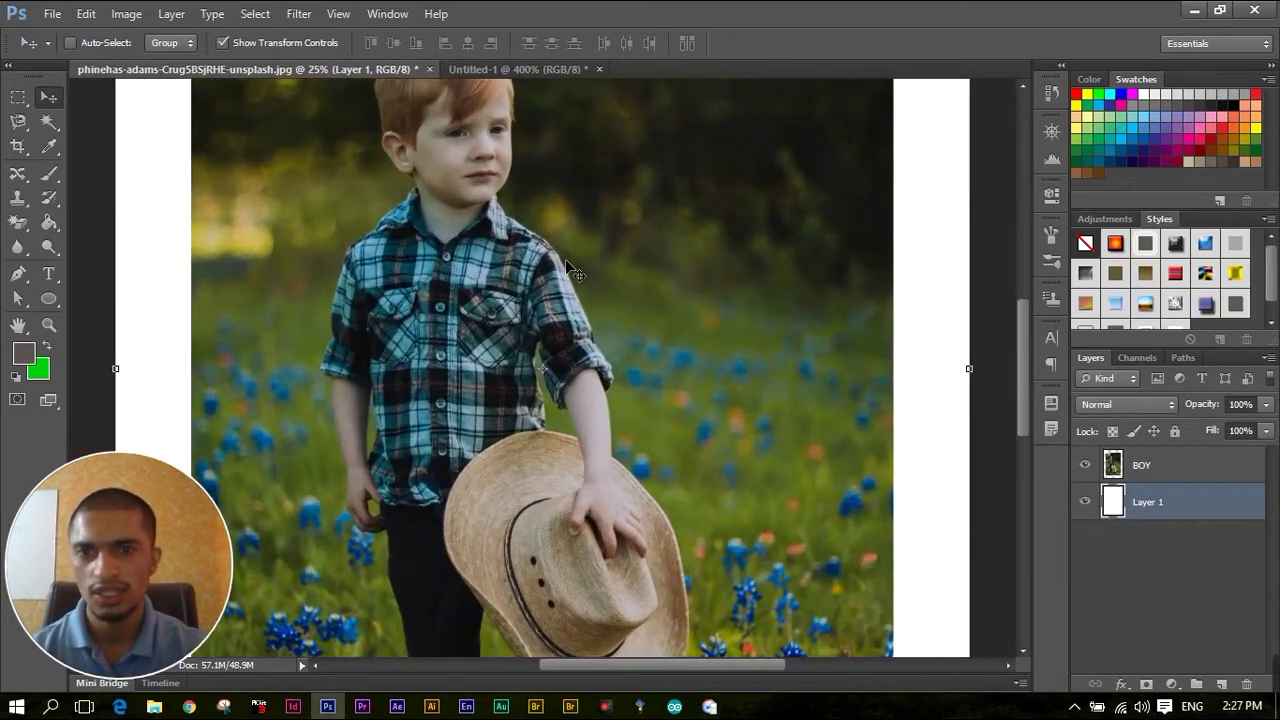
pyautogui.hotkey('ctrl', '-')
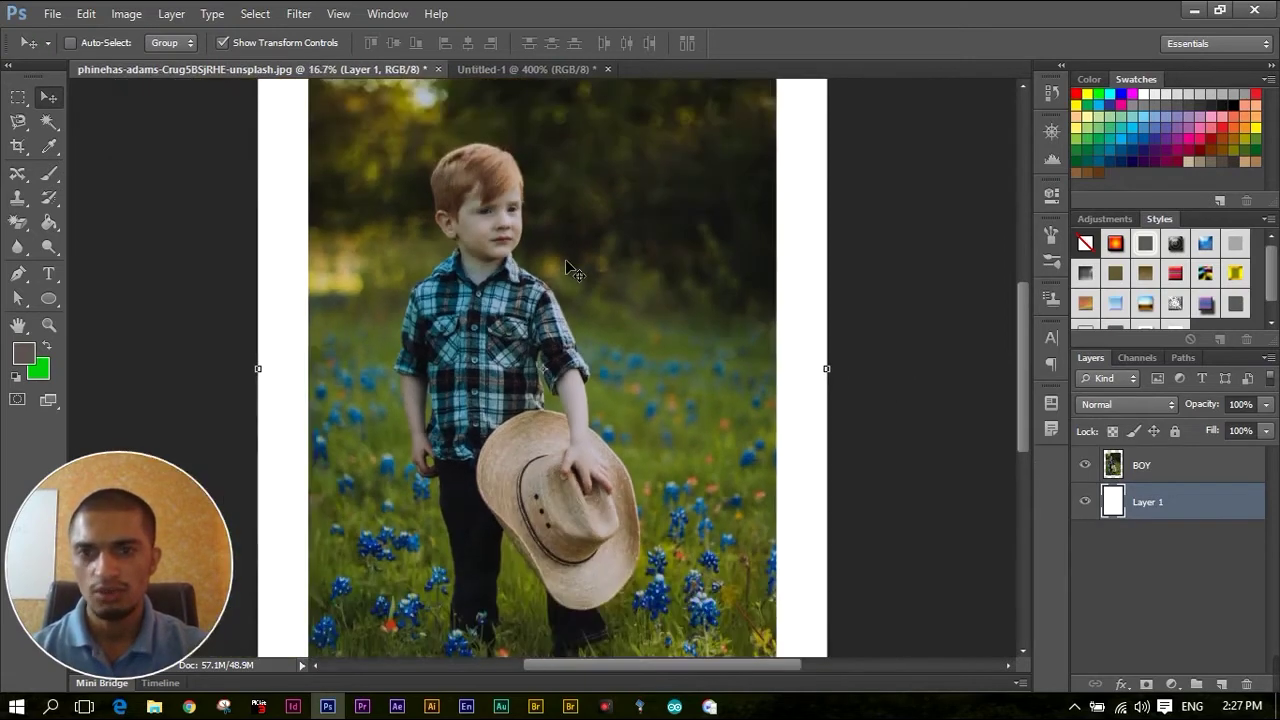
pyautogui.hotkey('ctrl', '-')
pyautogui.hotkey('ctrl', '-')
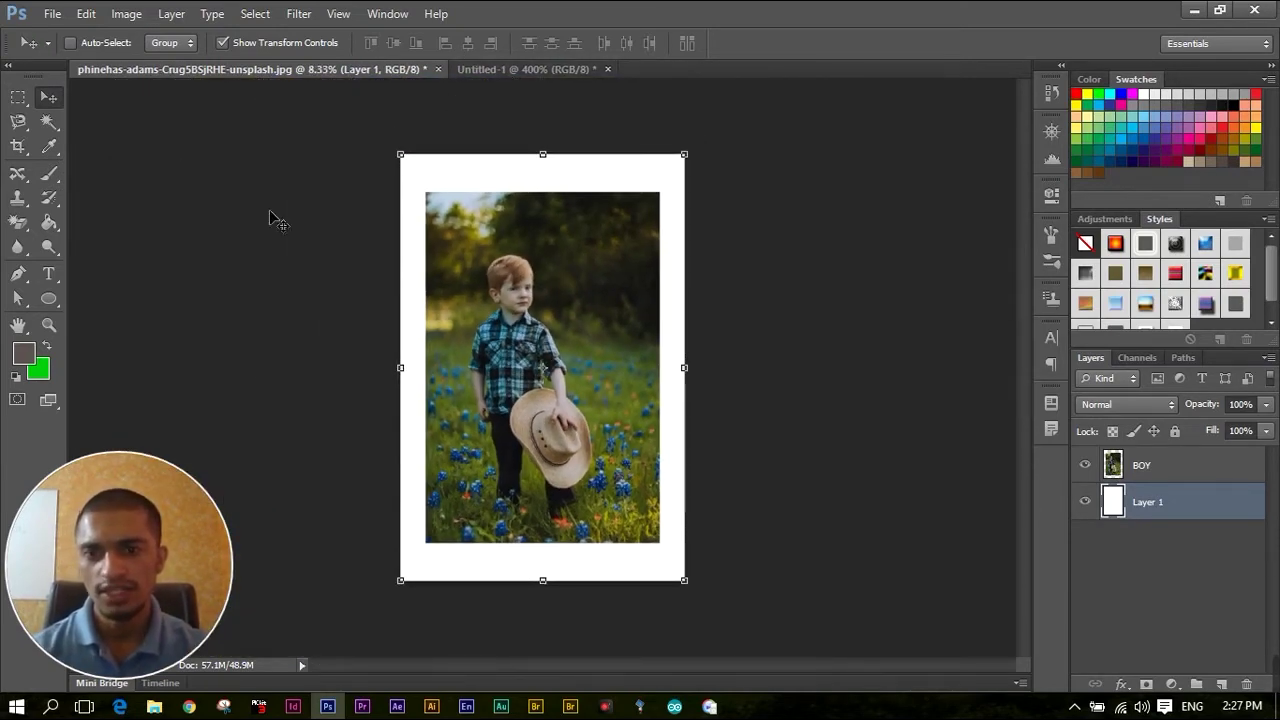
pyautogui.press('f')
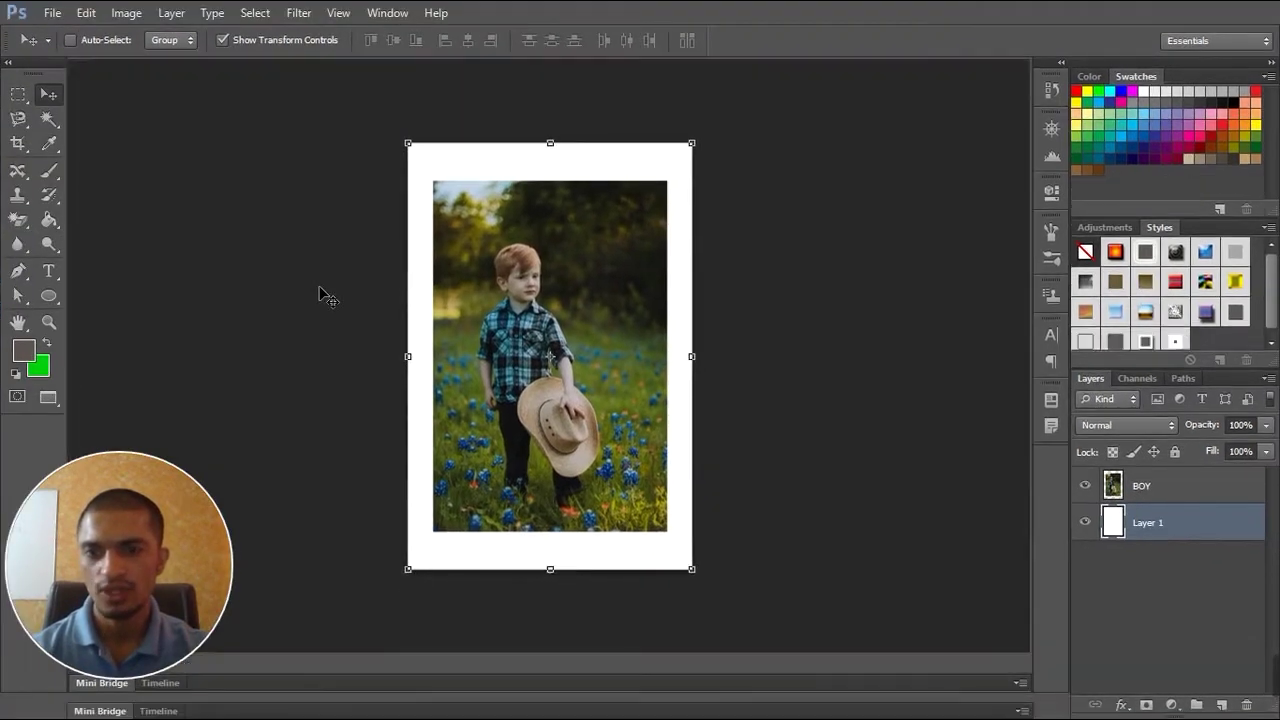
# Select the BOY layer and show its fx layer effects list
pyautogui.click(1190, 488)
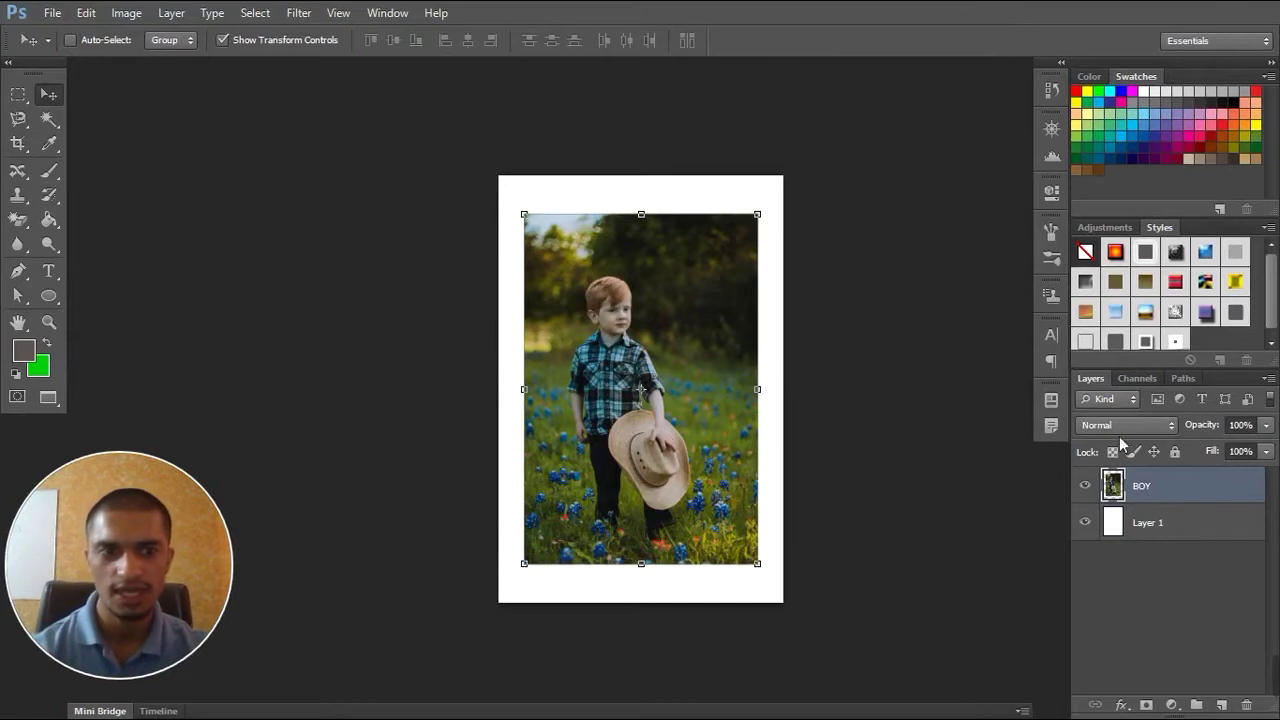
pyautogui.click(1123, 705)
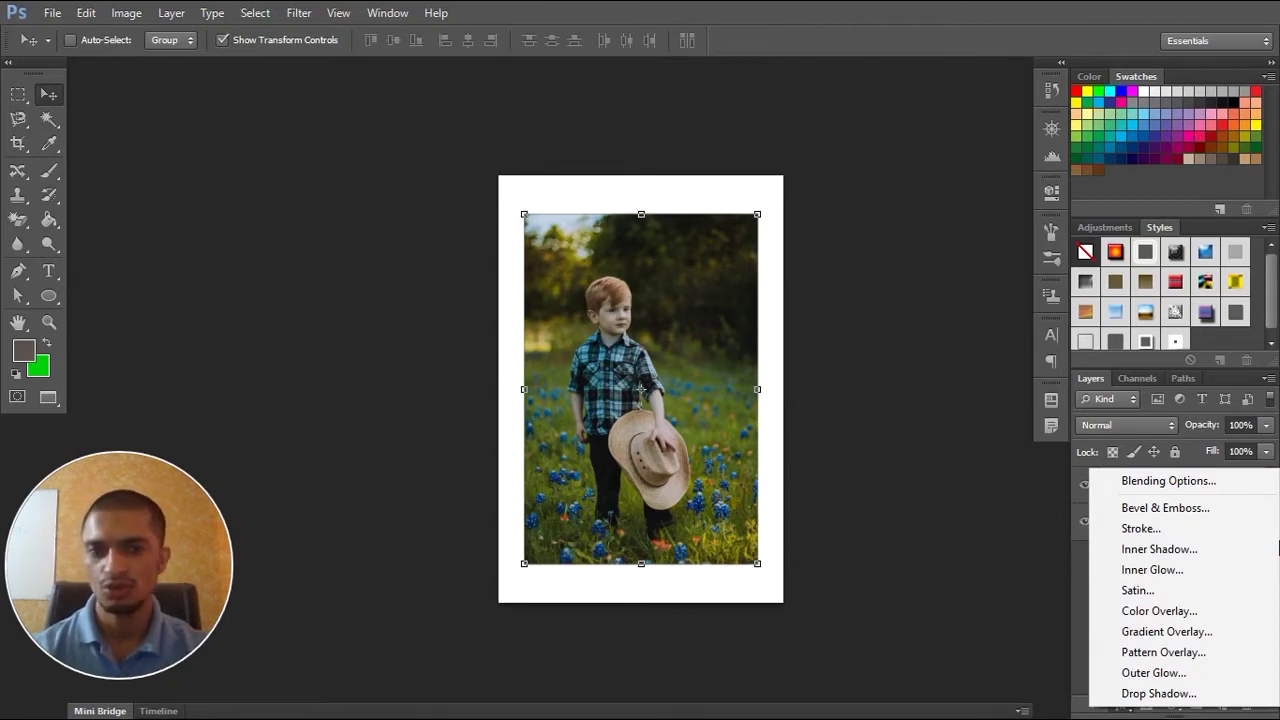
# Choose Drop Shadow for BOY, with Outer Glow left unchecked
pyautogui.click(1212, 697)
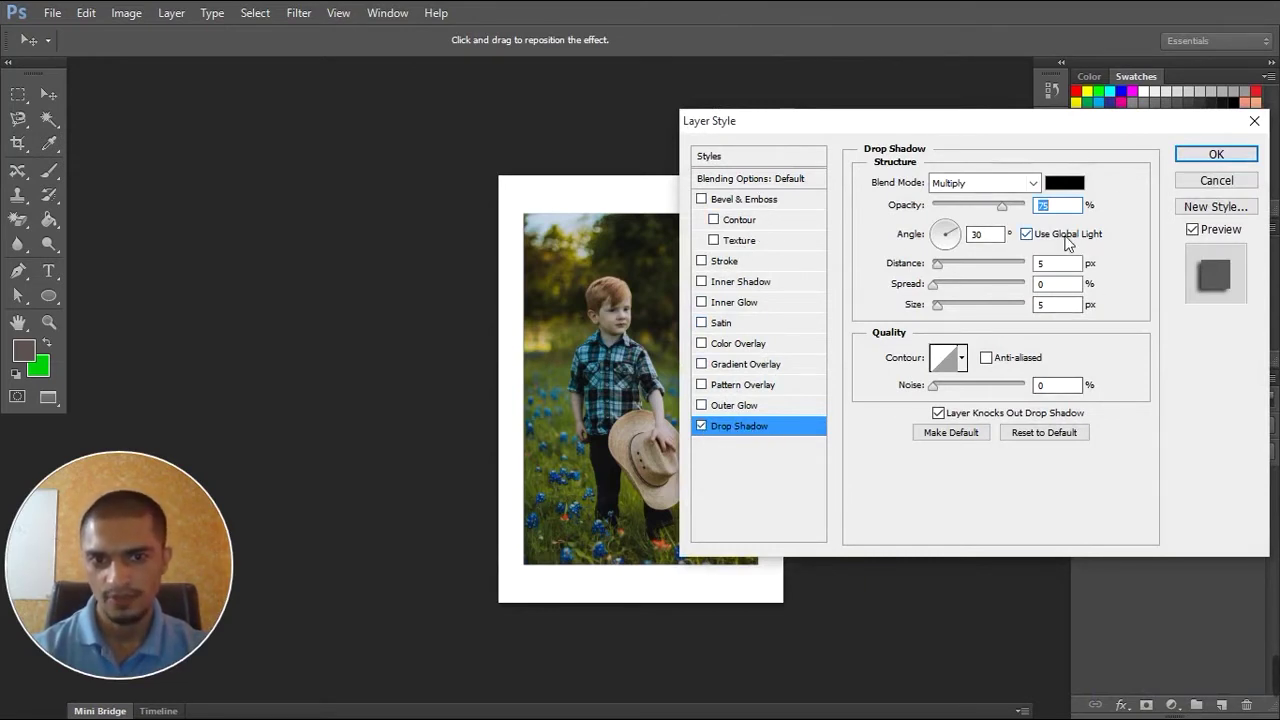
pyautogui.click(730, 405)
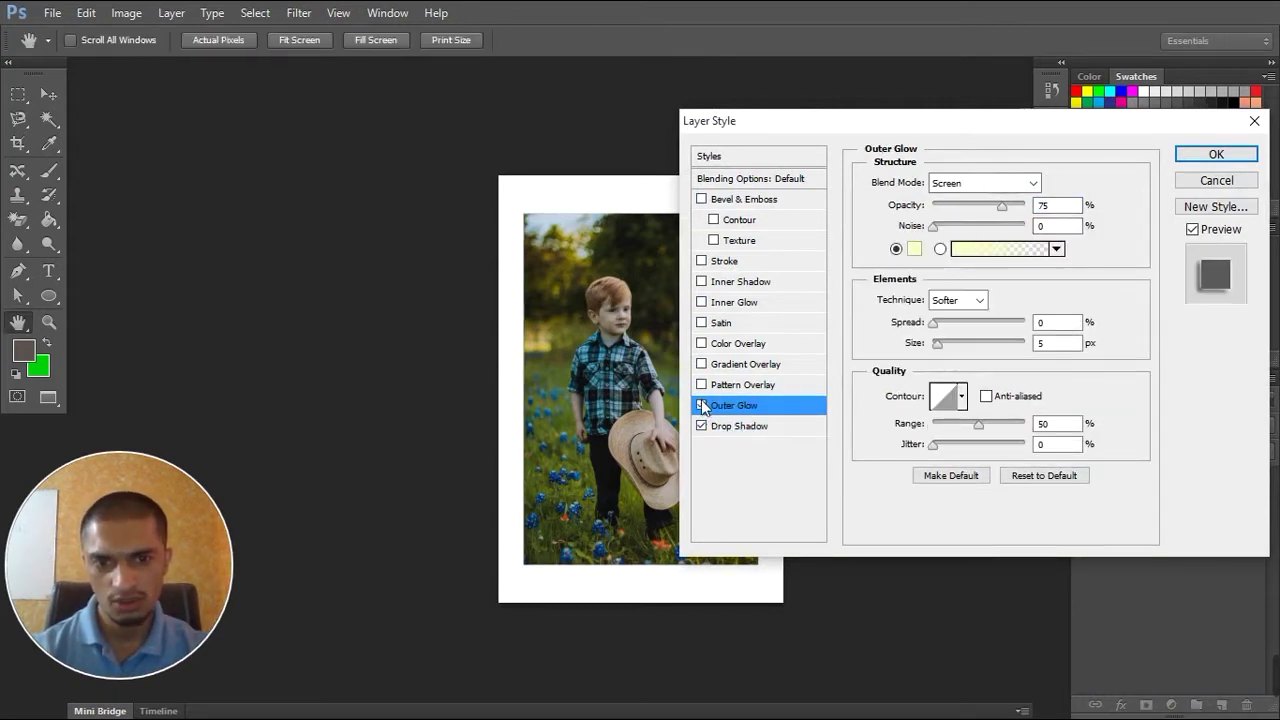
pyautogui.click(701, 405)
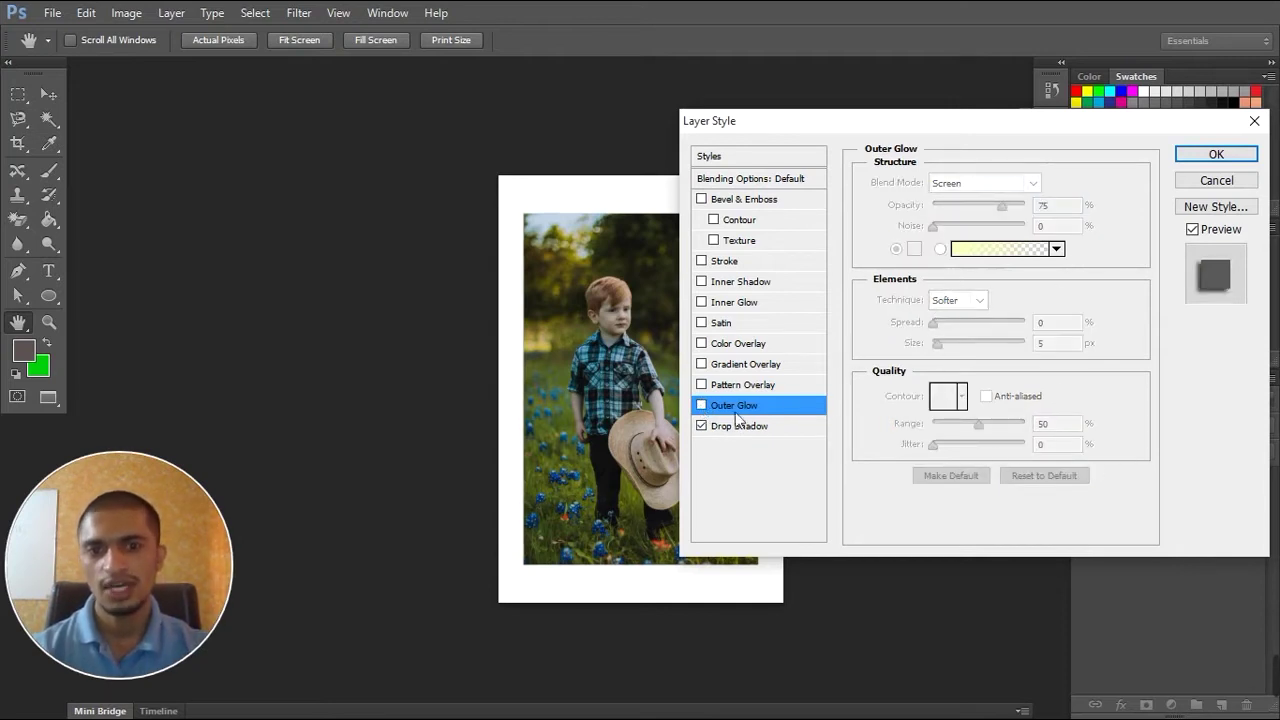
pyautogui.click(701, 405)
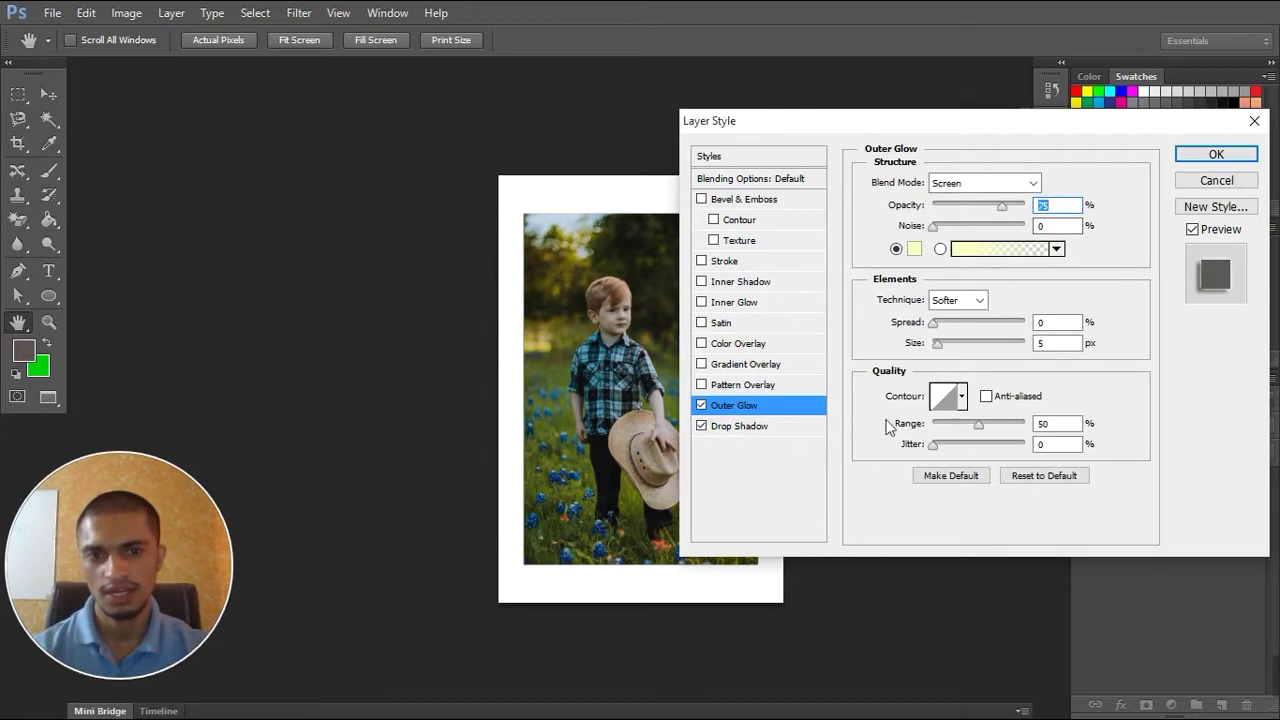
pyautogui.click(701, 405)
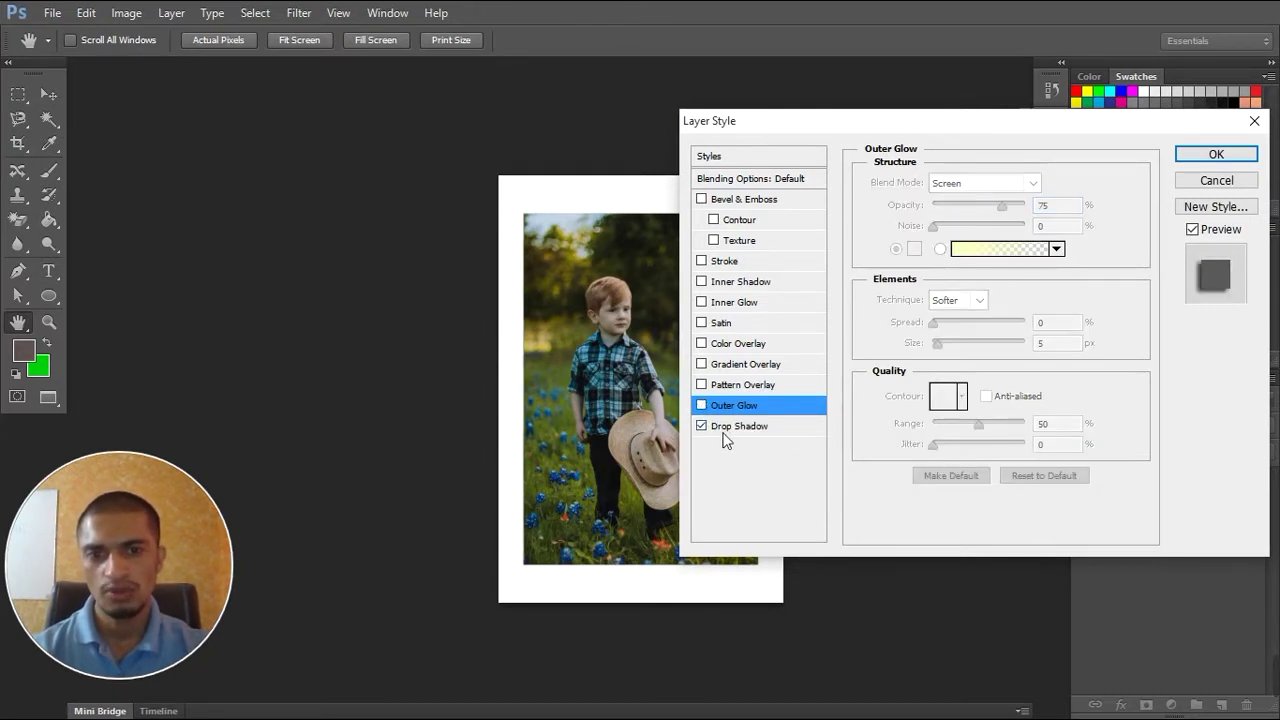
pyautogui.click(729, 427)
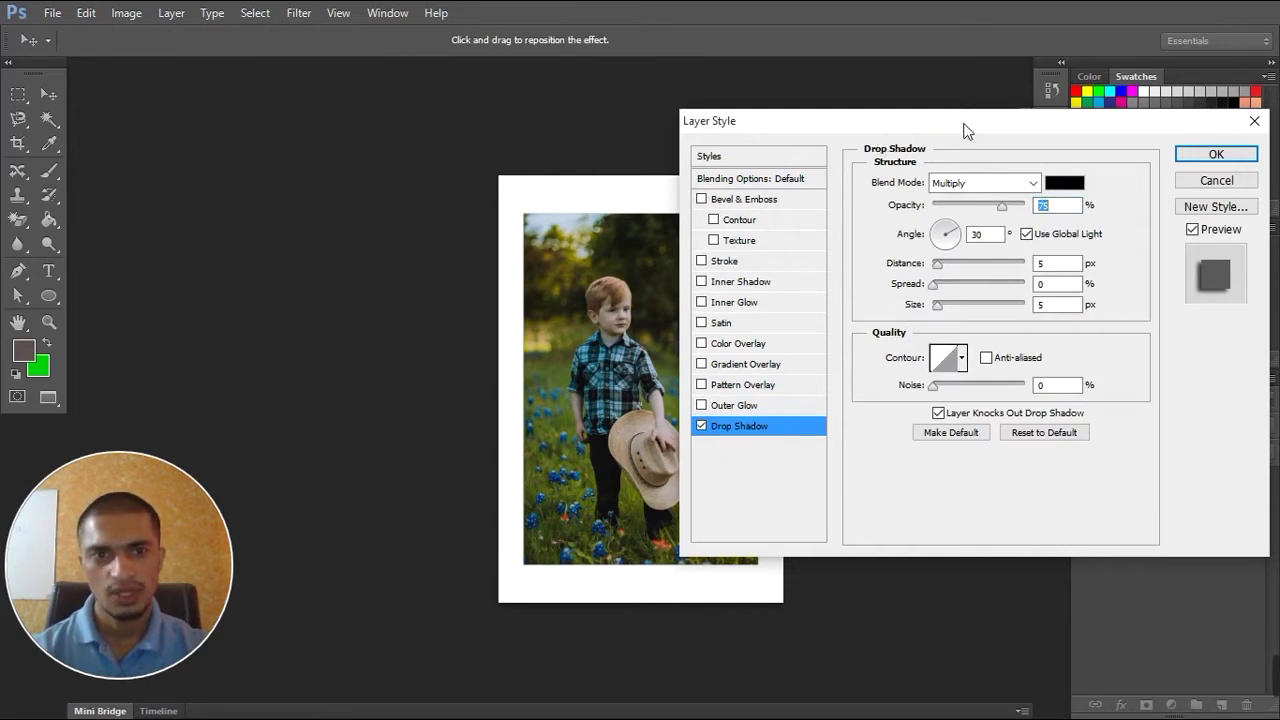
# Keep Multiply and set shadow distance 45 px, spread 10%, size 10 px
pyautogui.moveTo(989, 120); pyautogui.dragTo(1053, 101)
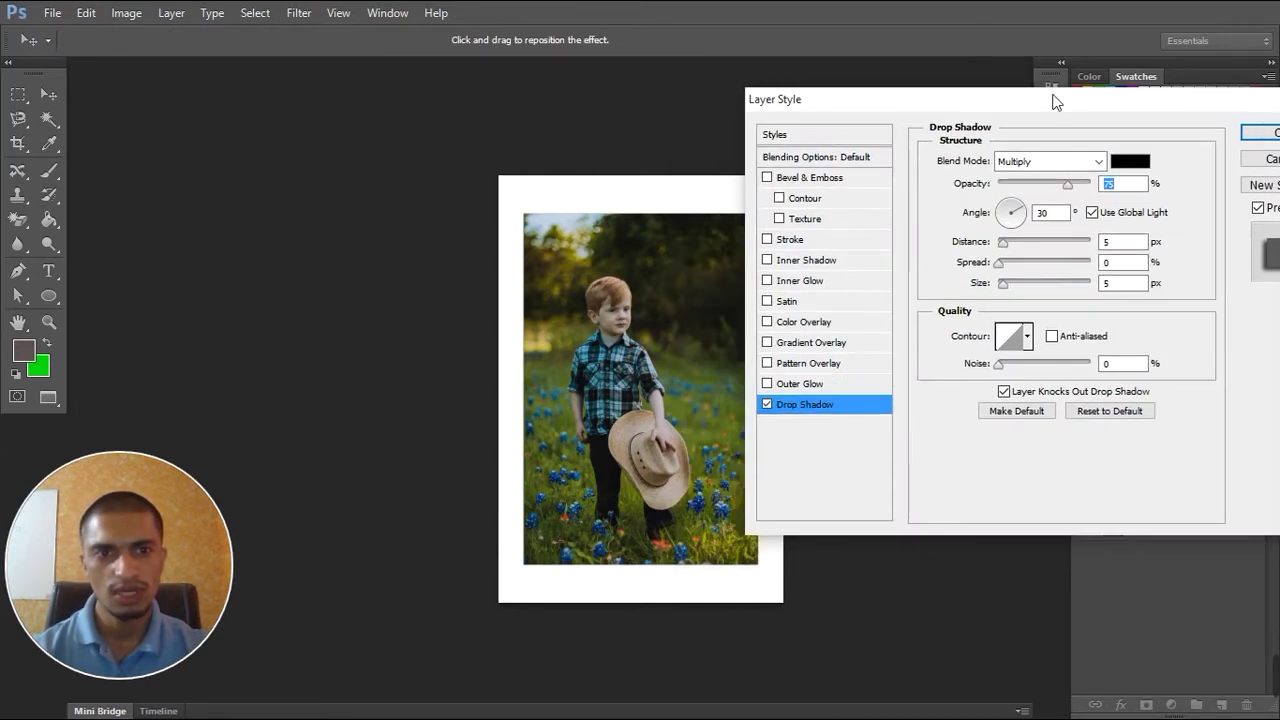
pyautogui.click(1098, 163)
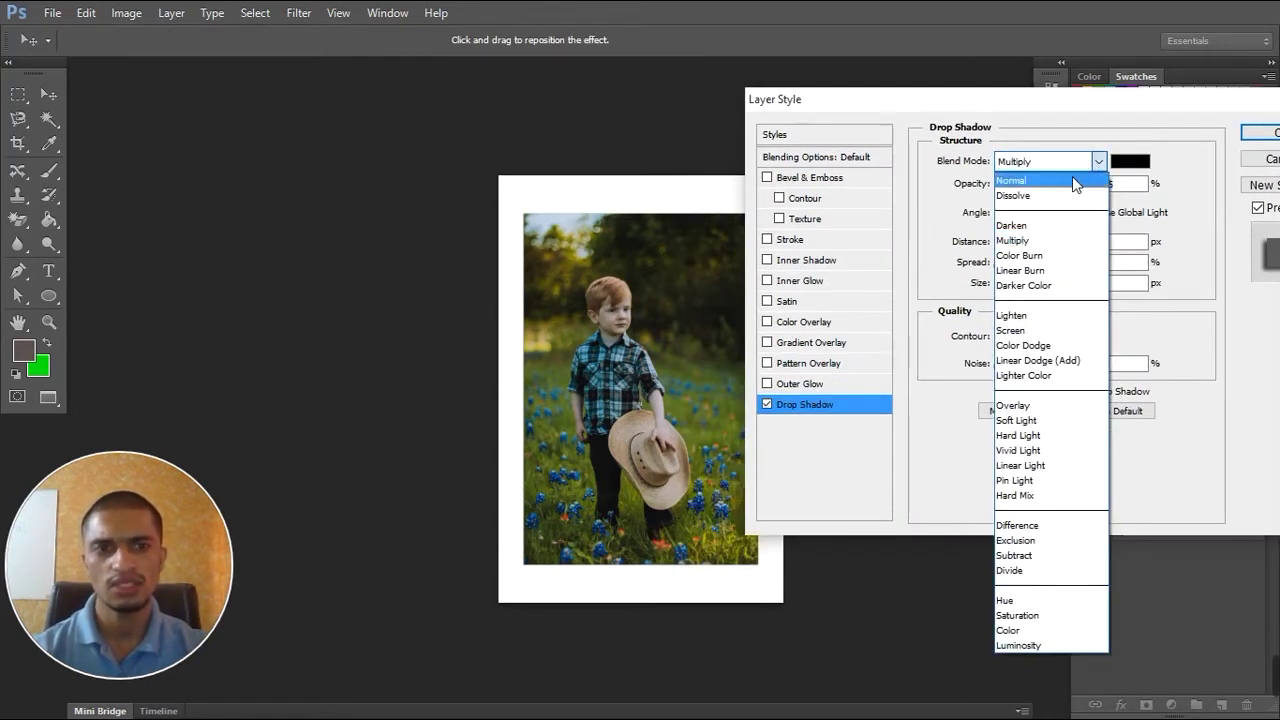
pyautogui.click(1062, 241)
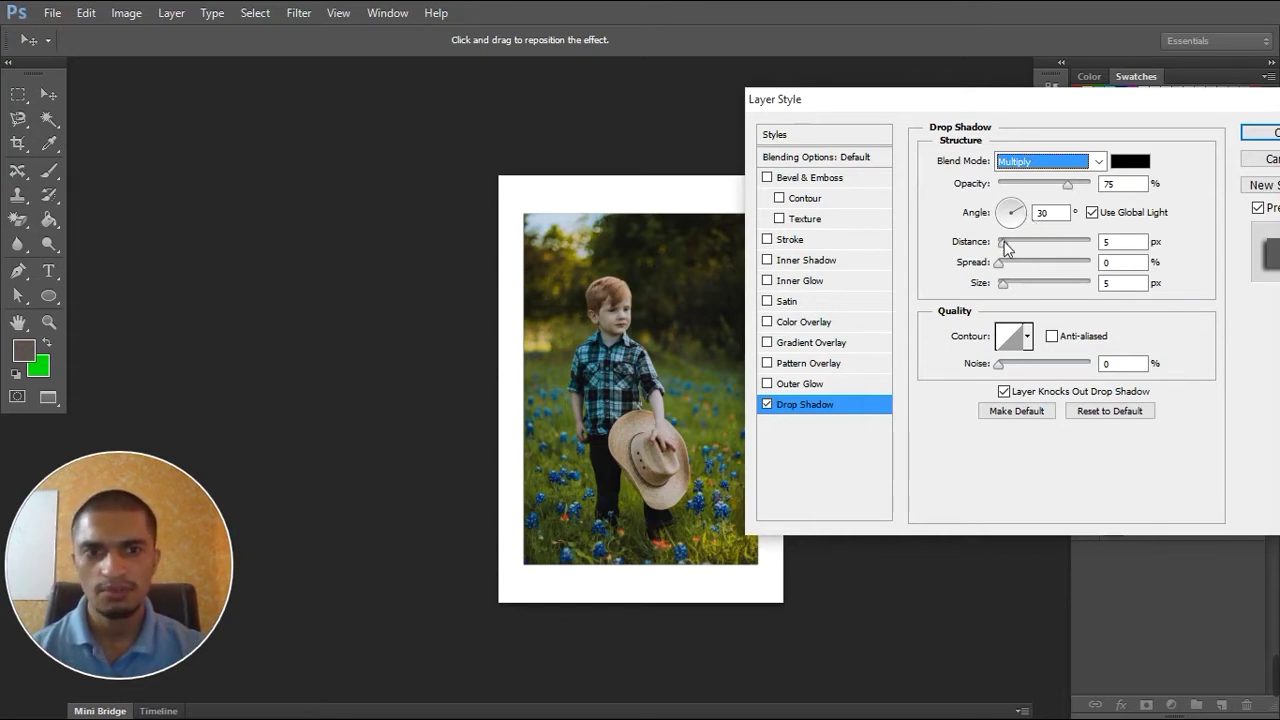
pyautogui.moveTo(1006, 248)
pyautogui.mouseDown()
pyautogui.moveTo(1082, 252)
pyautogui.moveTo(1015, 248)
pyautogui.moveTo(1079, 242)
pyautogui.moveTo(1056, 244)
pyautogui.moveTo(1079, 256)
pyautogui.mouseUp()
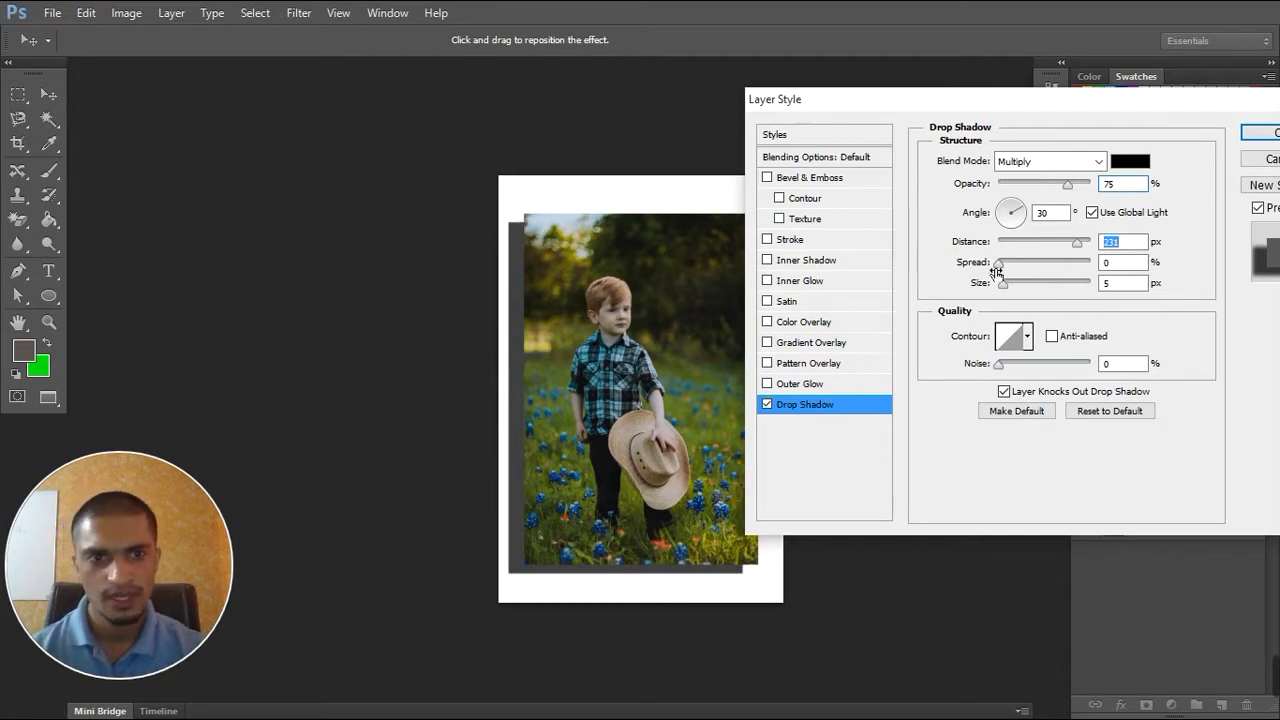
pyautogui.moveTo(1010, 262); pyautogui.dragTo(1045, 263)
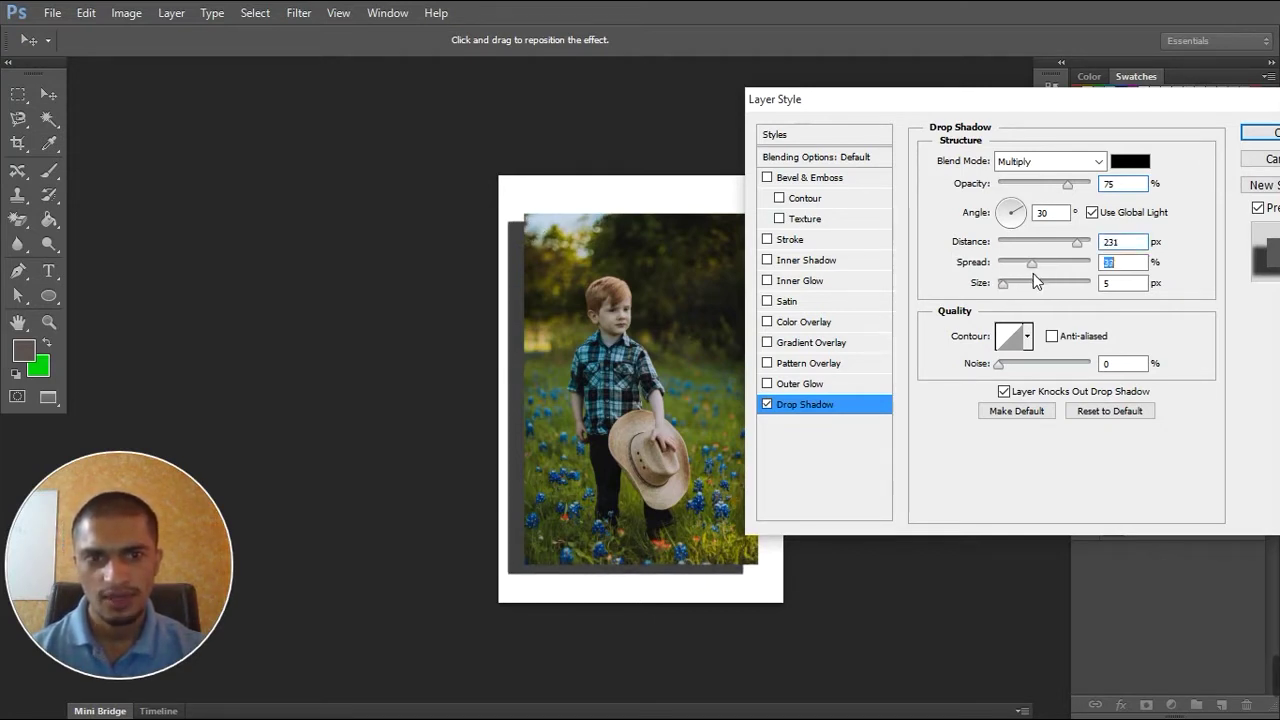
pyautogui.moveTo(1031, 272)
pyautogui.mouseDown()
pyautogui.moveTo(1001, 272)
pyautogui.moveTo(1020, 284)
pyautogui.moveTo(1011, 295)
pyautogui.mouseUp()
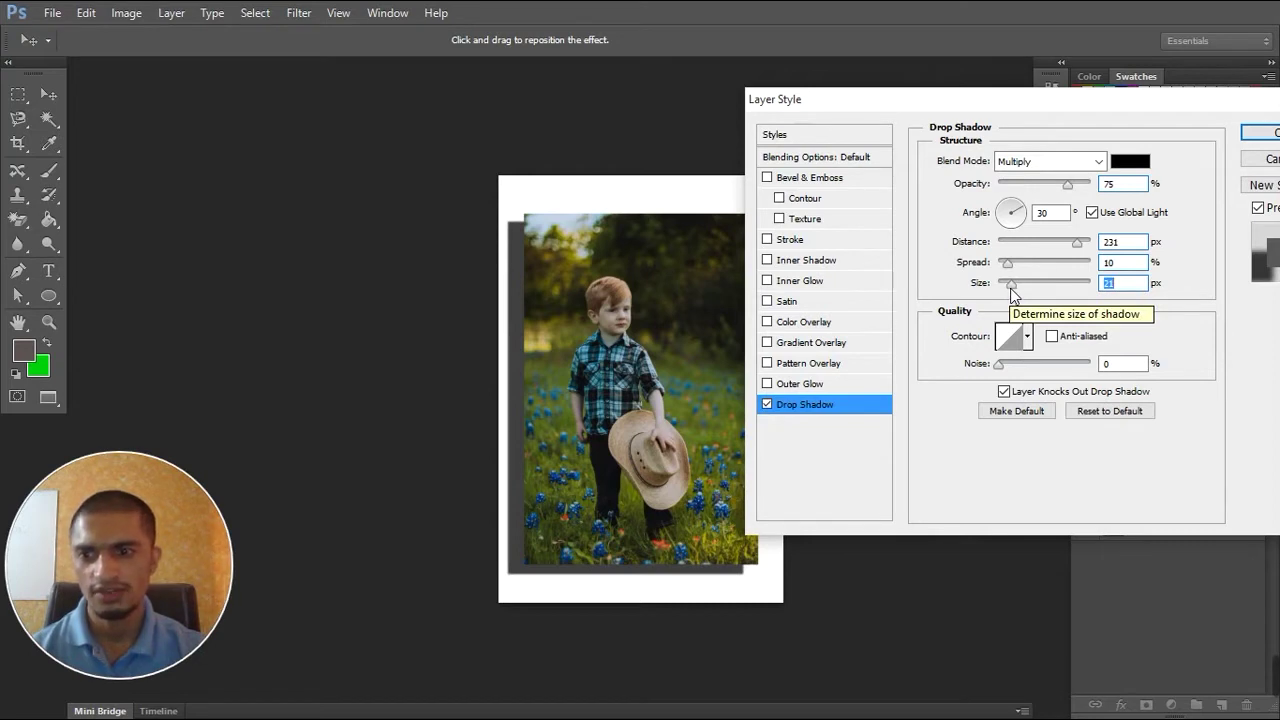
pyautogui.moveTo(1012, 288); pyautogui.dragTo(1047, 290)
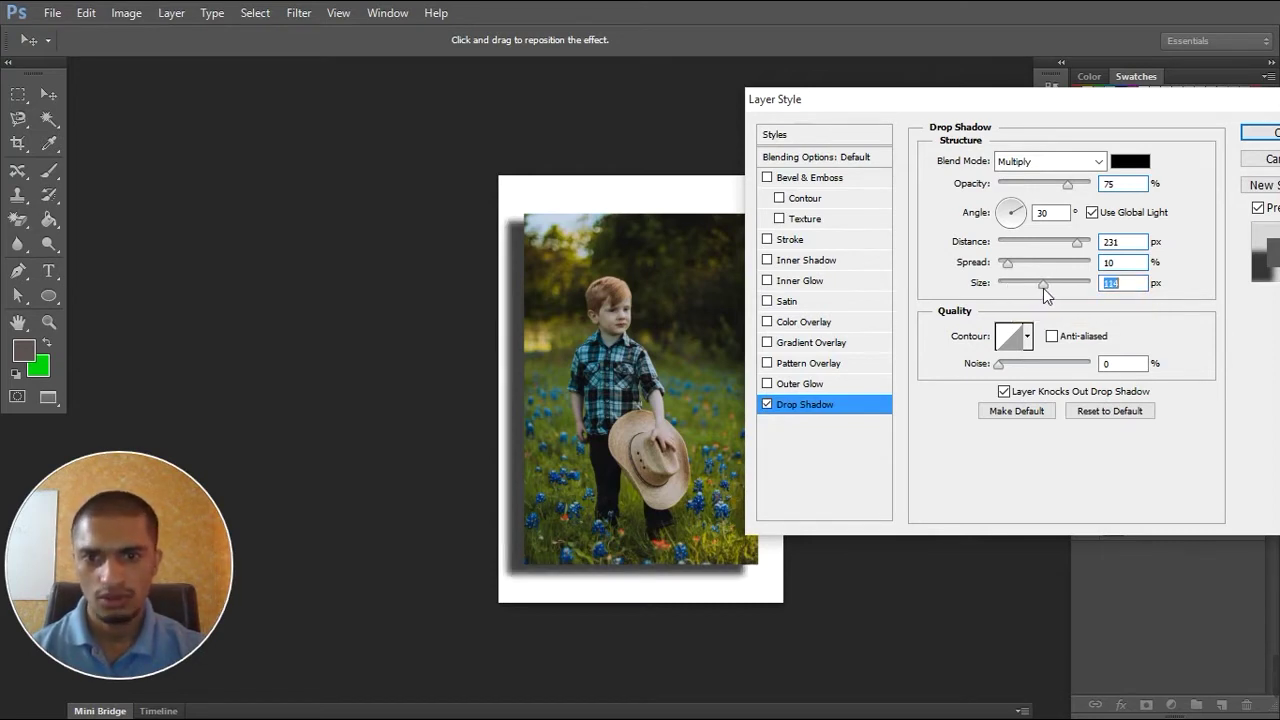
pyautogui.moveTo(1012, 290); pyautogui.dragTo(1009, 291)
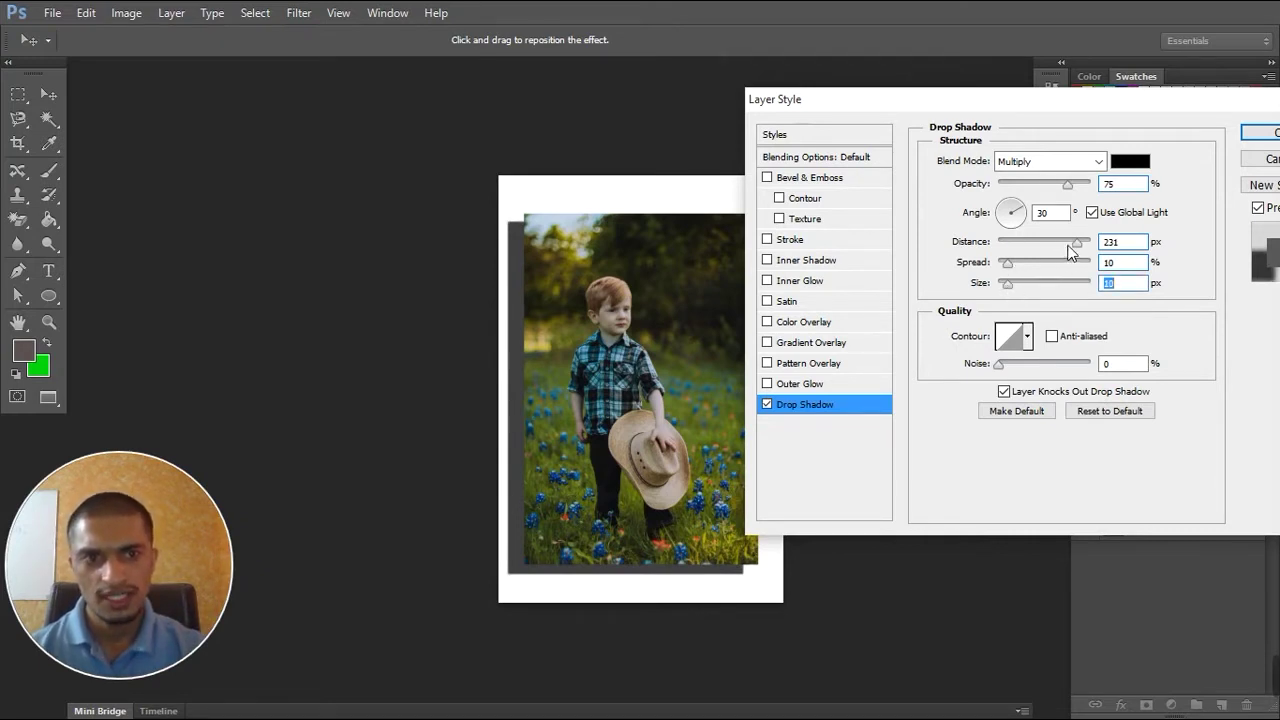
pyautogui.moveTo(1076, 242); pyautogui.dragTo(1040, 242)
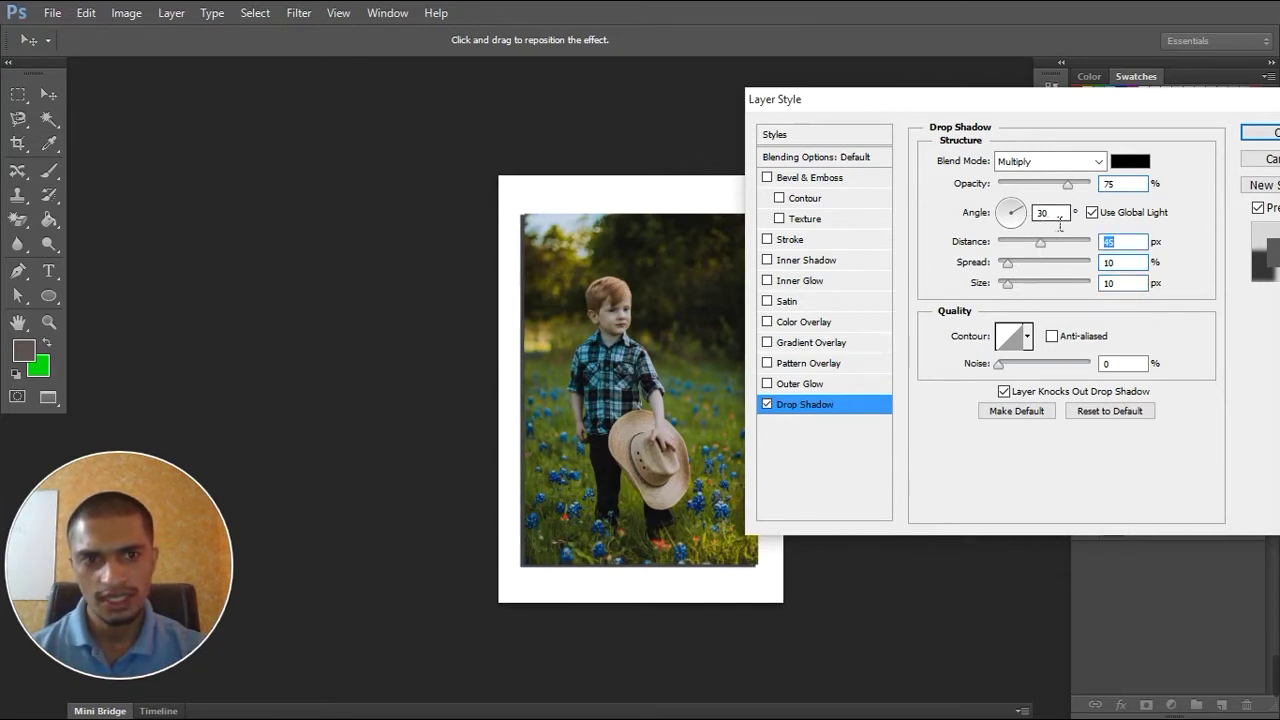
# Set the drop shadow angle to 90° and apply the effect
pyautogui.doubleClick(1050, 214)
pyautogui.write('0')
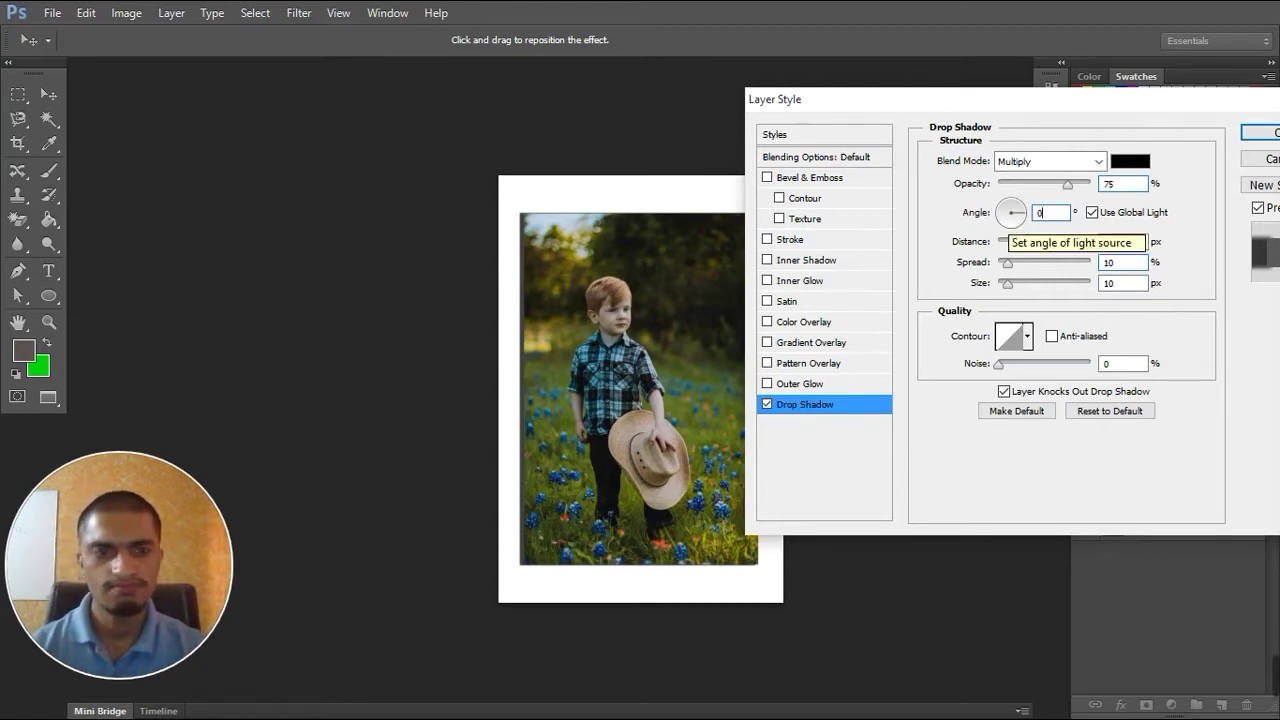
pyautogui.press('BackSpace')
pyautogui.write('90')
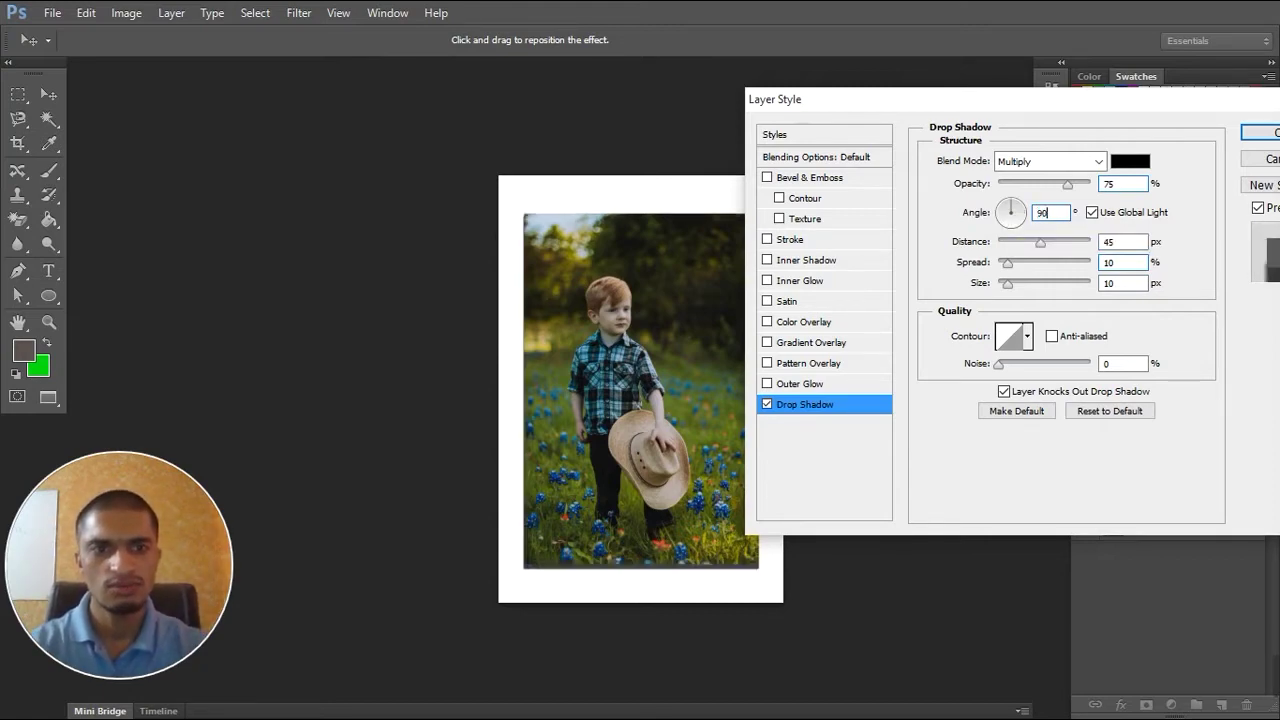
pyautogui.press('Return')
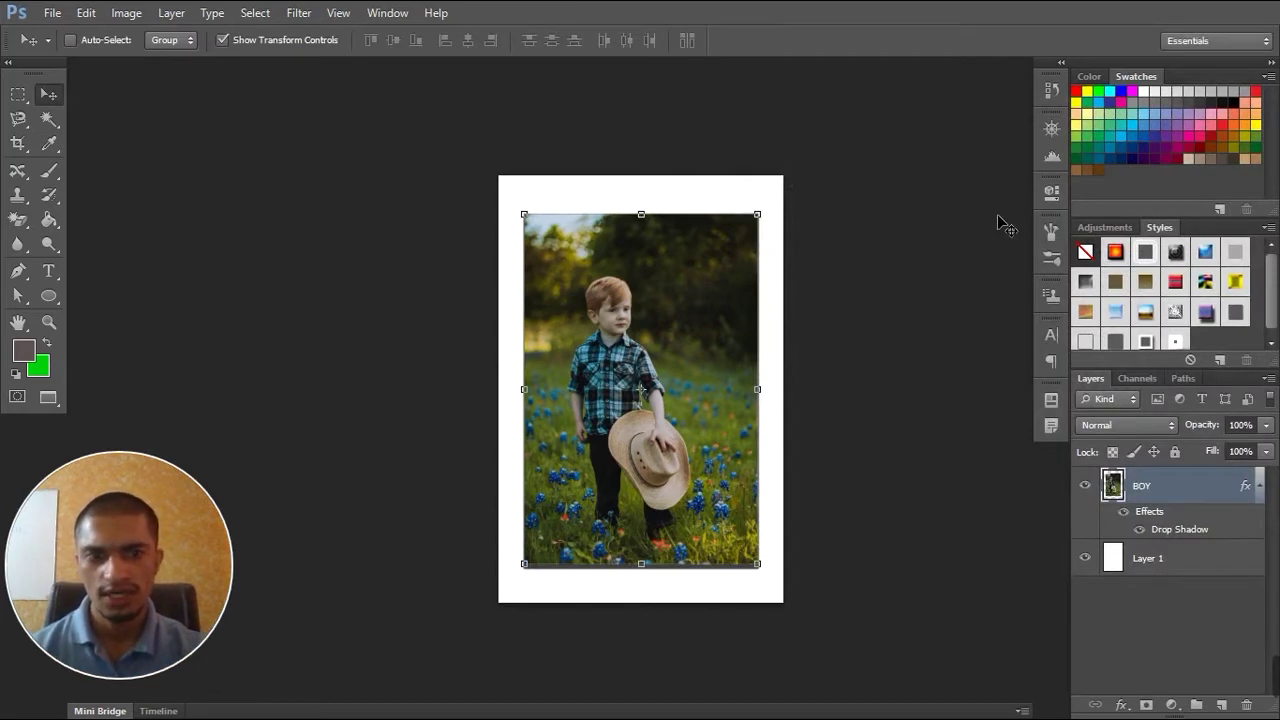
# Reopen the BOY drop shadow and rotate its light angle to 36°
pyautogui.doubleClick(1181, 530)
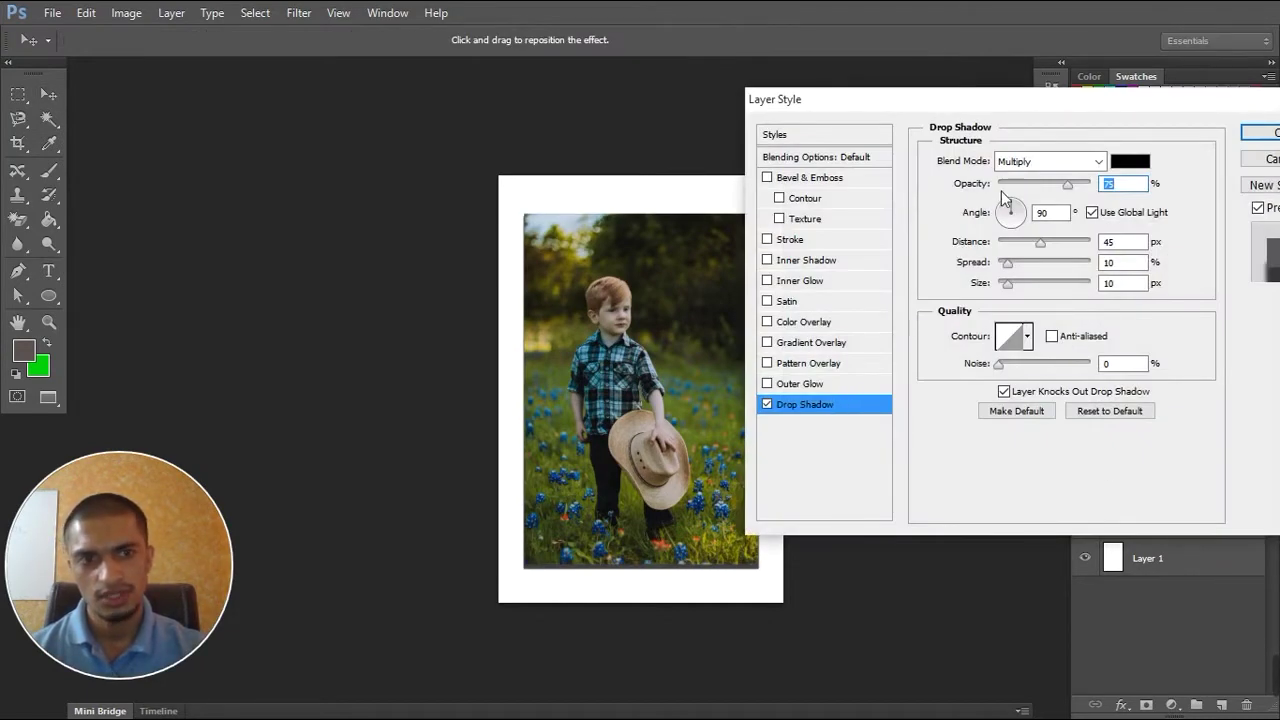
pyautogui.moveTo(1065, 221); pyautogui.dragTo(1032, 219)
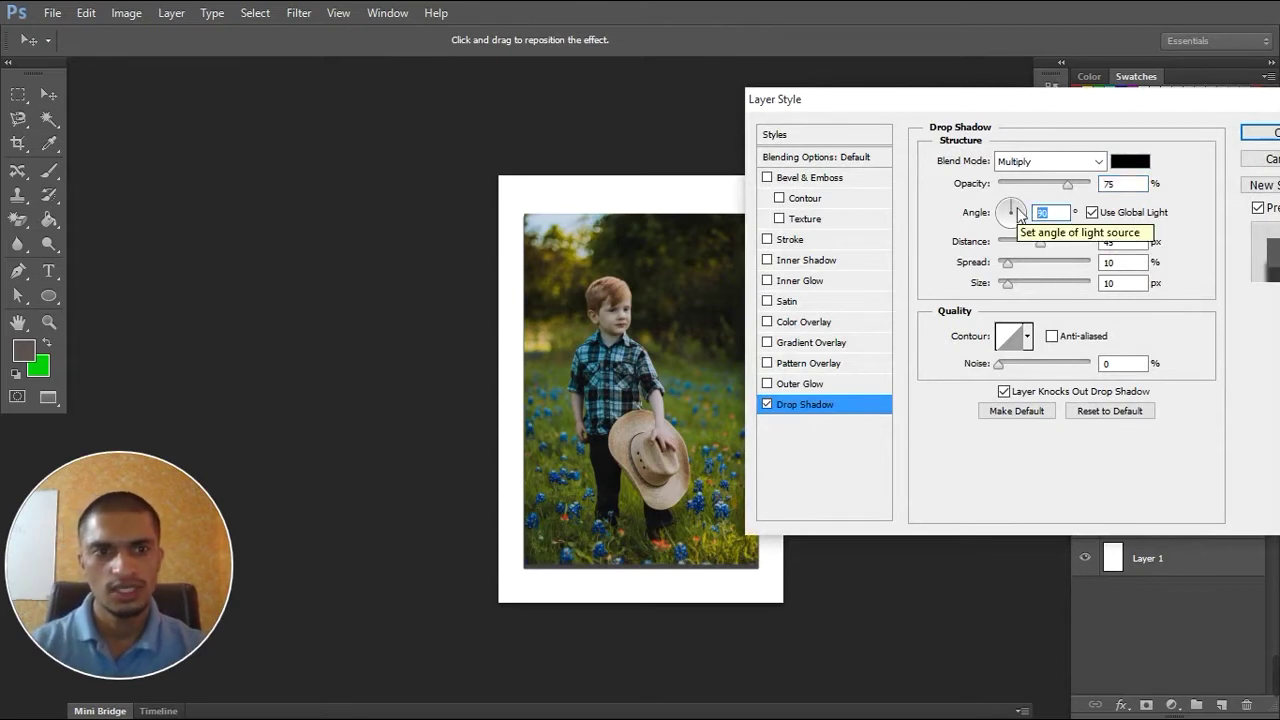
pyautogui.moveTo(1012, 207); pyautogui.dragTo(1028, 244)
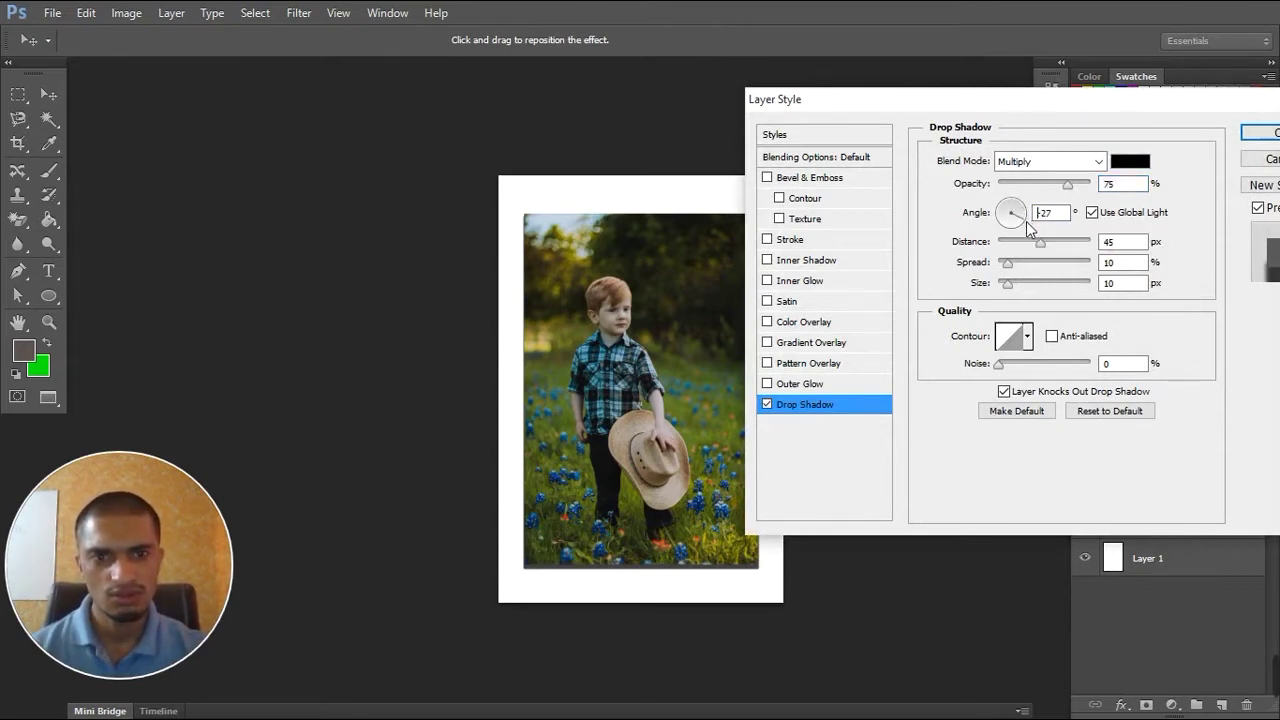
pyautogui.click(1028, 242)
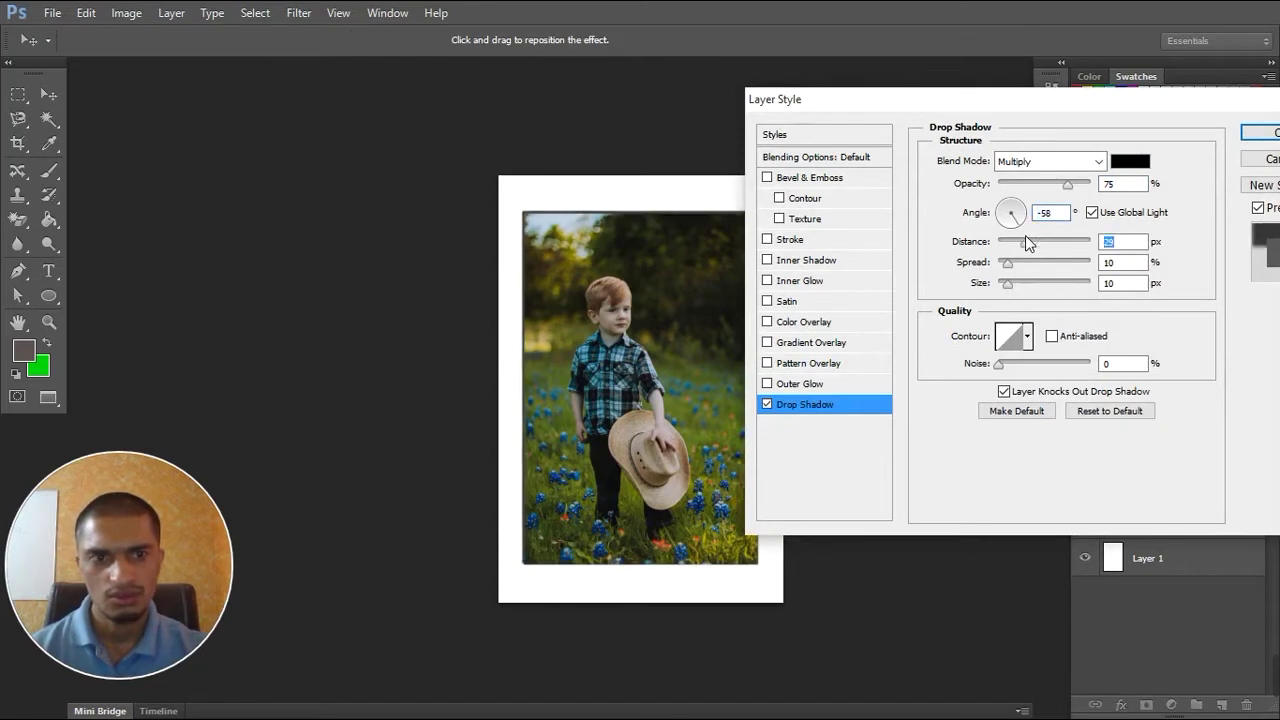
pyautogui.moveTo(1017, 223); pyautogui.dragTo(993, 214)
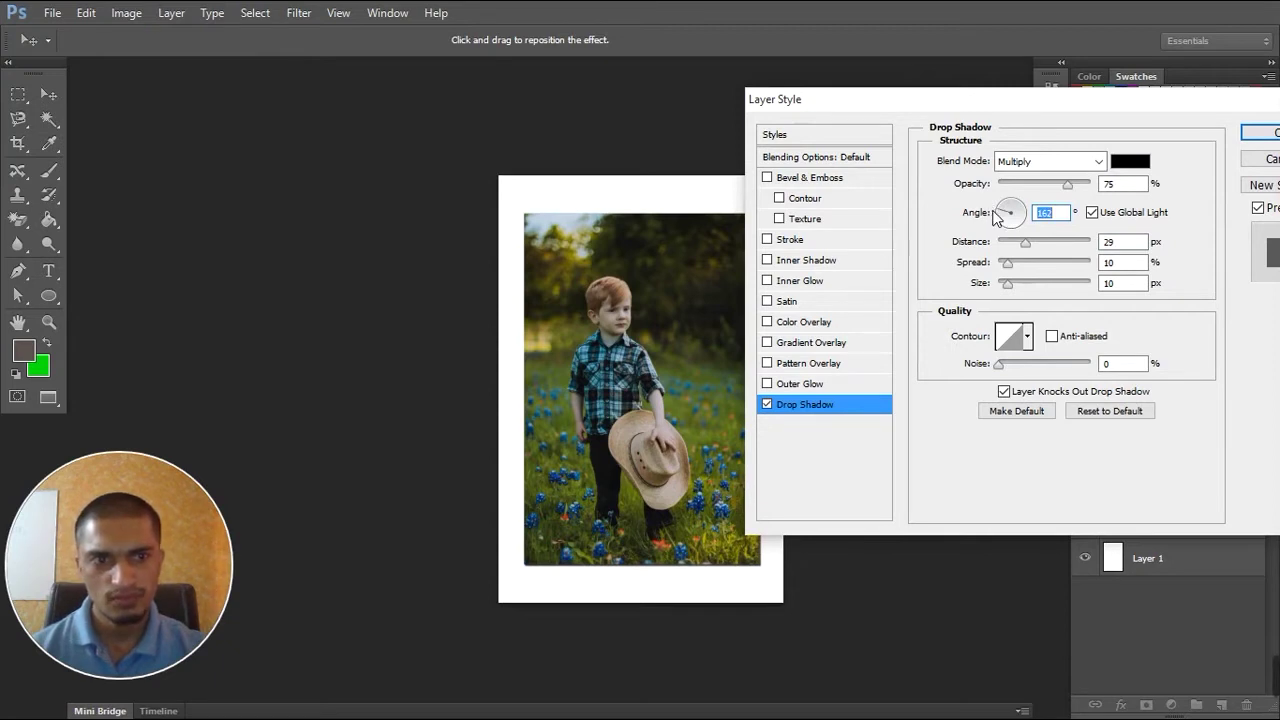
pyautogui.moveTo(999, 216); pyautogui.dragTo(1002, 221)
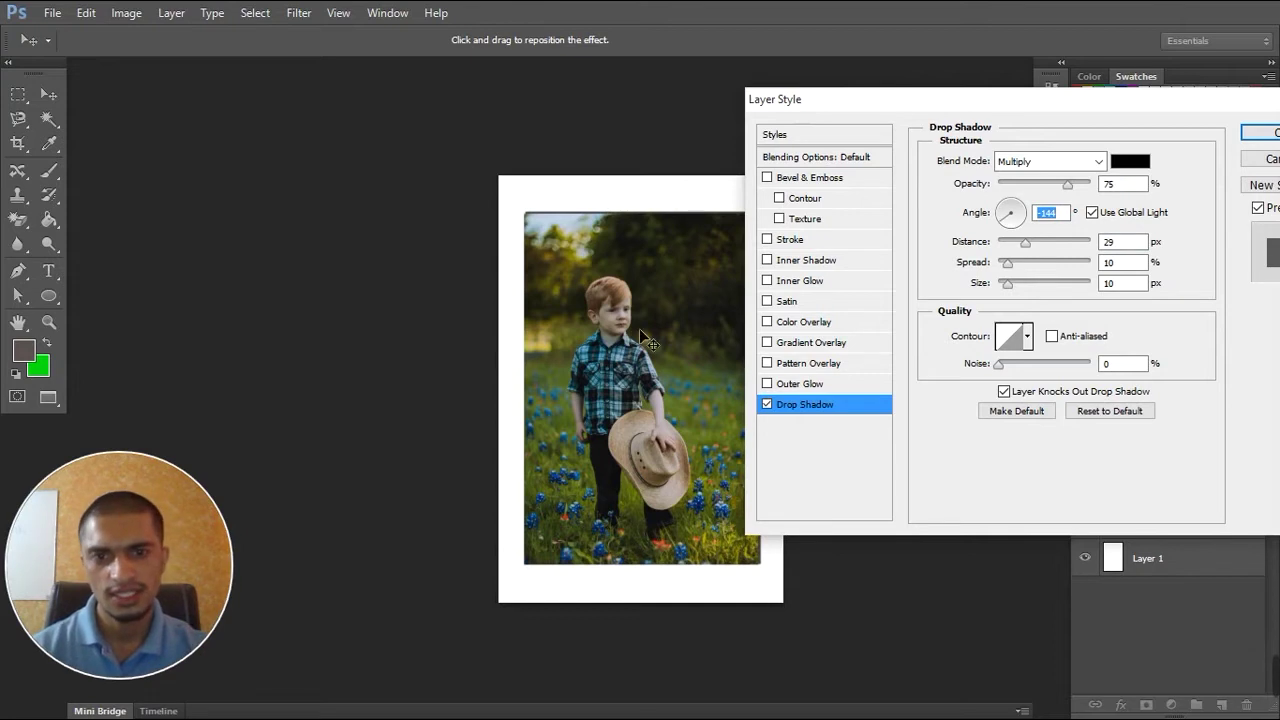
pyautogui.moveTo(655, 343)
pyautogui.mouseDown()
pyautogui.moveTo(612, 342)
pyautogui.moveTo(628, 334)
pyautogui.moveTo(645, 352)
pyautogui.mouseUp()
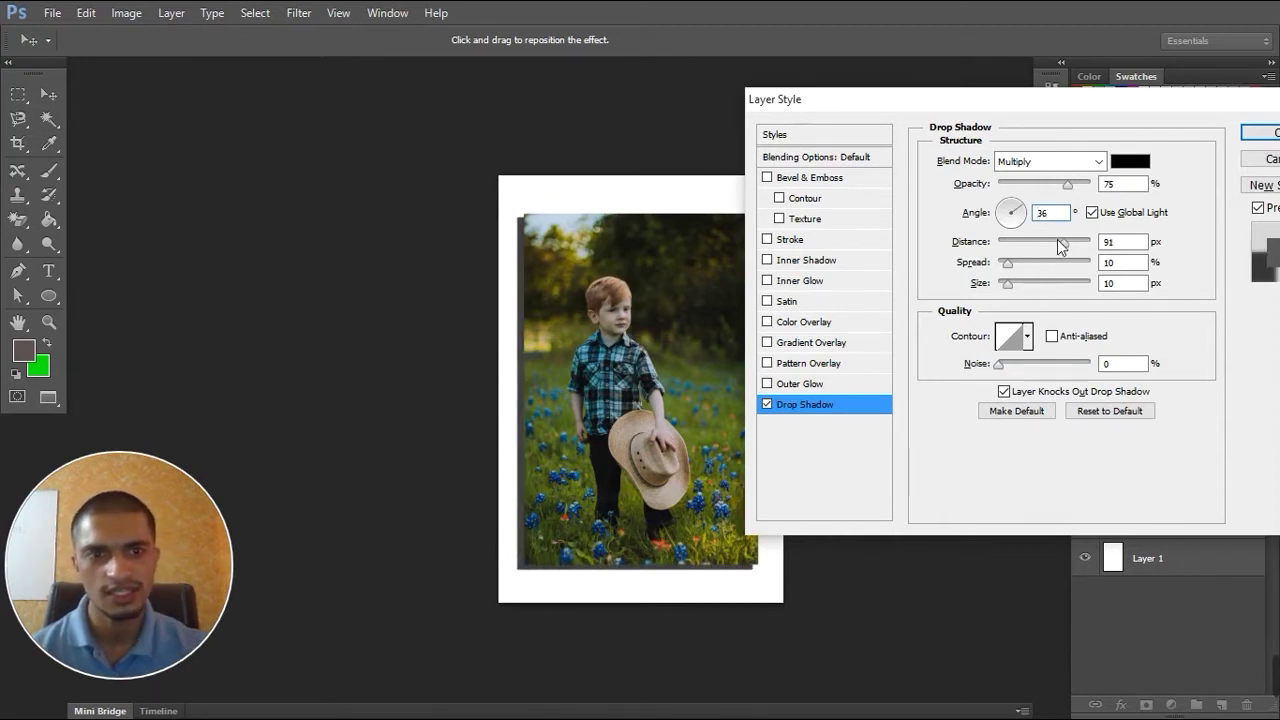
# Settle on 50 px distance, 28% spread, 73 px size and about 54% opacity
pyautogui.moveTo(1063, 242)
pyautogui.mouseDown()
pyautogui.moveTo(1046, 247)
pyautogui.moveTo(1028, 290)
pyautogui.moveTo(1025, 270)
pyautogui.mouseUp()
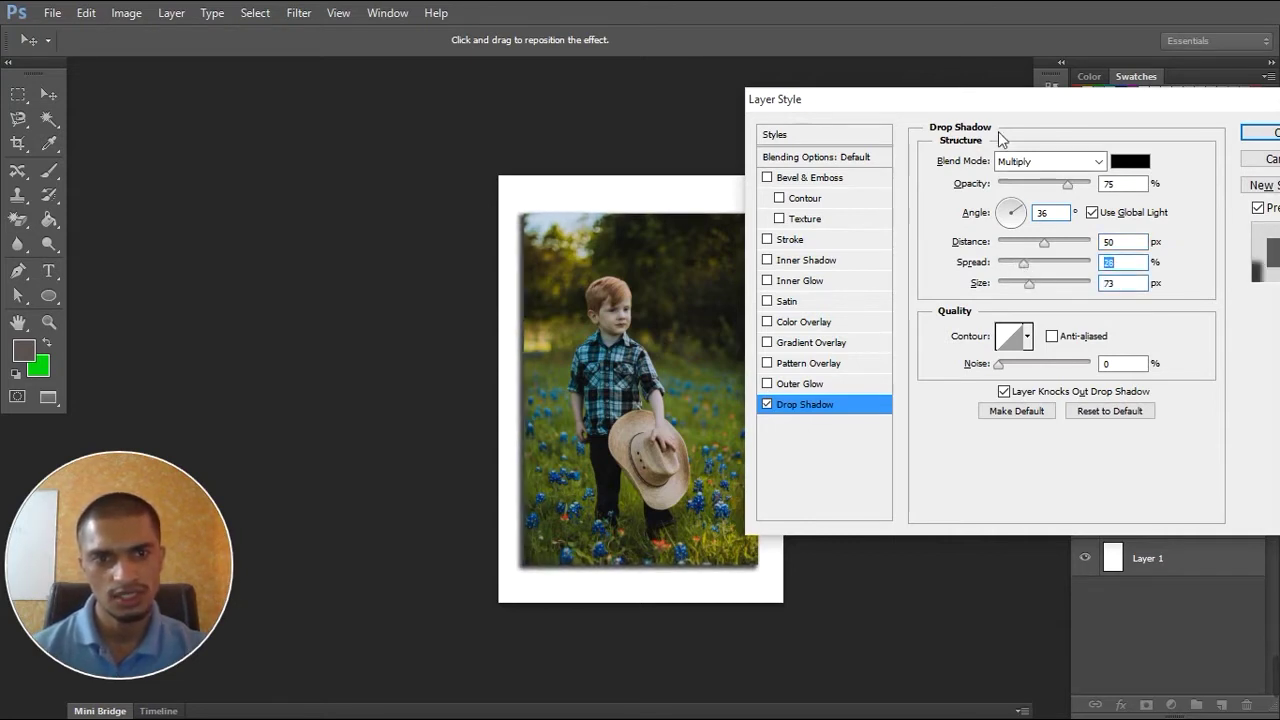
pyautogui.moveTo(1000, 102); pyautogui.dragTo(1071, 116)
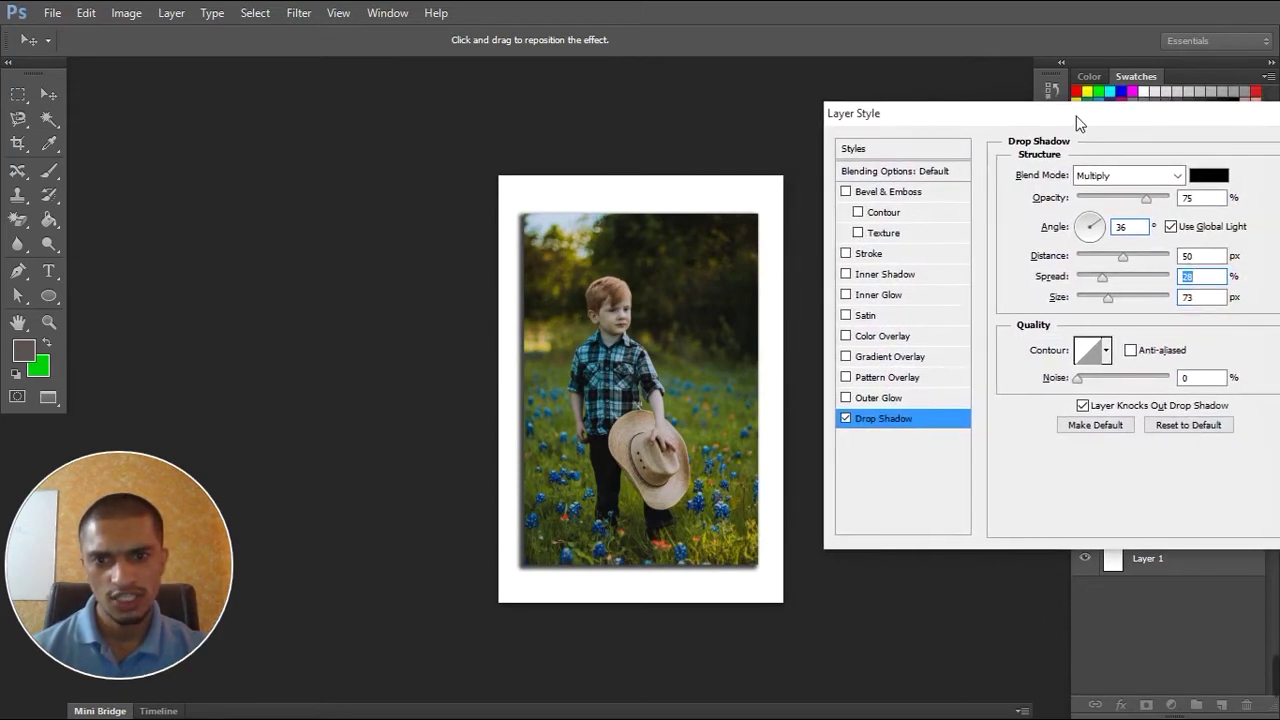
pyautogui.moveTo(1137, 198); pyautogui.dragTo(1145, 199)
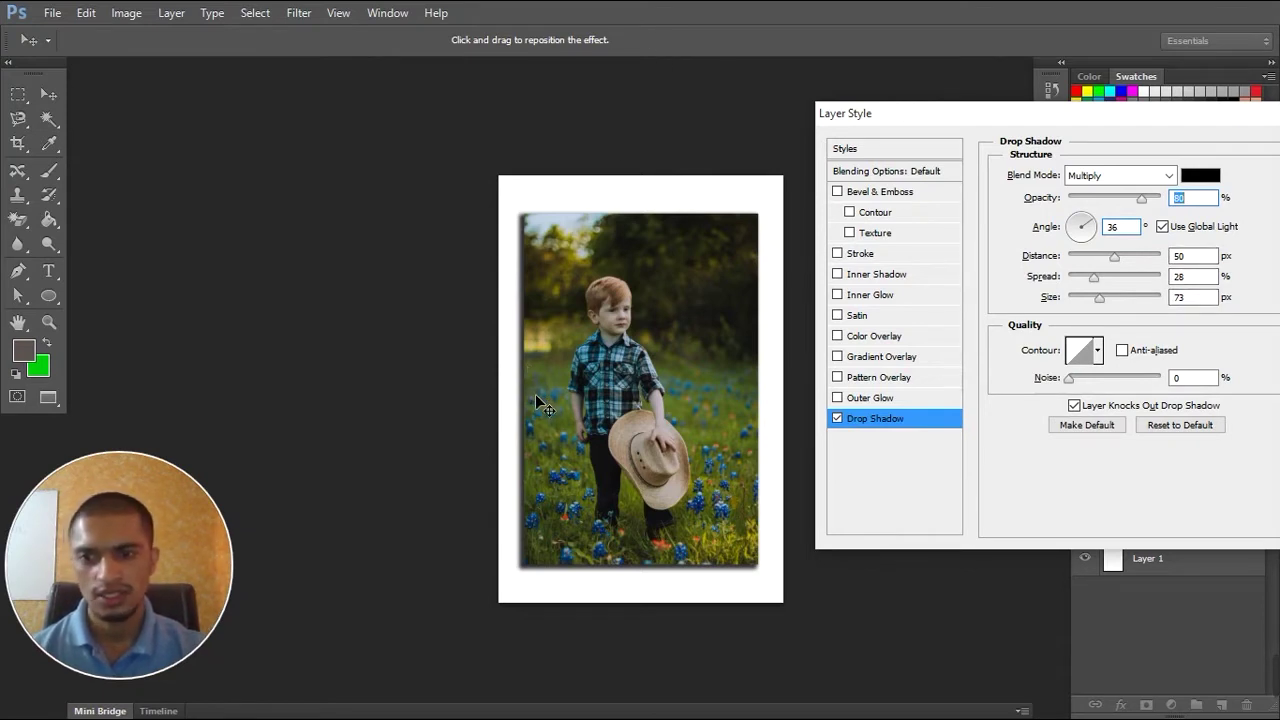
pyautogui.moveTo(1141, 198); pyautogui.dragTo(1127, 200)
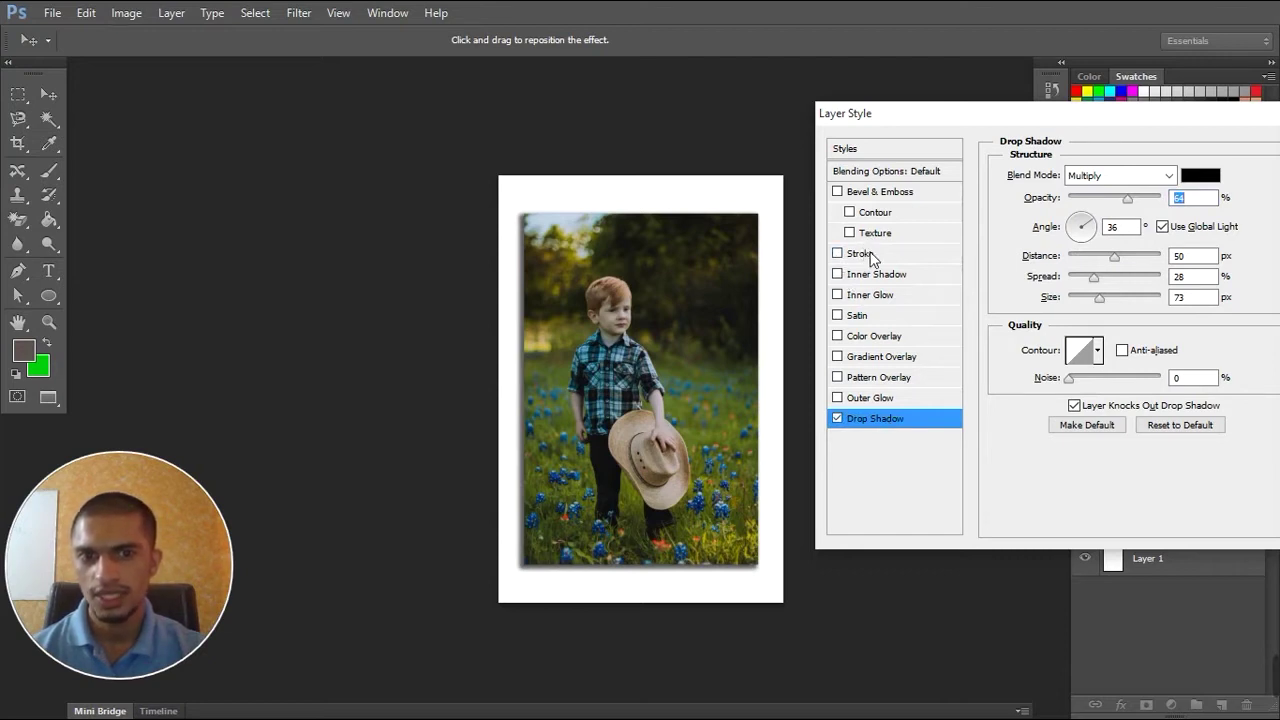
# Enable a white Stroke on BOY positioned Inside
pyautogui.click(866, 256)
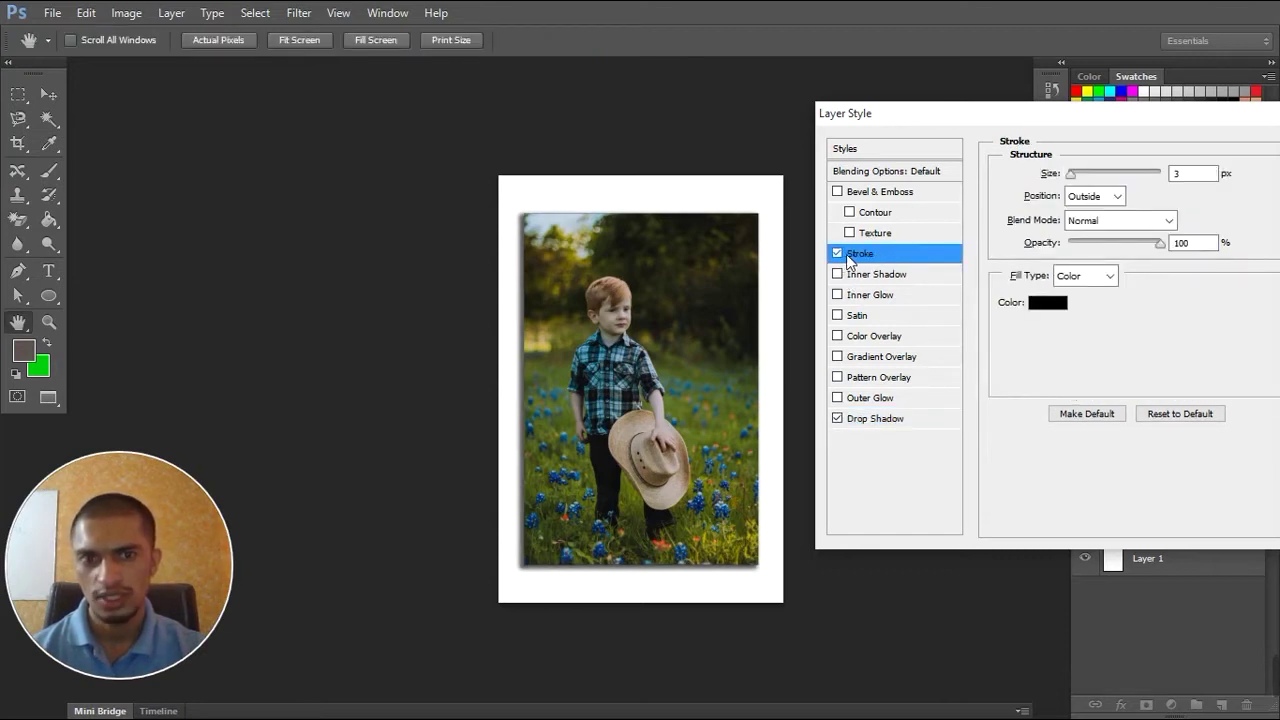
pyautogui.click(840, 256)
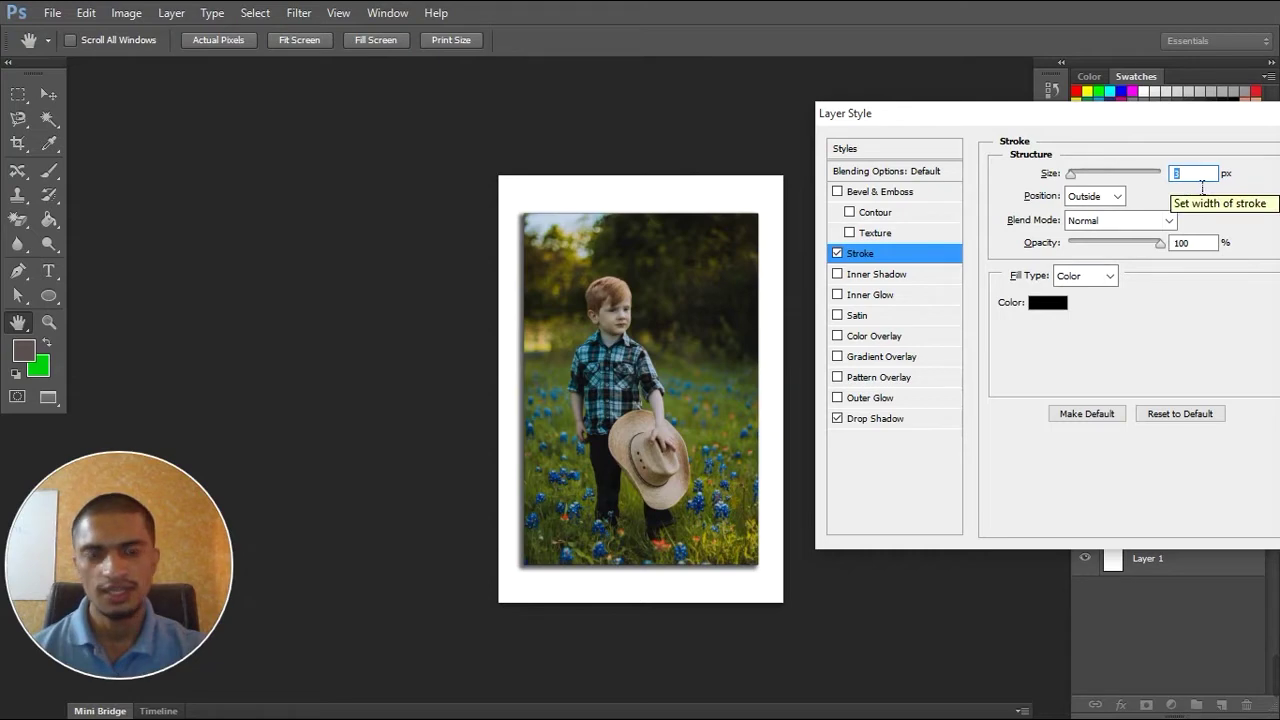
pyautogui.click(1058, 306)
pyautogui.click(722, 383)
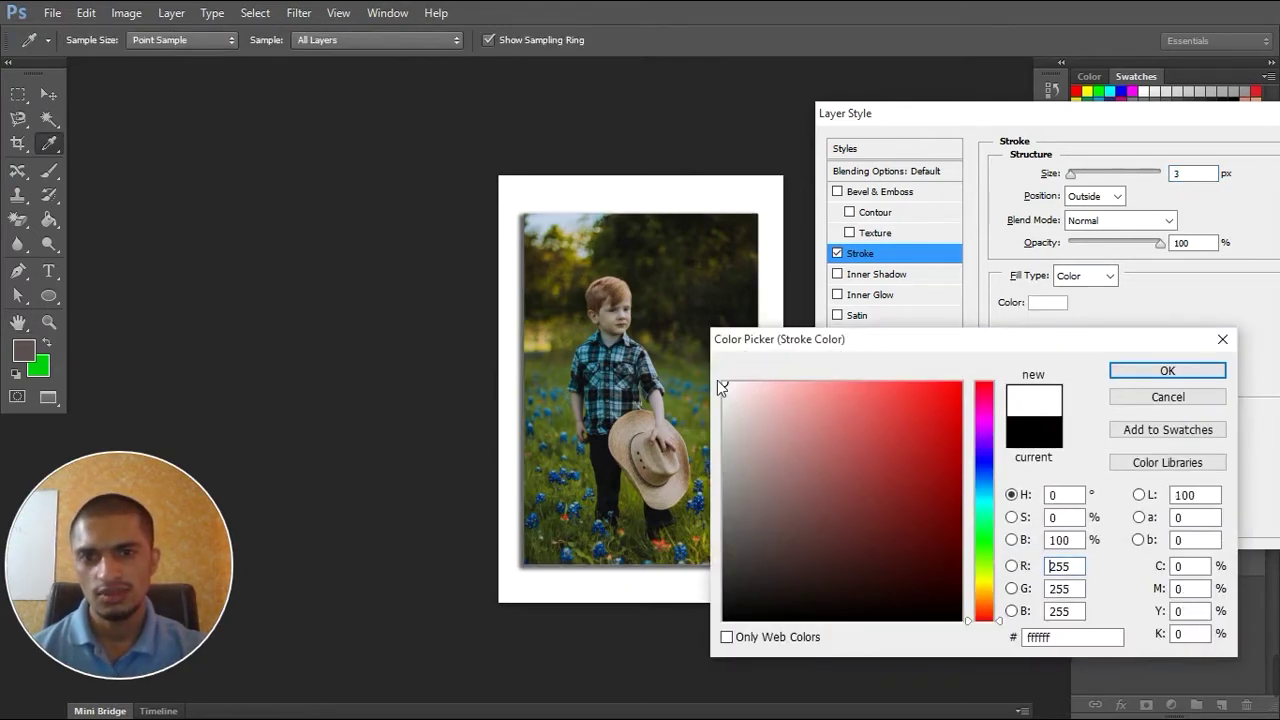
pyautogui.click(1140, 370)
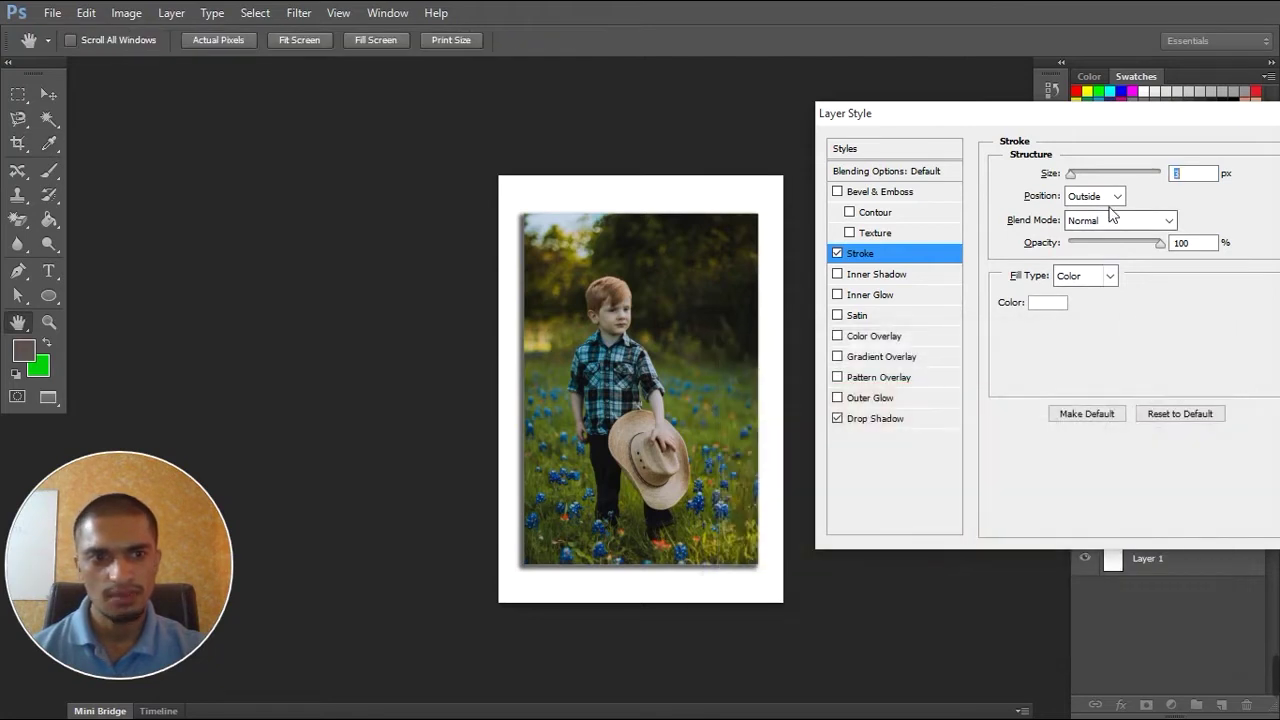
pyautogui.click(1116, 197)
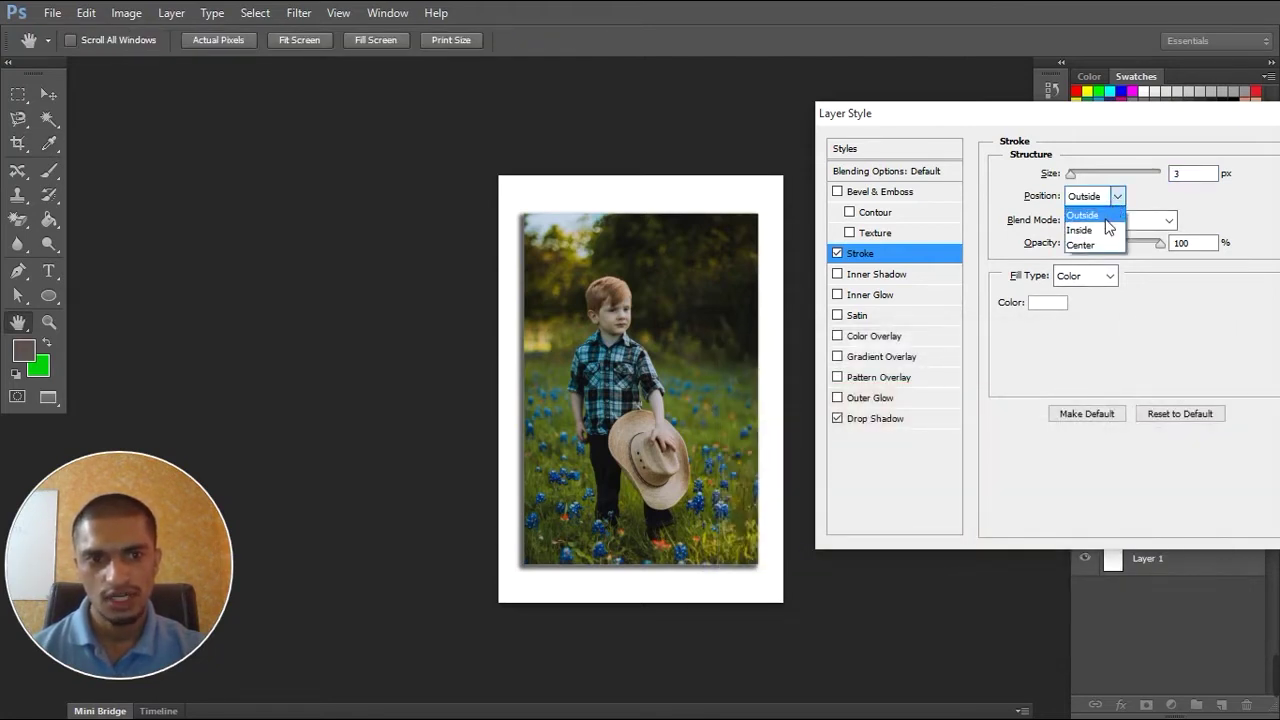
pyautogui.click(1105, 222)
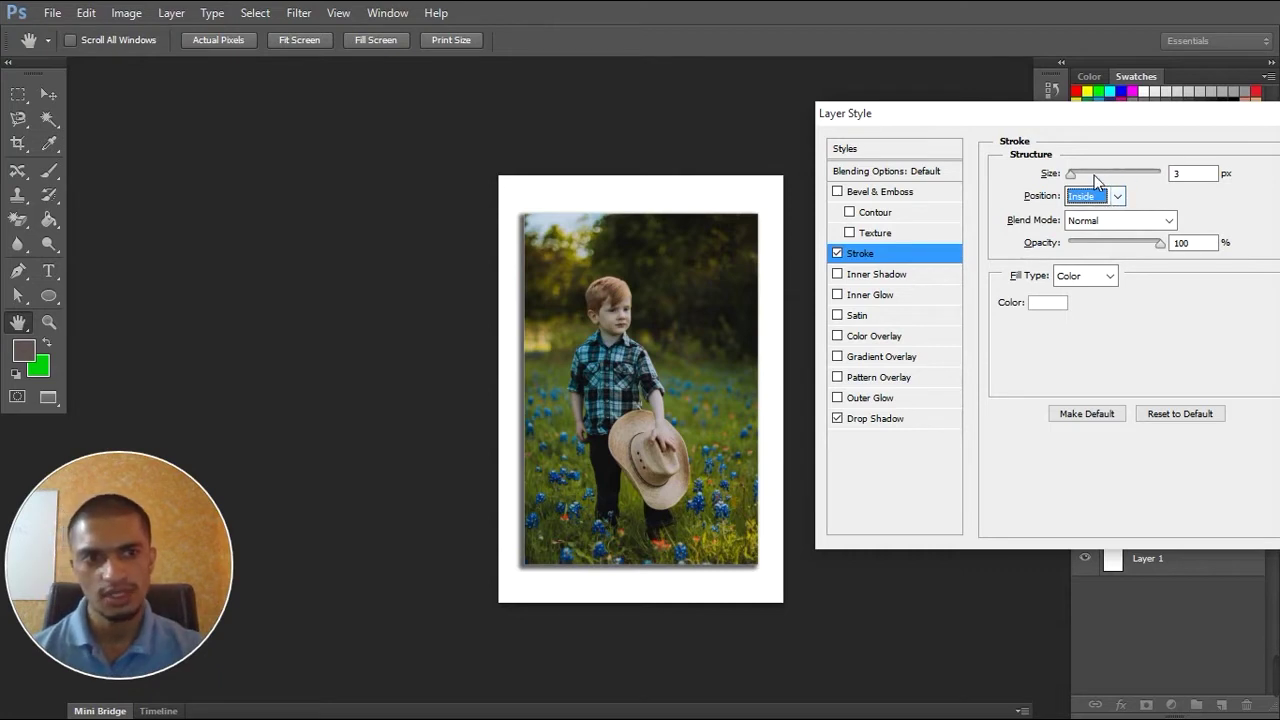
# Set the stroke size to 46 px with Overlay blend mode and apply the styles
pyautogui.click(1190, 177)
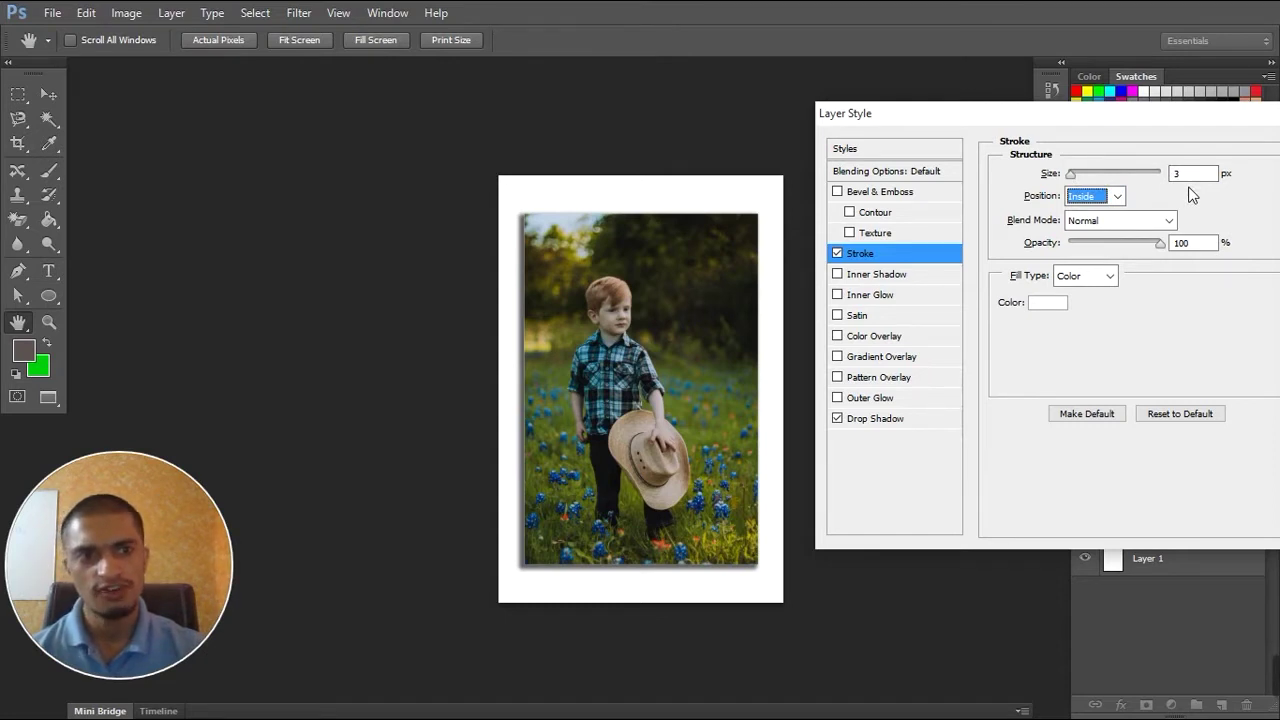
pyautogui.click(1078, 177)
pyautogui.moveTo(1078, 177); pyautogui.dragTo(1094, 180)
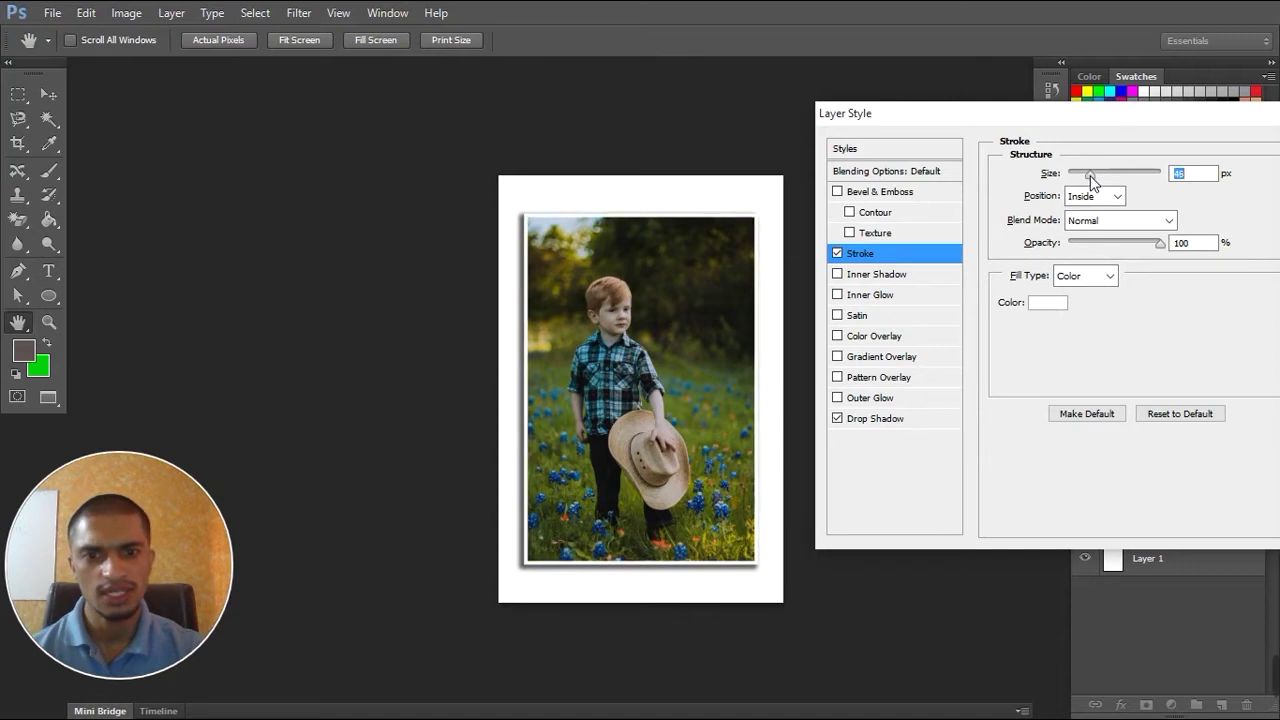
pyautogui.moveTo(1157, 246)
pyautogui.mouseDown()
pyautogui.moveTo(1090, 251)
pyautogui.moveTo(1162, 246)
pyautogui.mouseUp()
pyautogui.click(1166, 220)
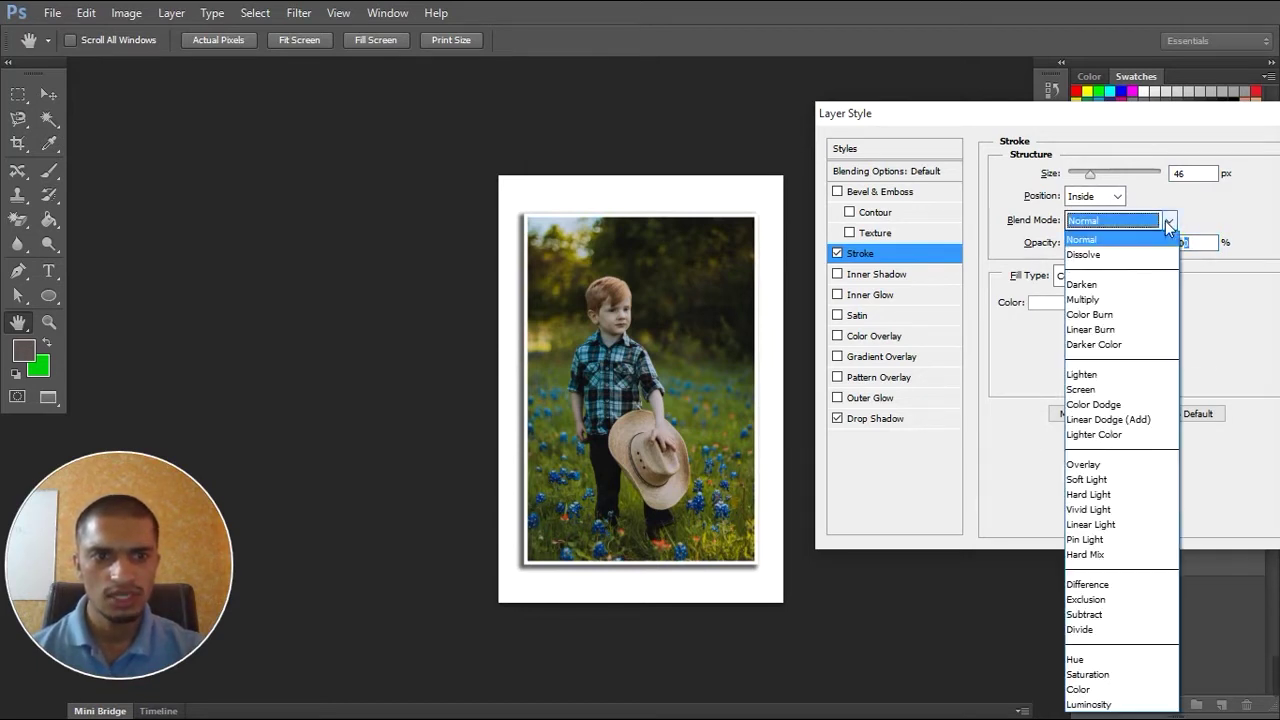
pyautogui.click(1127, 397)
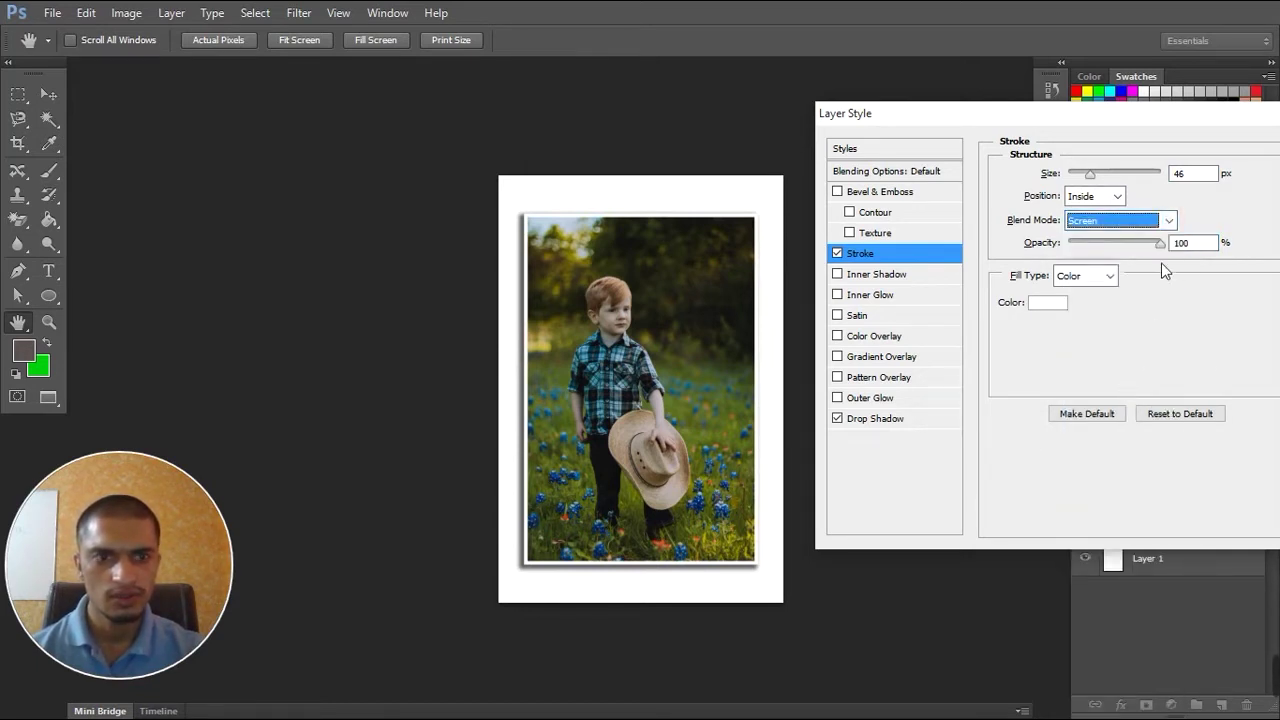
pyautogui.click(1168, 220)
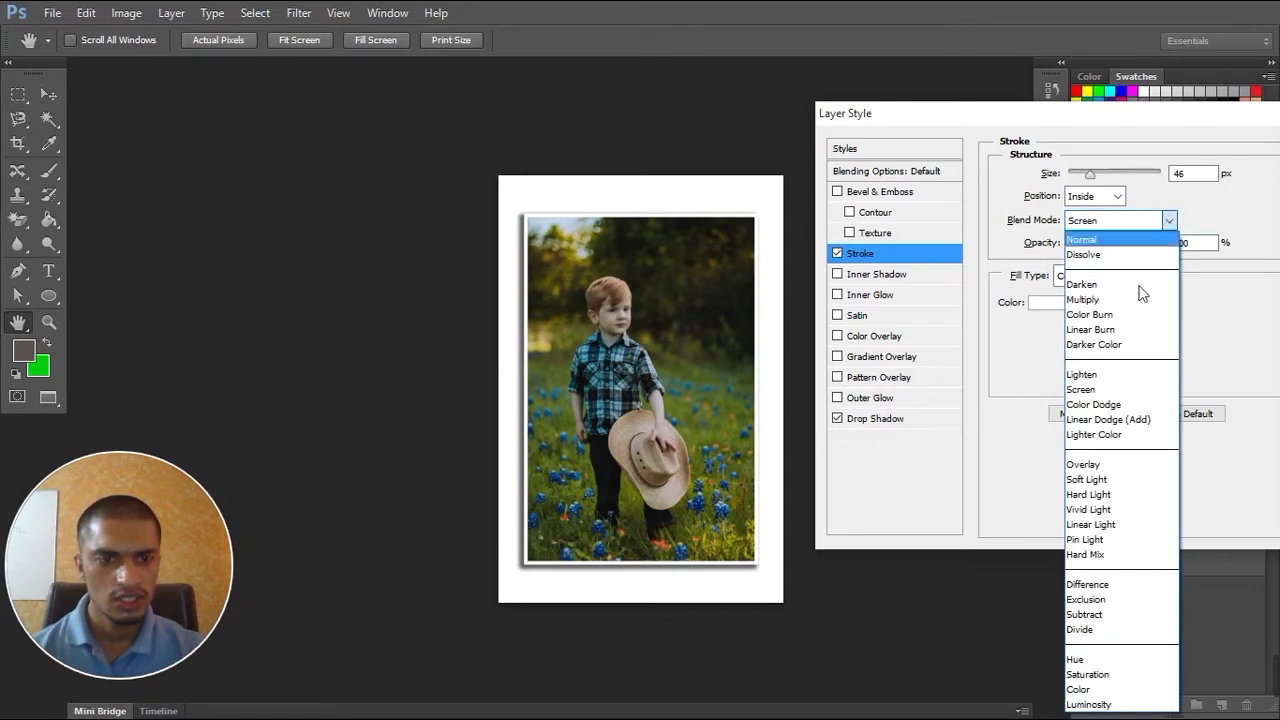
pyautogui.click(1085, 464)
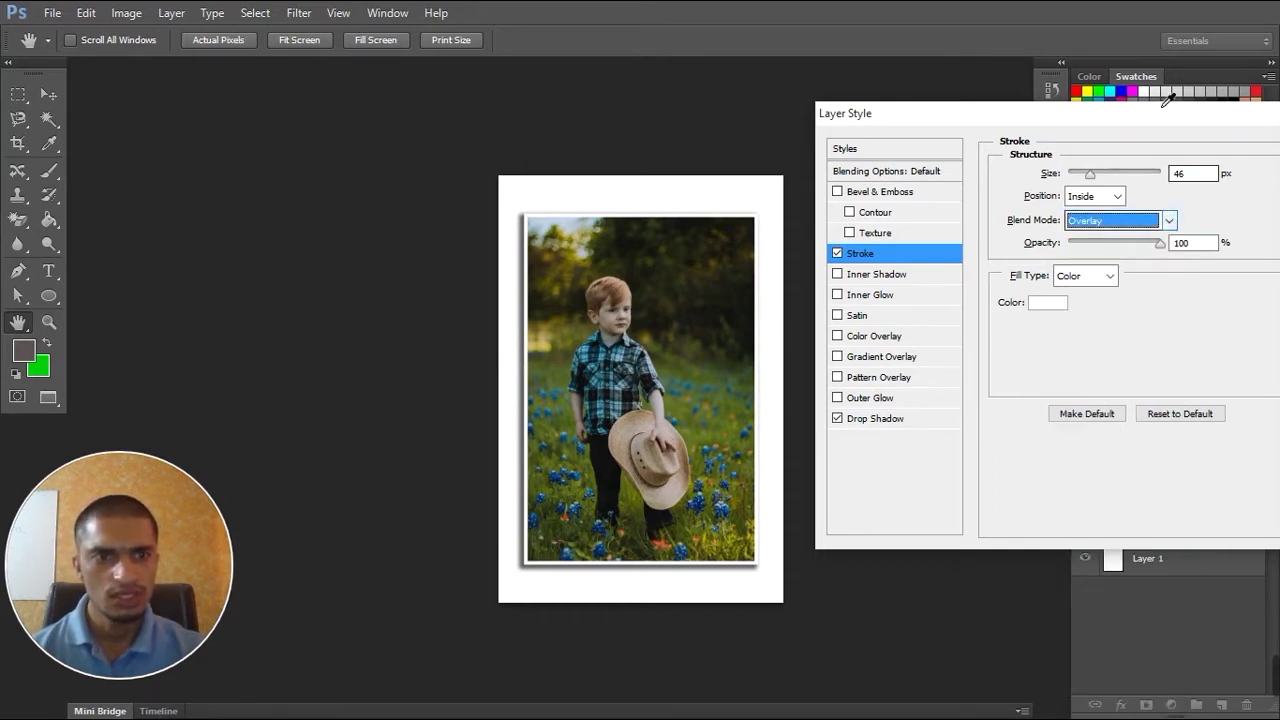
pyautogui.moveTo(1169, 119); pyautogui.dragTo(1004, 118)
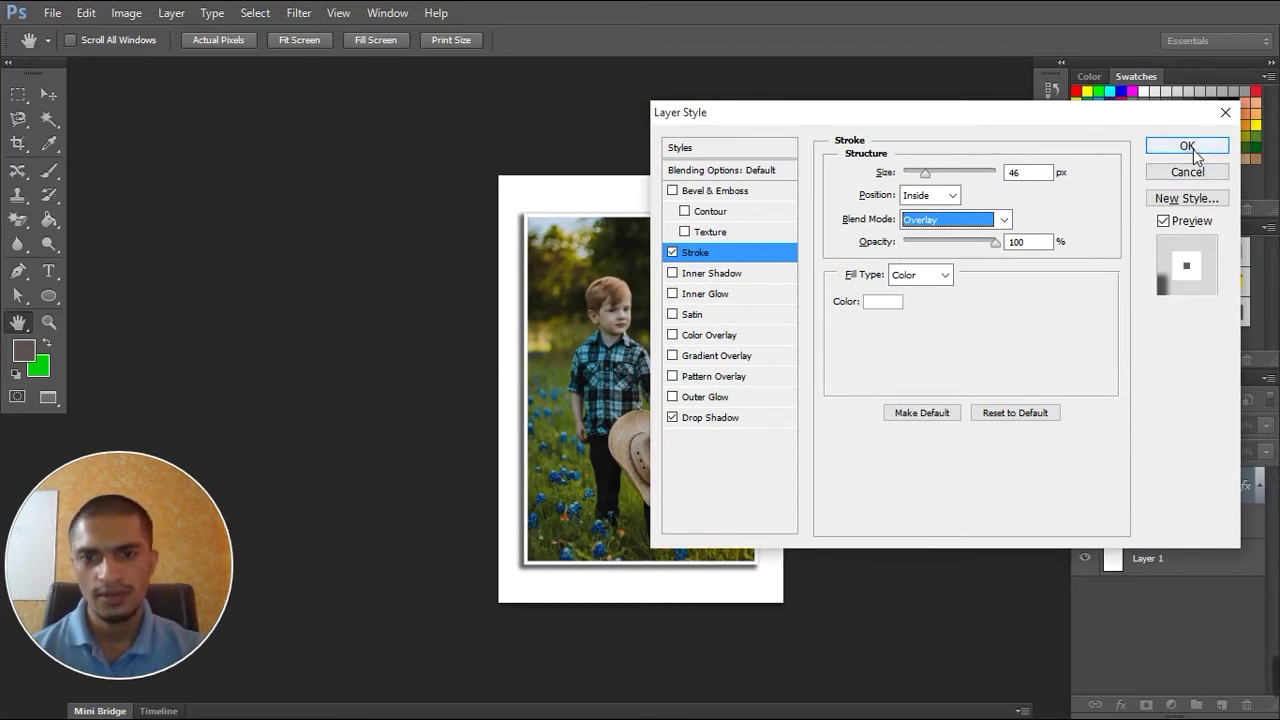
pyautogui.click(1187, 146)
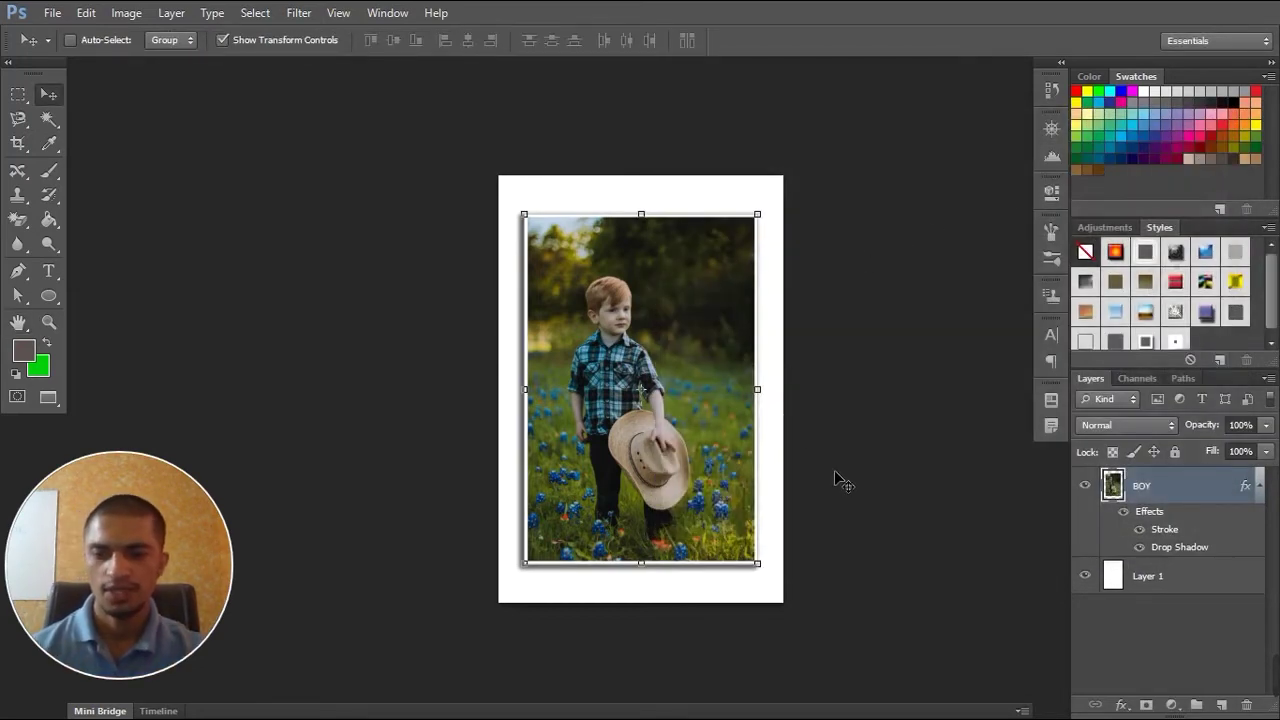
# Zoom in and reopen Layer Style for the BOY layer
pyautogui.hotkey('ctrl', '+')
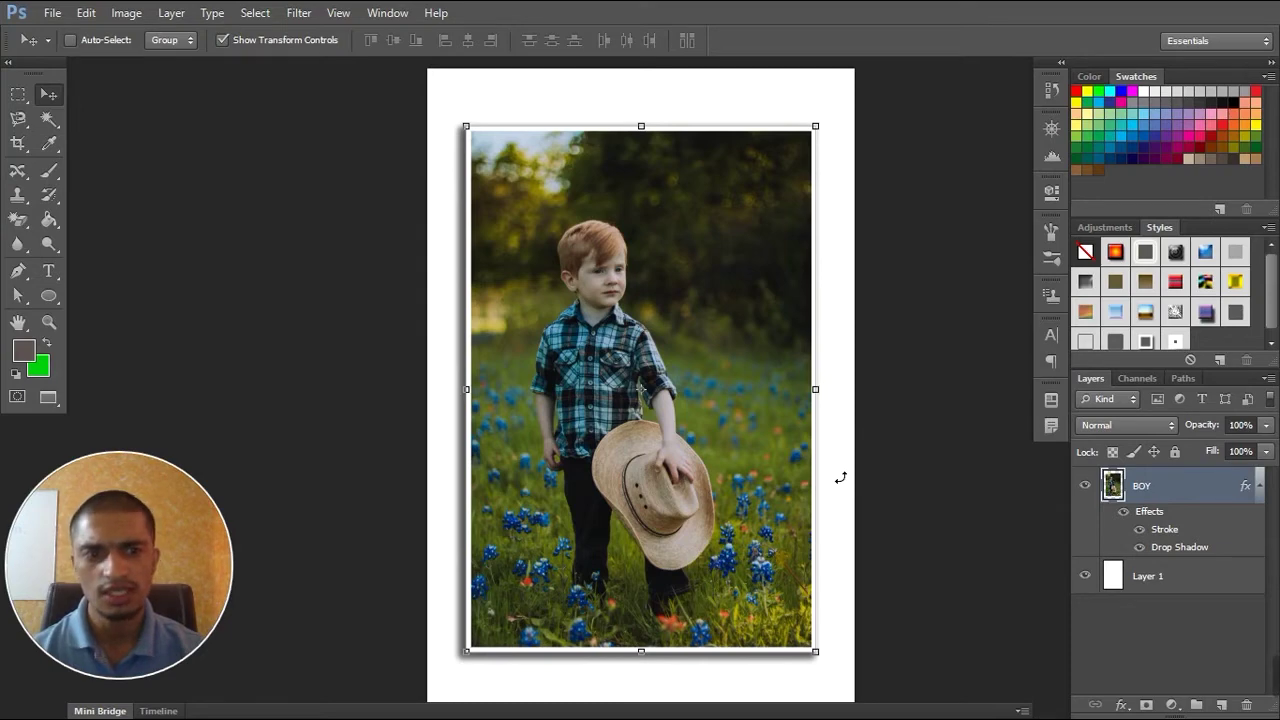
pyautogui.doubleClick(1163, 515)
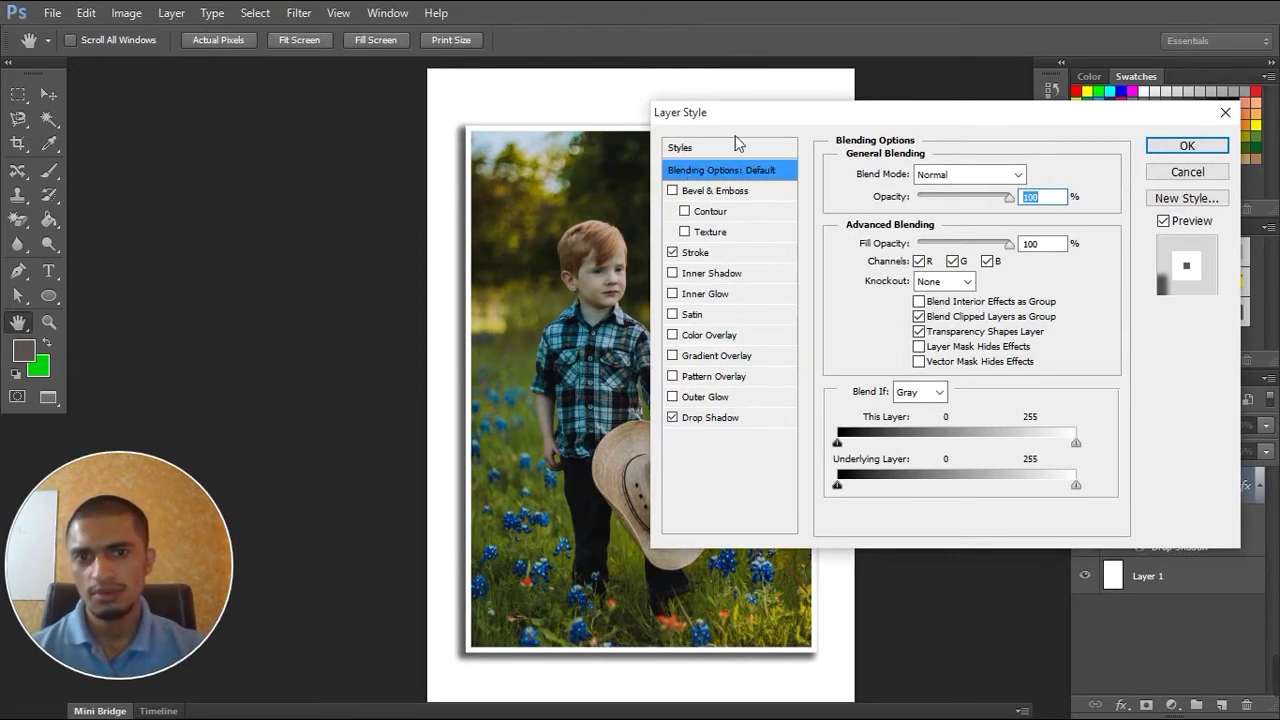
# Preview the Default Style preset on BOY, then cancel to keep its stroke and shadow
pyautogui.click(677, 148)
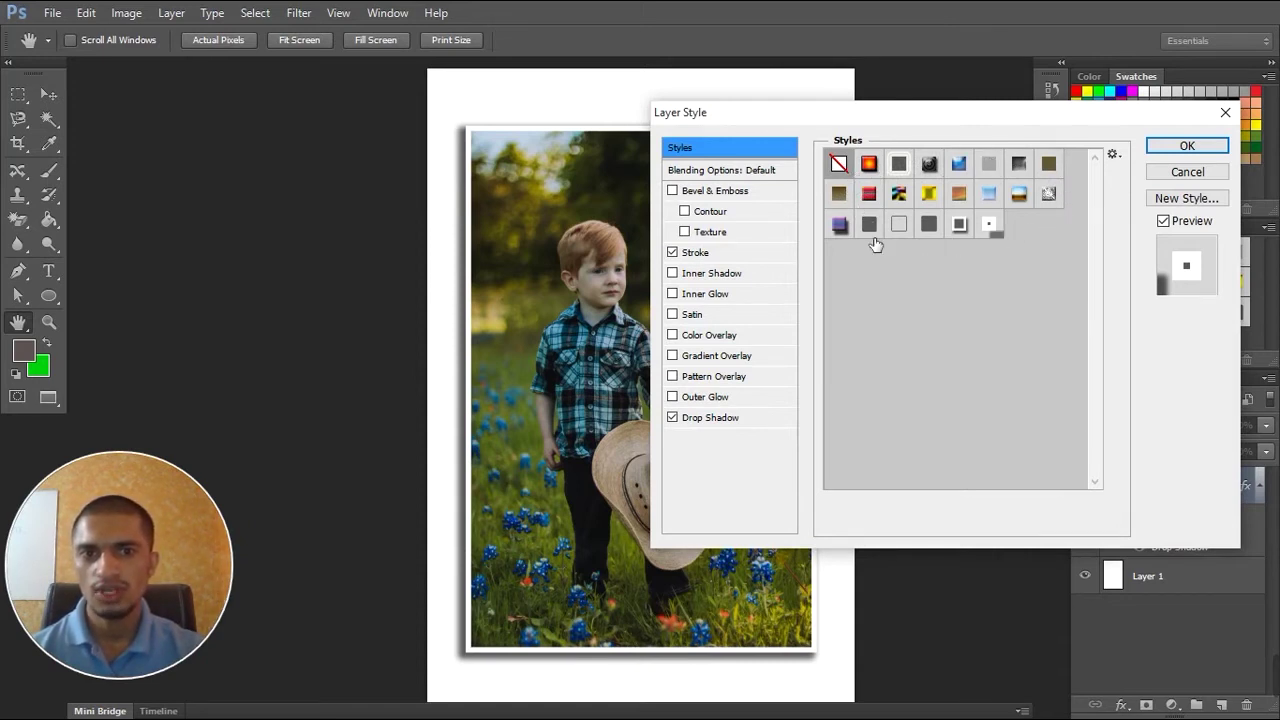
pyautogui.click(845, 163)
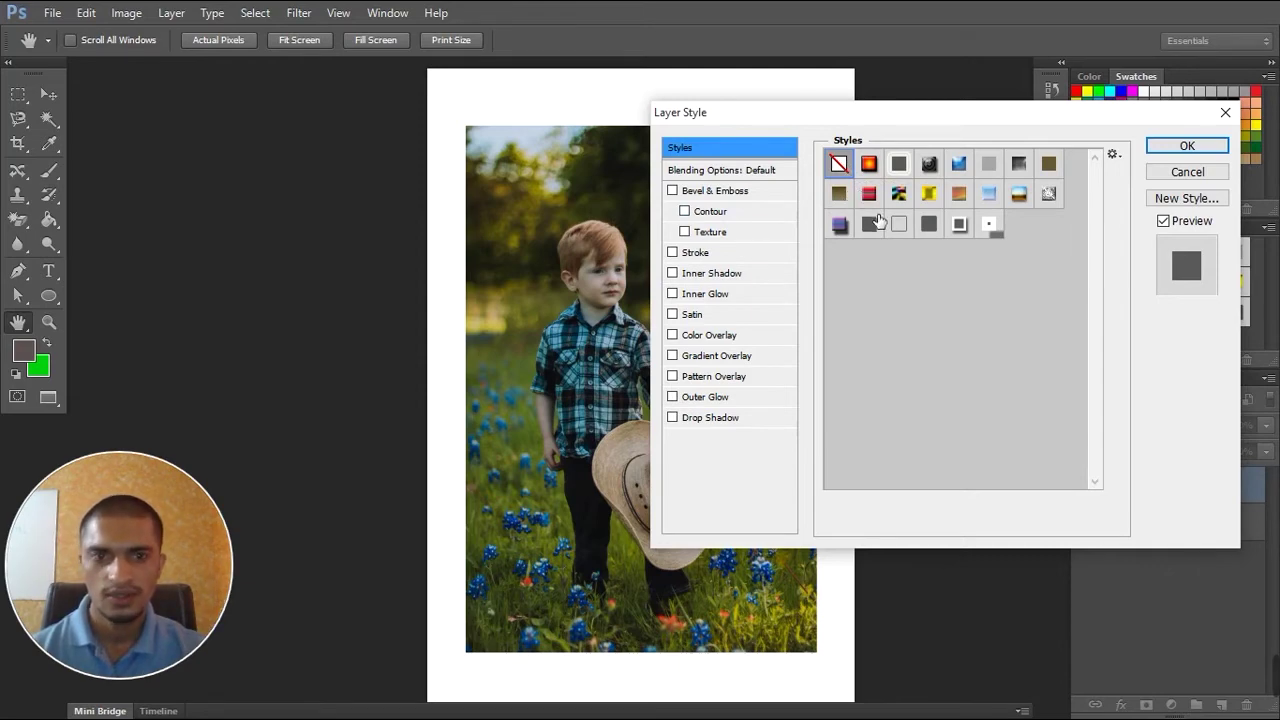
pyautogui.click(1188, 172)
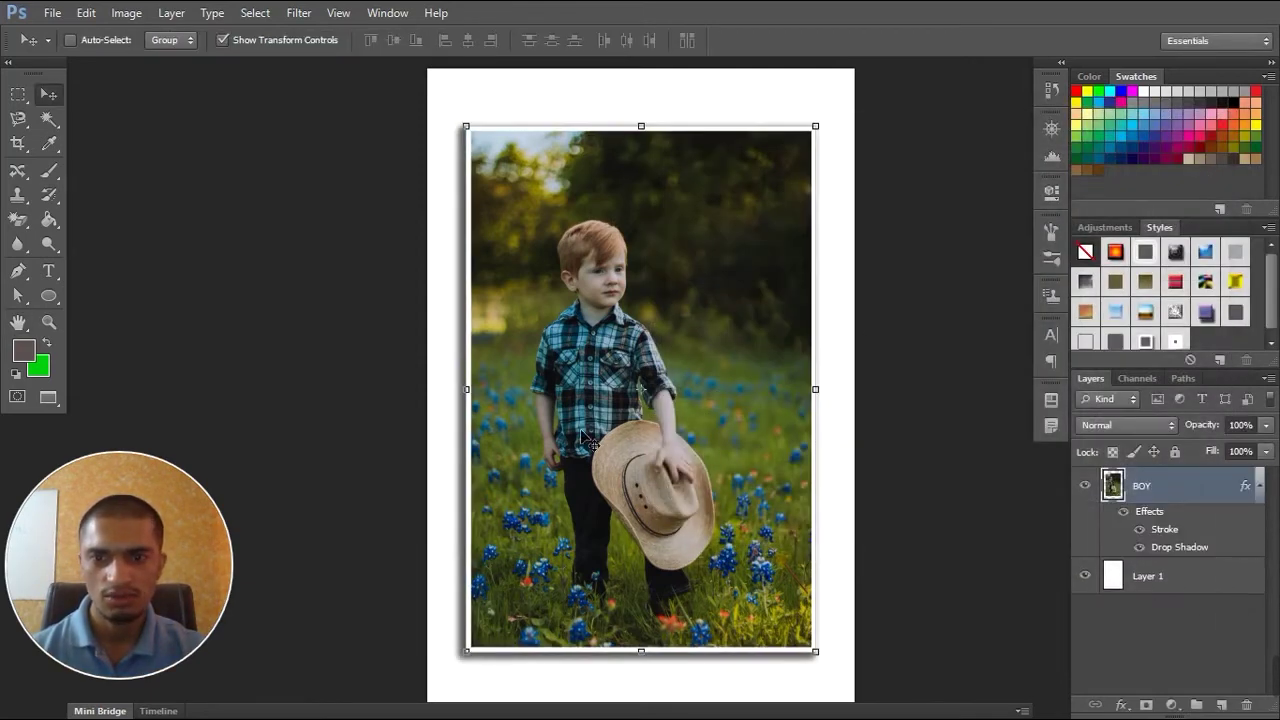
# Reopen BOY's Layer Style presets, turn off Preview, and start a New Style
pyautogui.doubleClick(1150, 511)
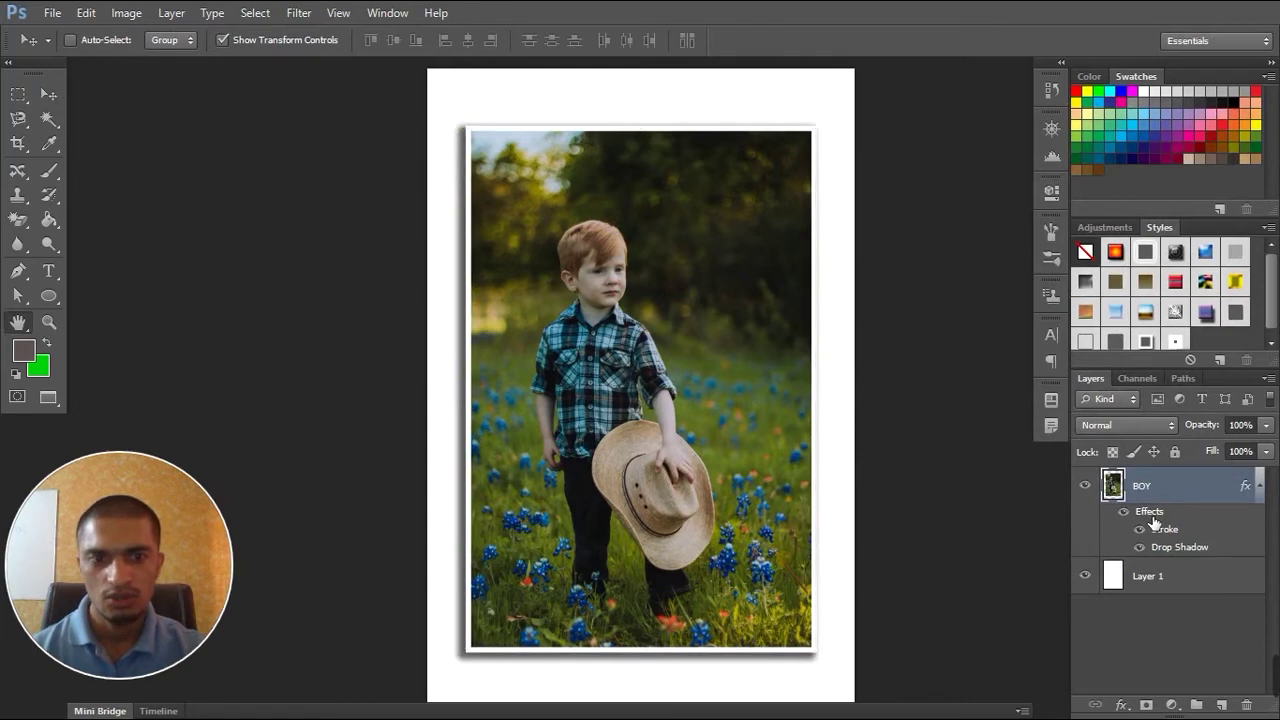
pyautogui.click(703, 150)
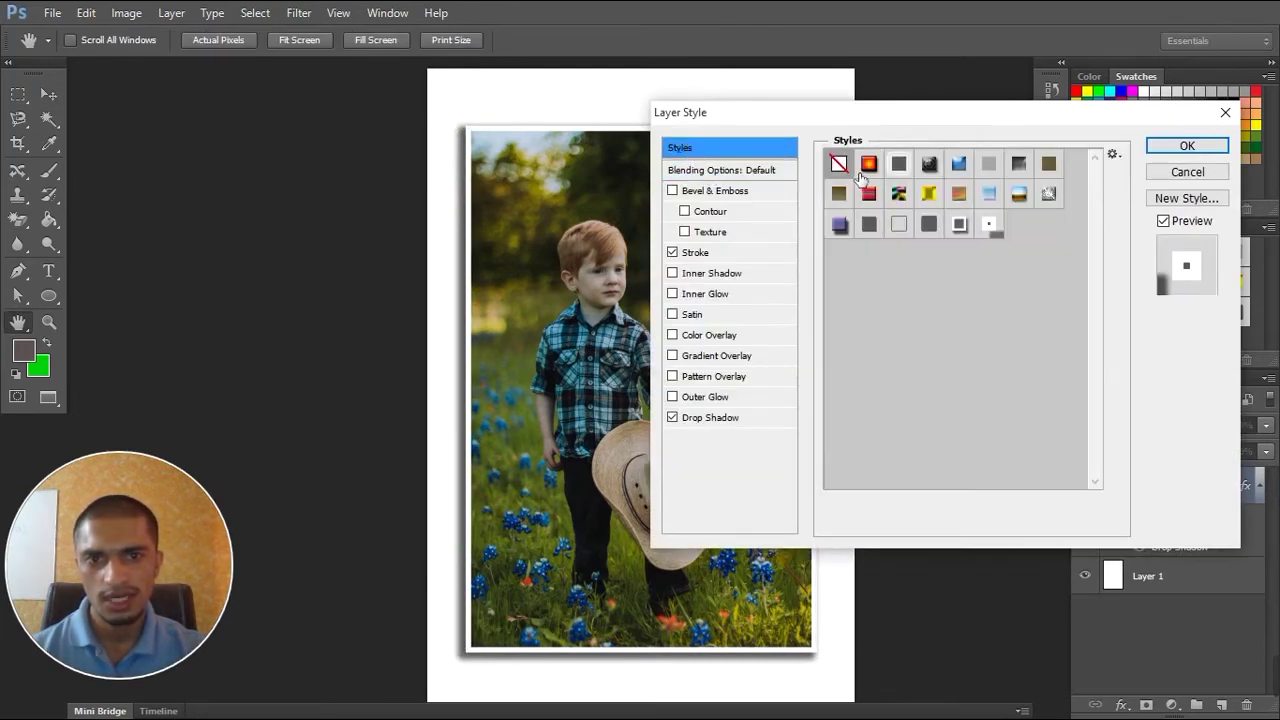
pyautogui.moveTo(886, 121); pyautogui.dragTo(976, 112)
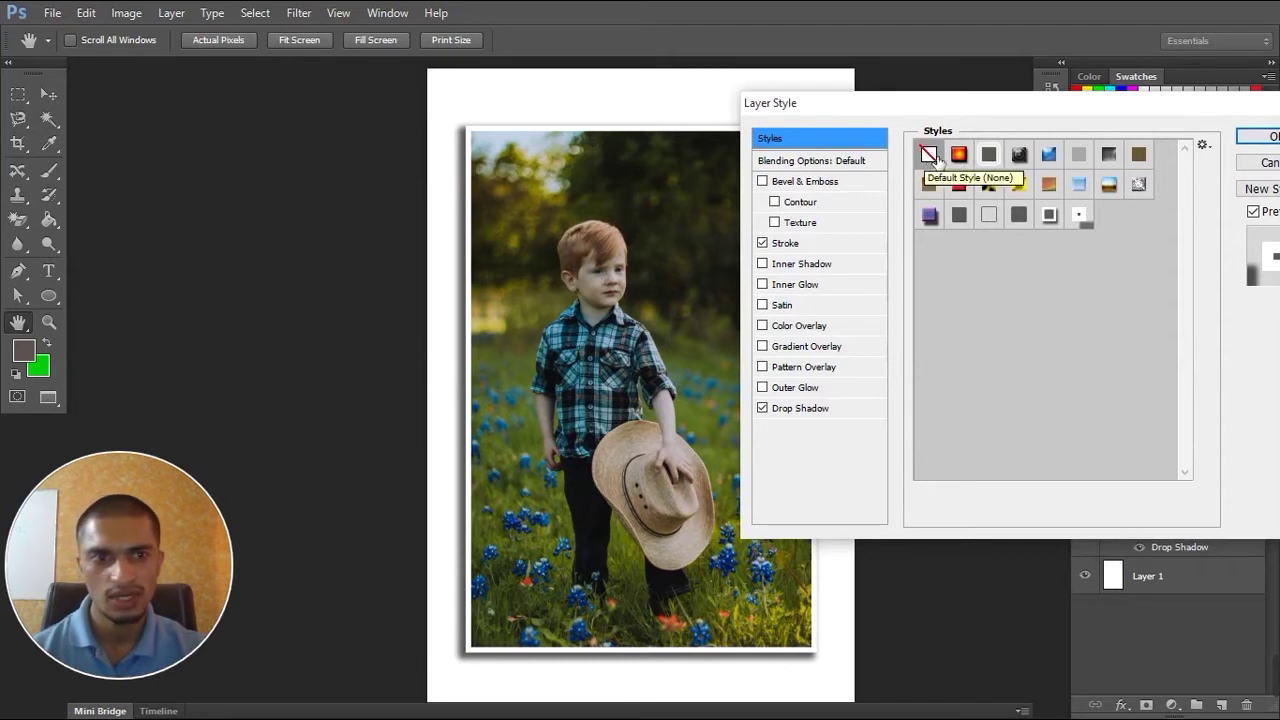
pyautogui.moveTo(1097, 103); pyautogui.dragTo(1050, 104)
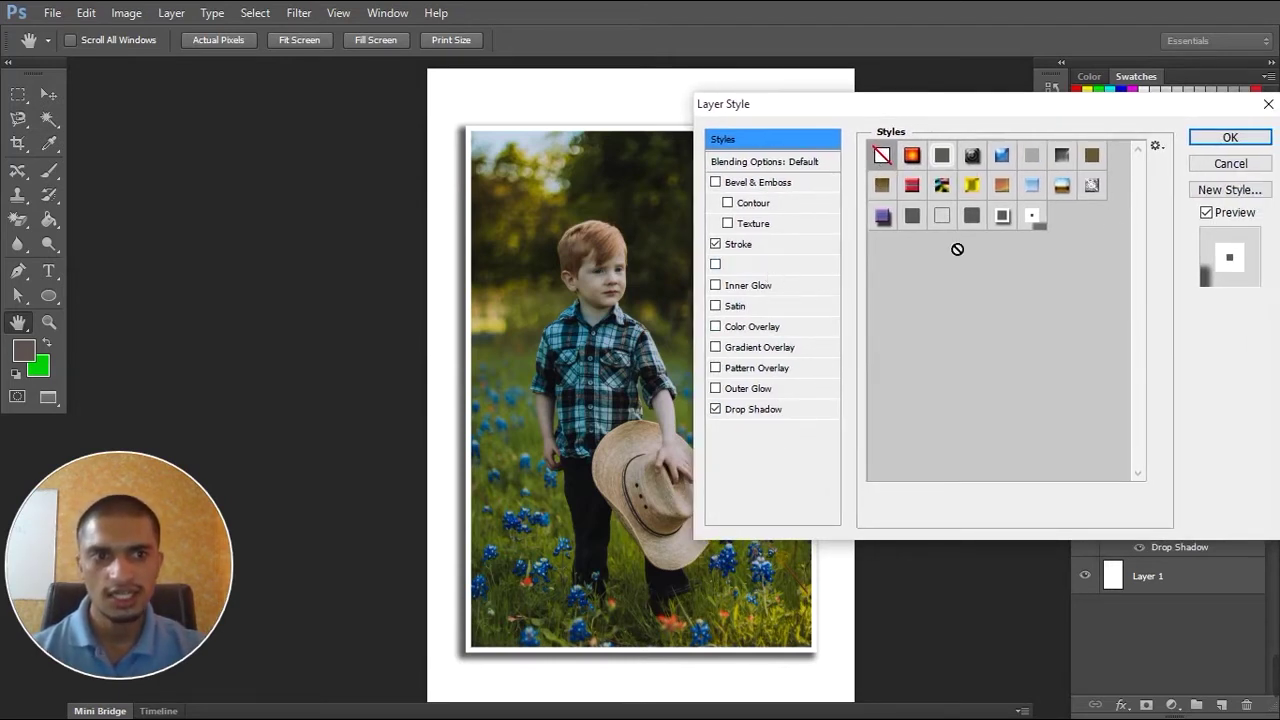
pyautogui.click(1208, 214)
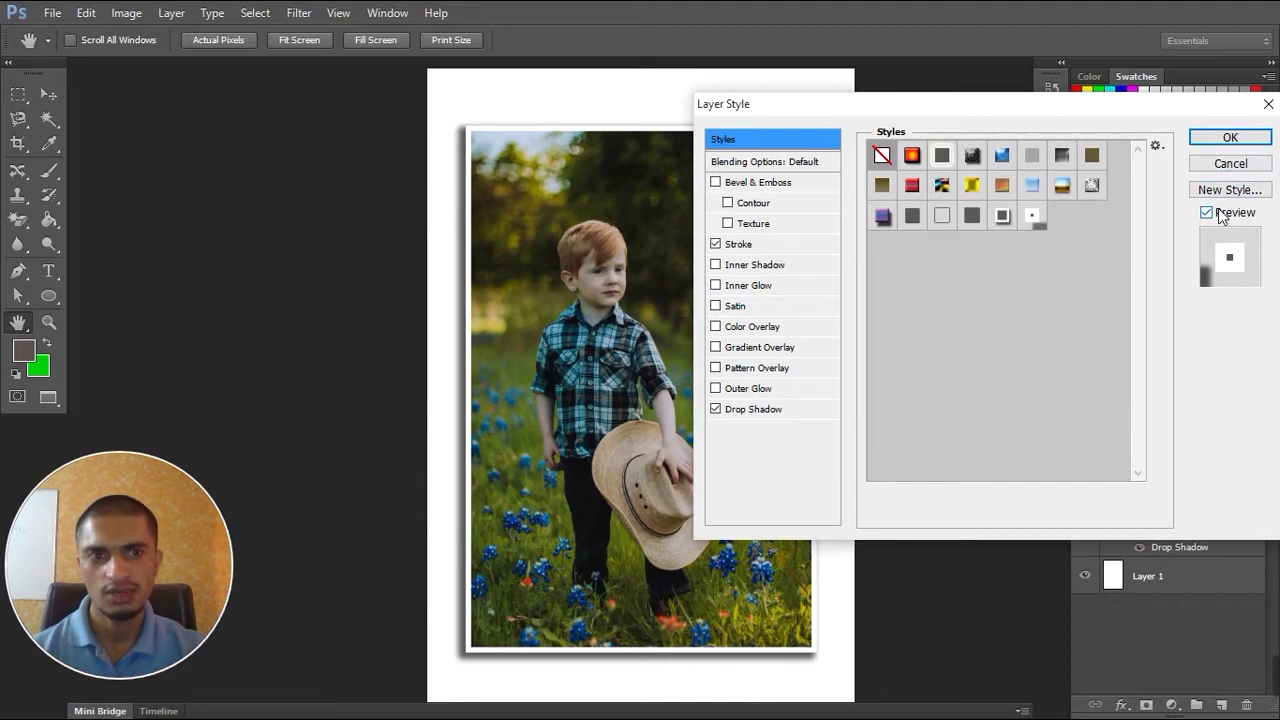
pyautogui.click(1238, 192)
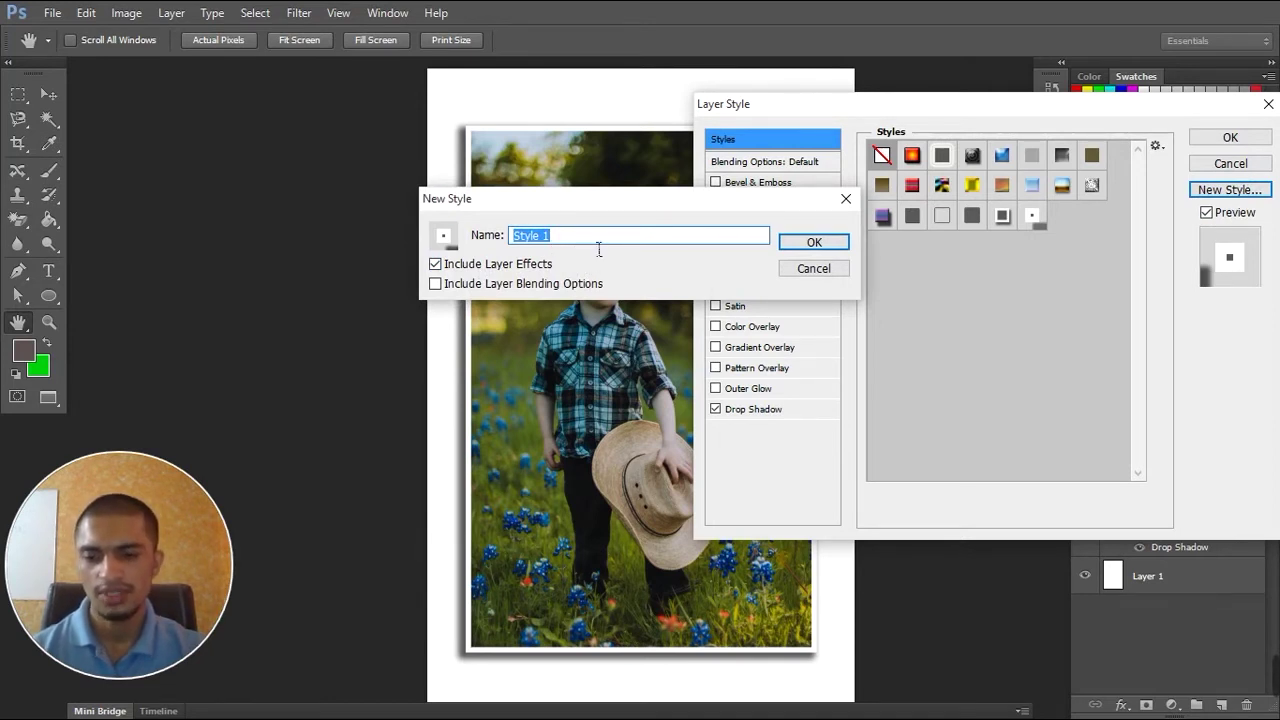
# Save the new style as 'SHADOW AND STROKE HR' and bring up the extra swatch's options
pyautogui.write('SHA')
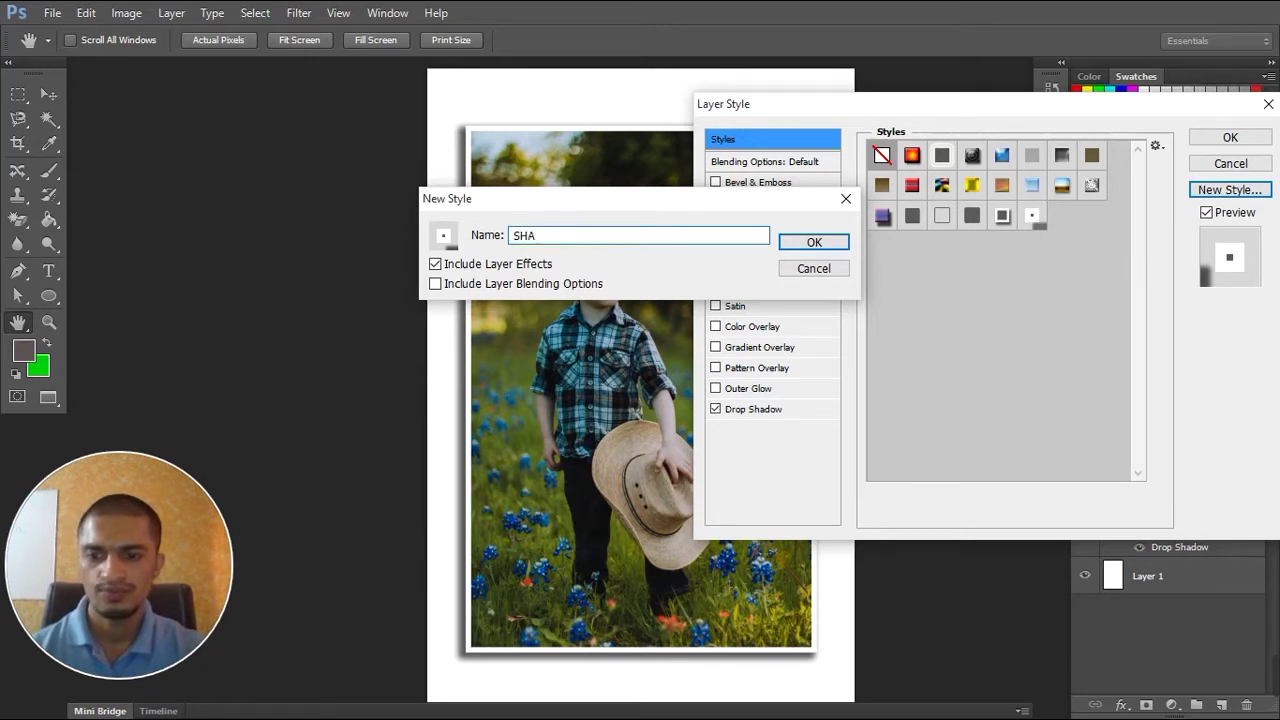
pyautogui.write('DOW')
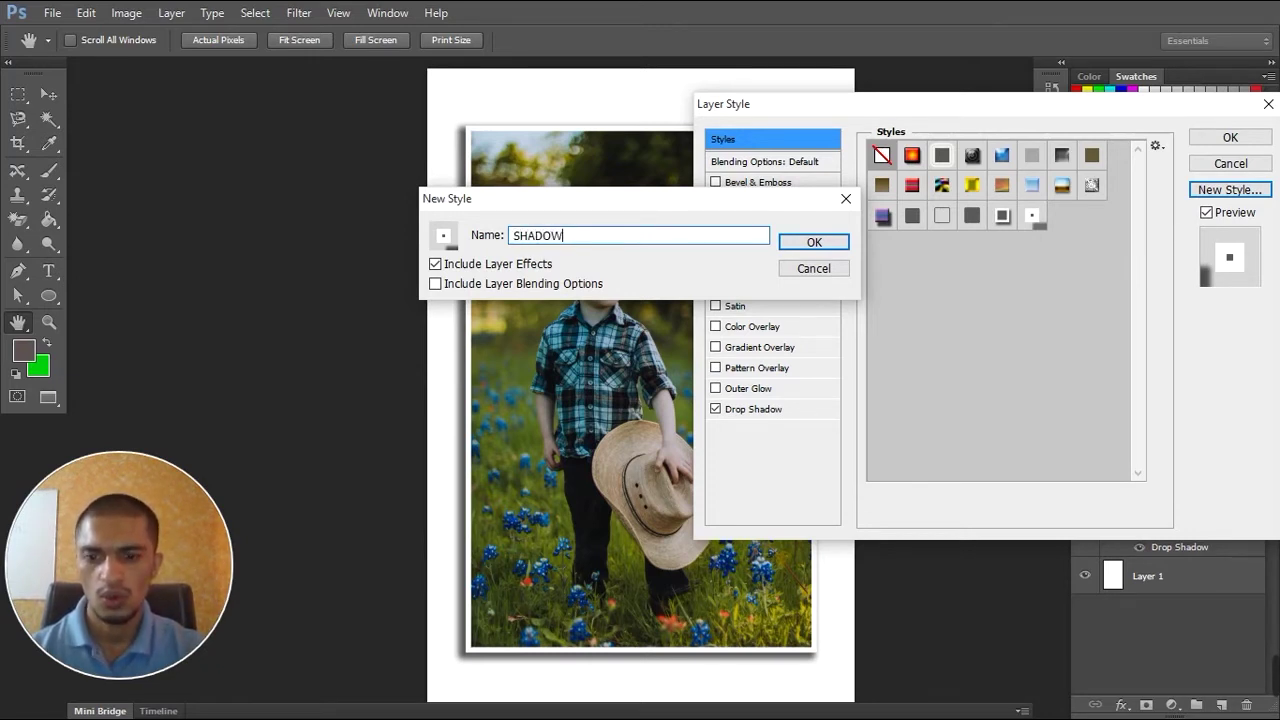
pyautogui.write(' AND STROKE')
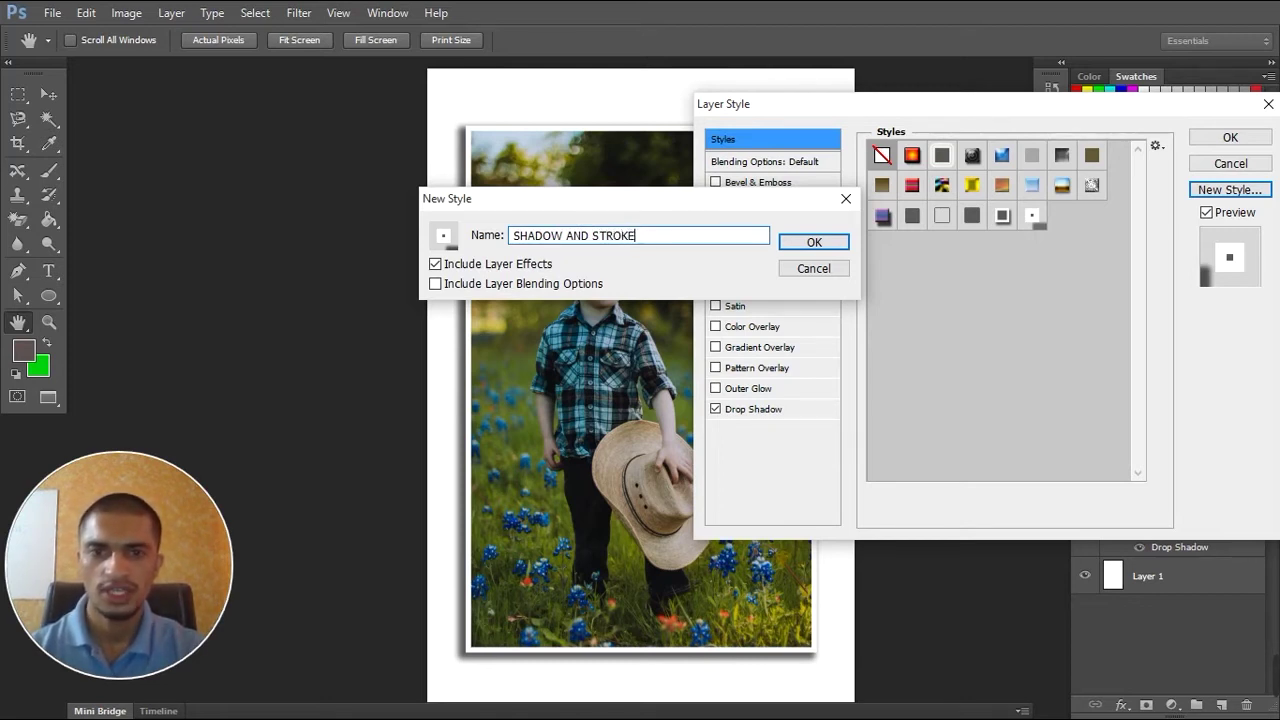
pyautogui.write(' HR')
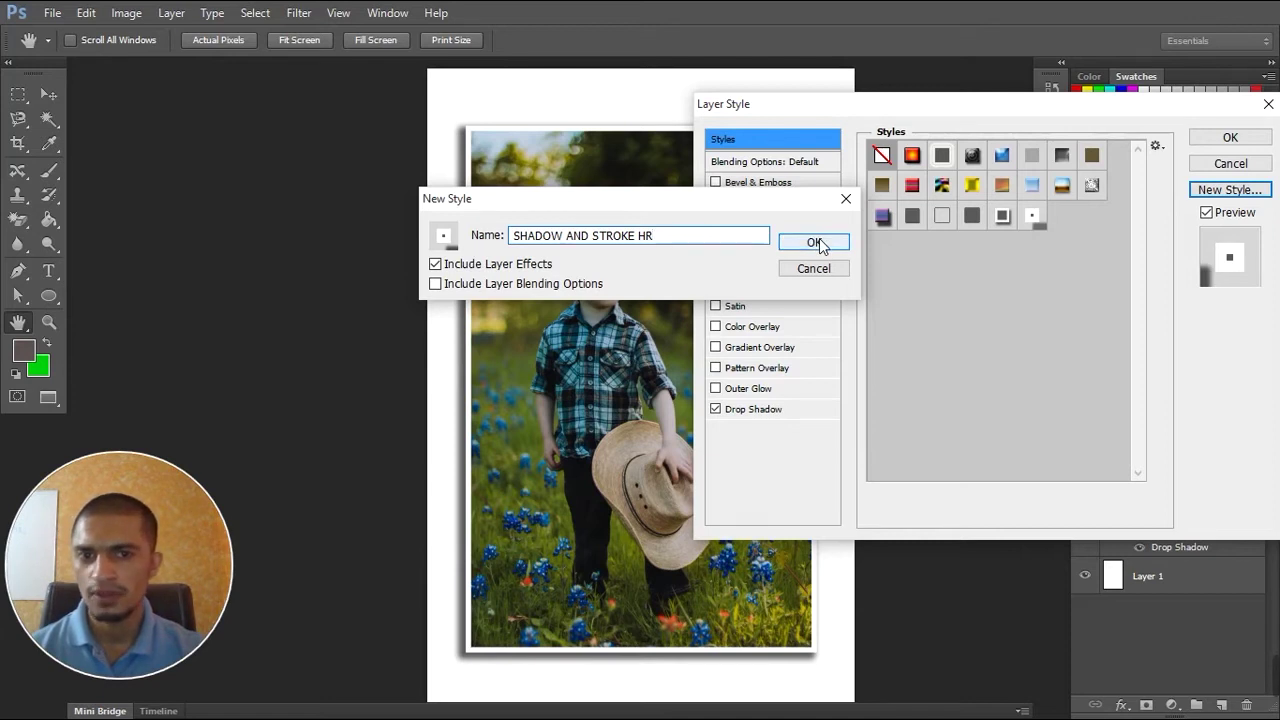
pyautogui.click(815, 243)
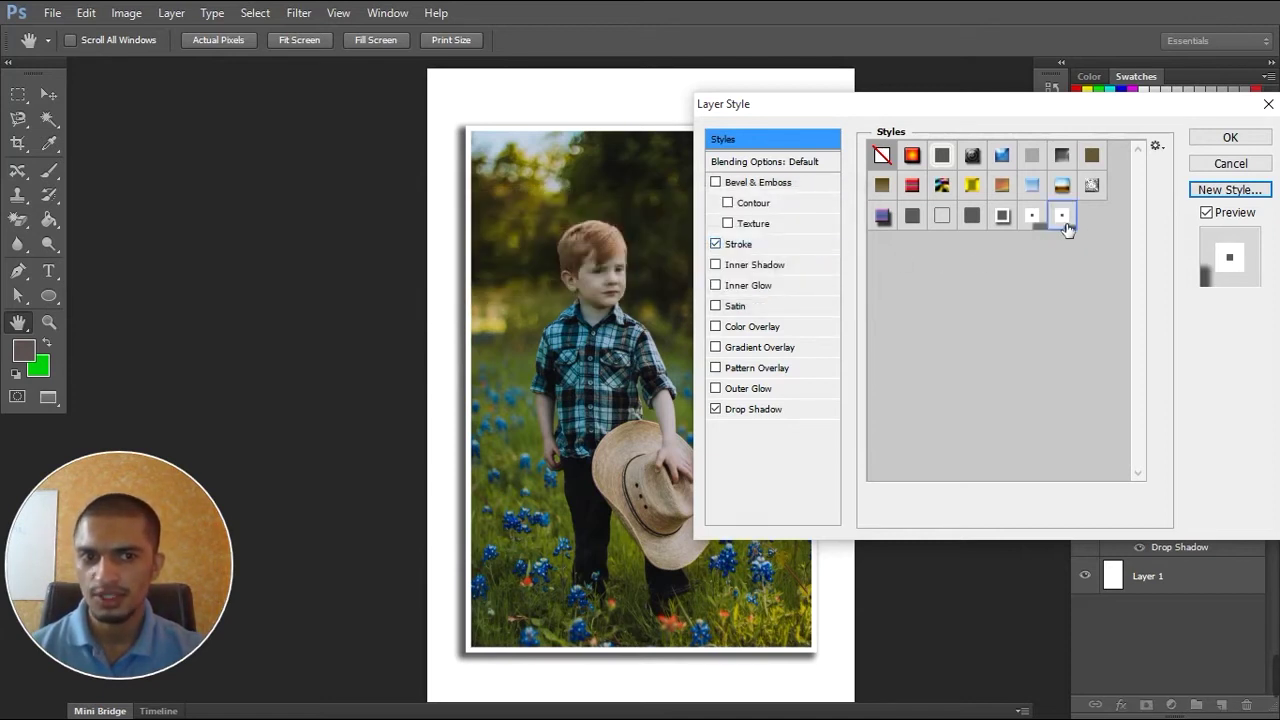
pyautogui.rightClick(1030, 222)
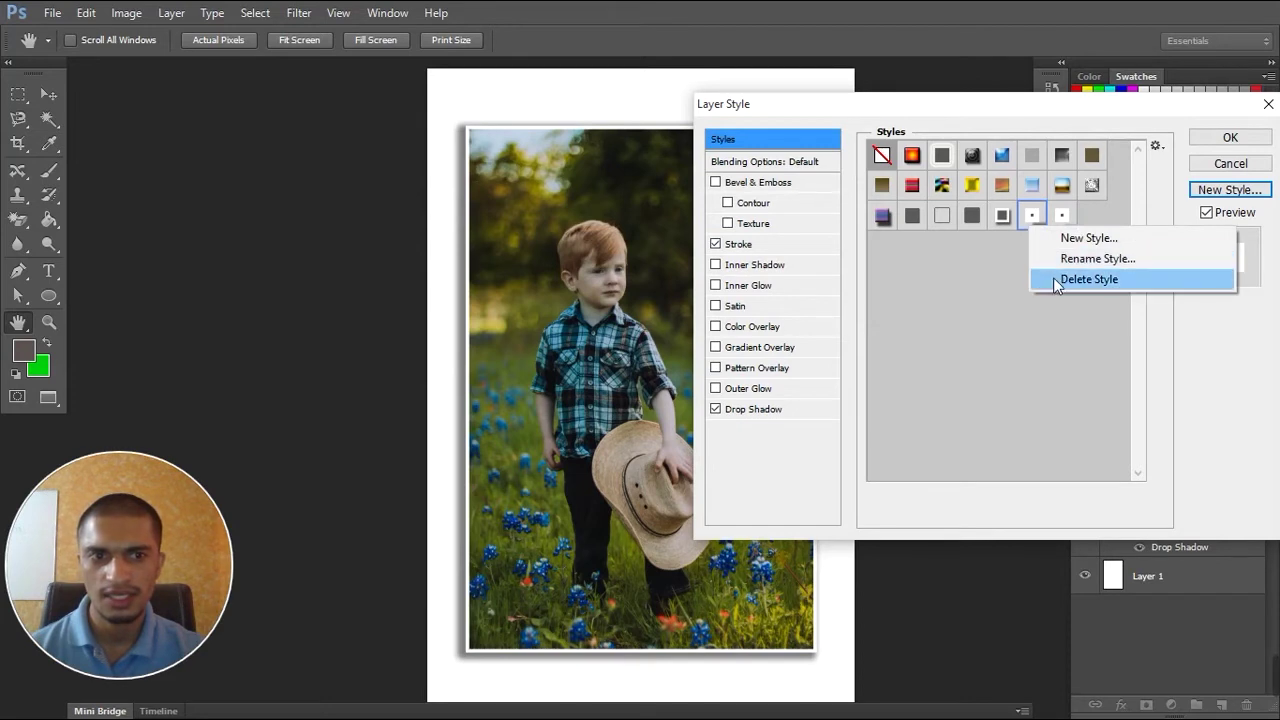
# Delete the duplicate dot and bordered style swatches, then accept the Layer Style settings
pyautogui.click(1053, 279)
pyautogui.click(1001, 218)
pyautogui.rightClick(1001, 221)
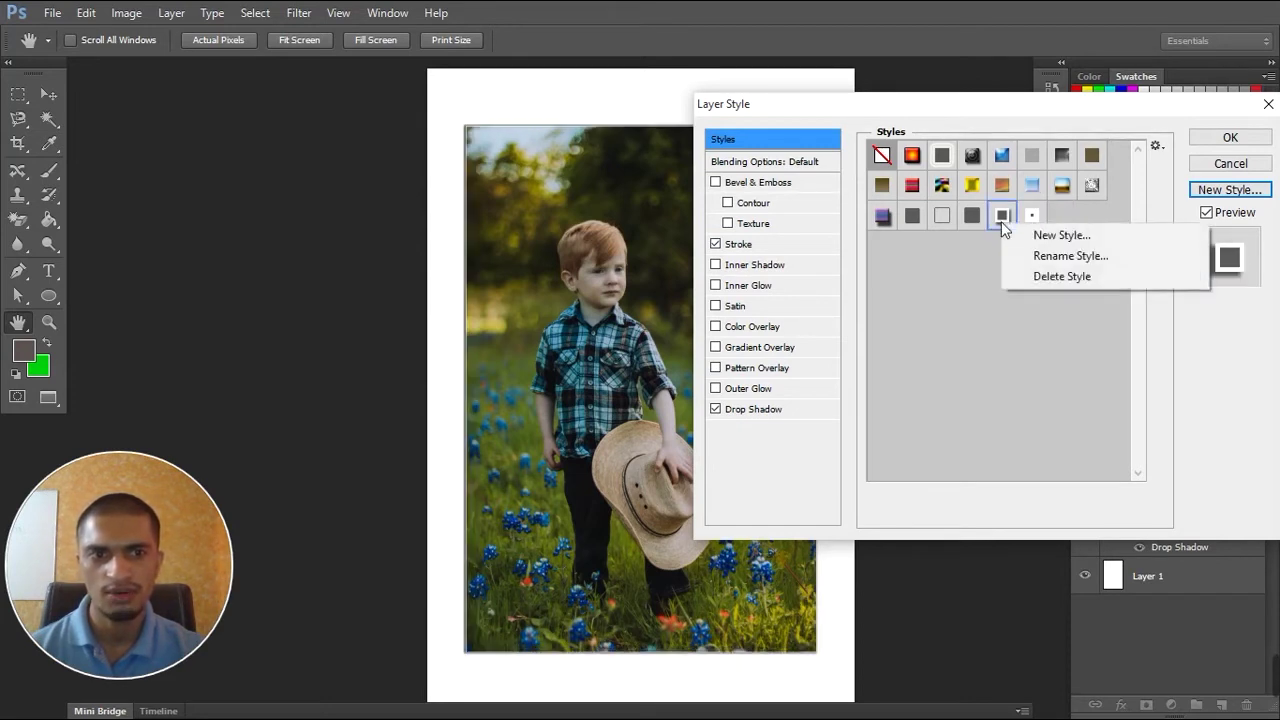
pyautogui.click(1034, 277)
pyautogui.click(1013, 226)
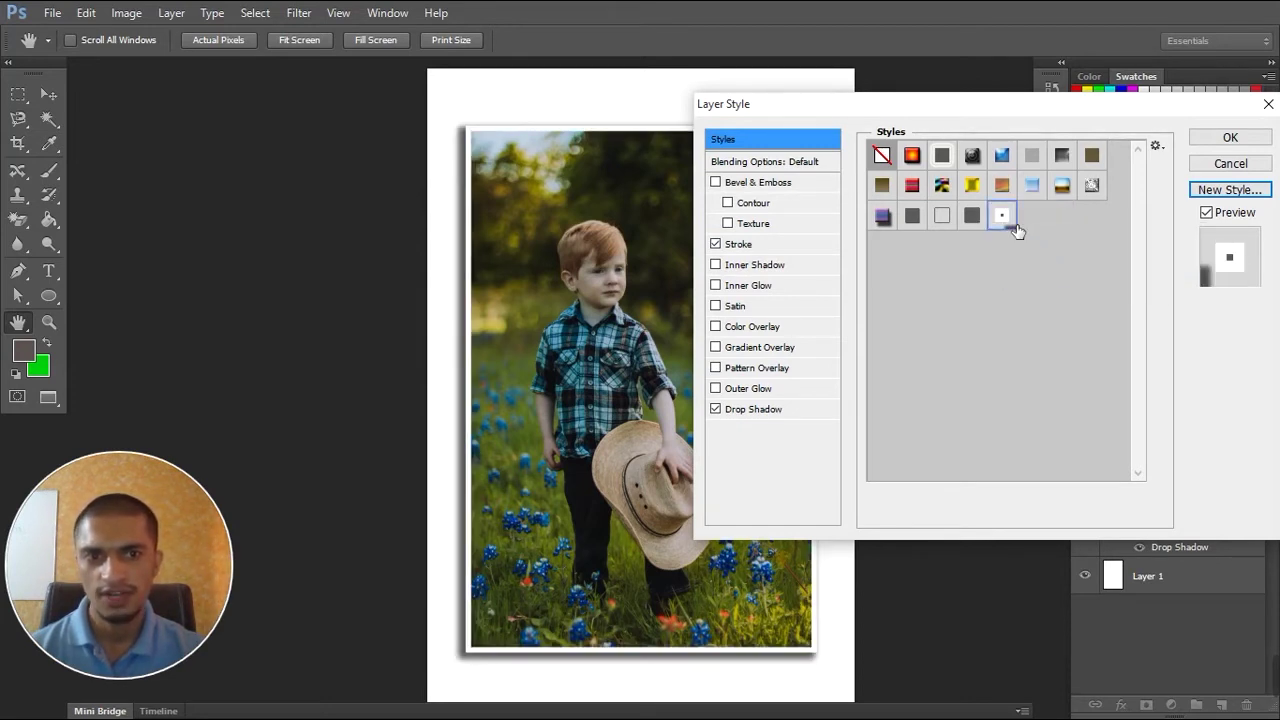
pyautogui.click(1230, 138)
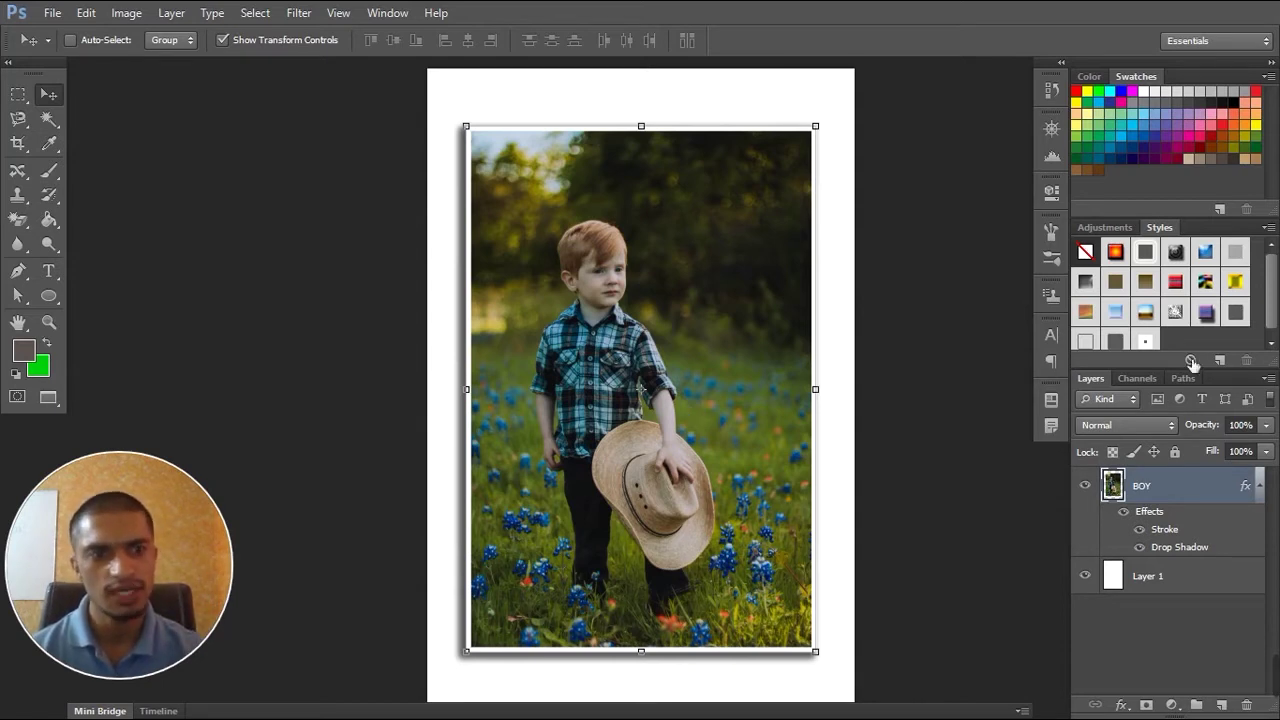
pyautogui.click(1270, 298)
pyautogui.click(832, 268)
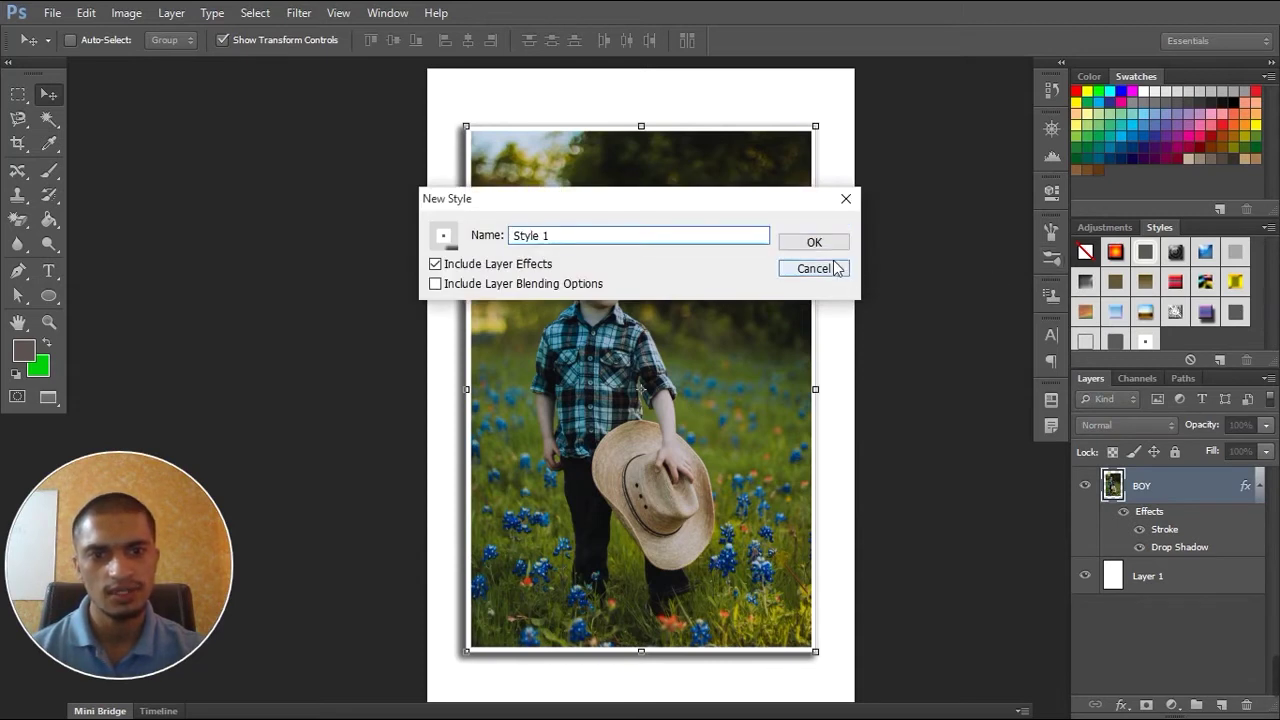
pyautogui.click(1272, 348)
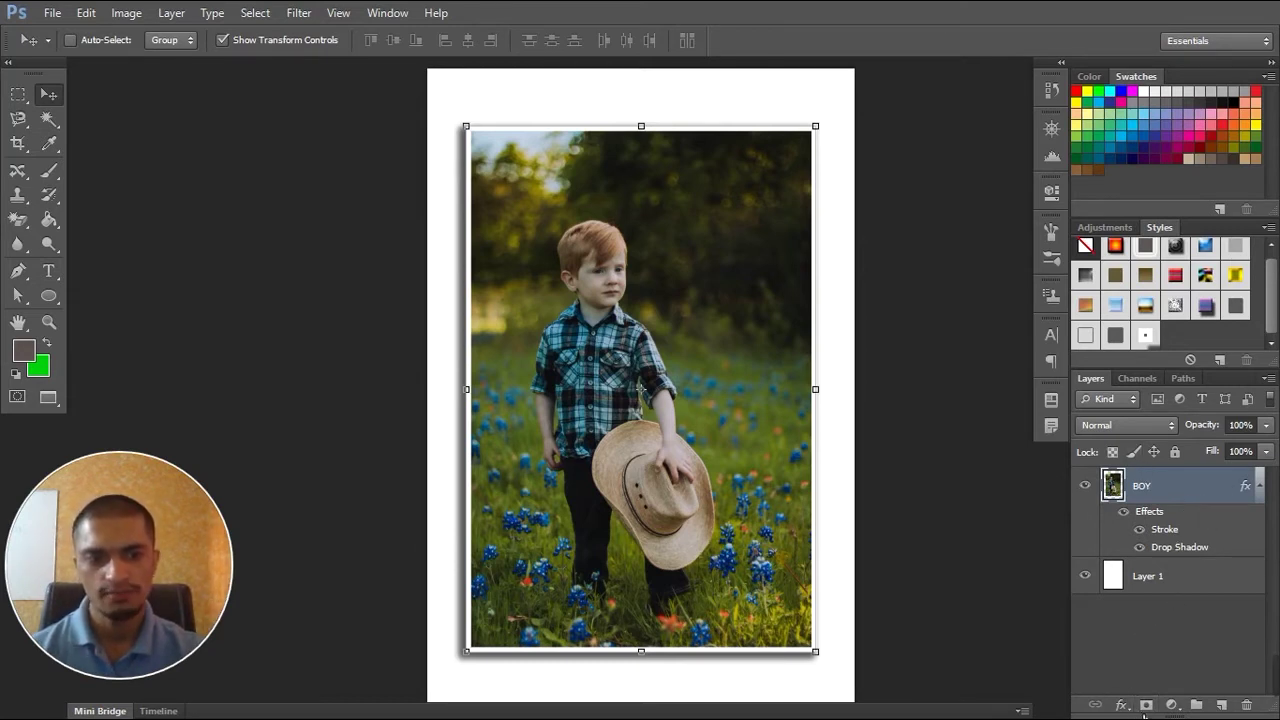
pyautogui.click(1121, 705)
pyautogui.click(1155, 570)
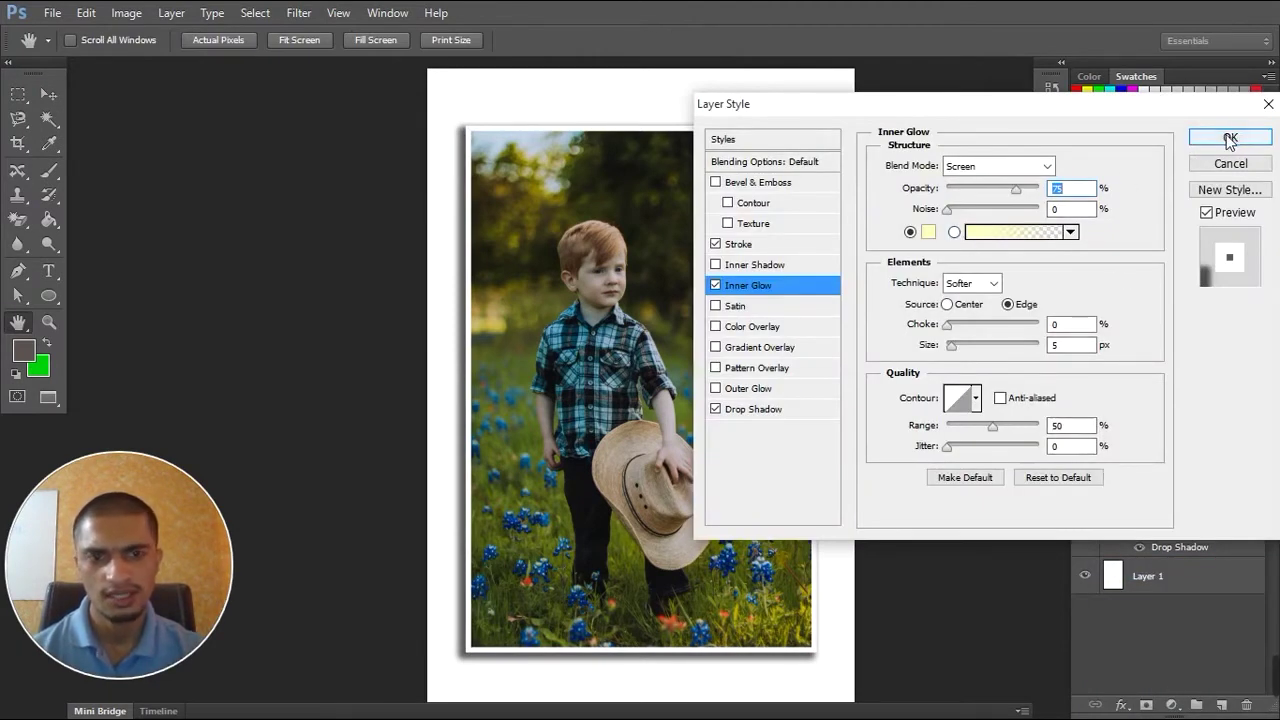
pyautogui.click(748, 285)
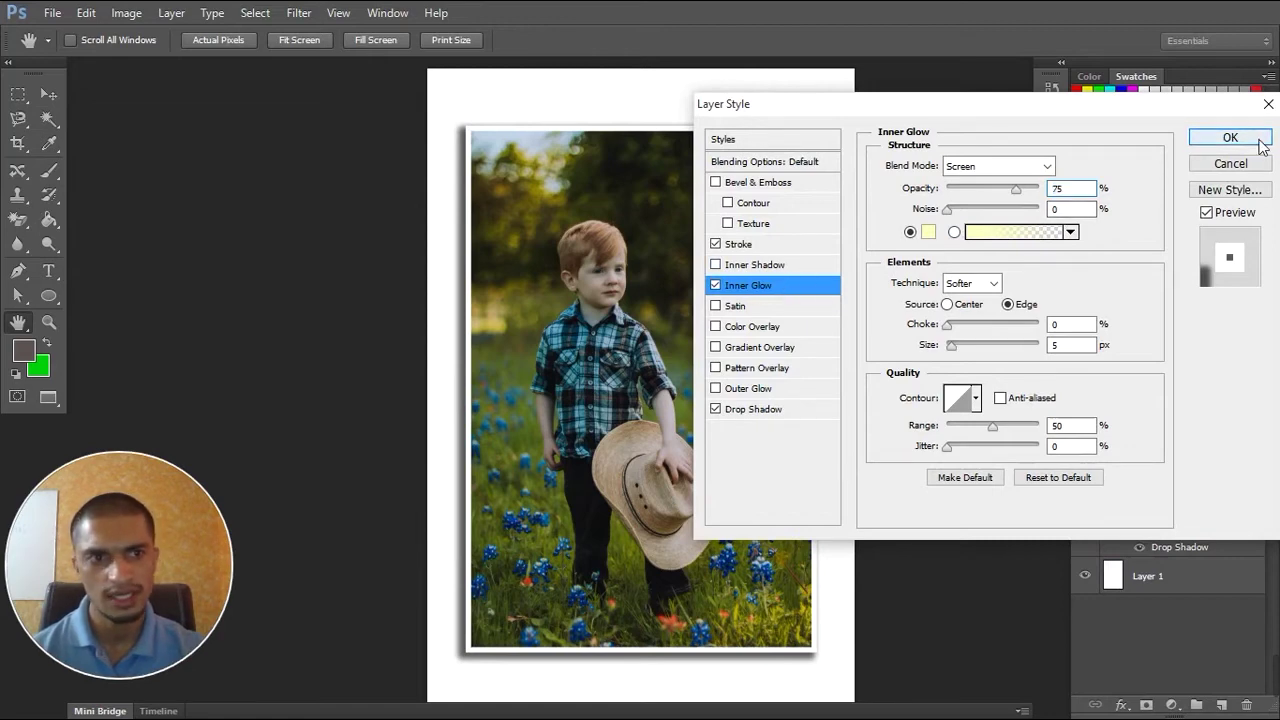
pyautogui.click(1259, 141)
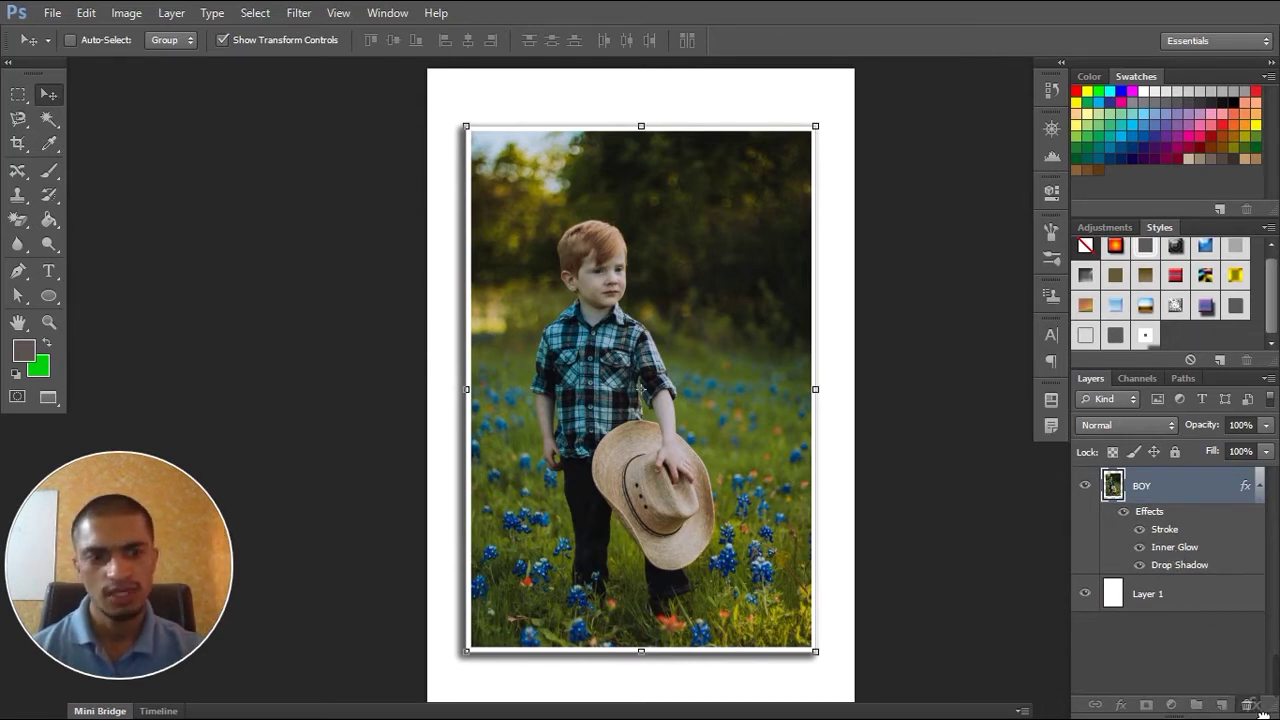
pyautogui.moveTo(1263, 712); pyautogui.dragTo(1247, 704)
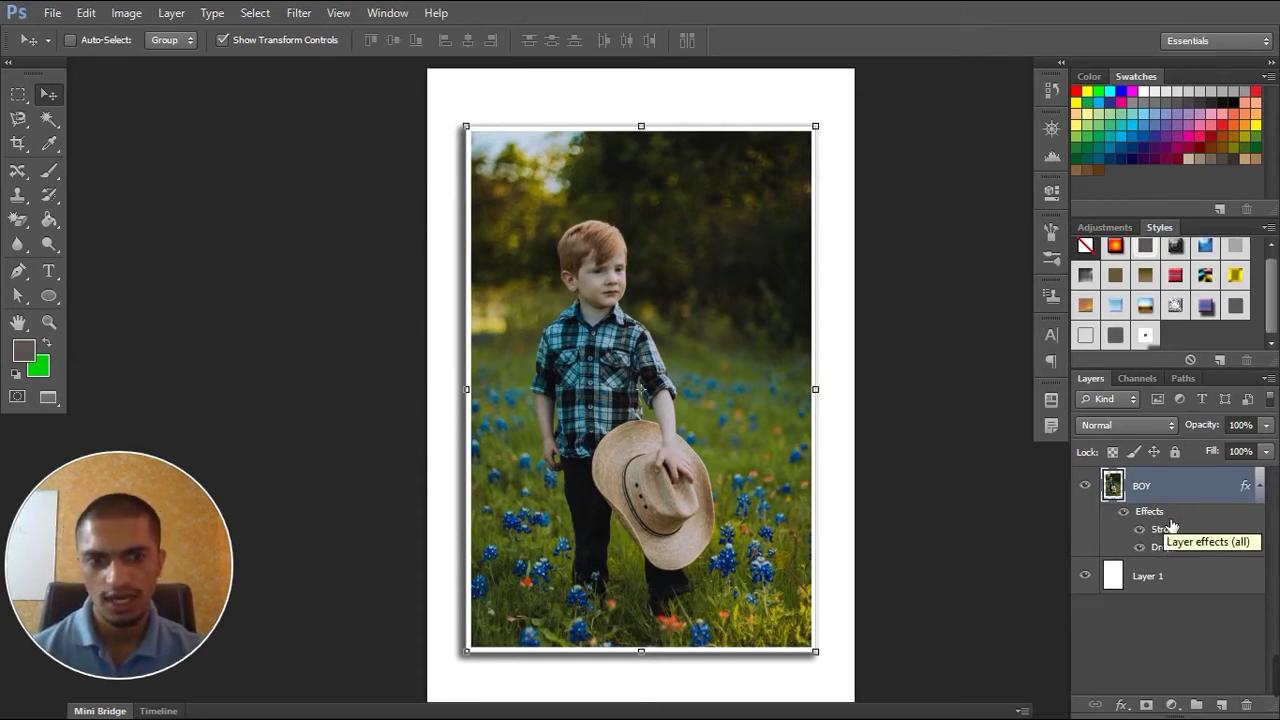
# Add 'unsplash.com' text, enlarge it across the photo, and place it at the top
pyautogui.click(48, 270)
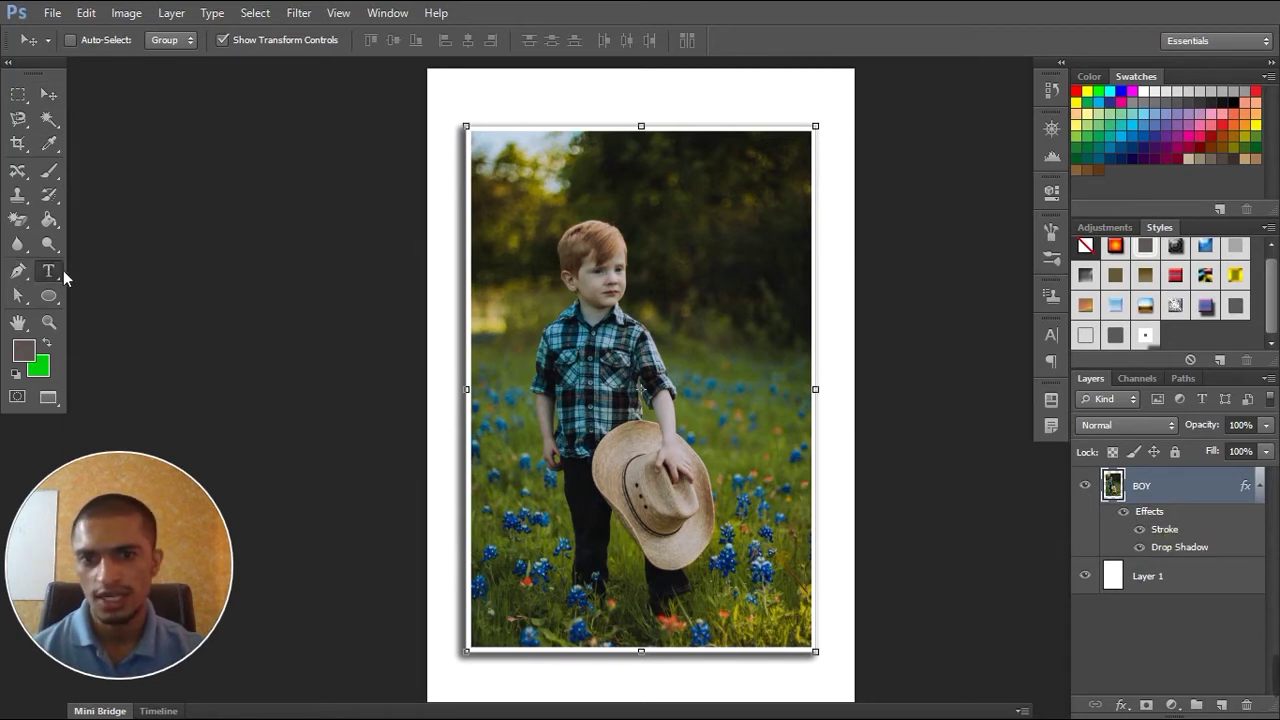
pyautogui.click(603, 362)
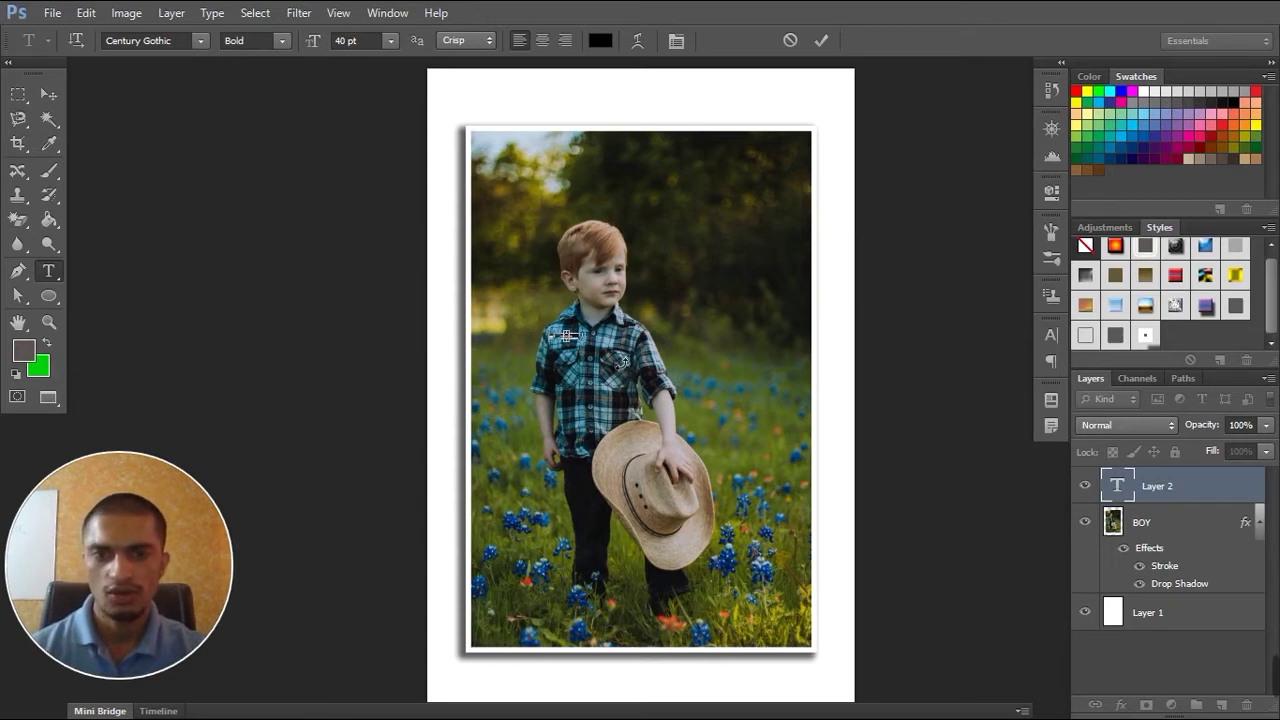
pyautogui.moveTo(593, 347); pyautogui.dragTo(844, 443)
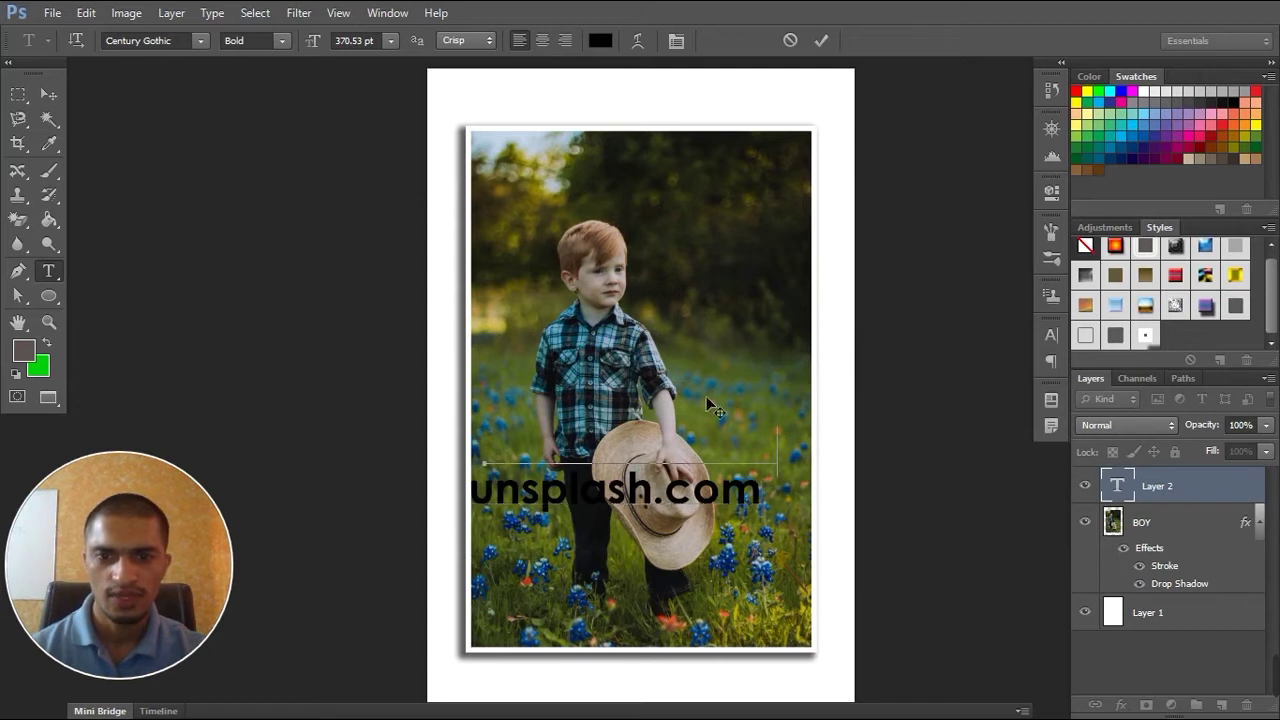
pyautogui.moveTo(688, 583); pyautogui.dragTo(706, 258)
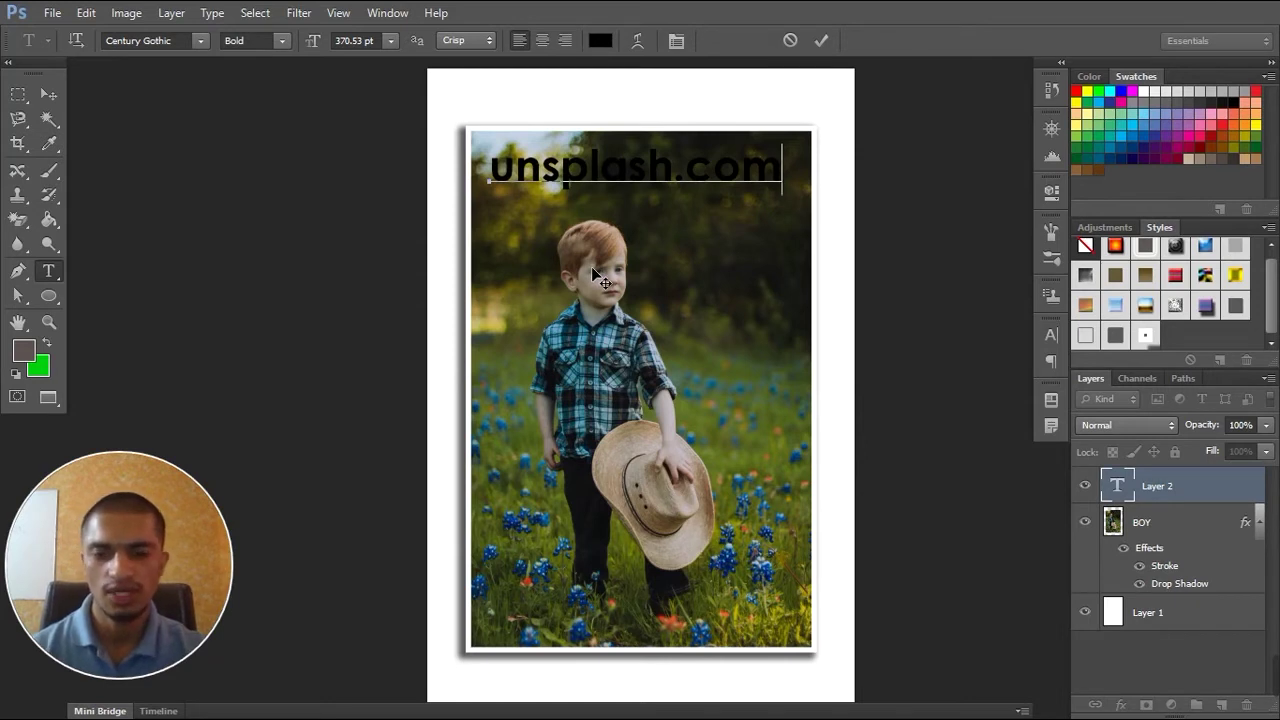
pyautogui.hotkey('ctrl', 'Return')
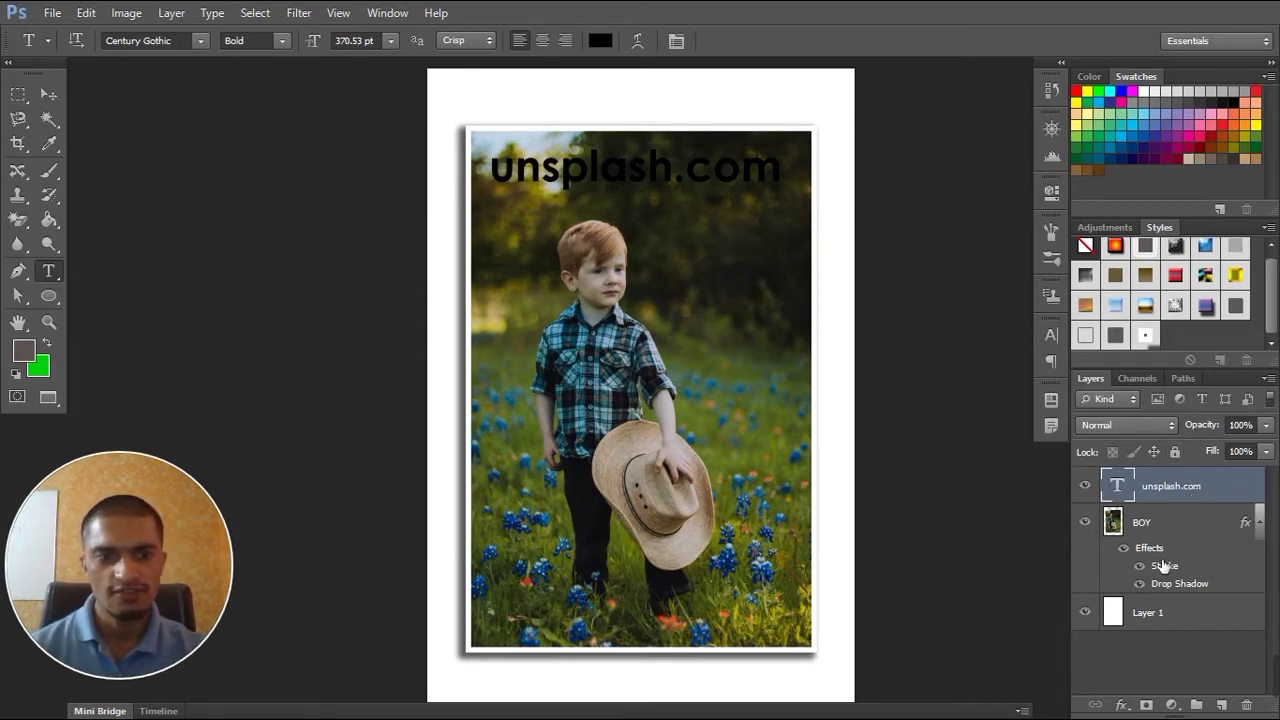
pyautogui.click(1146, 336)
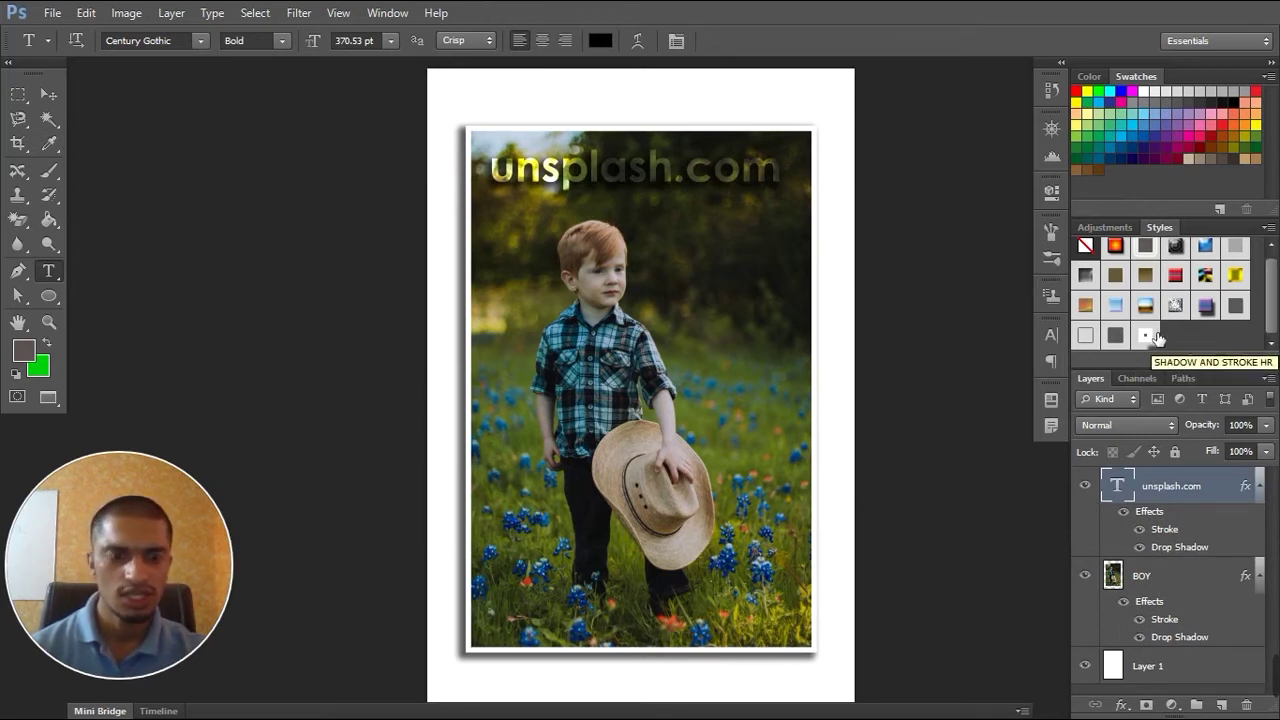
pyautogui.click(1148, 336)
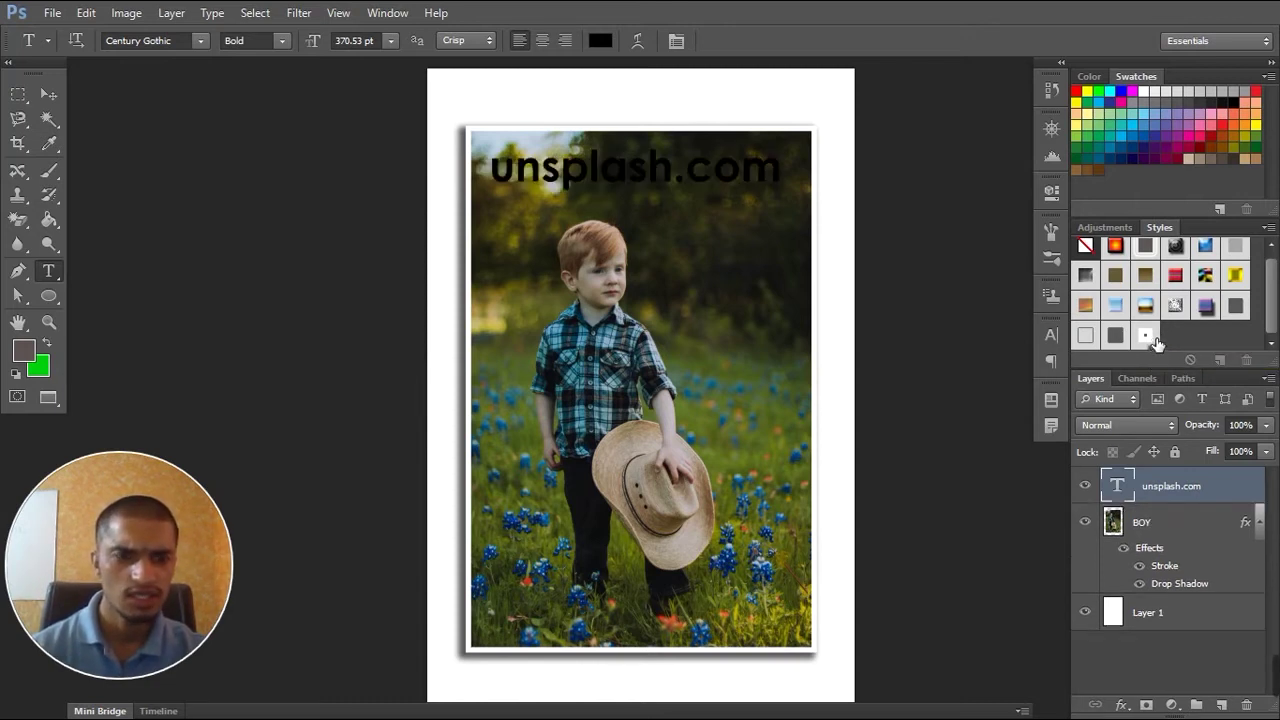
pyautogui.click(1150, 338)
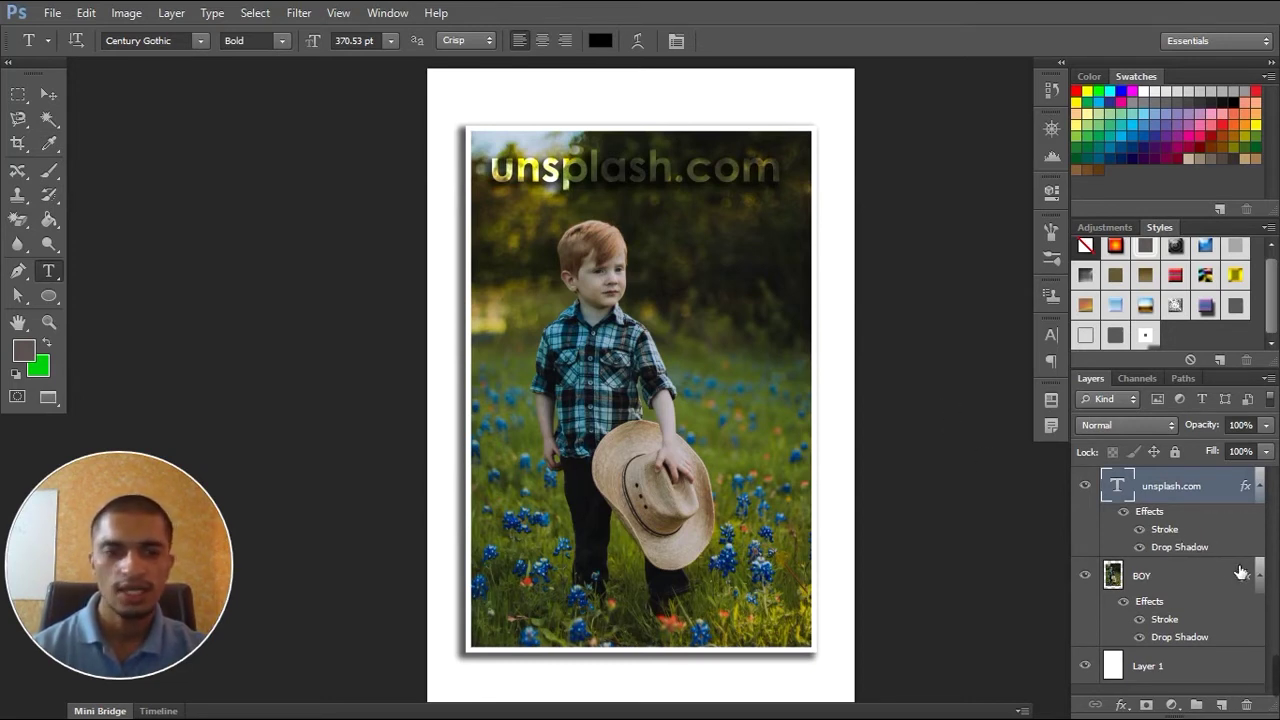
pyautogui.moveTo(1240, 572); pyautogui.dragTo(1240, 574)
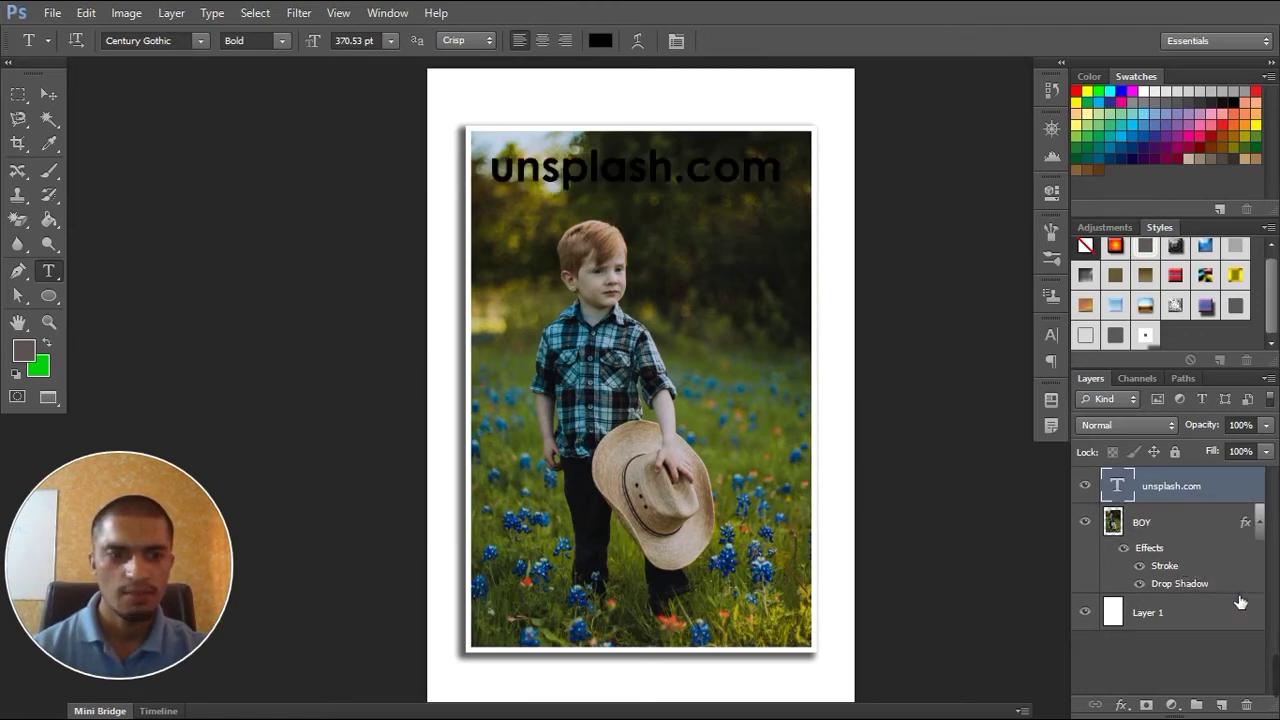
# Copy the BOY layer's stroke and drop shadow layer style
pyautogui.click(1189, 538)
pyautogui.rightClick(1181, 530)
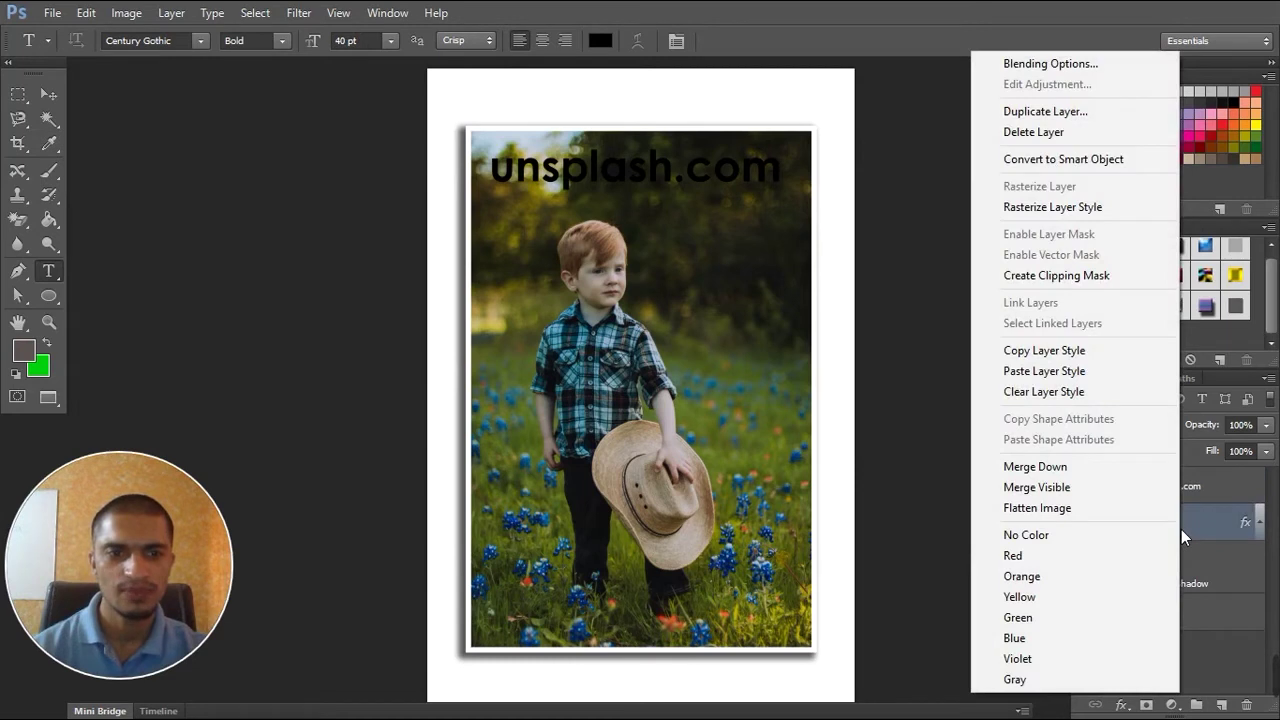
pyautogui.click(1069, 355)
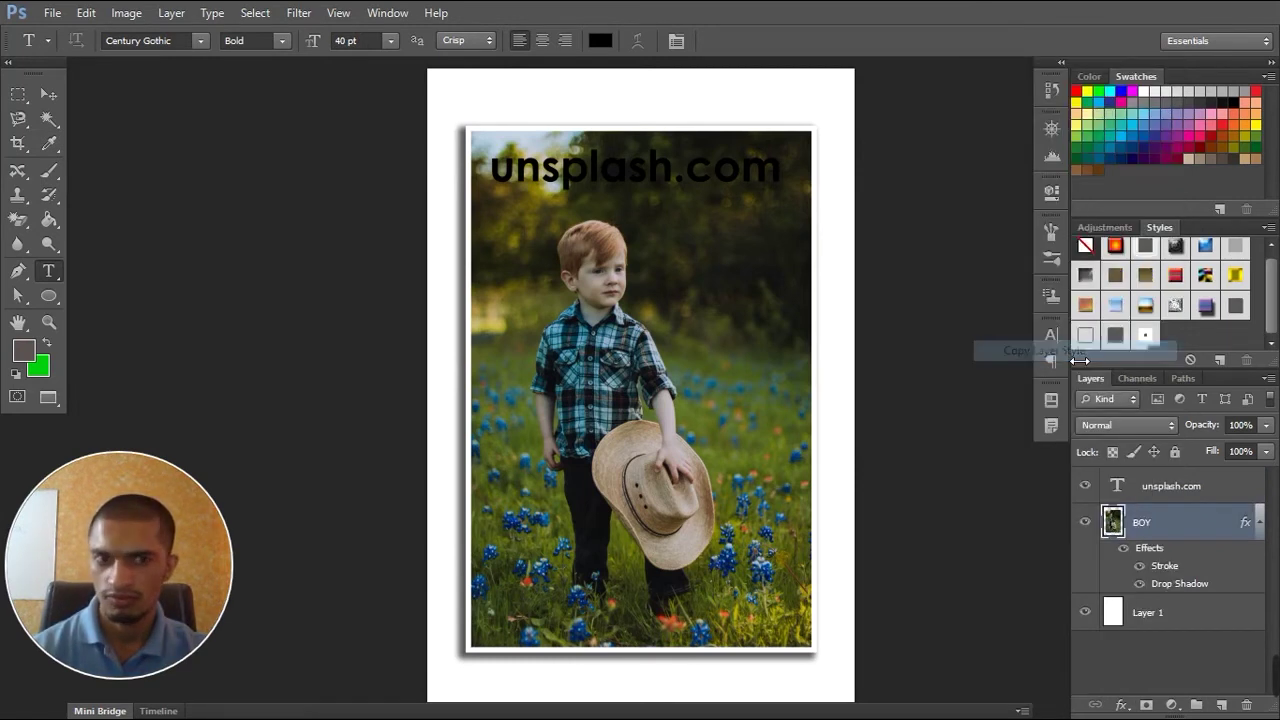
# Paste the copied style onto the unsplash.com text layer, then clear its effects
pyautogui.click(1182, 494)
pyautogui.rightClick(1174, 493)
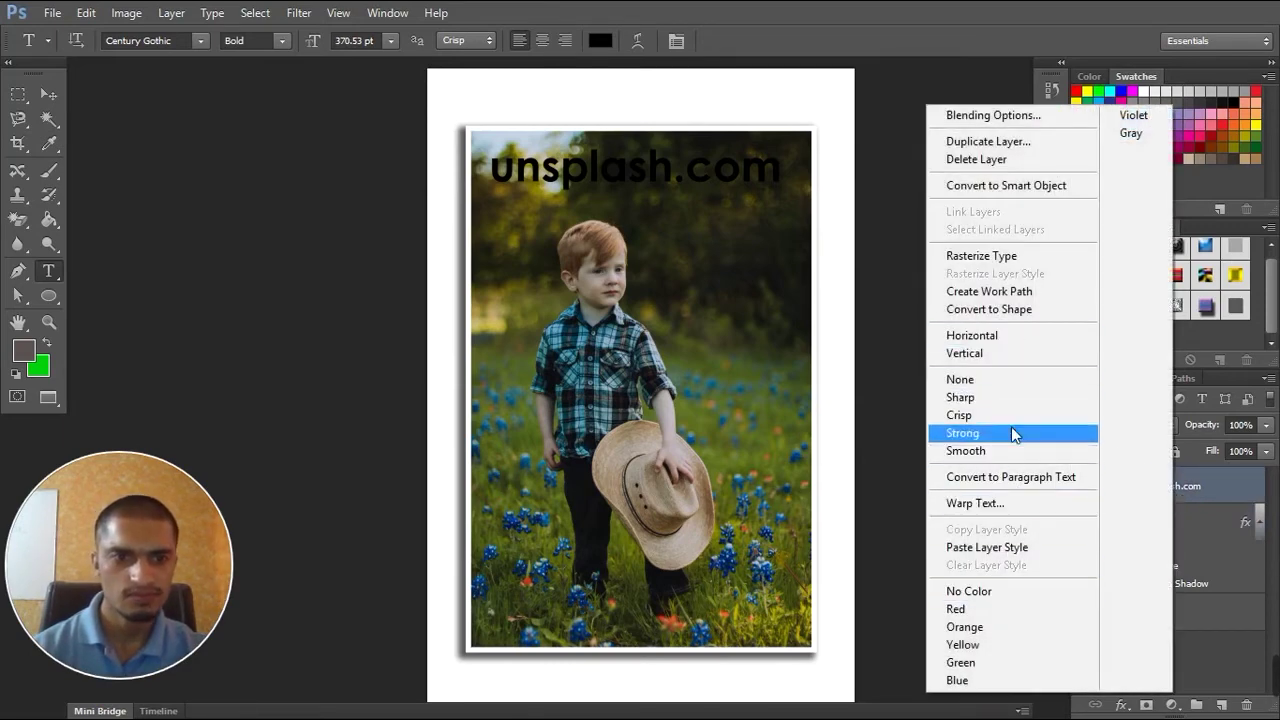
pyautogui.click(1194, 490)
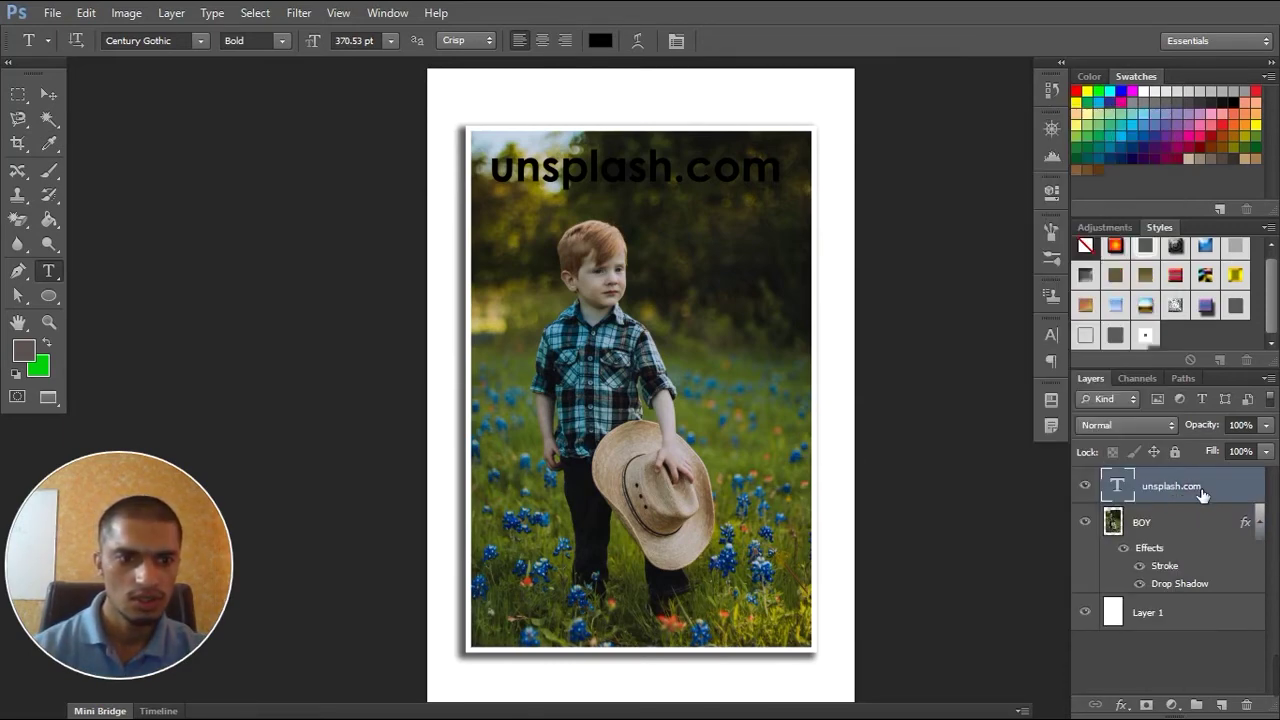
pyautogui.rightClick(1155, 485)
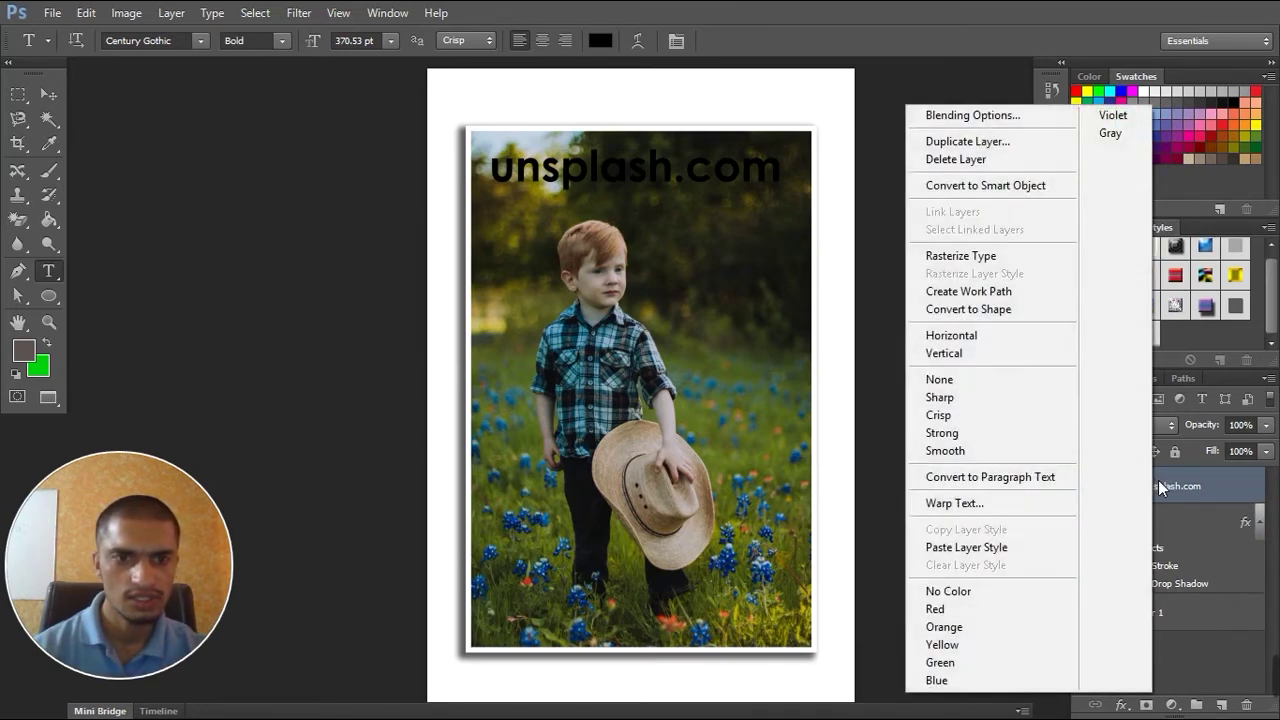
pyautogui.click(966, 547)
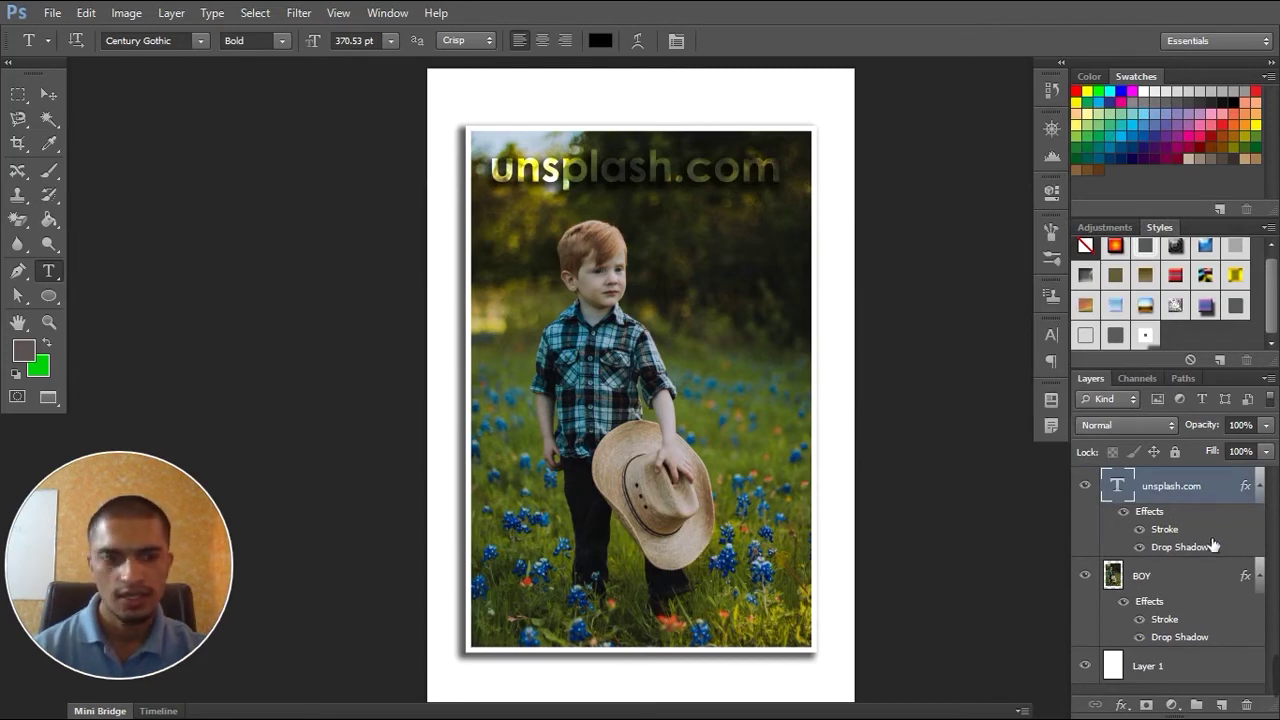
pyautogui.rightClick(1160, 494)
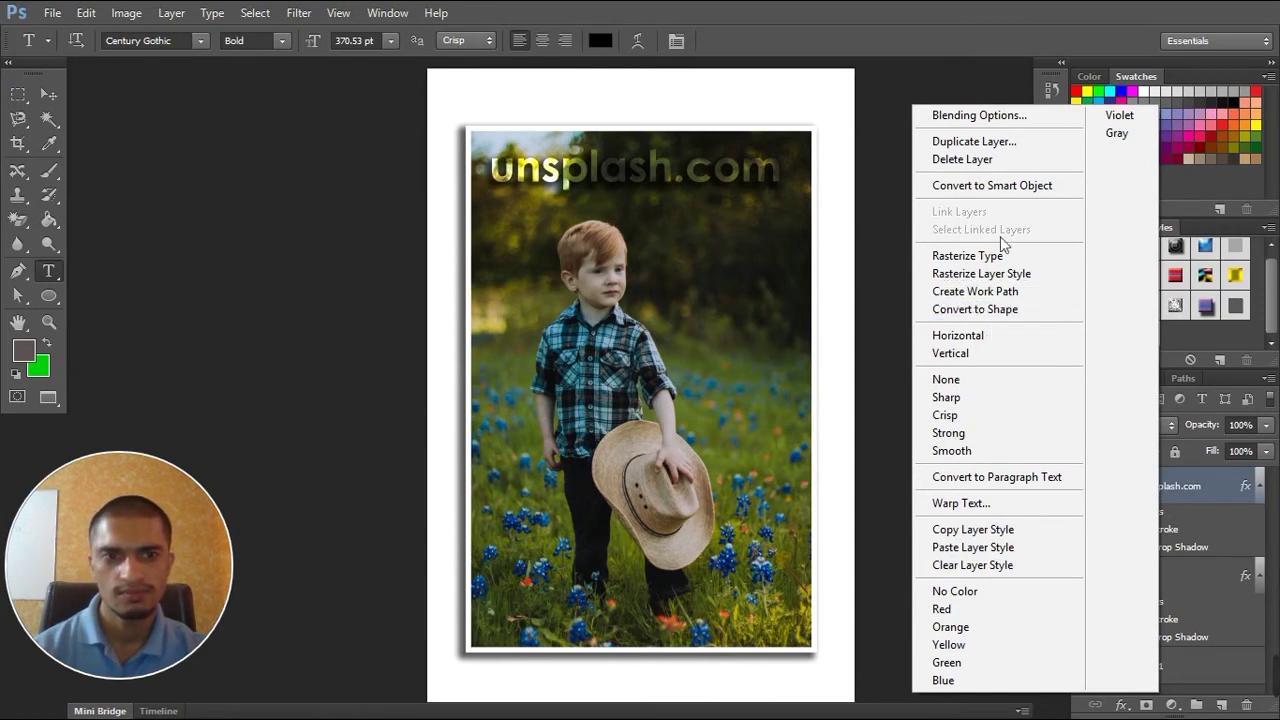
pyautogui.click(1025, 567)
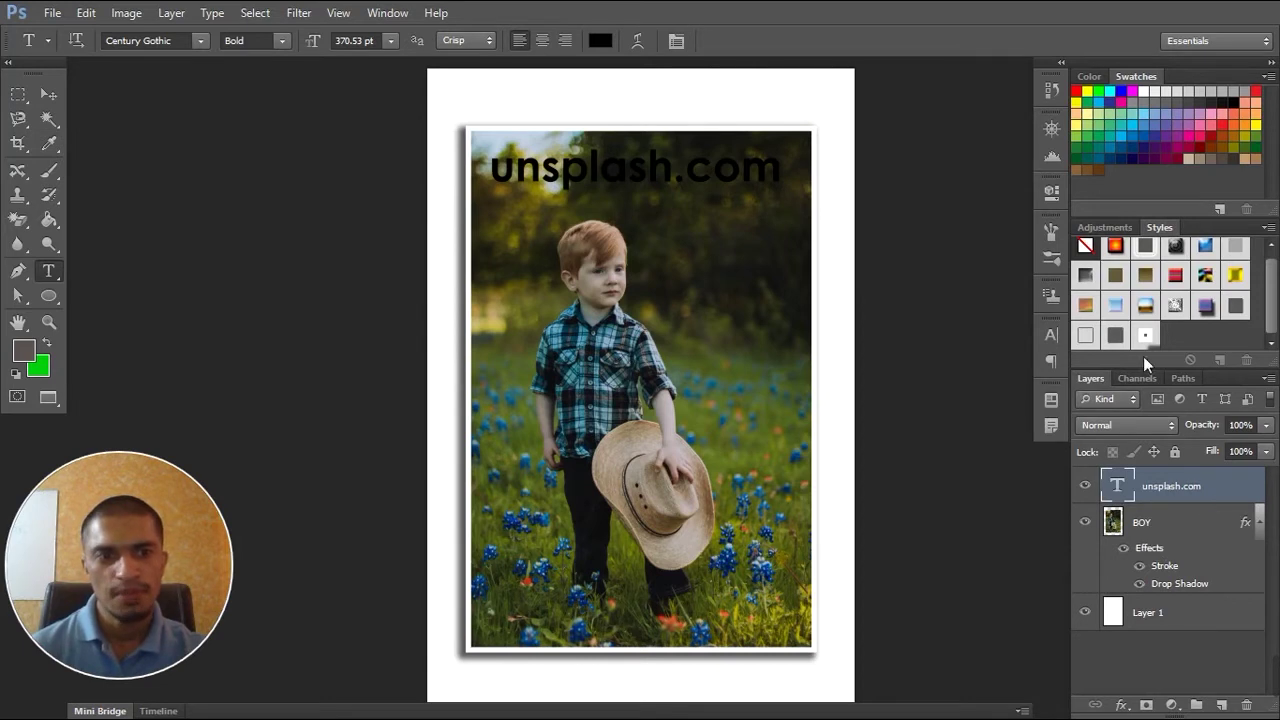
# Apply the saved stroke-and-shadow style to the text and scale its effects to 0%
pyautogui.moveTo(1156, 343); pyautogui.dragTo(1188, 500)
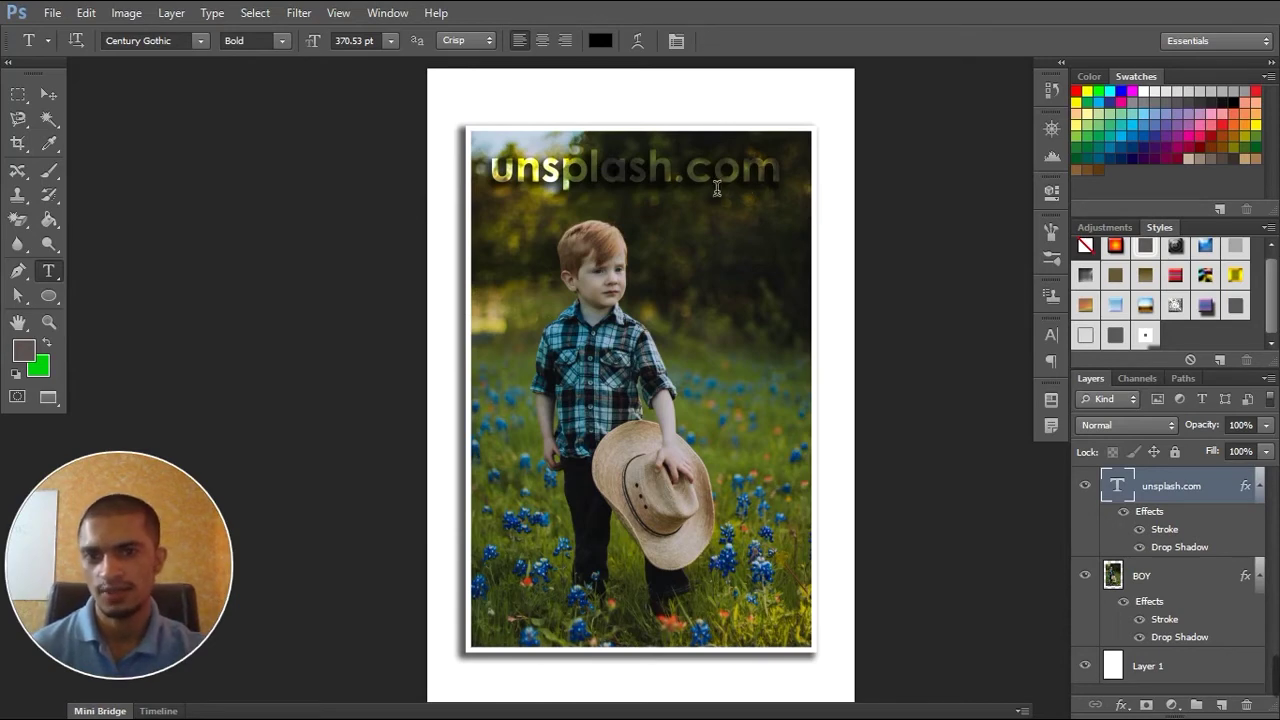
pyautogui.click(172, 13)
pyautogui.moveTo(195, 114)
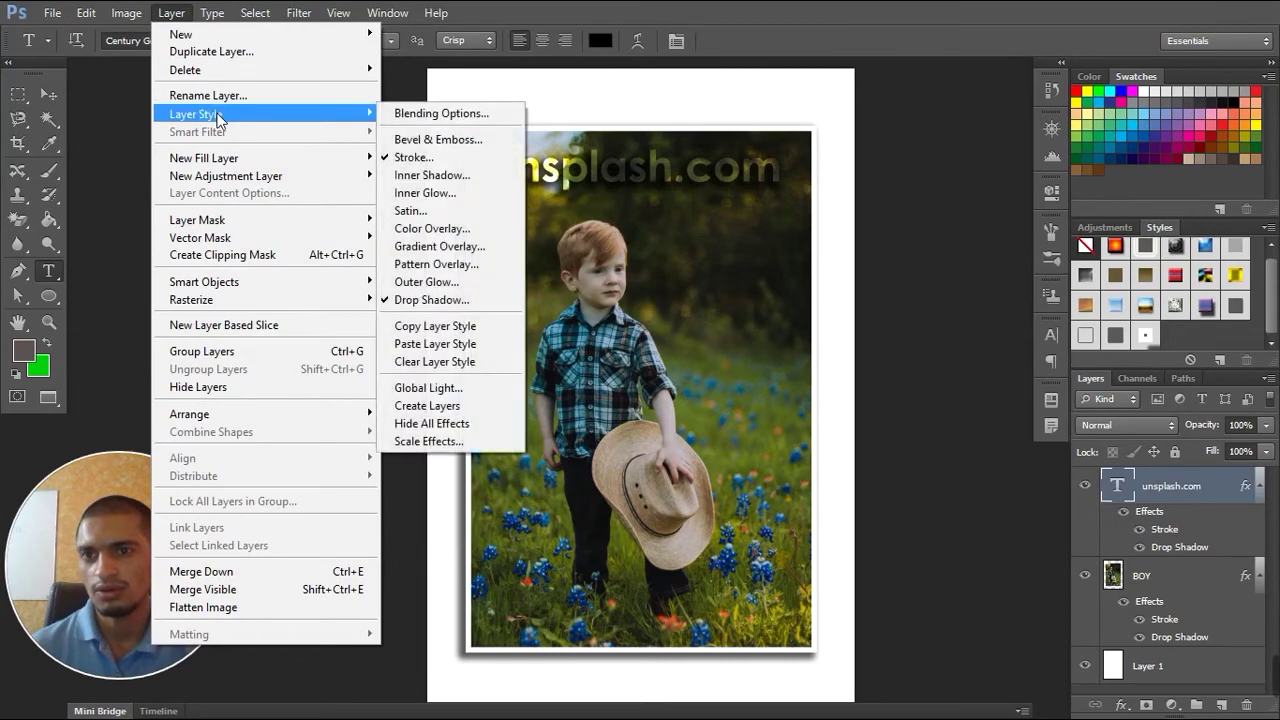
pyautogui.click(430, 441)
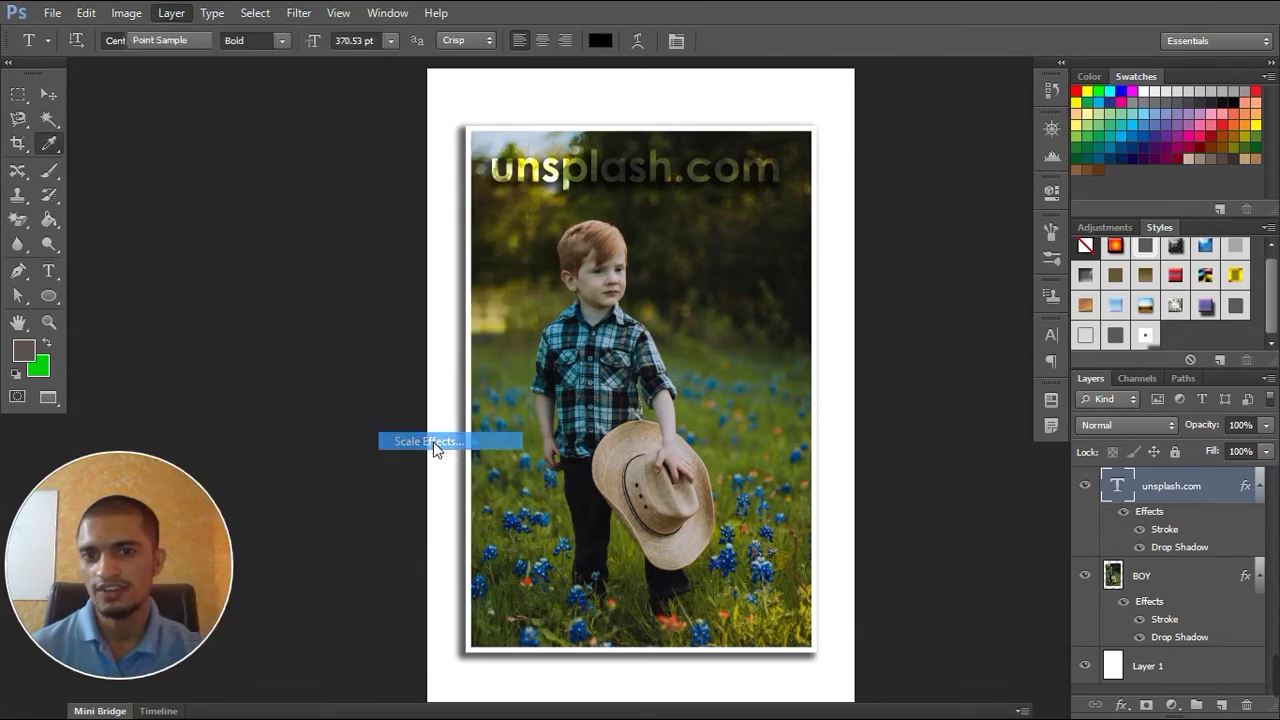
pyautogui.moveTo(680, 200); pyautogui.dragTo(875, 206)
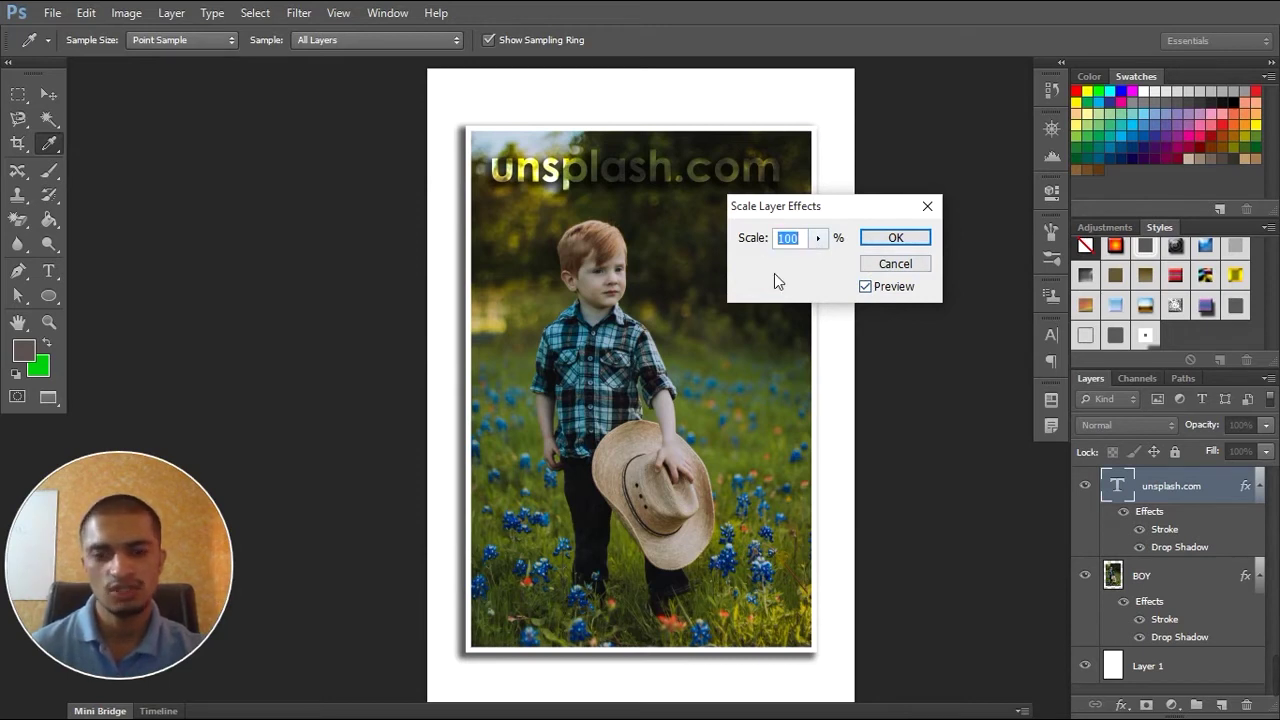
pyautogui.write('0')
pyautogui.press('Return')
pyautogui.press('t')
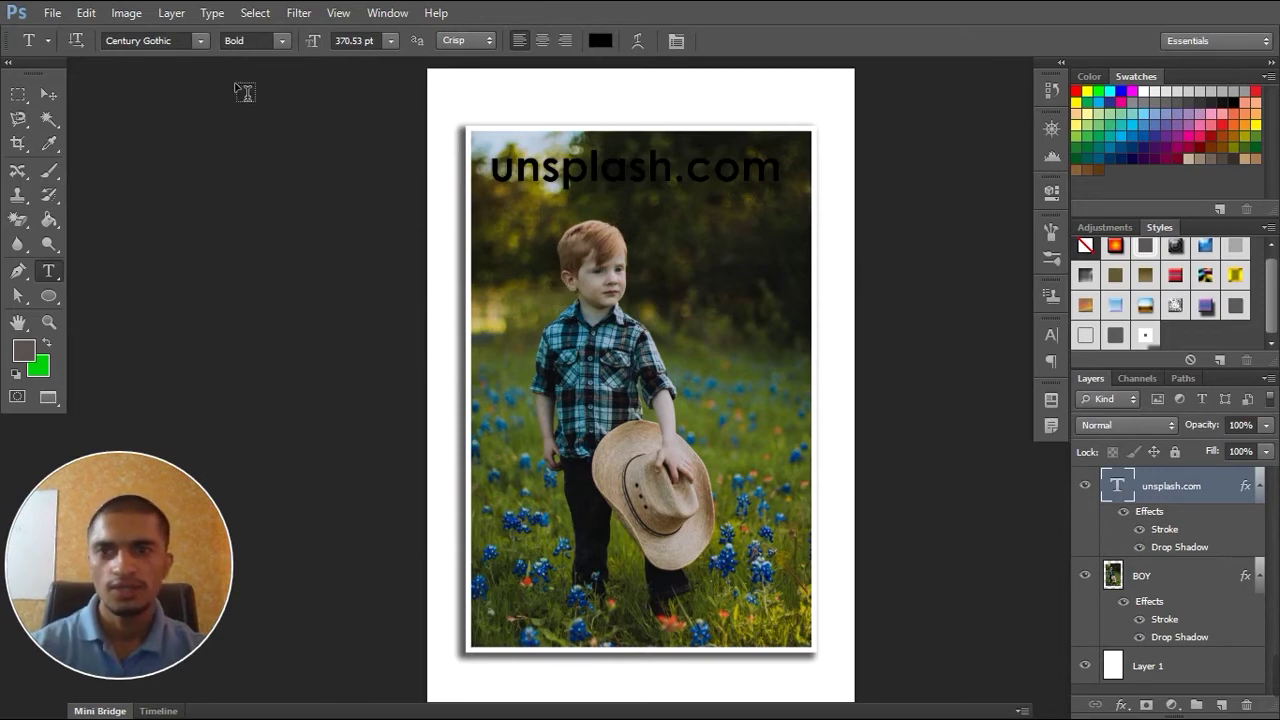
pyautogui.click(169, 14)
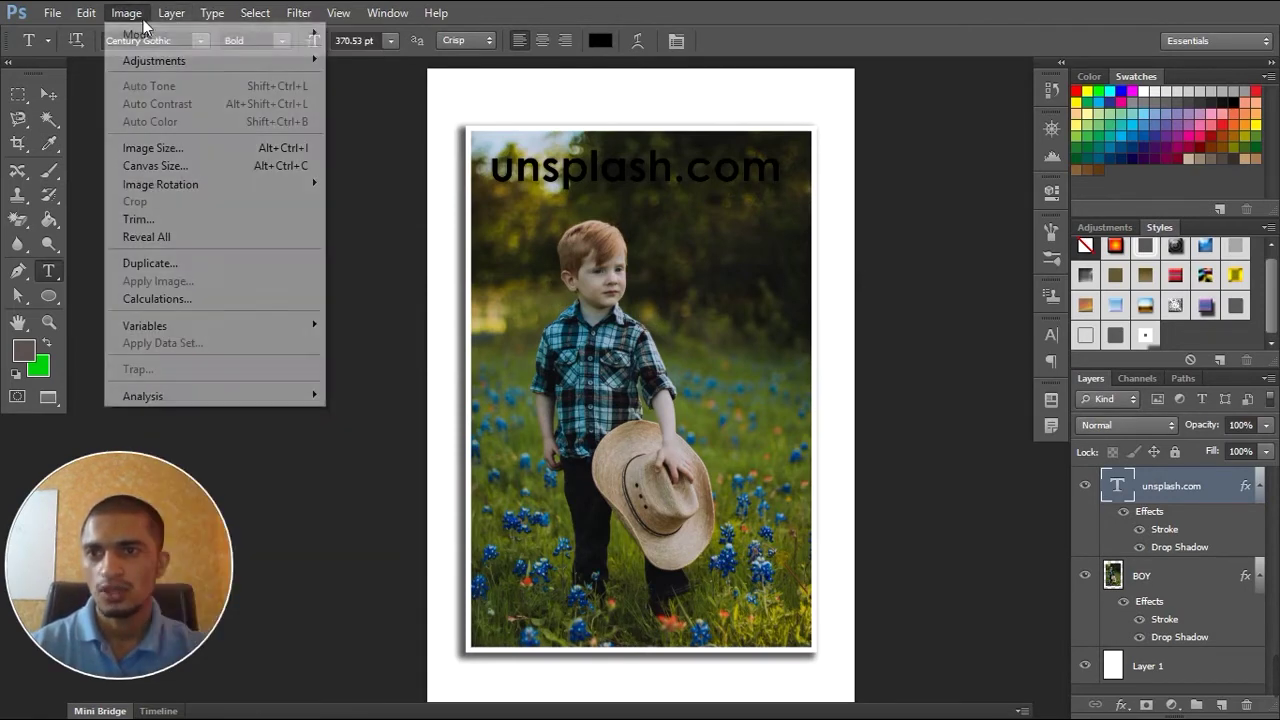
pyautogui.moveTo(196, 114)
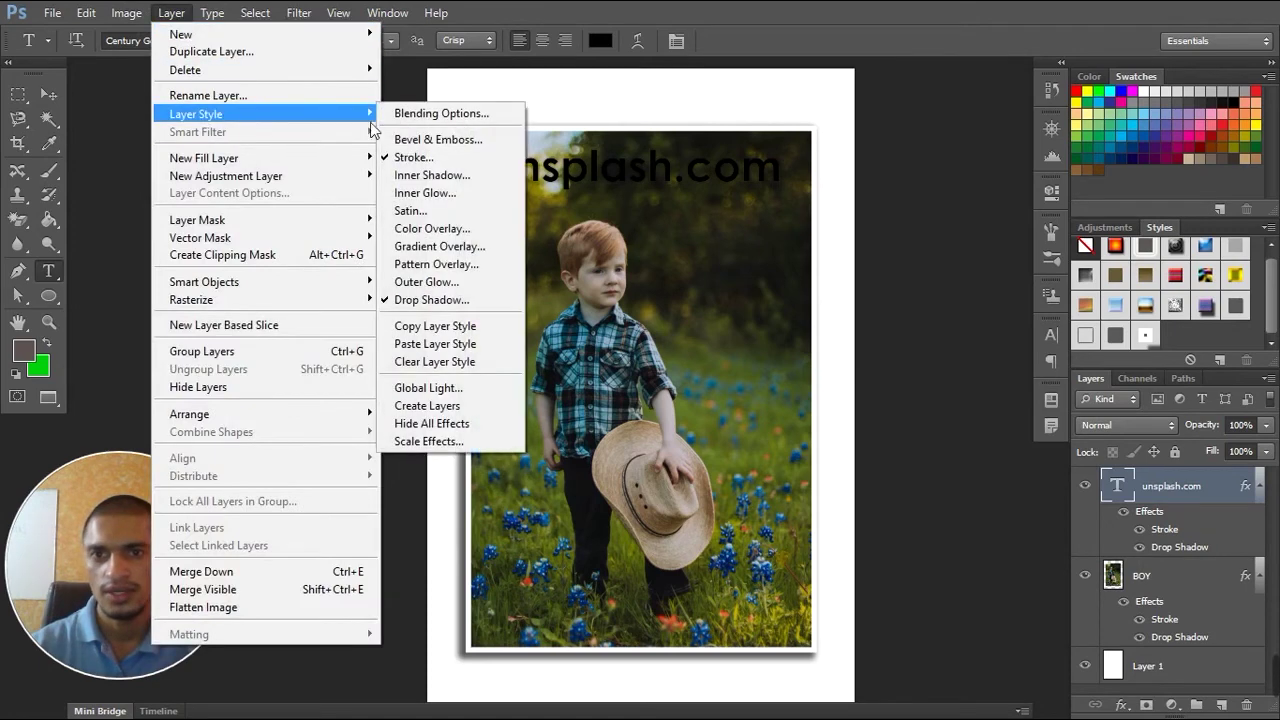
# Scale the unsplash.com text's stroke and shadow effects up to 585%
pyautogui.click(471, 443)
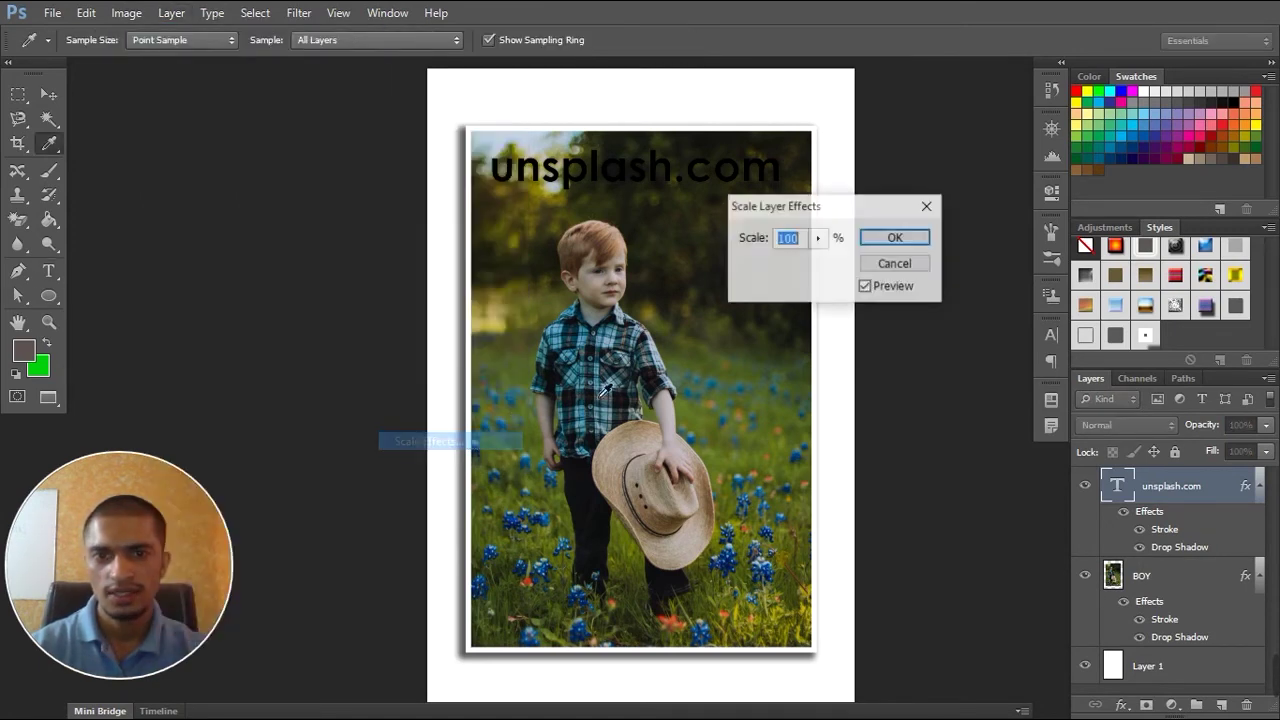
pyautogui.click(818, 238)
pyautogui.moveTo(822, 259); pyautogui.dragTo(864, 262)
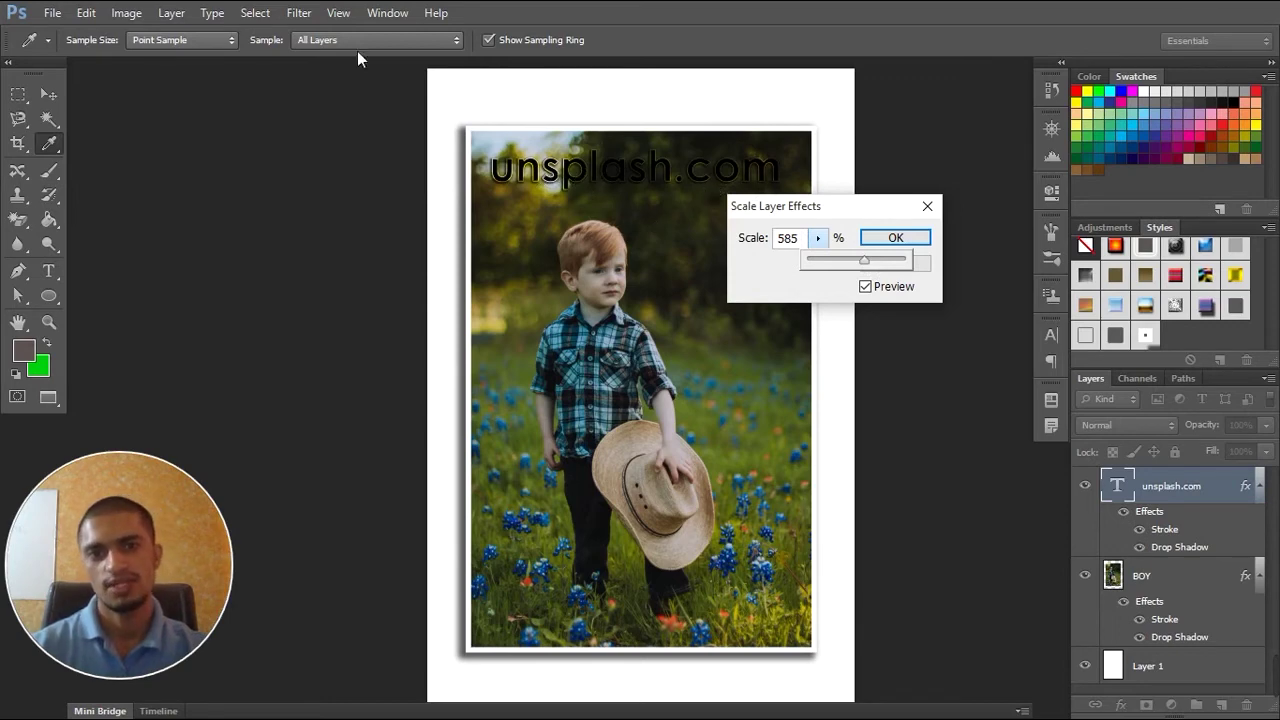
pyautogui.click(900, 237)
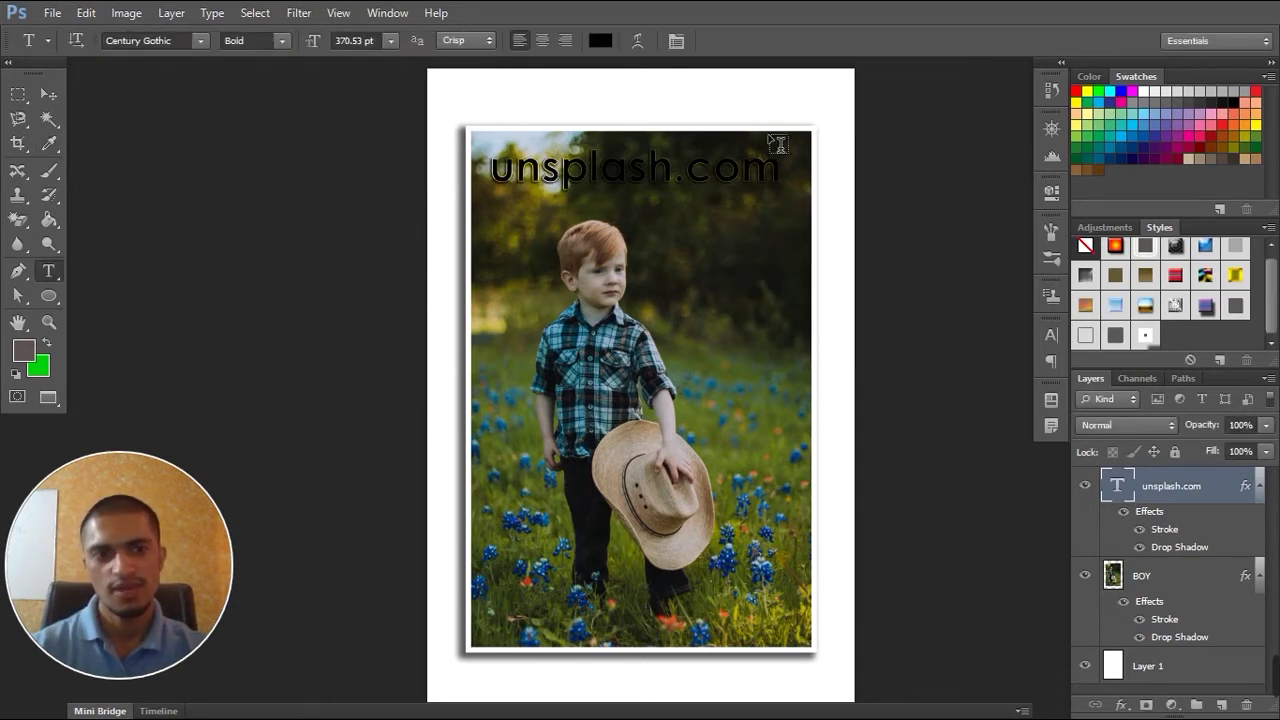
# Change the text's Stroke blend mode from Overlay to Normal
pyautogui.doubleClick(1180, 534)
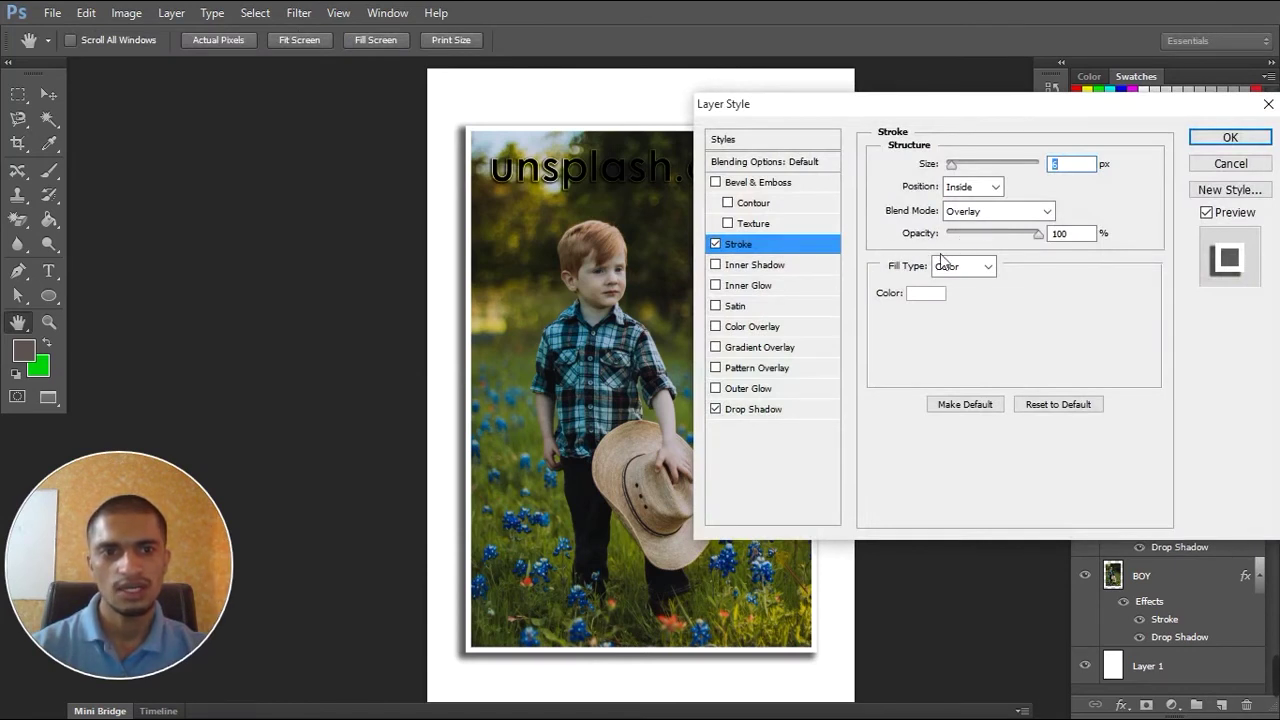
pyautogui.click(1044, 212)
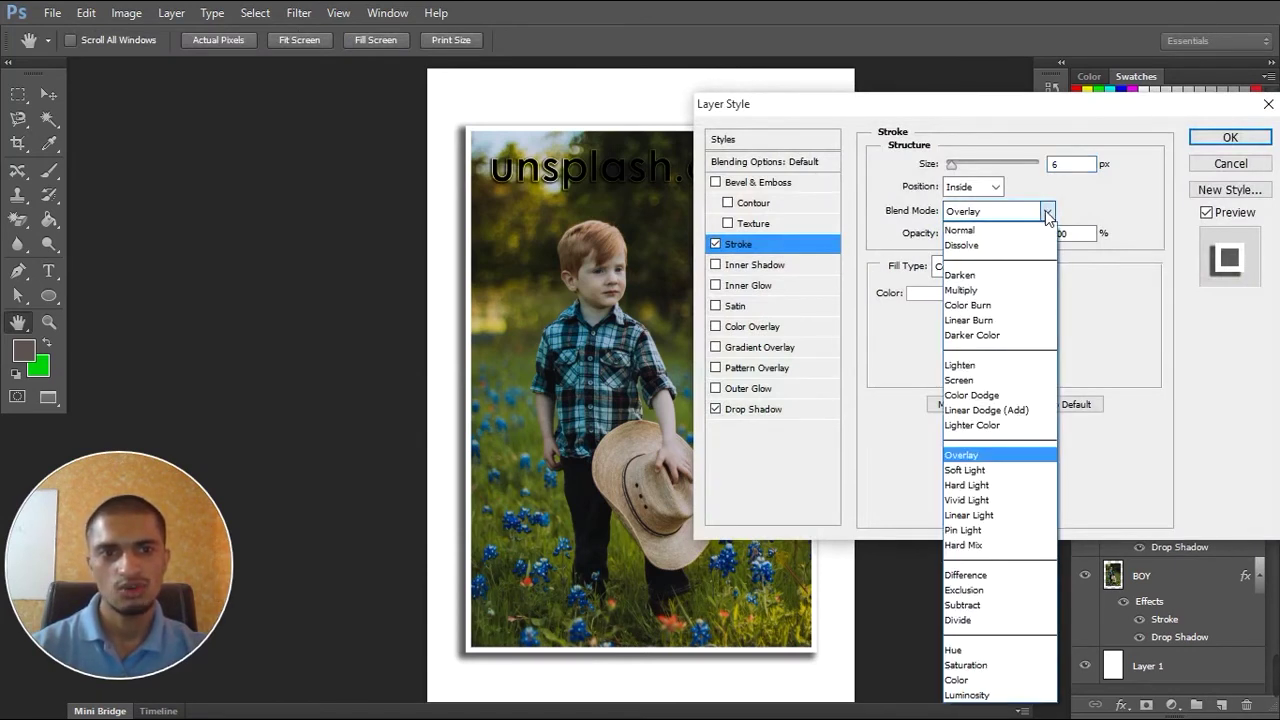
pyautogui.click(1016, 230)
pyautogui.moveTo(1025, 105)
pyautogui.mouseDown()
pyautogui.moveTo(1148, 227)
pyautogui.moveTo(1144, 194)
pyautogui.mouseUp()
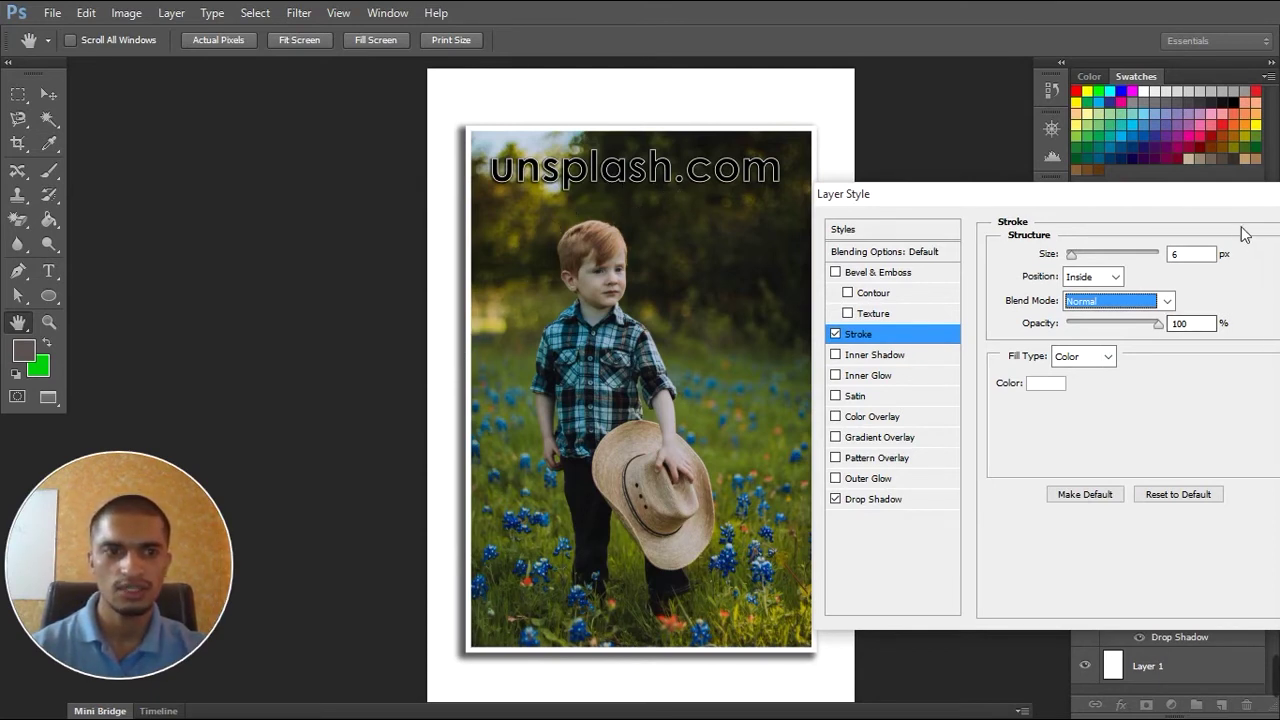
pyautogui.moveTo(1243, 210); pyautogui.dragTo(1053, 232)
pyautogui.click(1160, 248)
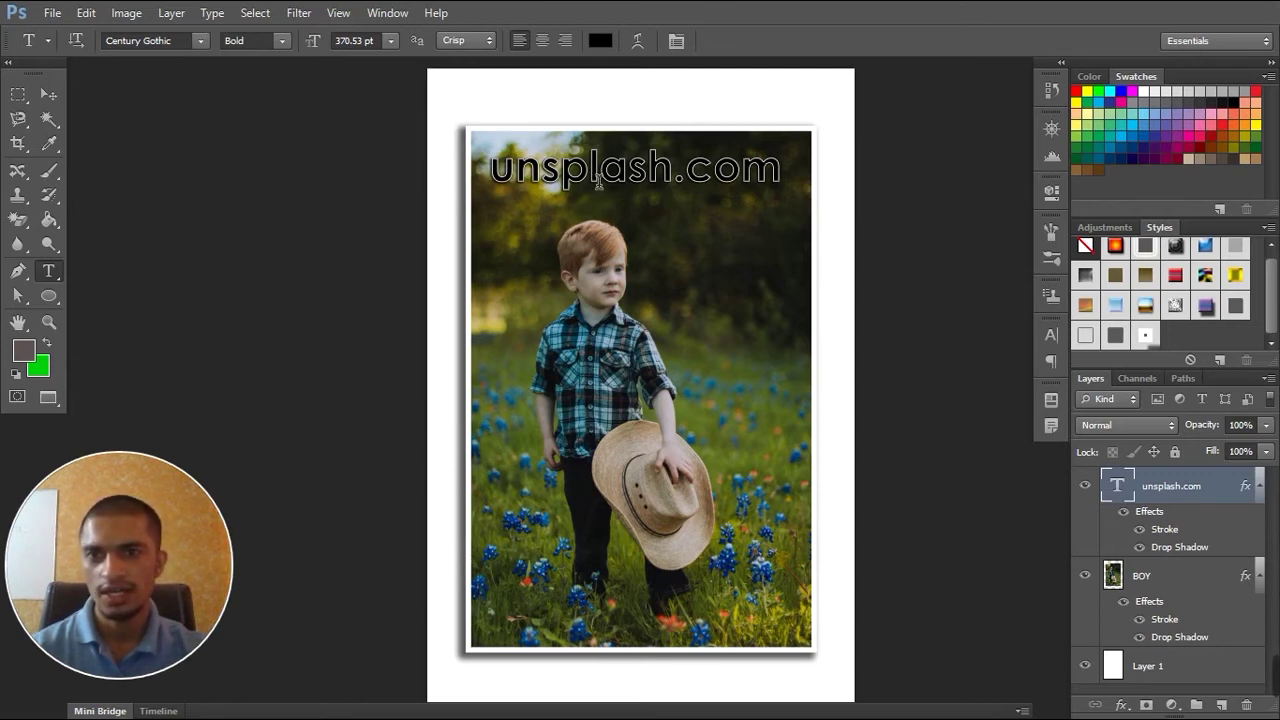
# Rescale the unsplash.com text's layer effects to 130% with Scale Effects
pyautogui.click(174, 13)
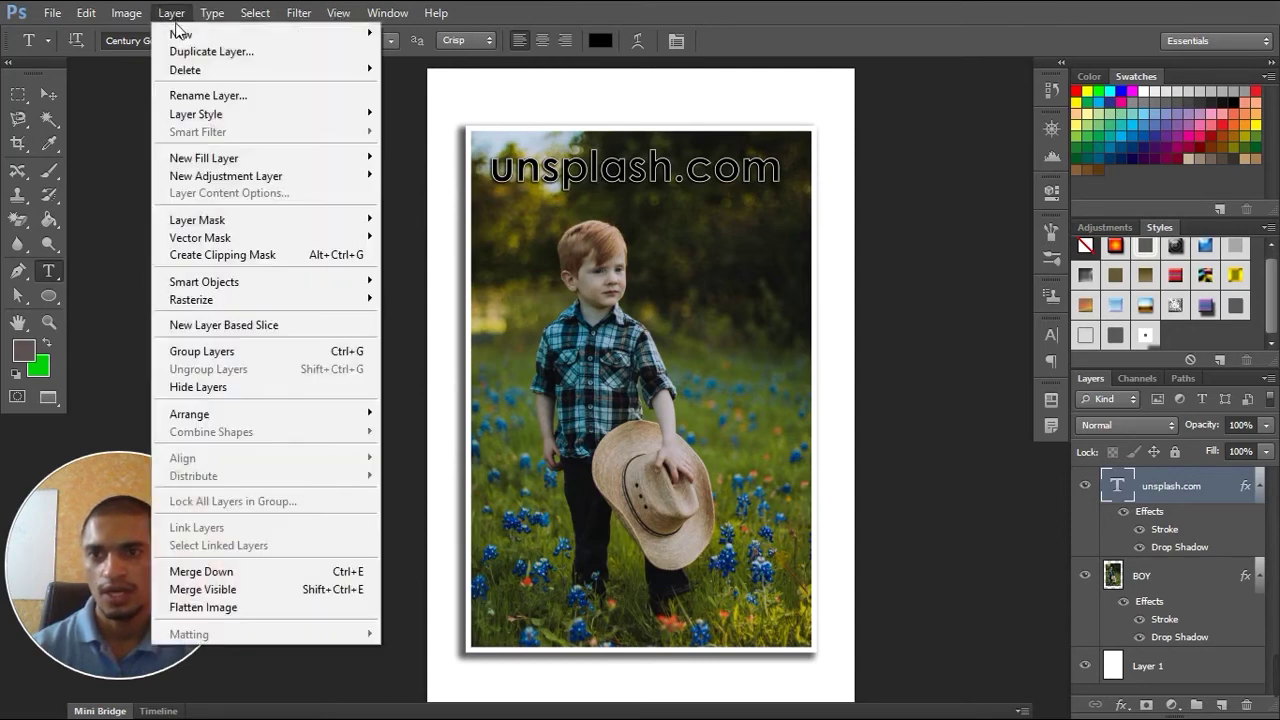
pyautogui.moveTo(196, 114)
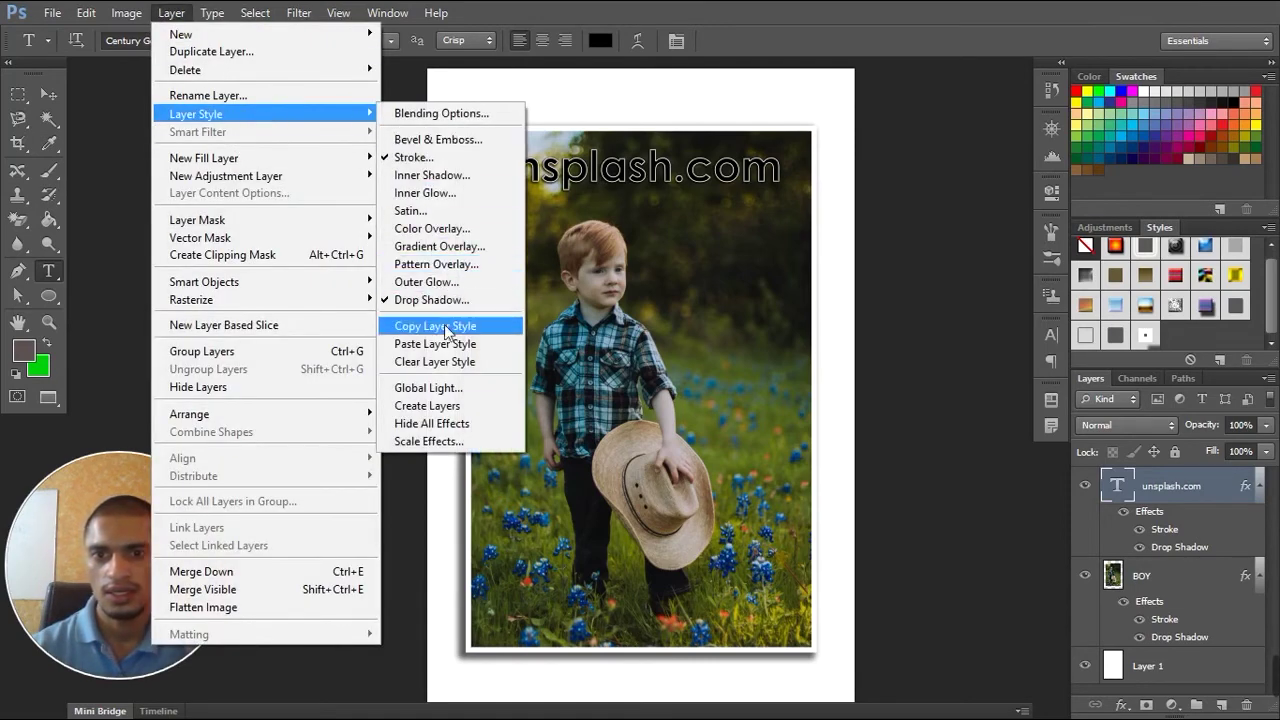
pyautogui.click(435, 441)
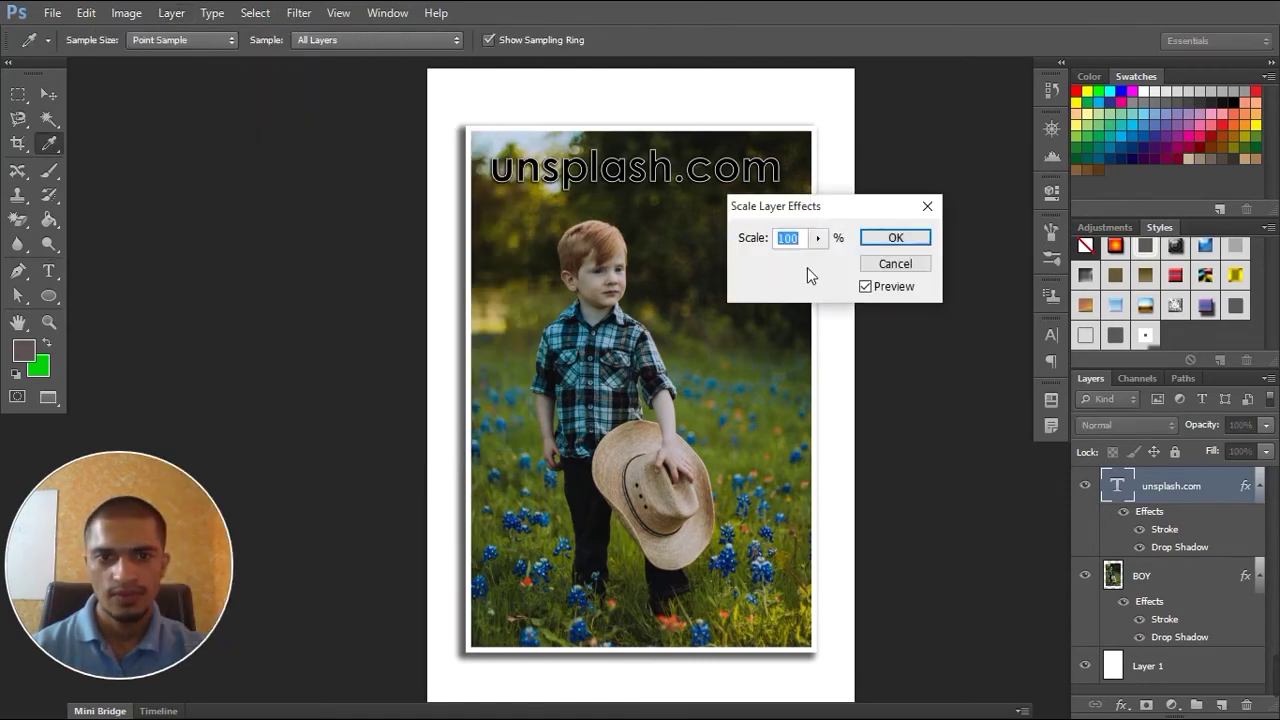
pyautogui.click(818, 238)
pyautogui.moveTo(819, 260)
pyautogui.mouseDown()
pyautogui.moveTo(912, 262)
pyautogui.moveTo(808, 260)
pyautogui.moveTo(821, 259)
pyautogui.mouseUp()
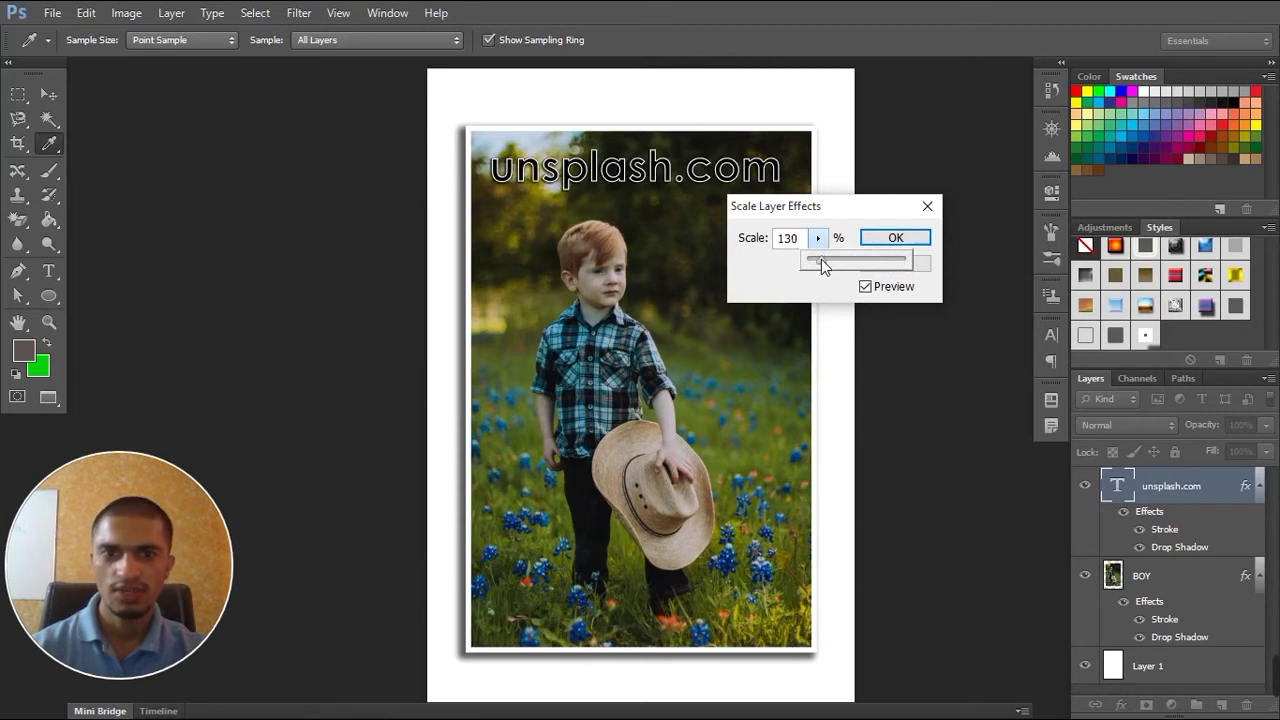
pyautogui.click(895, 238)
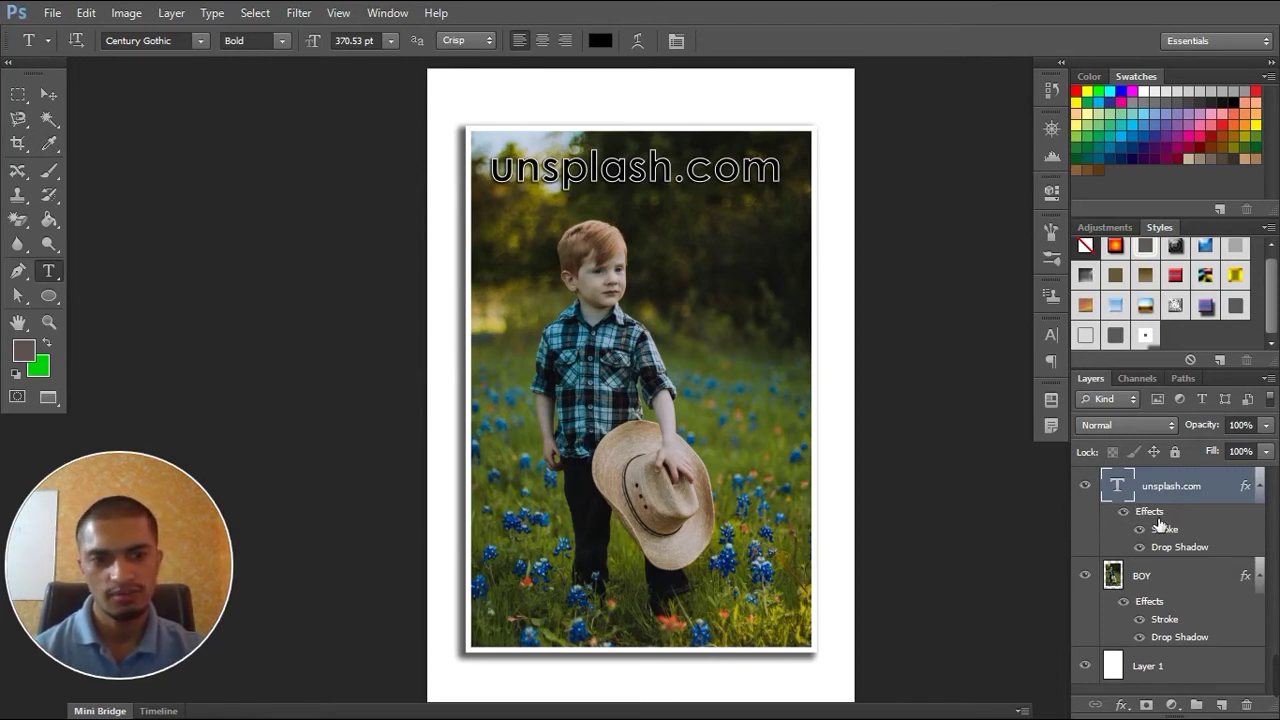
# Delete the text's stroke and shadow effects and apply the light-blue bevel preset style
pyautogui.moveTo(1168, 526)
pyautogui.mouseDown()
pyautogui.moveTo(1180, 514)
pyautogui.moveTo(52, 100)
pyautogui.mouseUp()
pyautogui.click(895, 264)
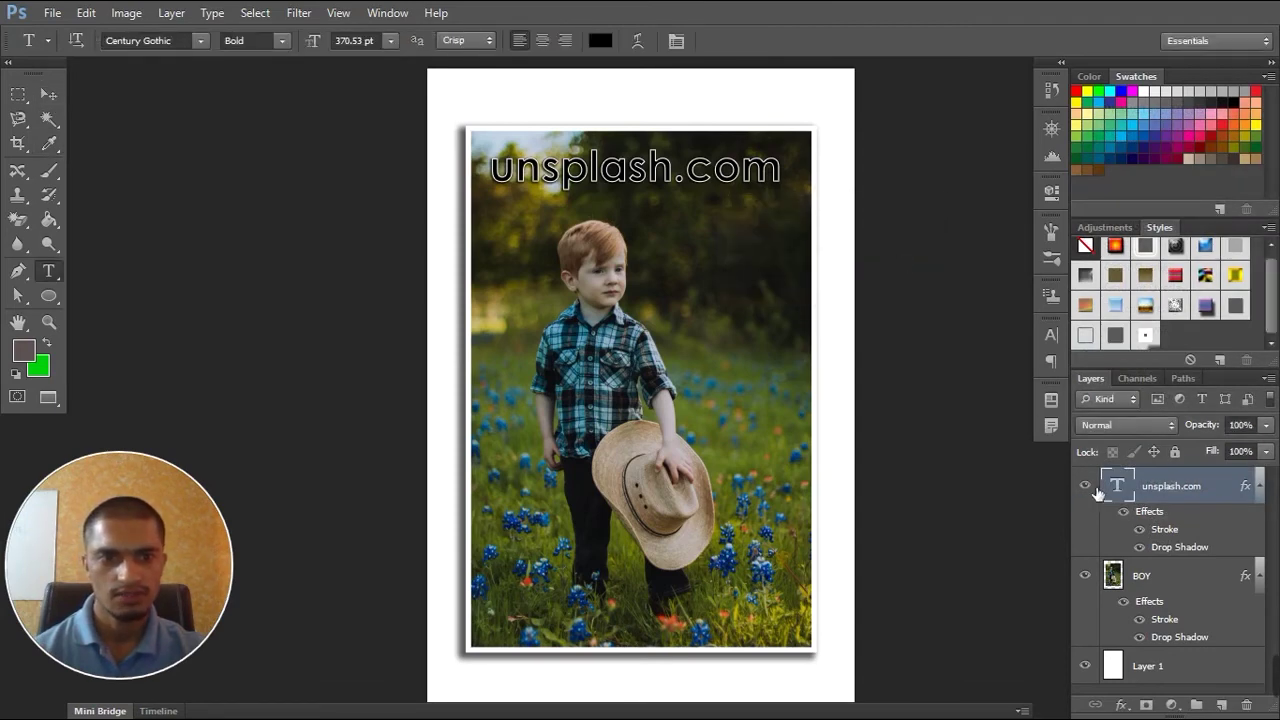
pyautogui.rightClick(1192, 502)
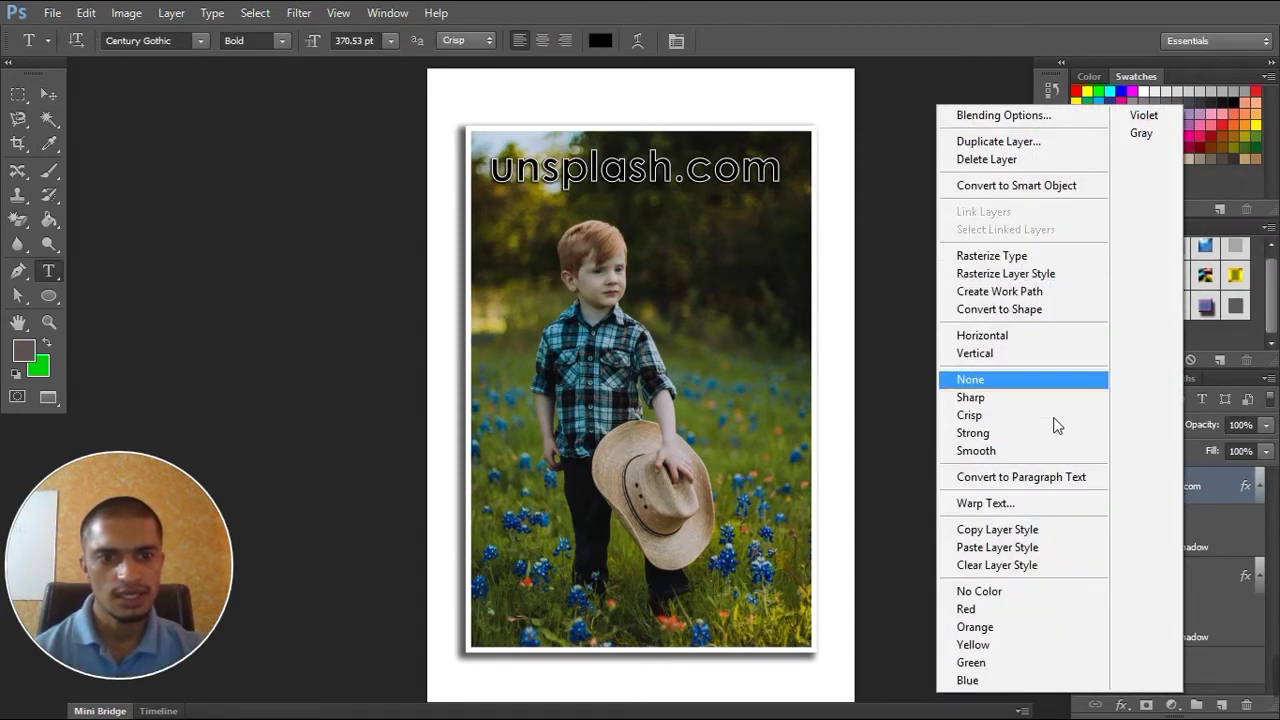
pyautogui.click(1018, 567)
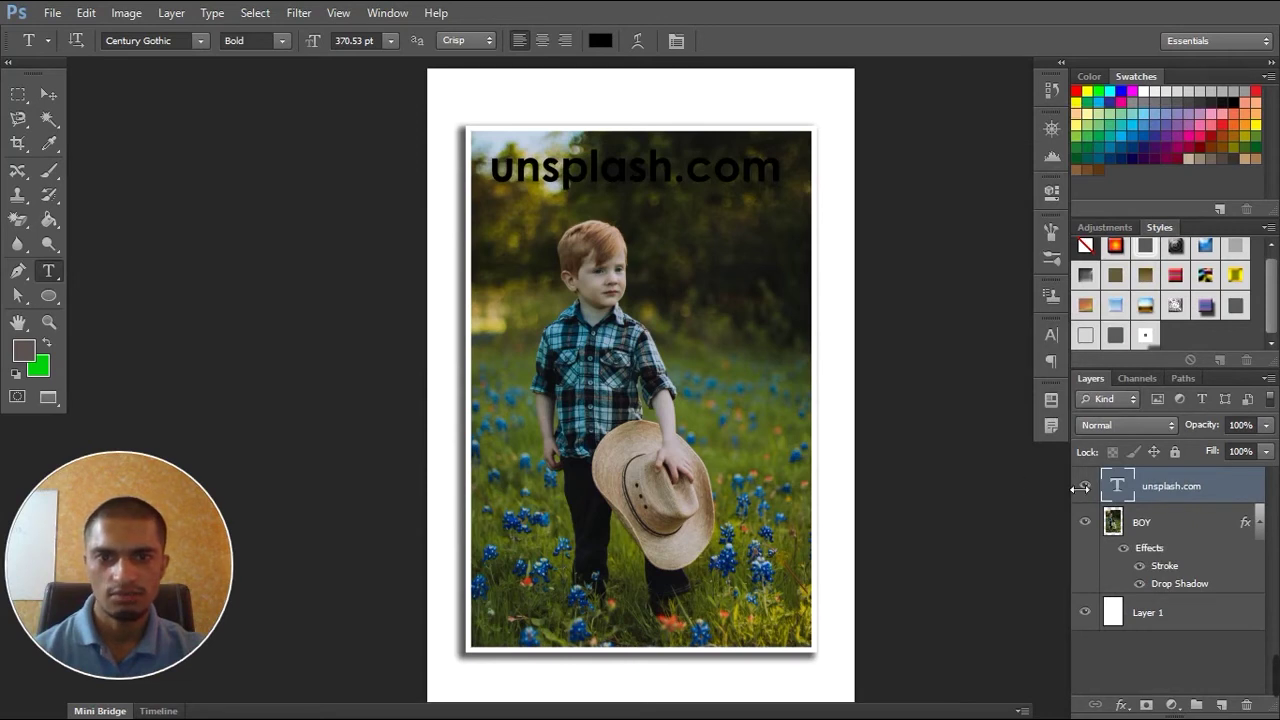
pyautogui.hotkey('ctrl', 'z')
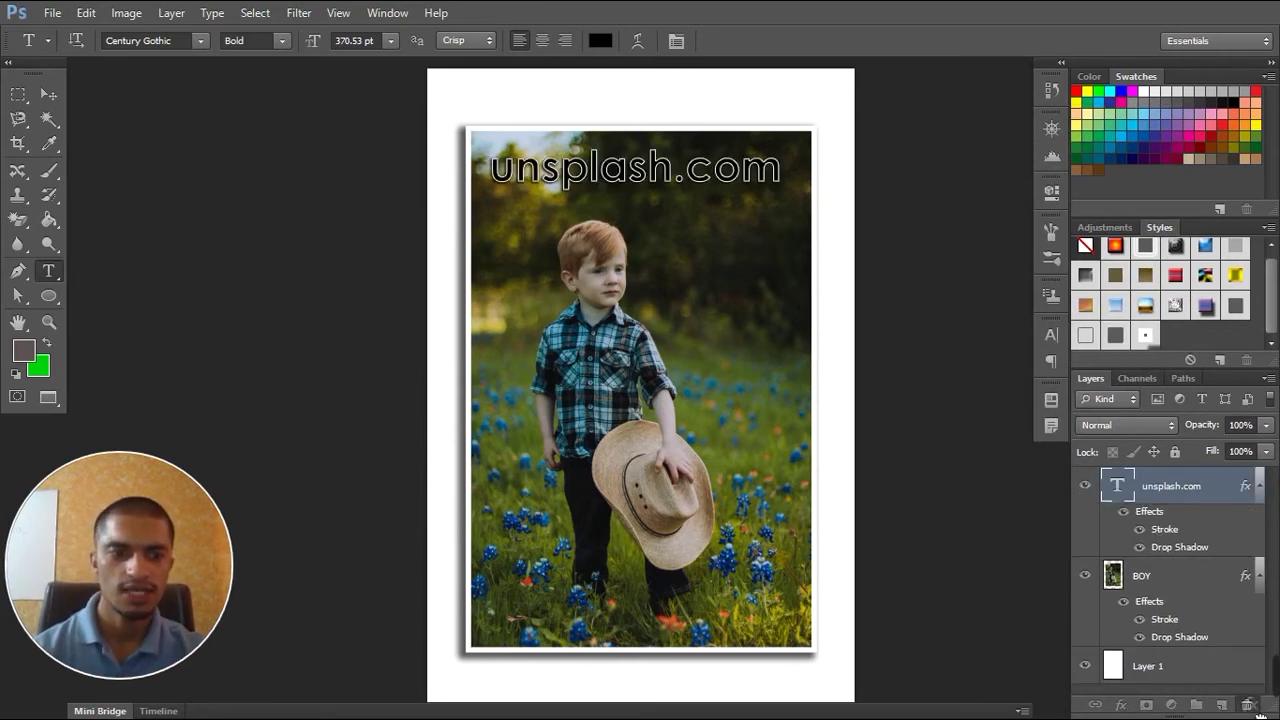
pyautogui.moveTo(1245, 485); pyautogui.dragTo(1260, 712)
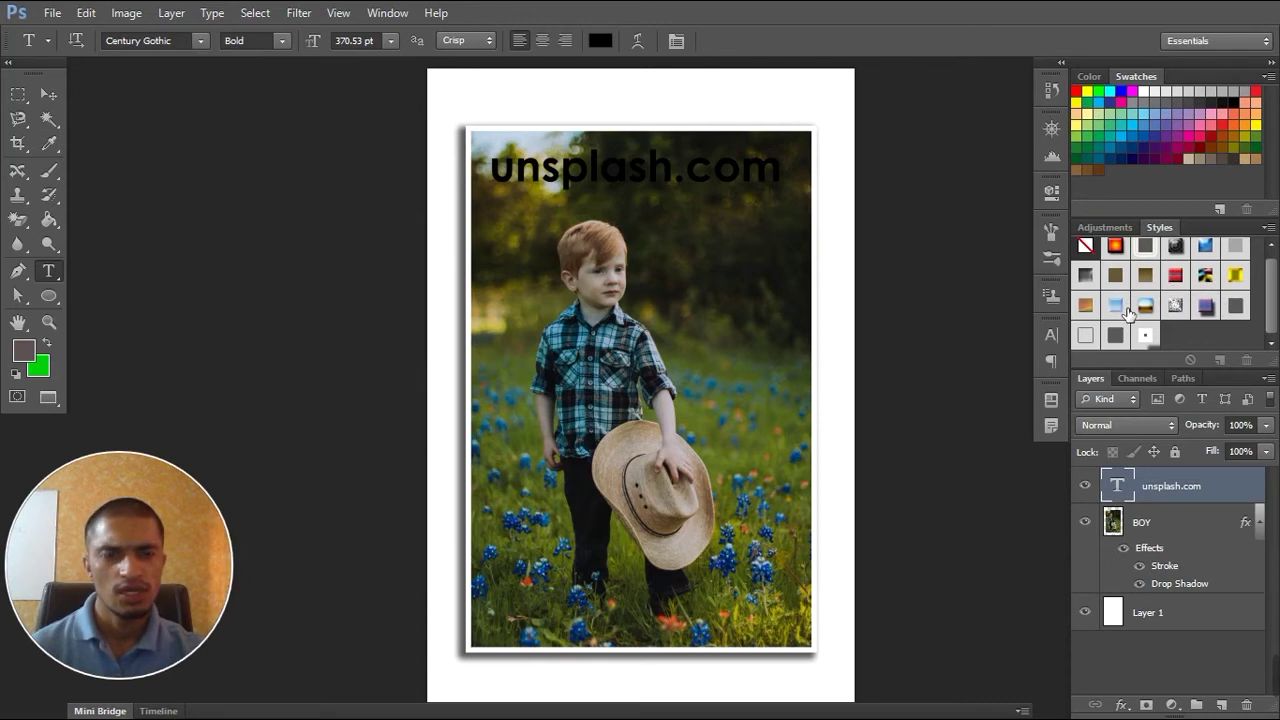
pyautogui.click(1115, 305)
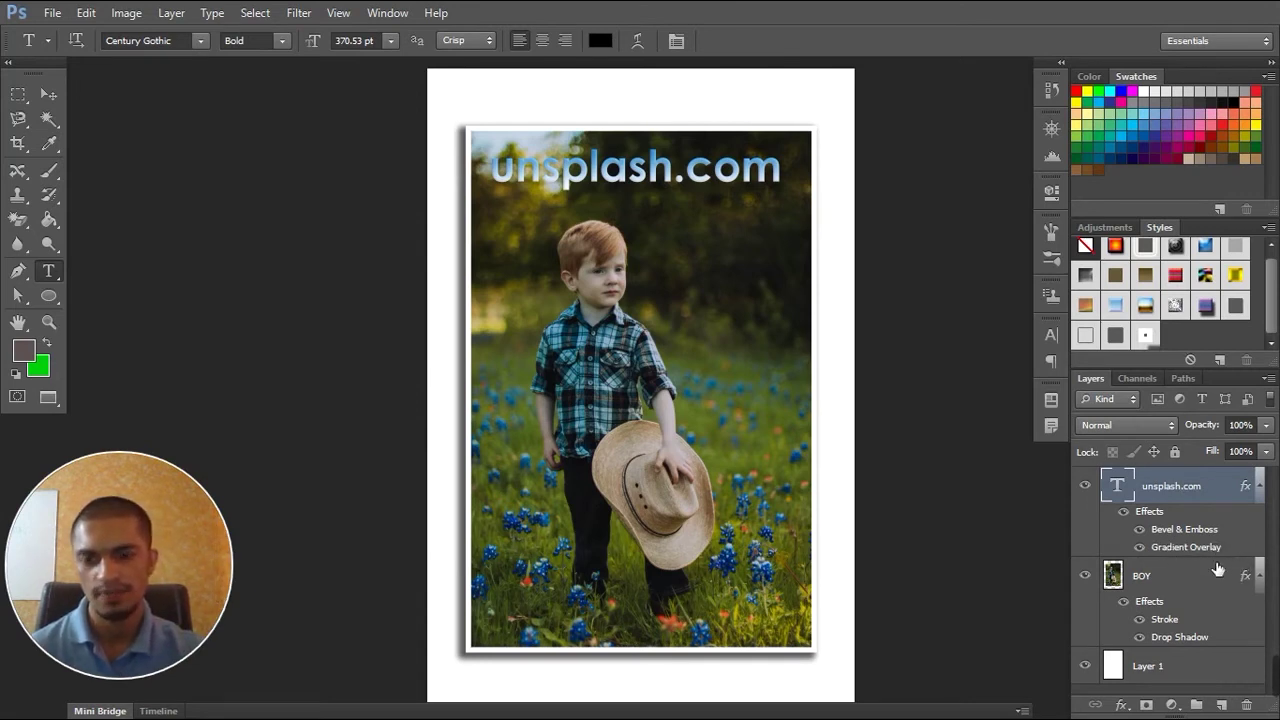
# Zoom in twice and pan to the unsplash.com text at the top of the photo
pyautogui.hotkey('ctrl', '+')
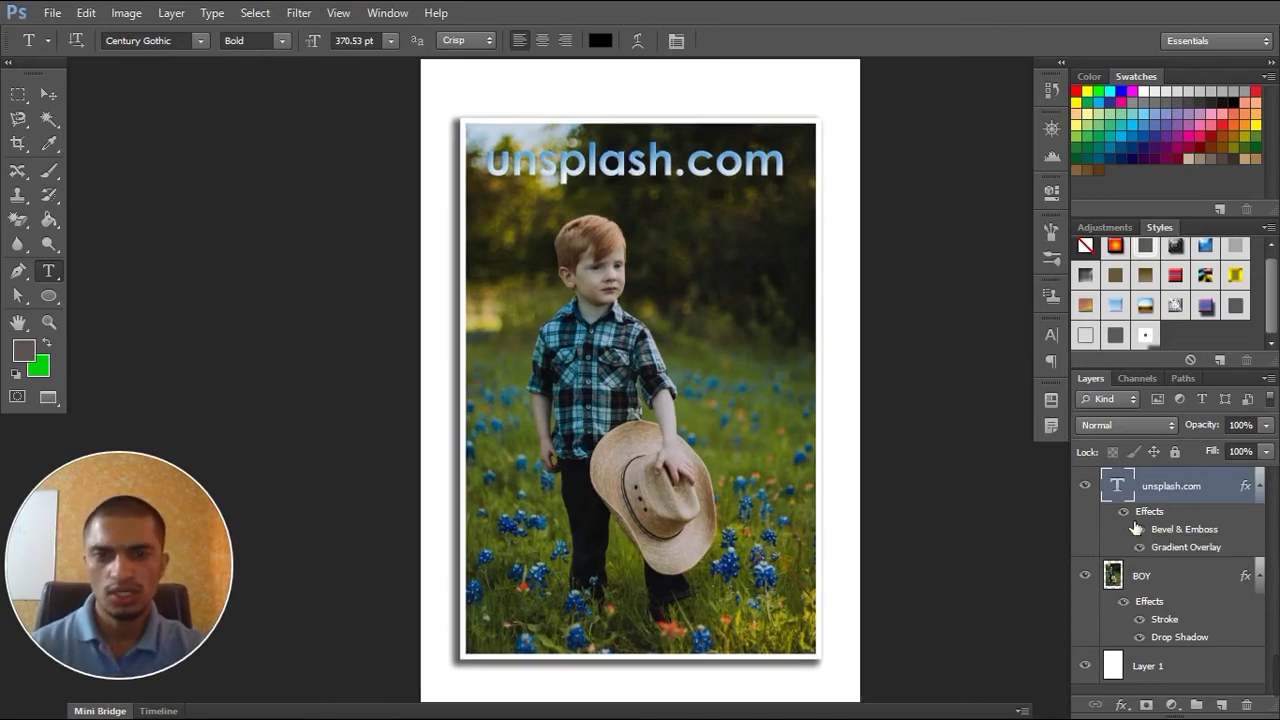
pyautogui.hotkey('ctrl', '+')
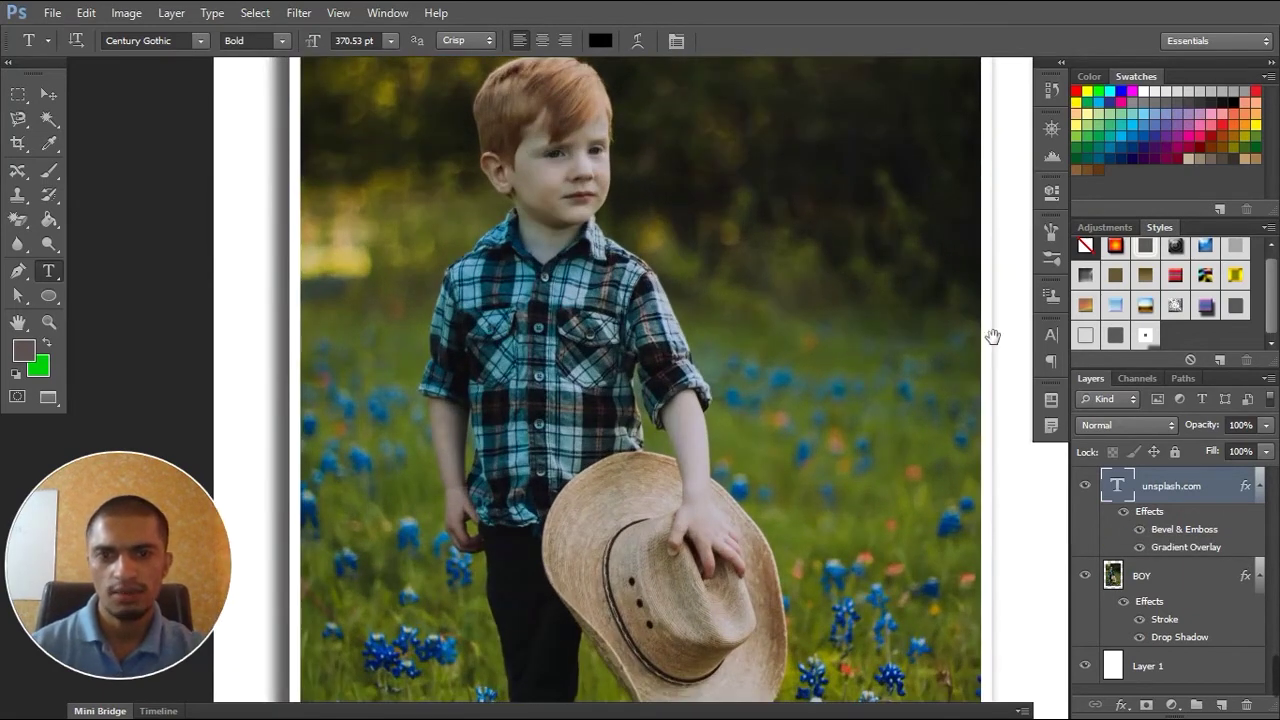
pyautogui.moveTo(871, 288)
pyautogui.mouseDown()
pyautogui.moveTo(848, 462)
pyautogui.moveTo(849, 429)
pyautogui.mouseUp()
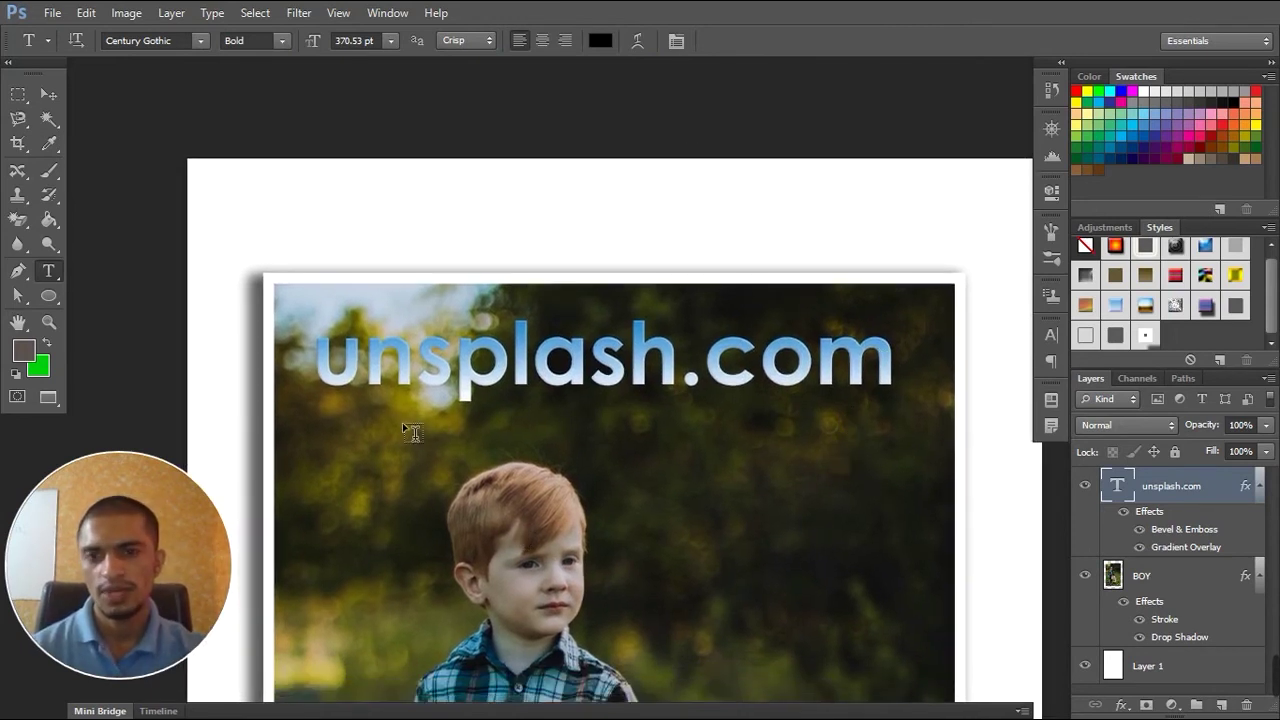
pyautogui.click(171, 14)
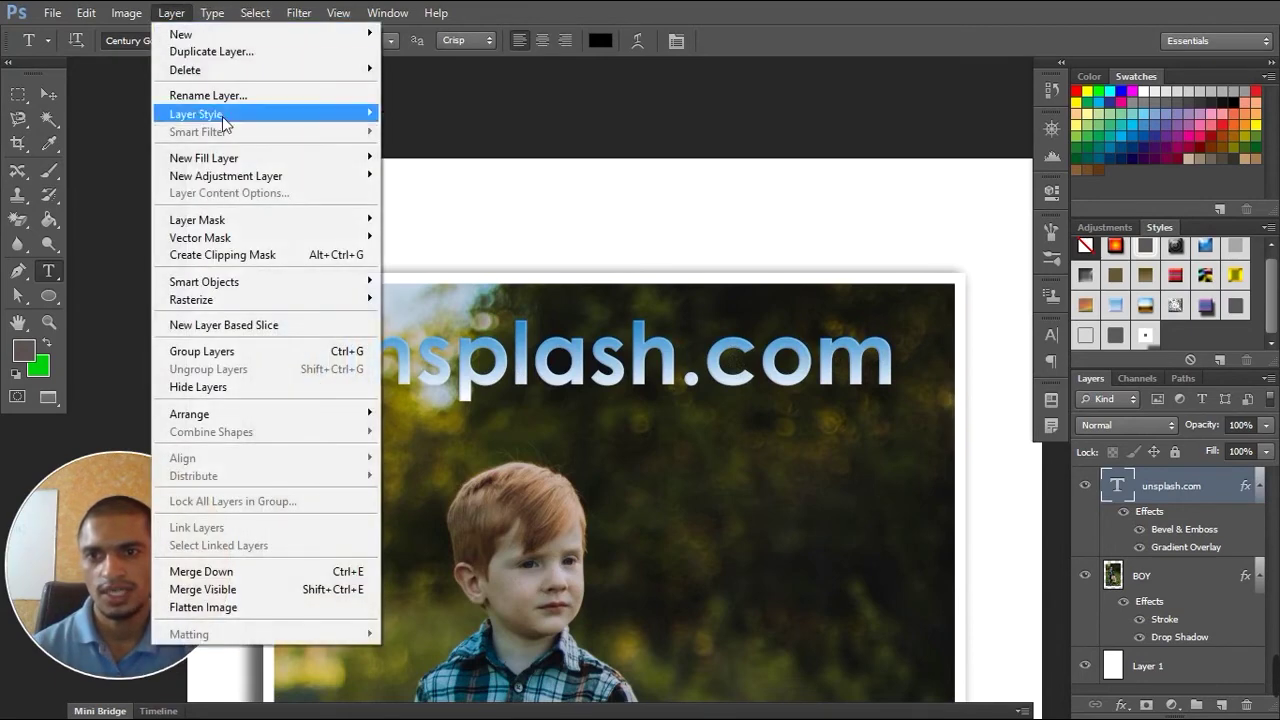
pyautogui.moveTo(196, 114)
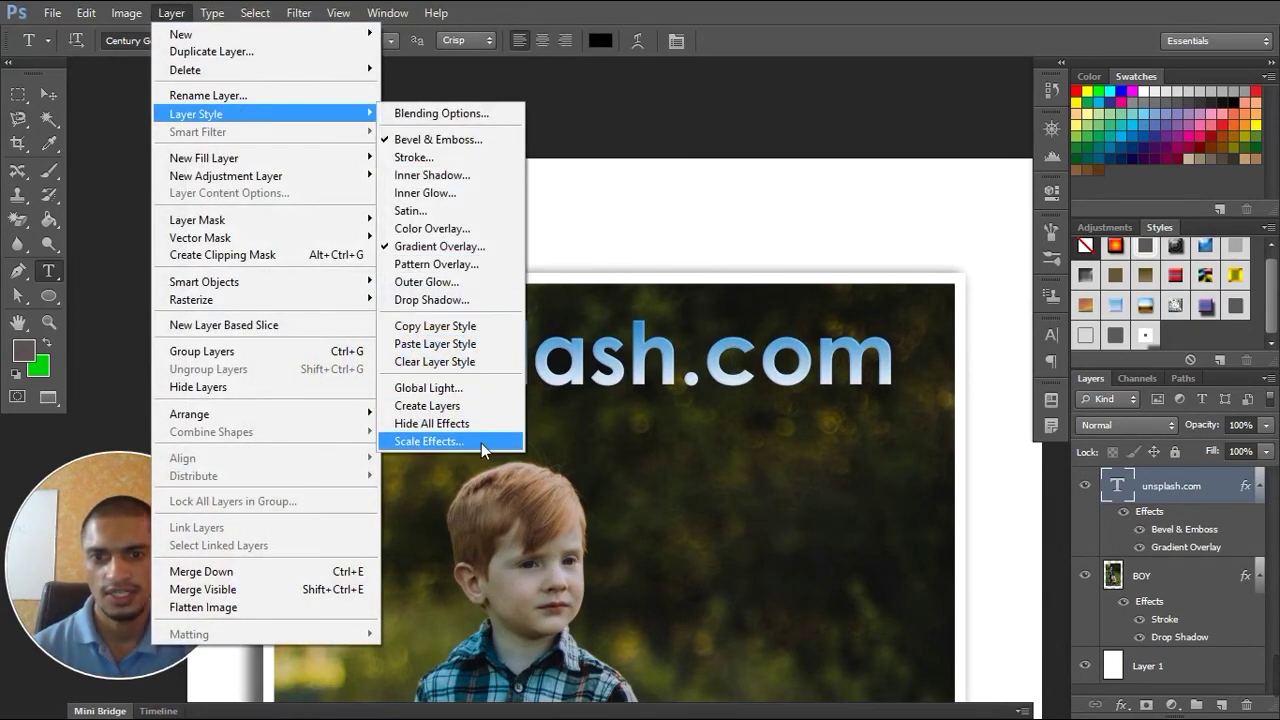
# Try adjusting the bevel's Scale Layer Effects value, then cancel, leaving the effects unscaled
pyautogui.click(481, 441)
pyautogui.click(818, 238)
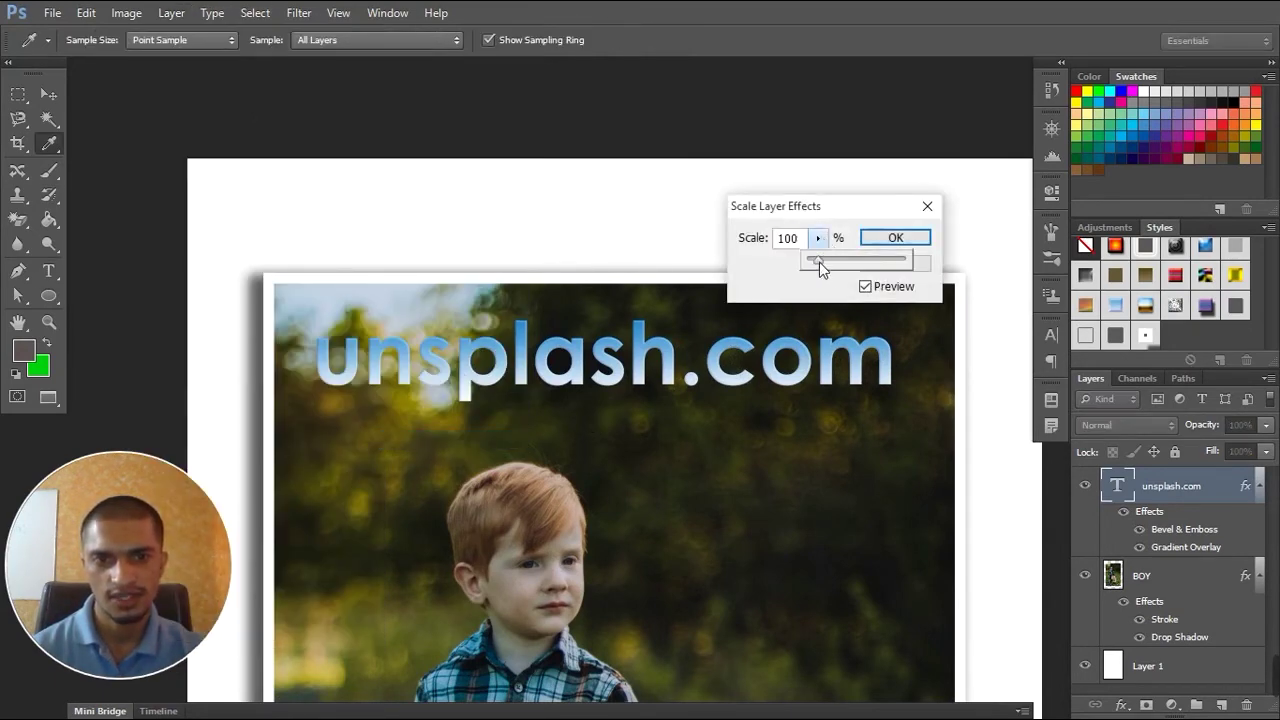
pyautogui.moveTo(825, 262); pyautogui.dragTo(806, 268)
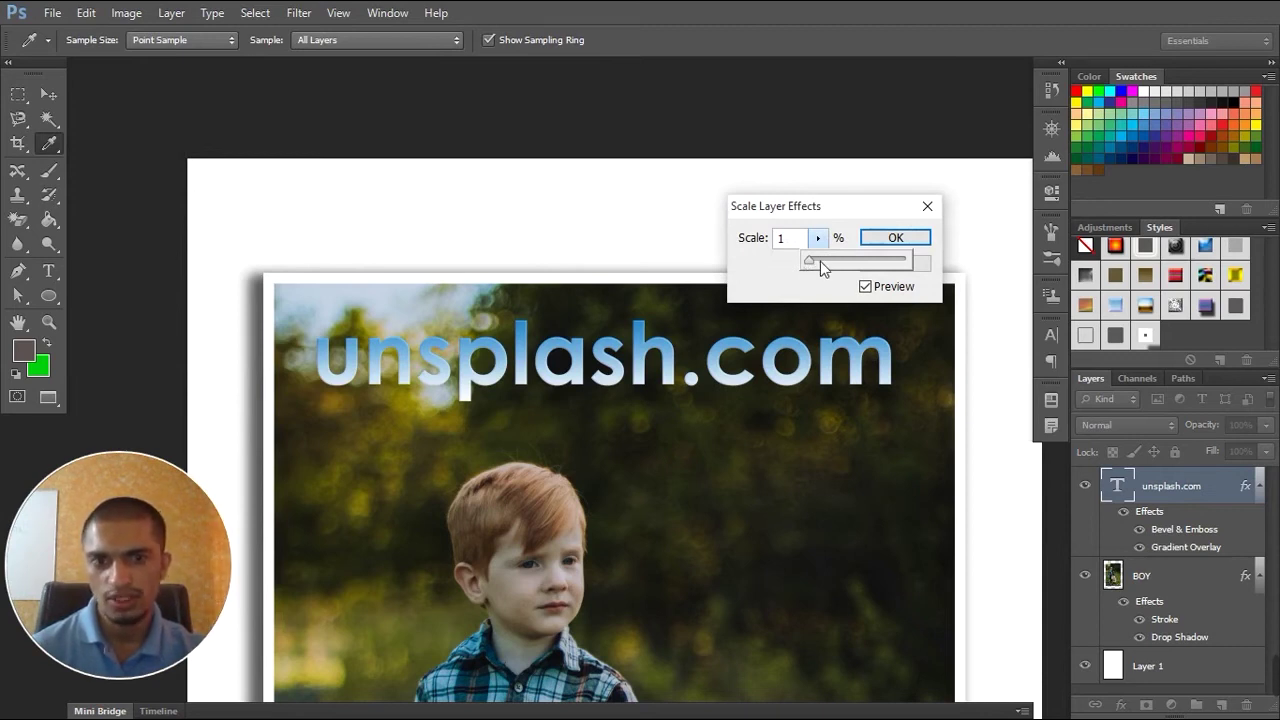
pyautogui.moveTo(820, 263)
pyautogui.mouseDown()
pyautogui.moveTo(909, 268)
pyautogui.moveTo(822, 260)
pyautogui.mouseUp()
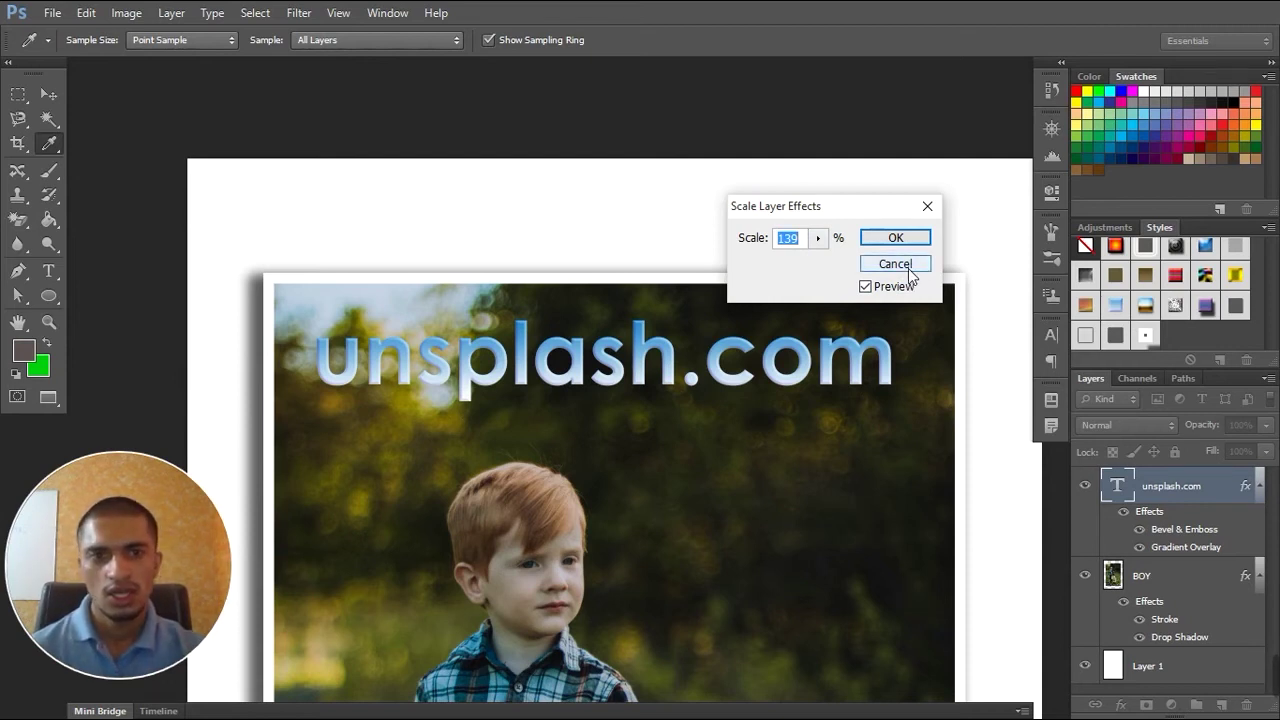
pyautogui.click(910, 268)
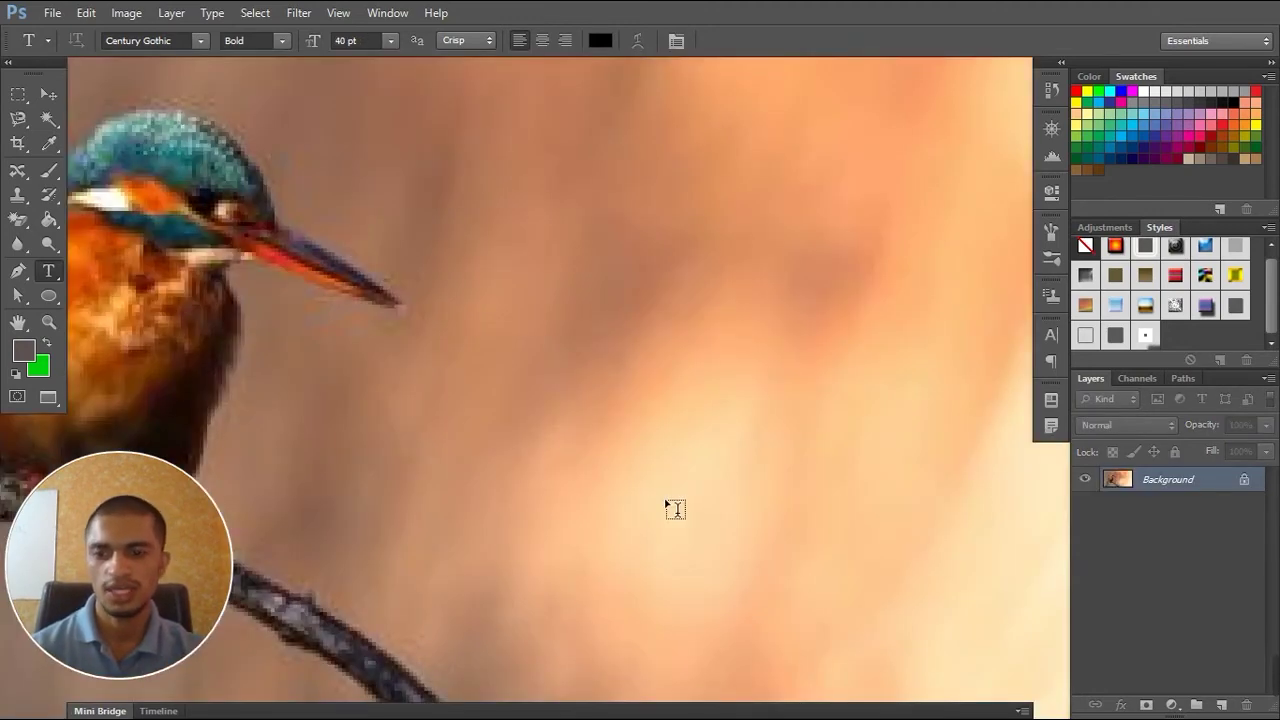
# Convert the kingfisher Background into an unlocked layer named 'bird'
pyautogui.hotkey('ctrl', '0')
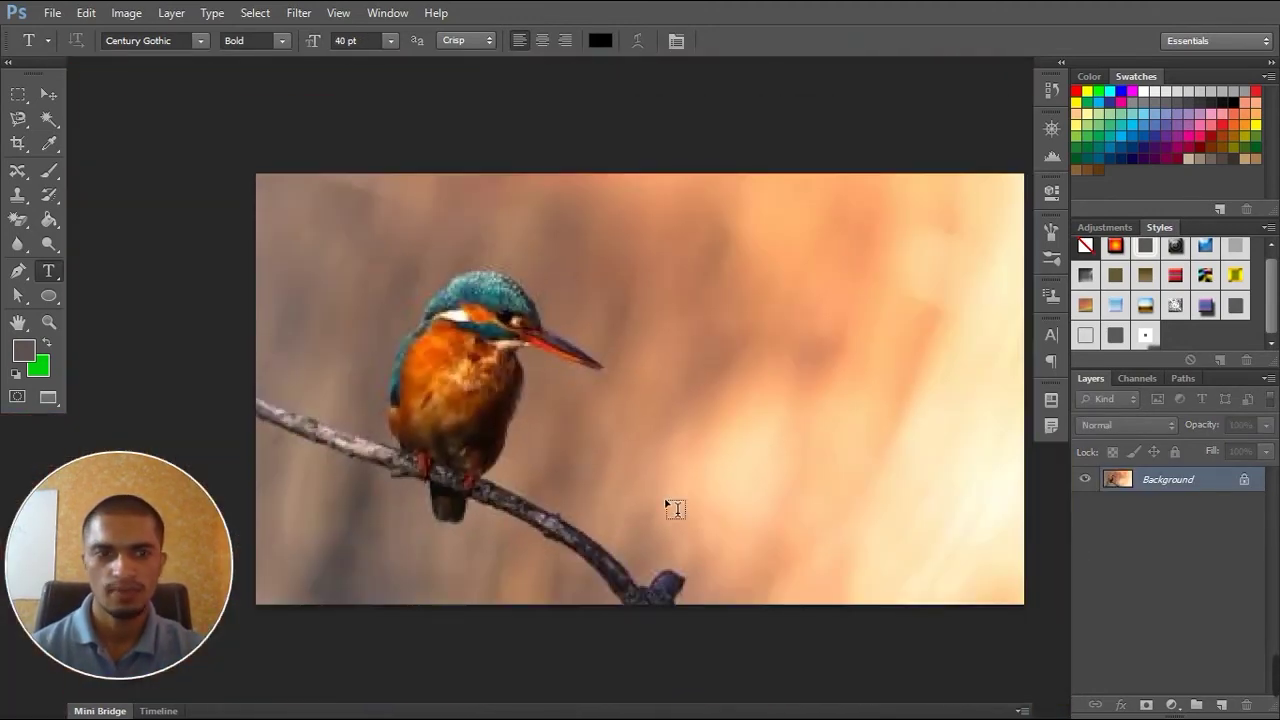
pyautogui.doubleClick(1226, 486)
pyautogui.click(822, 225)
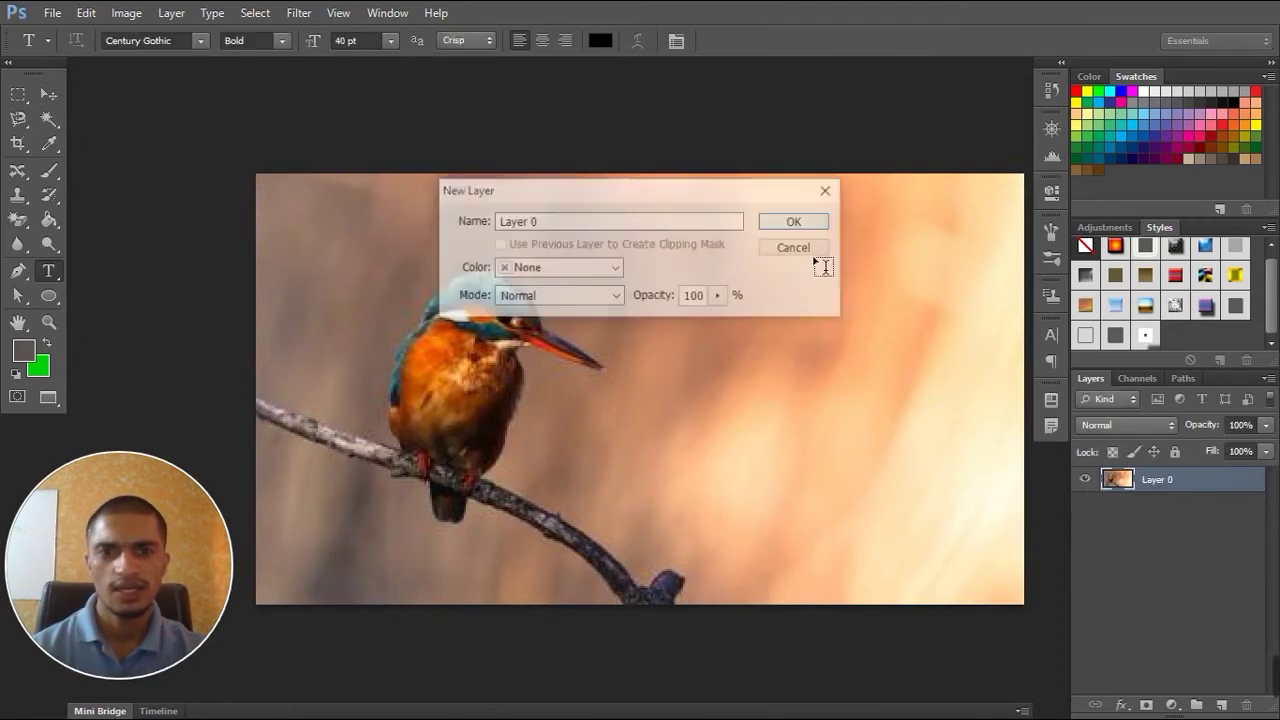
pyautogui.doubleClick(1155, 481)
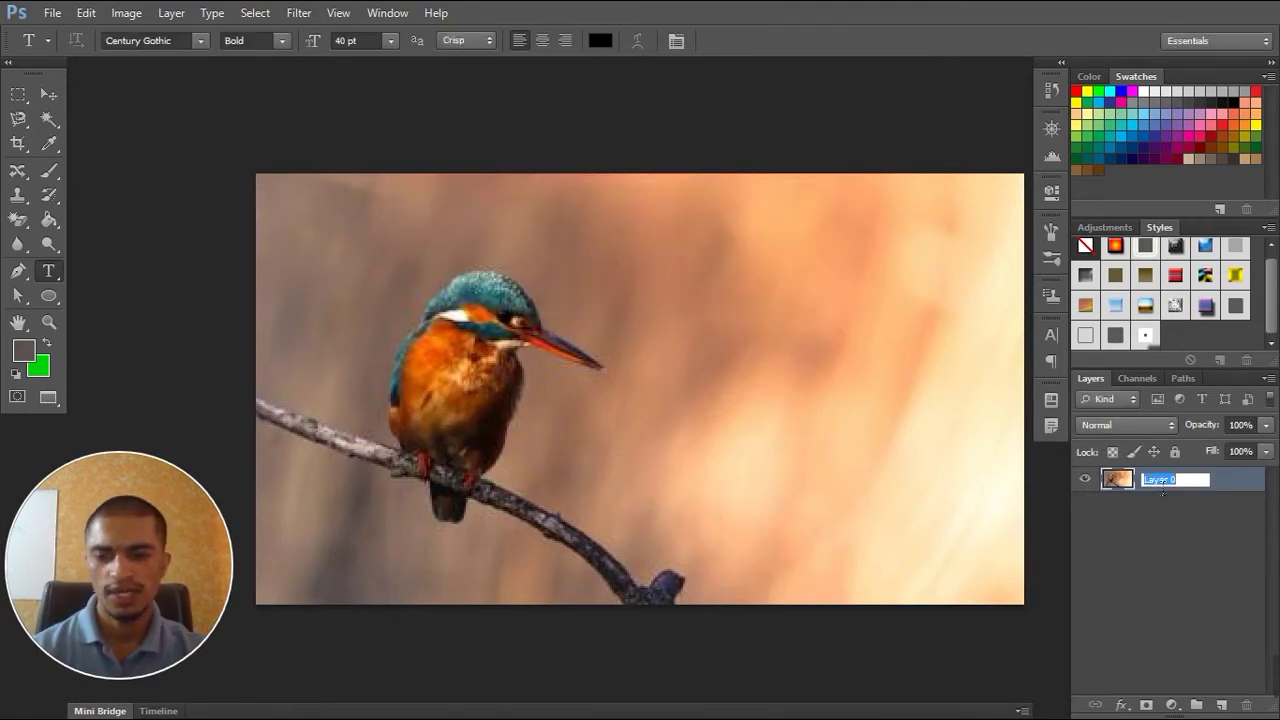
pyautogui.write('bird')
pyautogui.press('Return')
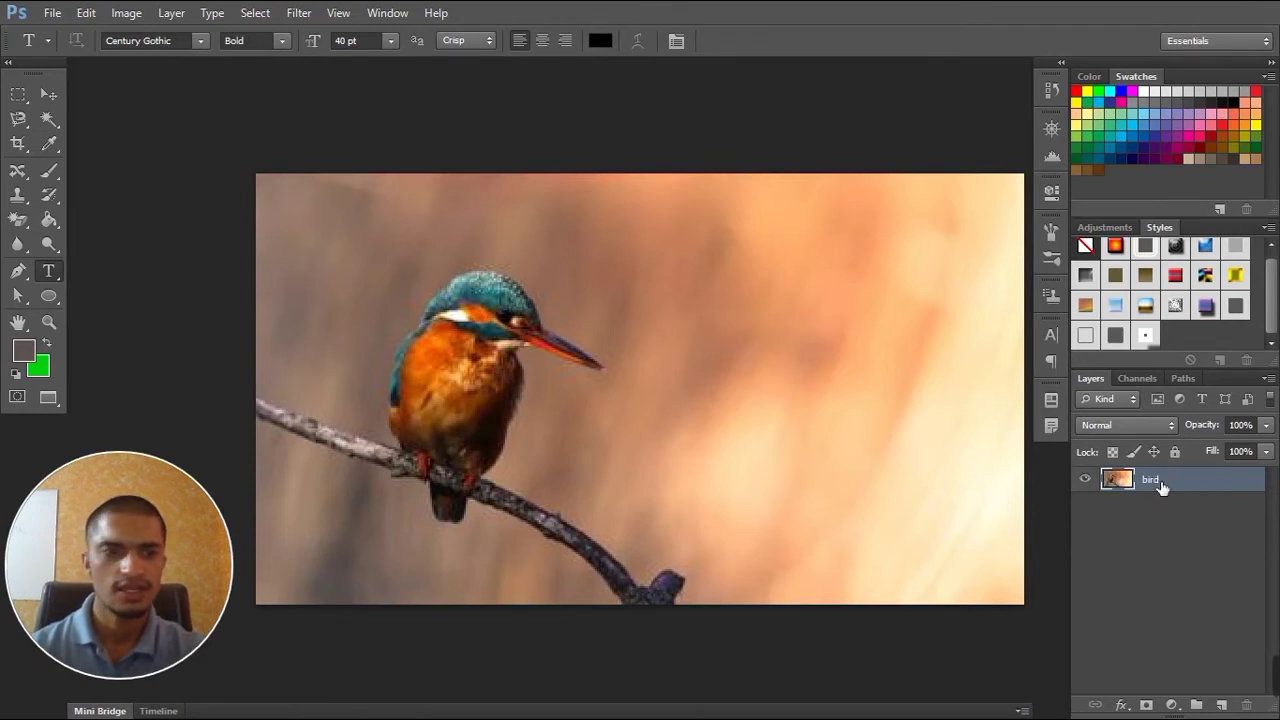
# Add a new layer below bird, fill it with white, and reselect bird
pyautogui.click(1222, 706)
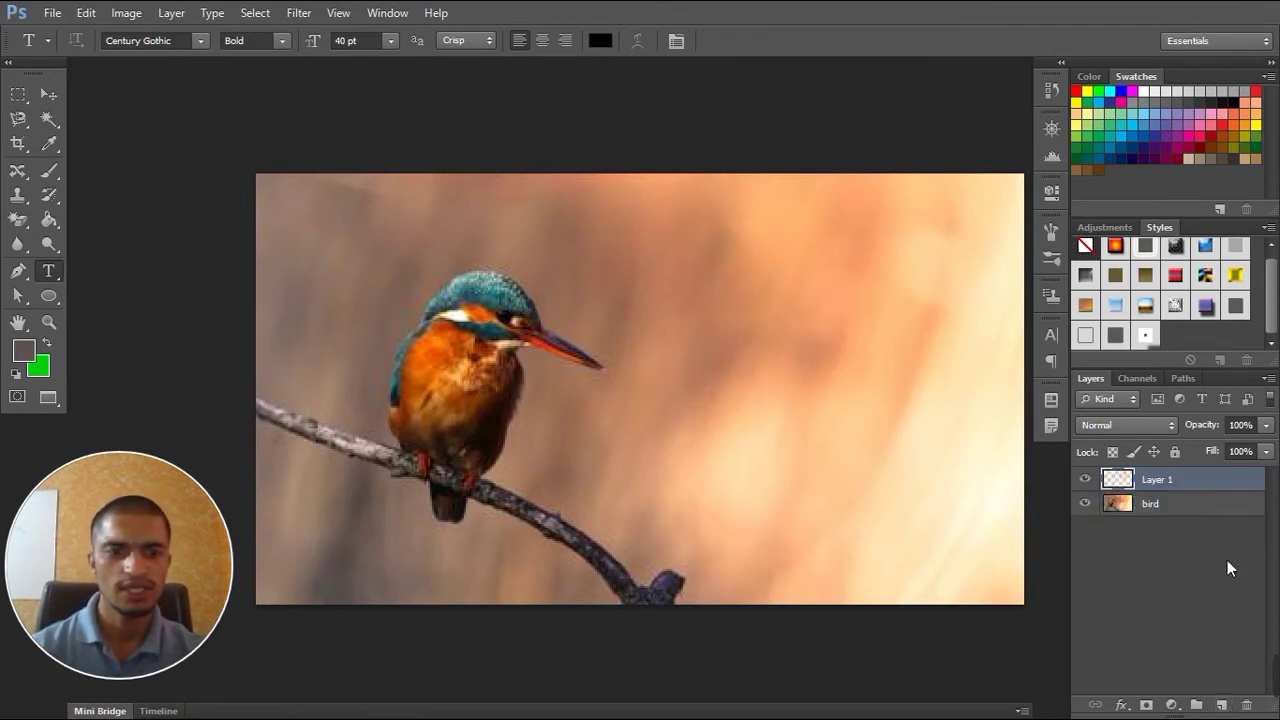
pyautogui.moveTo(1210, 487); pyautogui.dragTo(1206, 522)
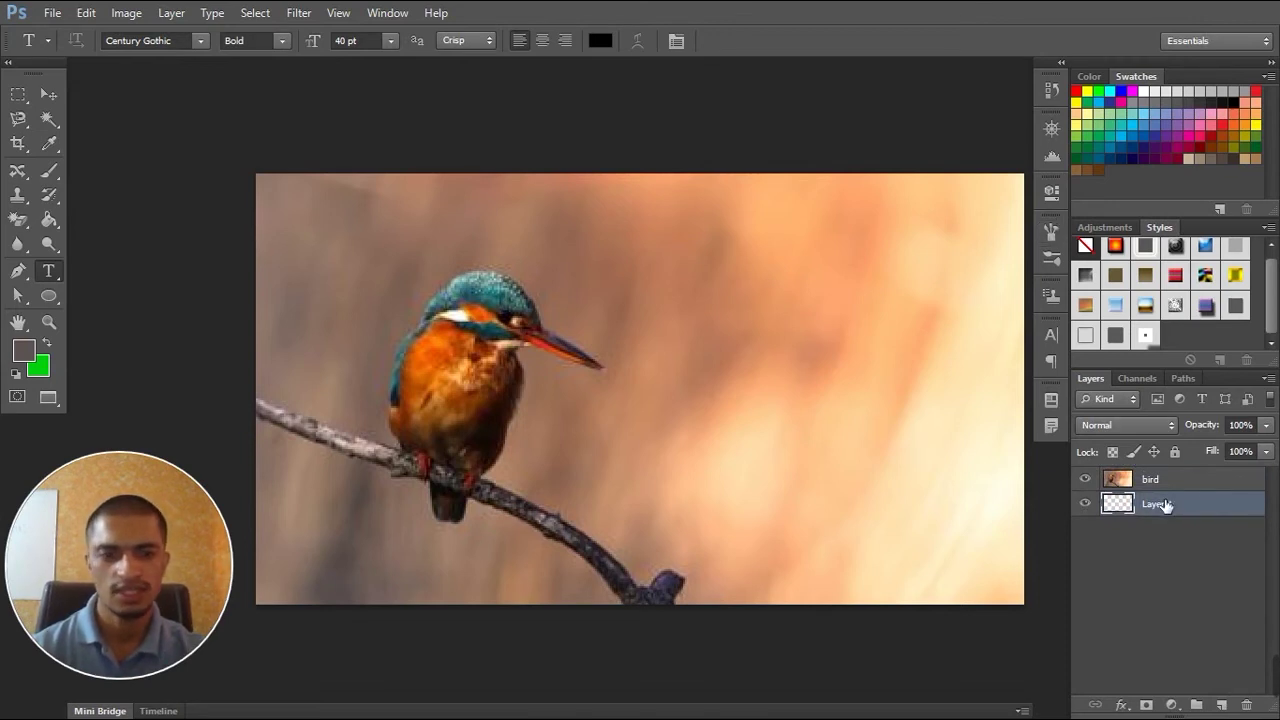
pyautogui.hotkey('shift', 'F5')
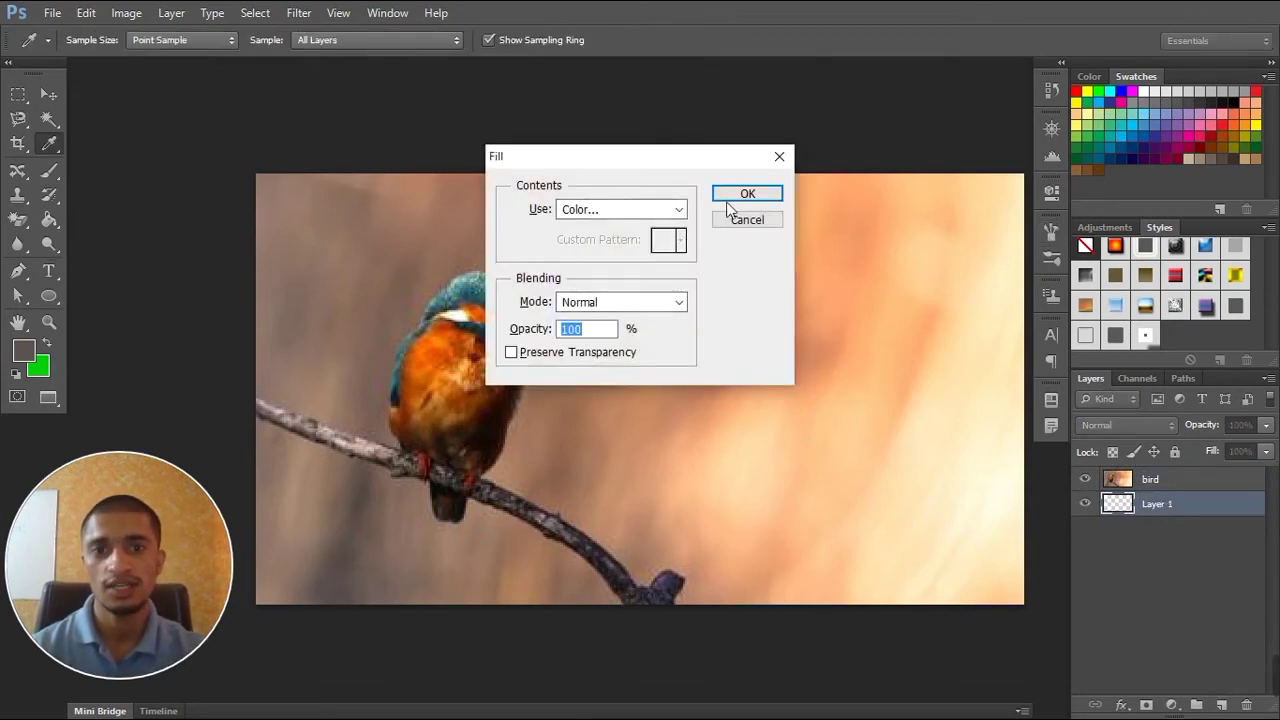
pyautogui.click(746, 194)
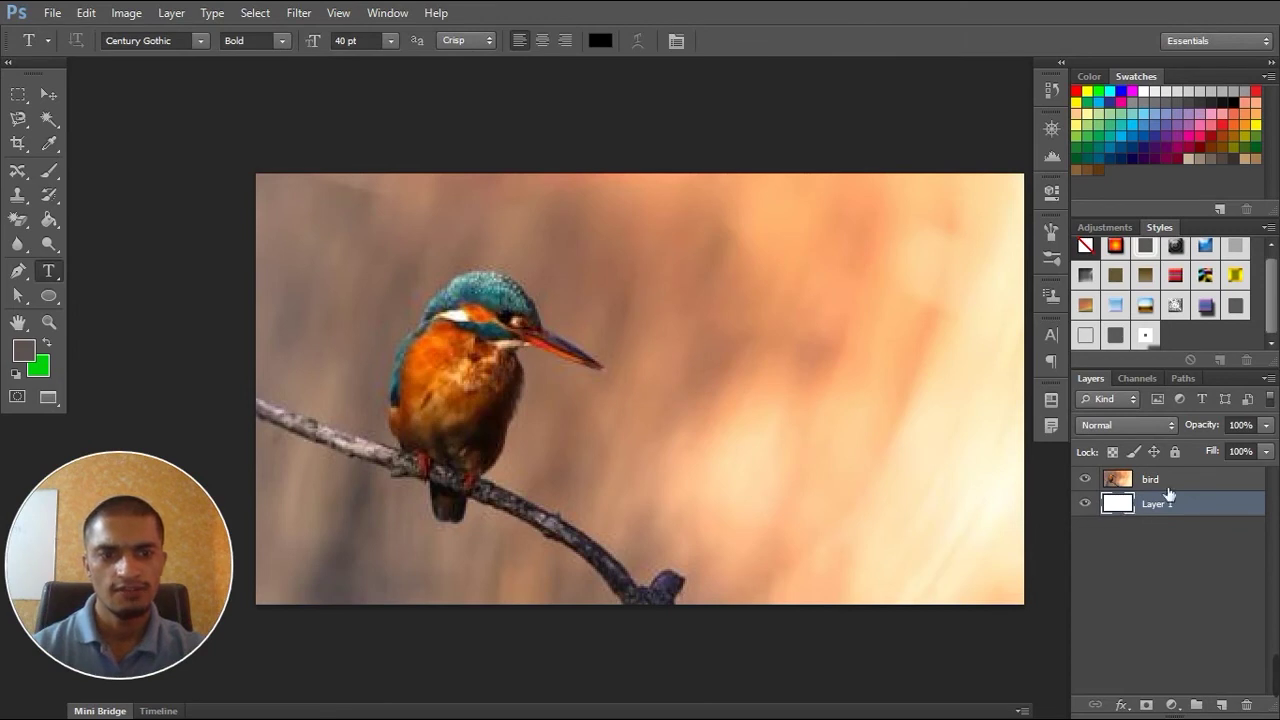
pyautogui.click(1170, 482)
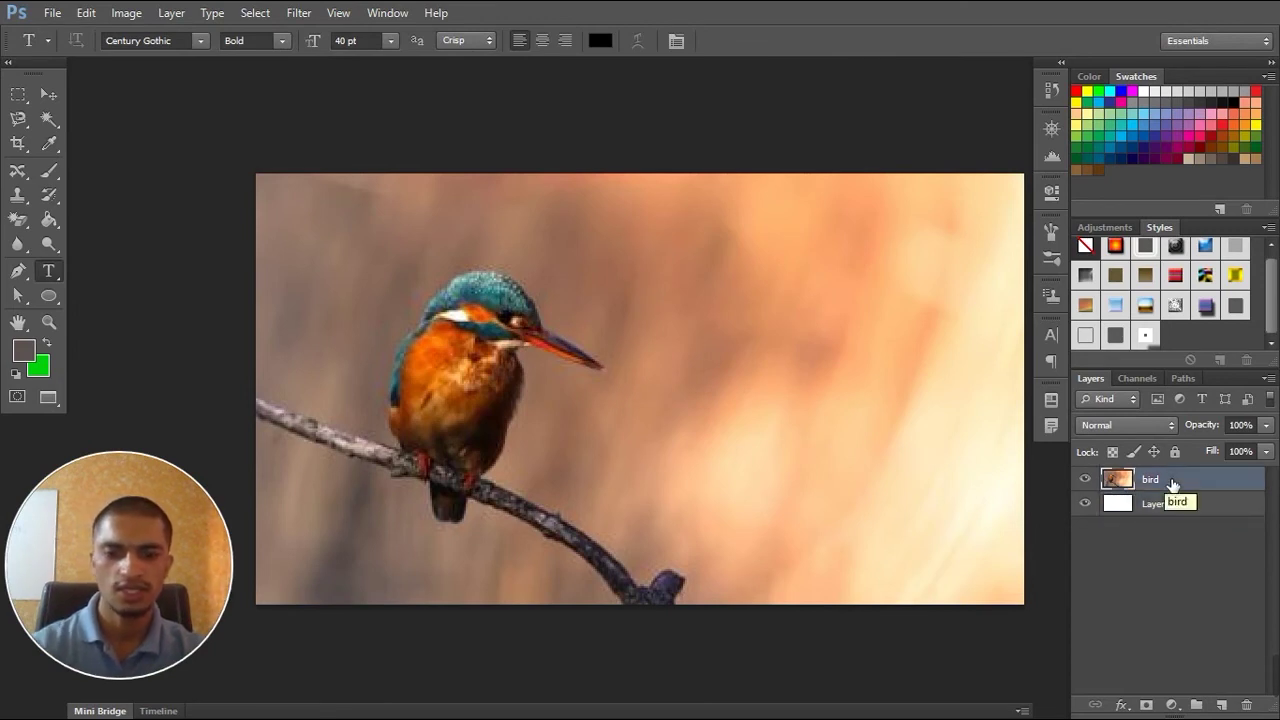
# Free-transform the bird photo down to about 83%, leaving a white margin around it
pyautogui.click(55, 93)
pyautogui.hotkey('ctrl', 't')
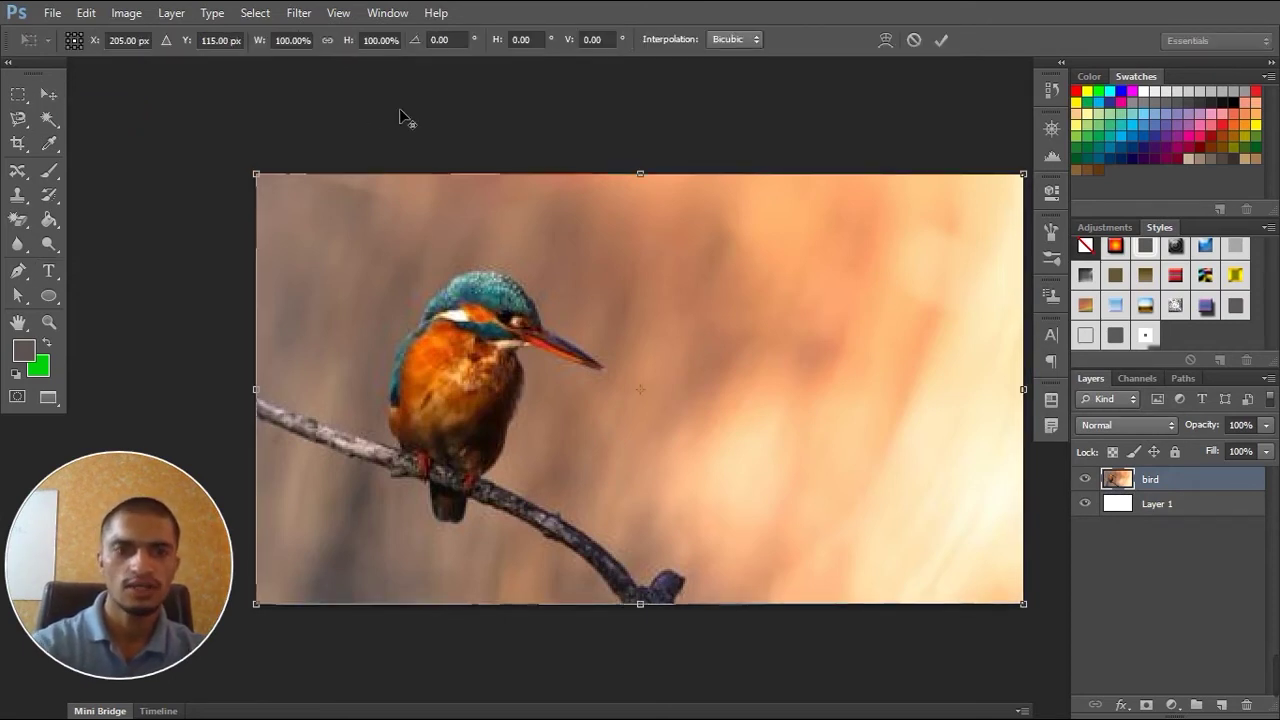
pyautogui.moveTo(1030, 184); pyautogui.dragTo(970, 218)
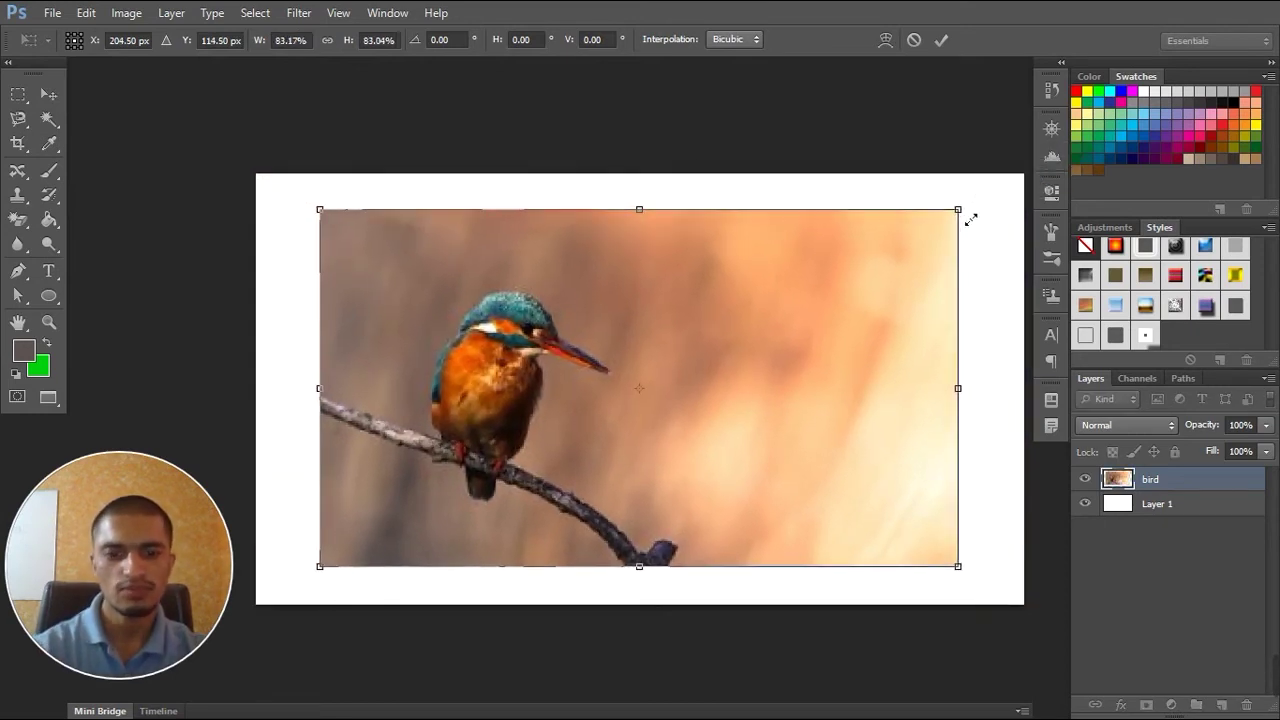
pyautogui.press('Return')
pyautogui.press('t')
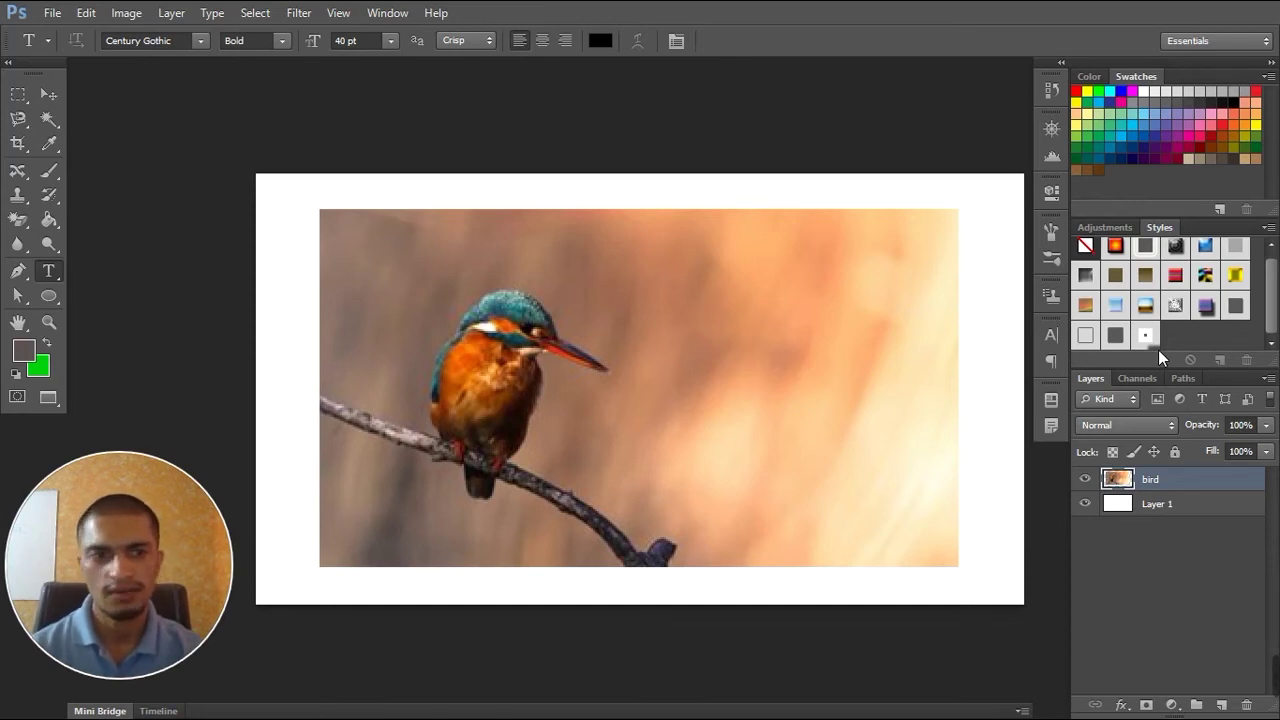
# Apply the saved stroke-and-drop-shadow frame style from the Styles panel to the bird layer
pyautogui.click(1152, 336)
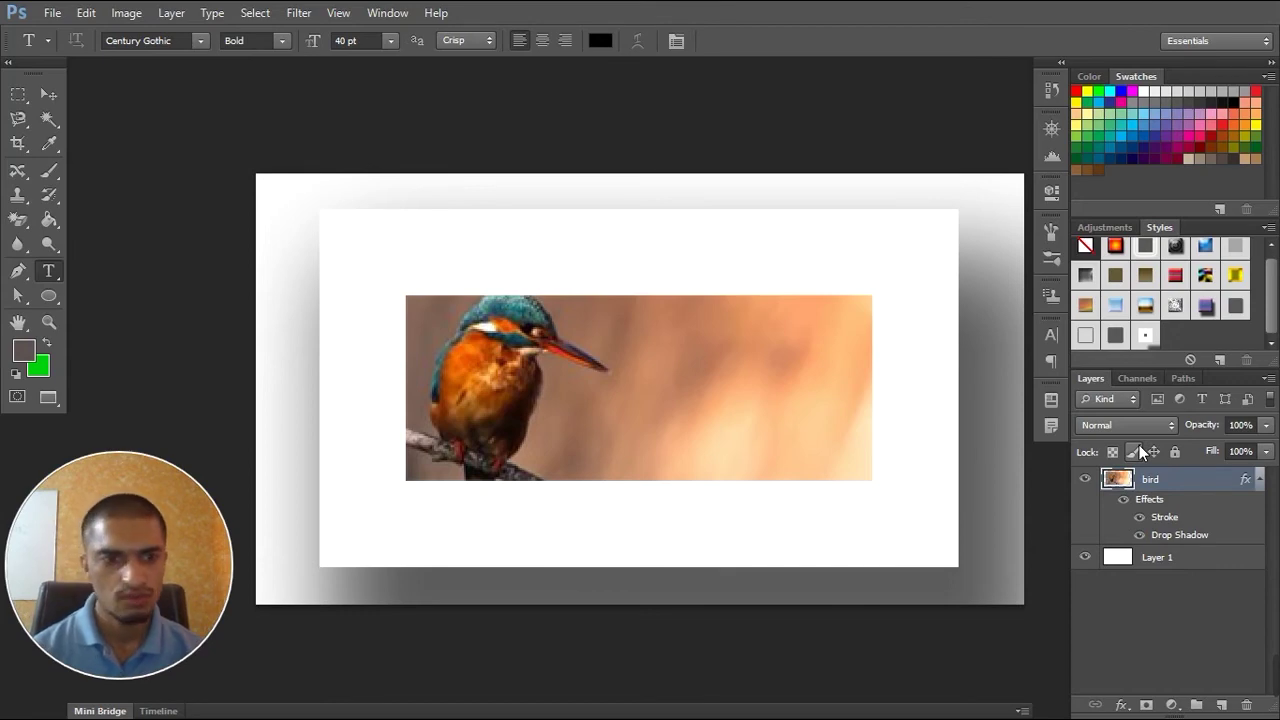
pyautogui.doubleClick(1166, 519)
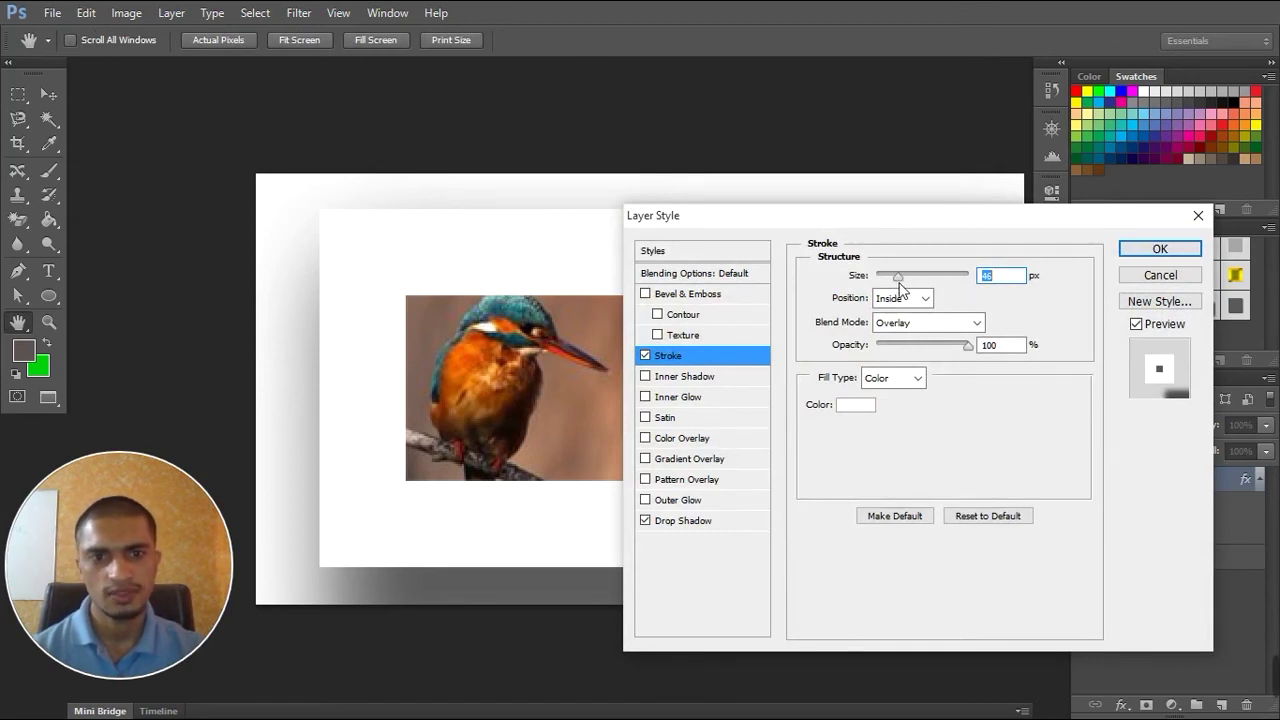
pyautogui.moveTo(900, 278); pyautogui.dragTo(884, 276)
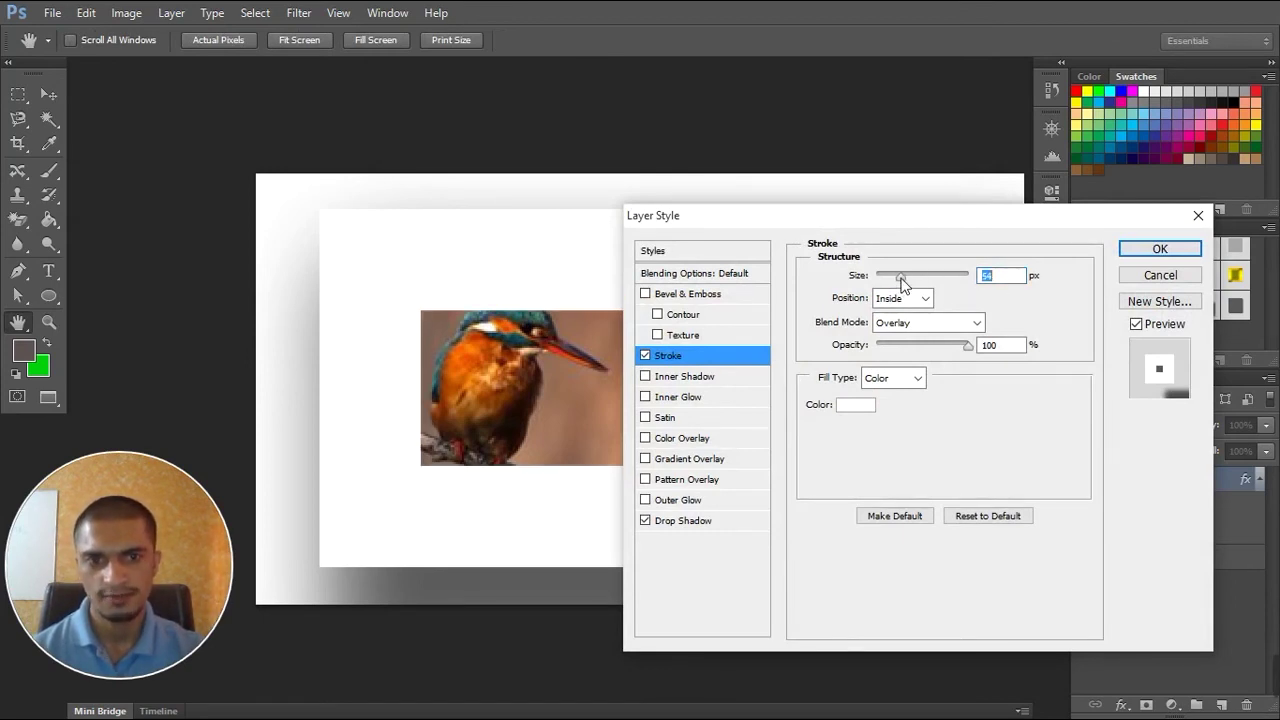
pyautogui.moveTo(886, 280); pyautogui.dragTo(881, 280)
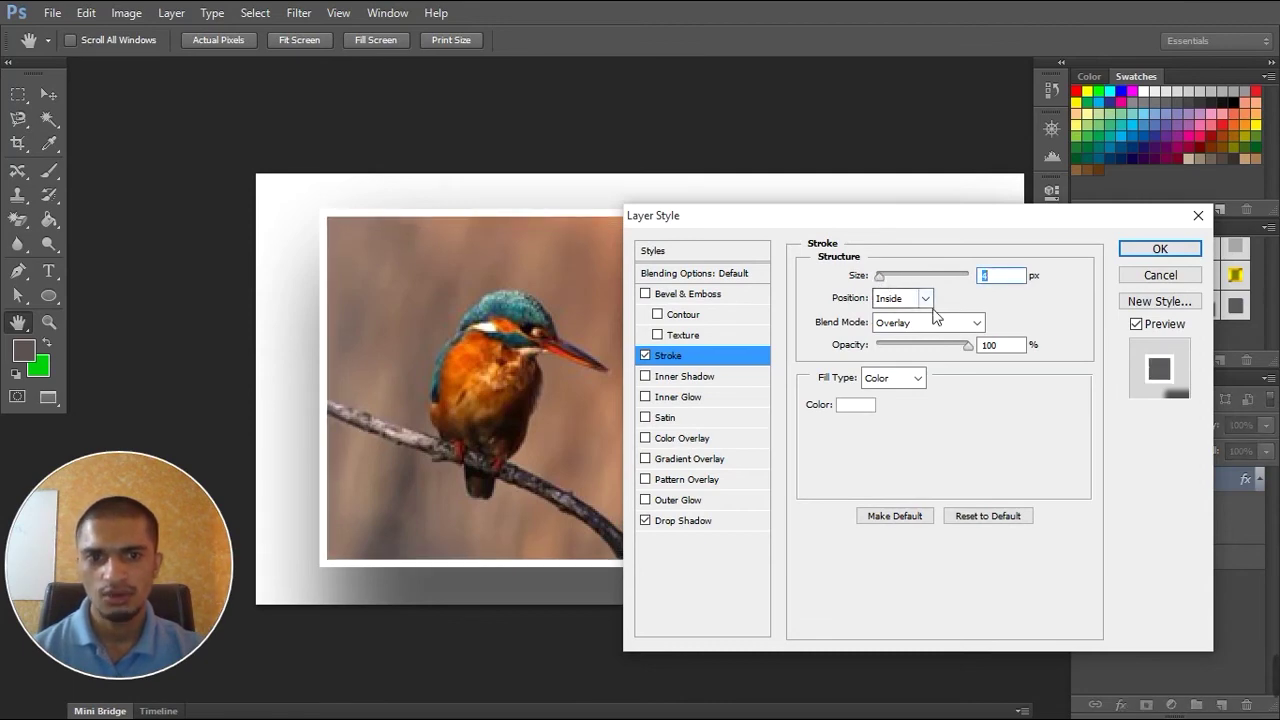
pyautogui.click(700, 521)
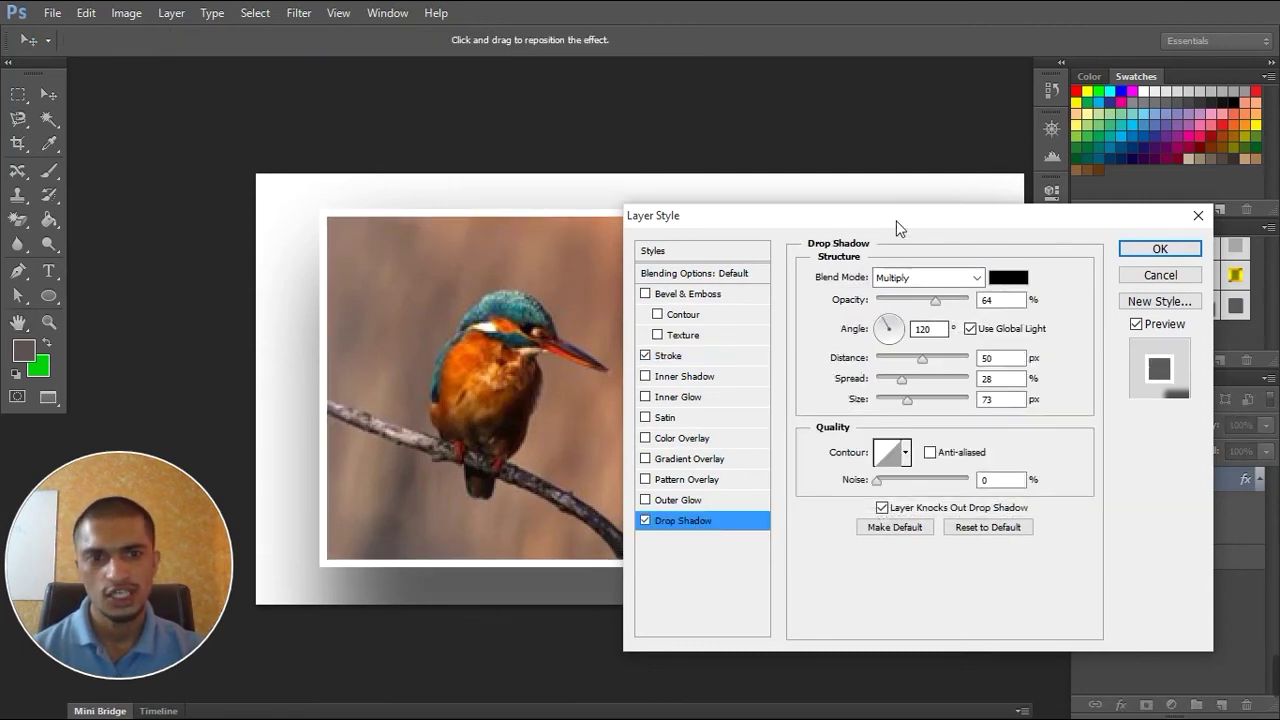
pyautogui.moveTo(900, 226)
pyautogui.mouseDown()
pyautogui.moveTo(1116, 184)
pyautogui.moveTo(968, 46)
pyautogui.mouseUp()
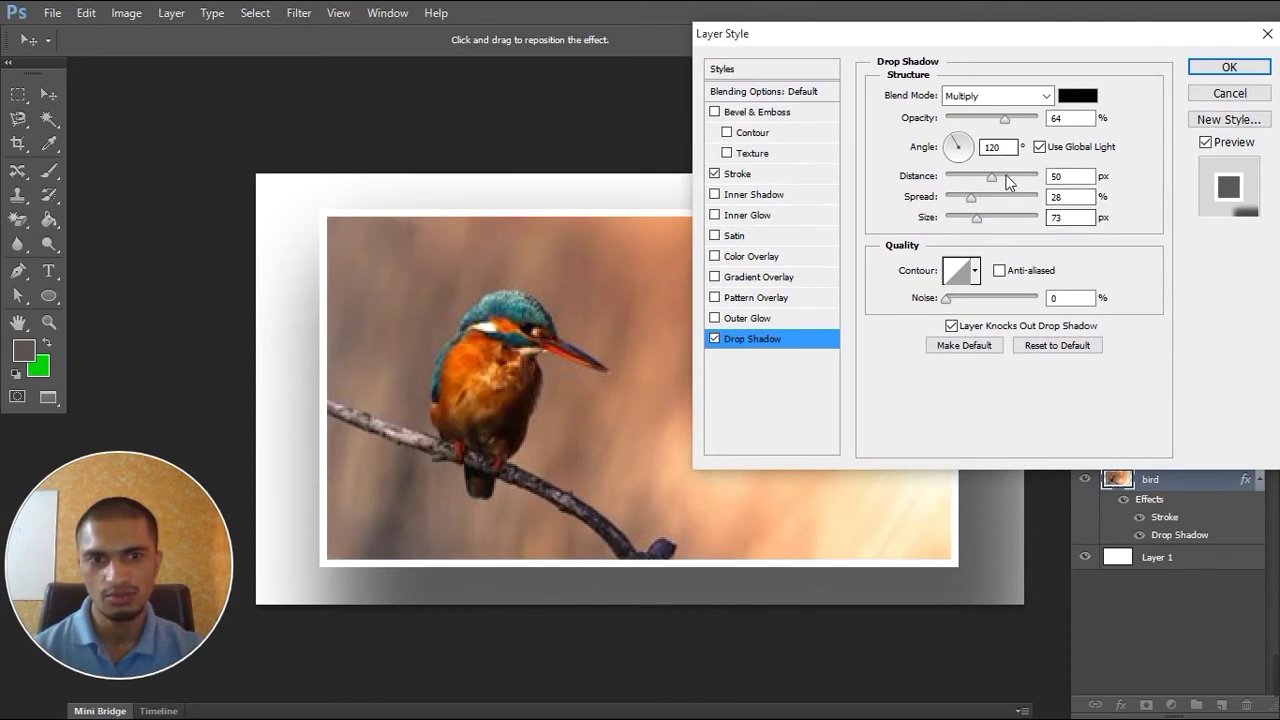
pyautogui.moveTo(993, 179)
pyautogui.mouseDown()
pyautogui.moveTo(958, 180)
pyautogui.moveTo(950, 224)
pyautogui.mouseUp()
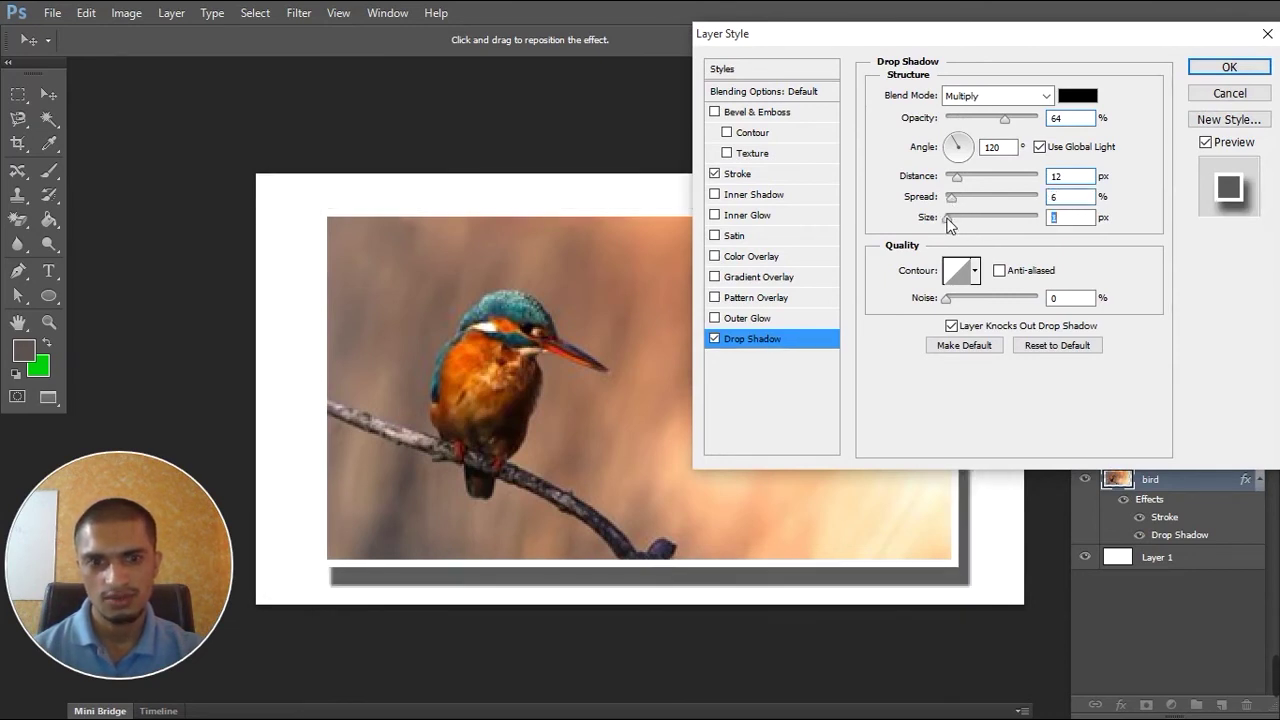
pyautogui.click(965, 141)
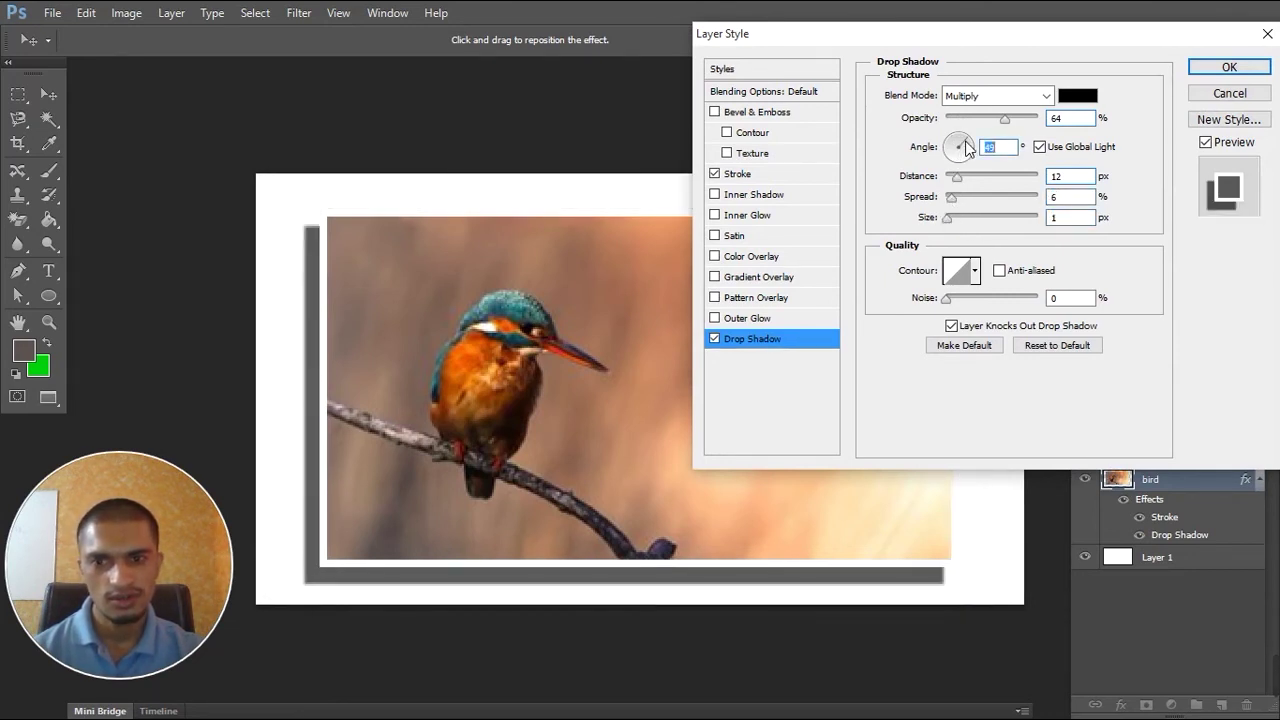
pyautogui.click(968, 146)
pyautogui.moveTo(957, 177); pyautogui.dragTo(951, 217)
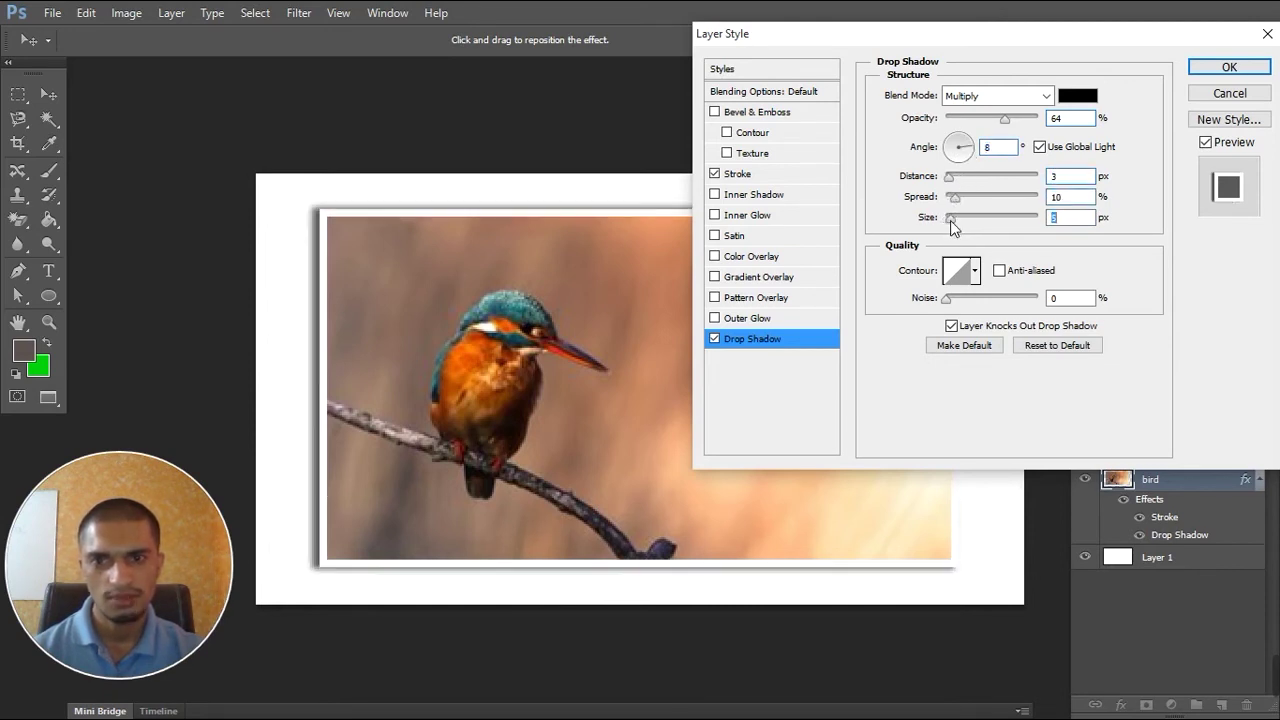
pyautogui.click(973, 144)
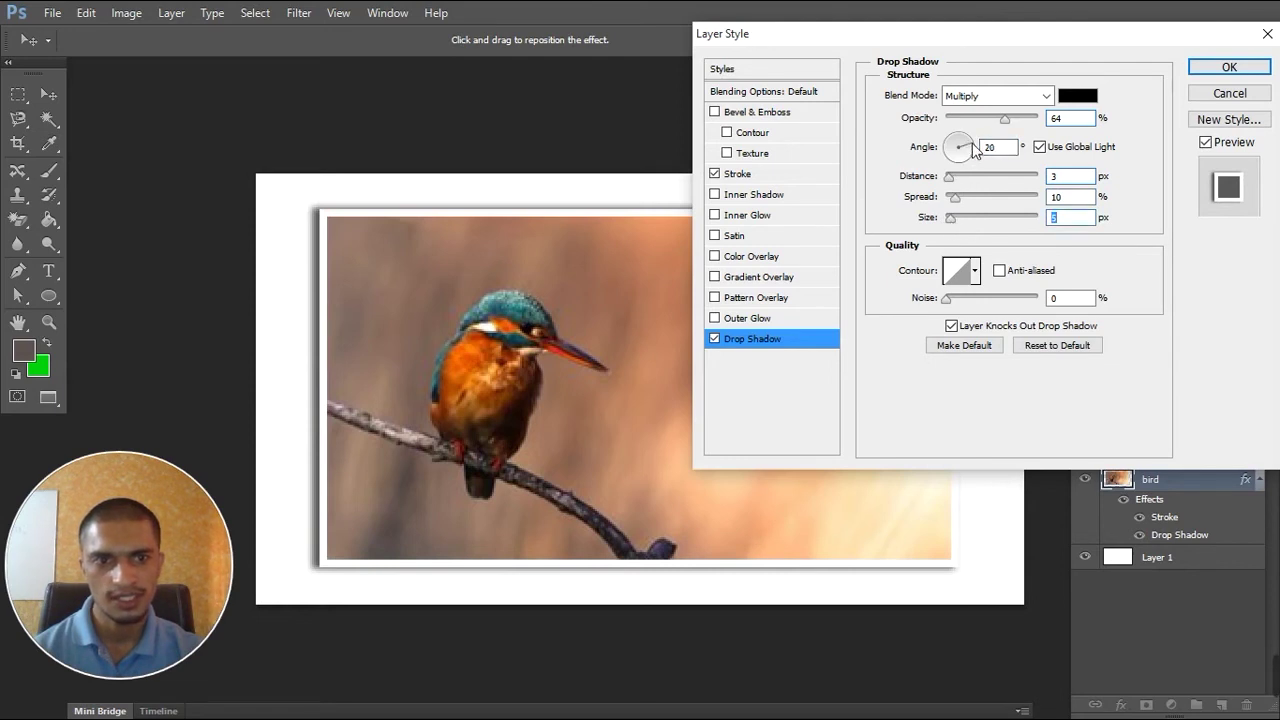
pyautogui.click(975, 148)
pyautogui.moveTo(975, 148); pyautogui.dragTo(975, 136)
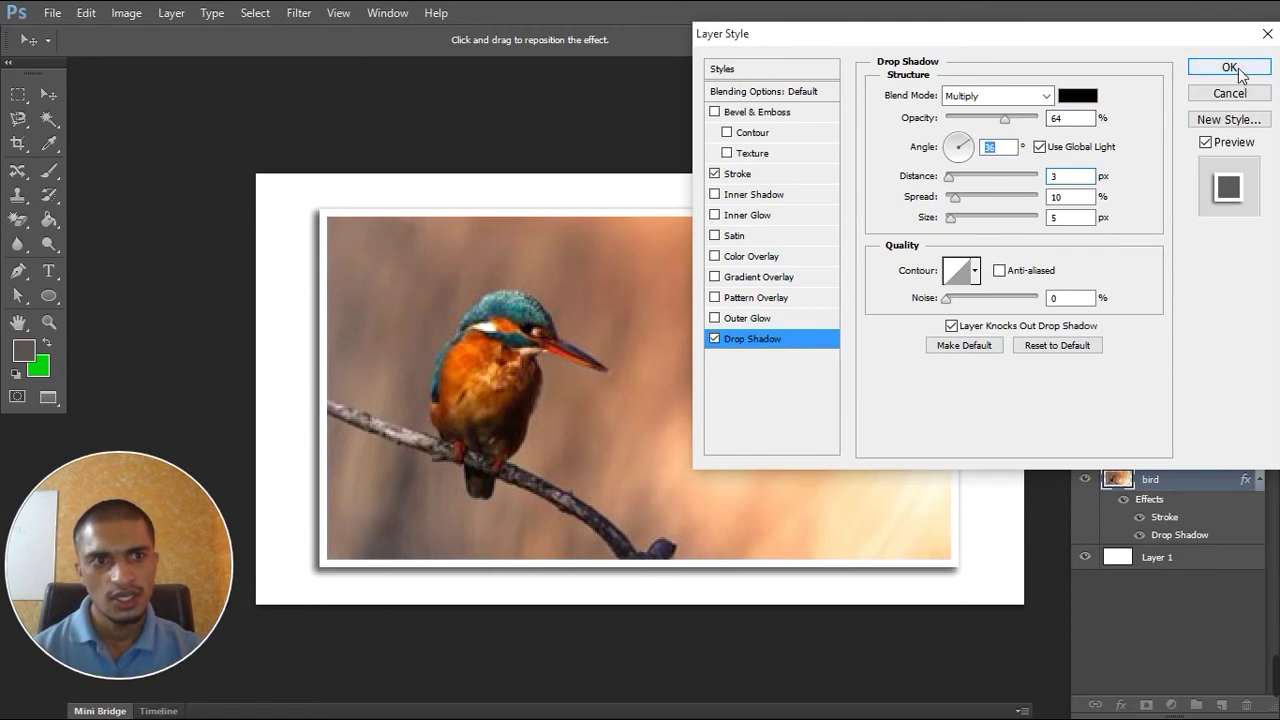
pyautogui.moveTo(996, 35)
pyautogui.mouseDown()
pyautogui.moveTo(1160, 8)
pyautogui.moveTo(947, 106)
pyautogui.mouseUp()
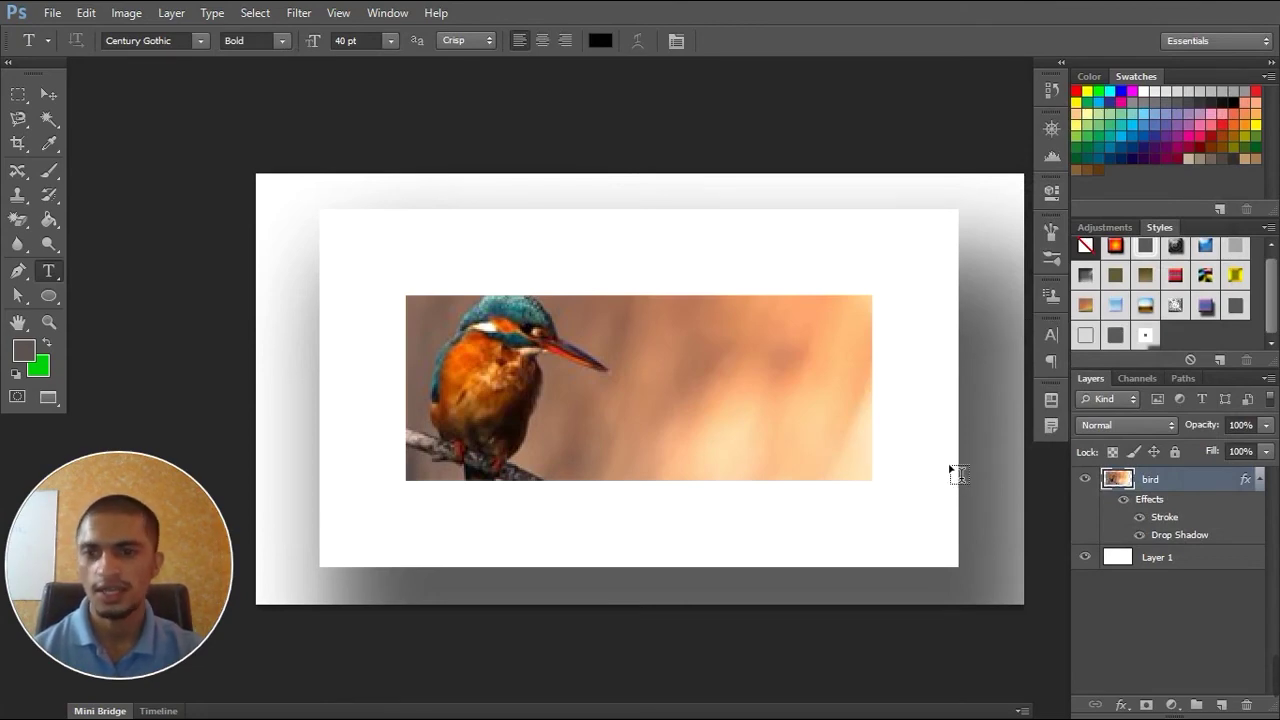
# Scale the bird layer's stroke and shadow effects to 8% with Scale Effects
pyautogui.click(184, 16)
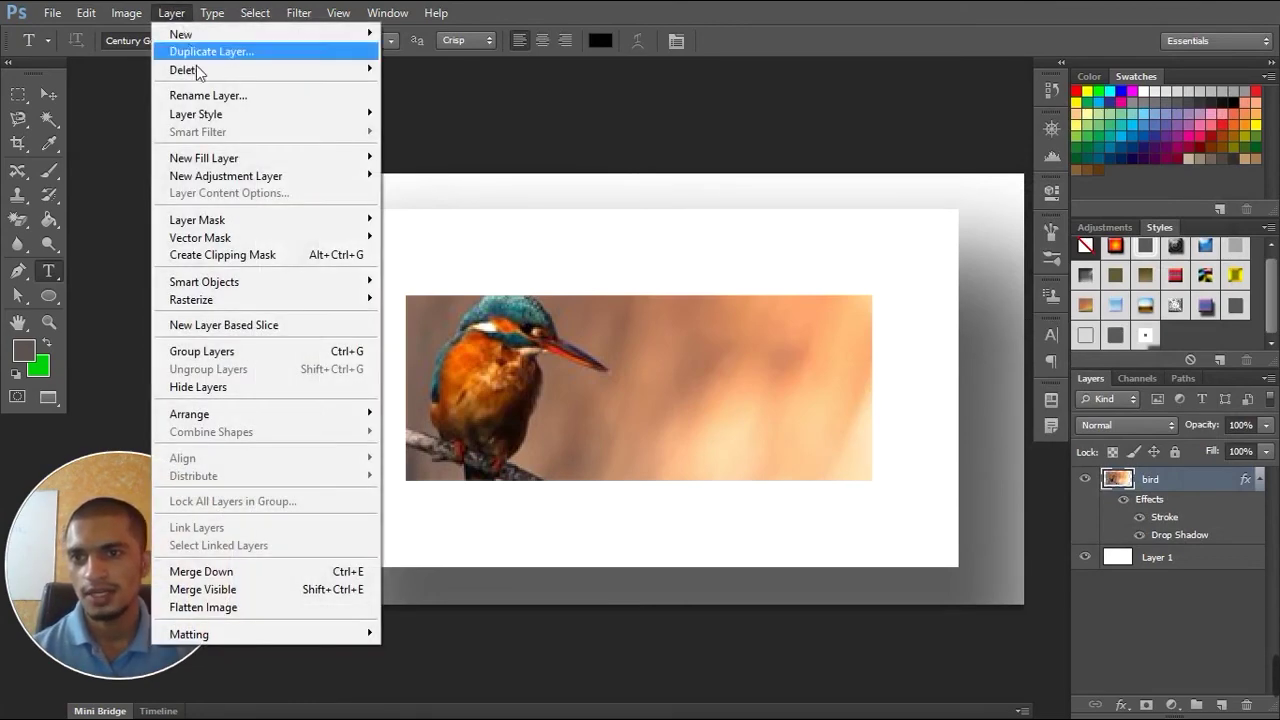
pyautogui.moveTo(196, 114)
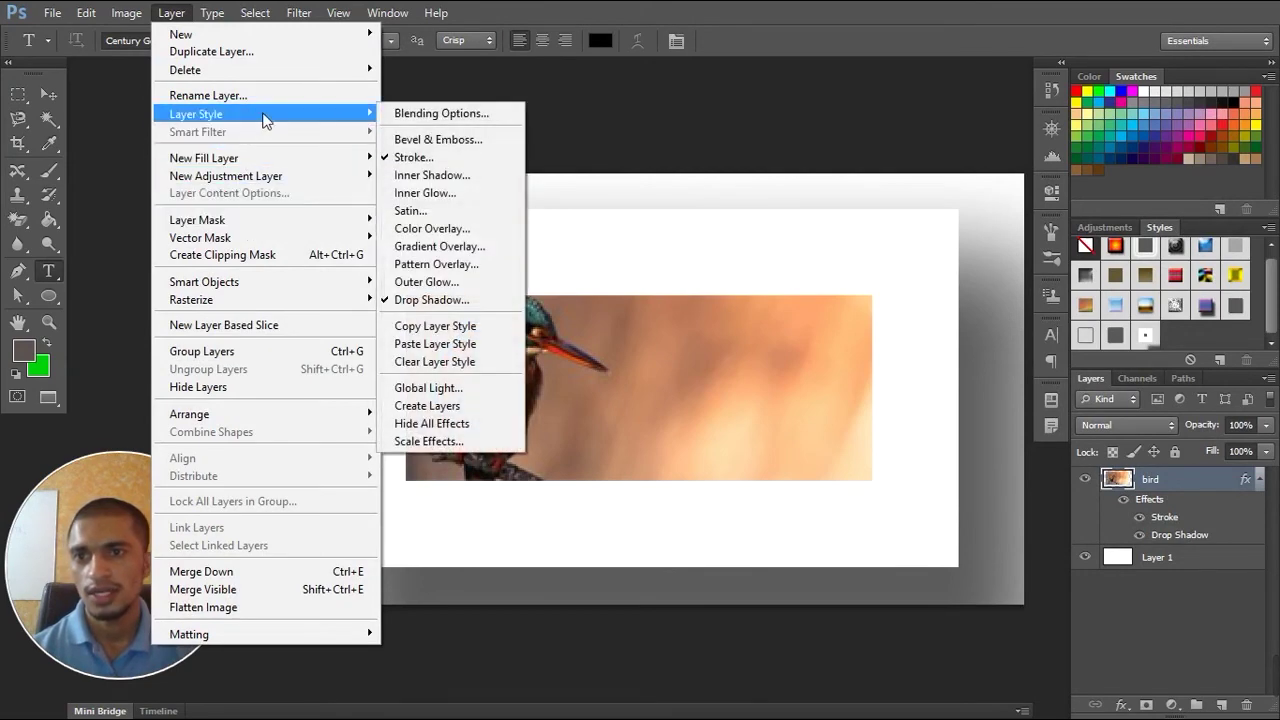
pyautogui.click(449, 440)
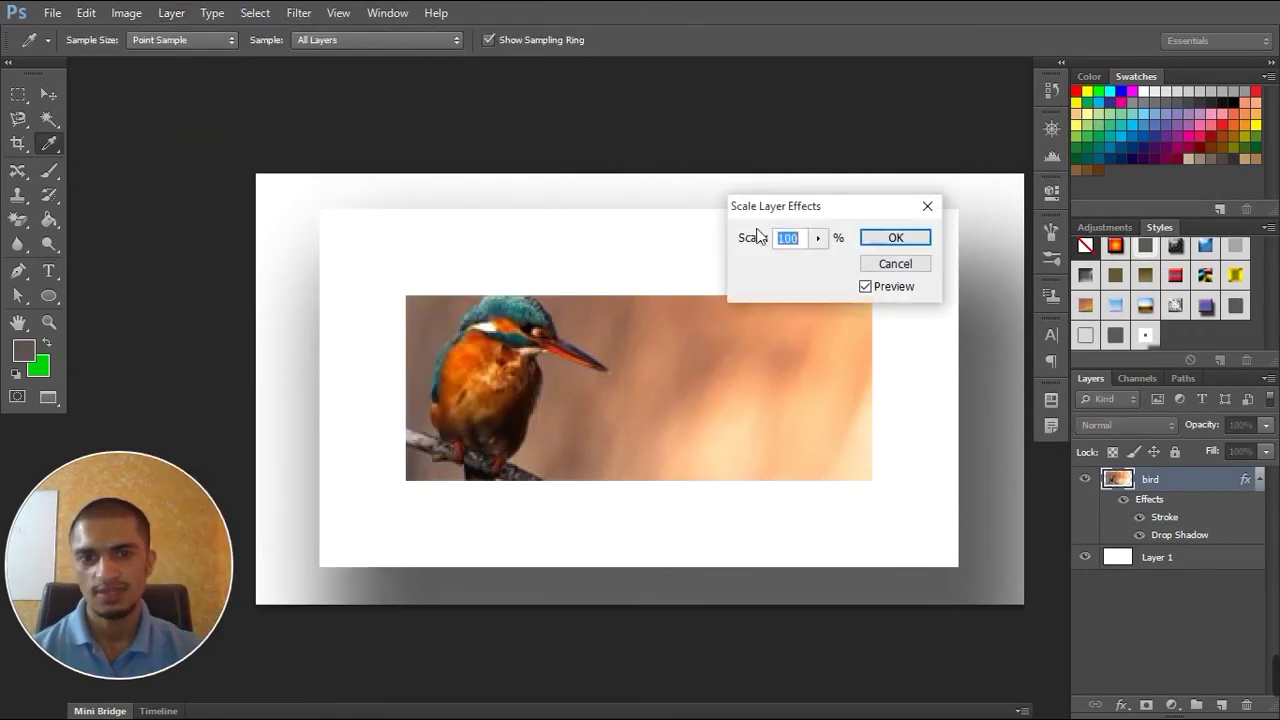
pyautogui.click(818, 238)
pyautogui.moveTo(815, 259); pyautogui.dragTo(810, 268)
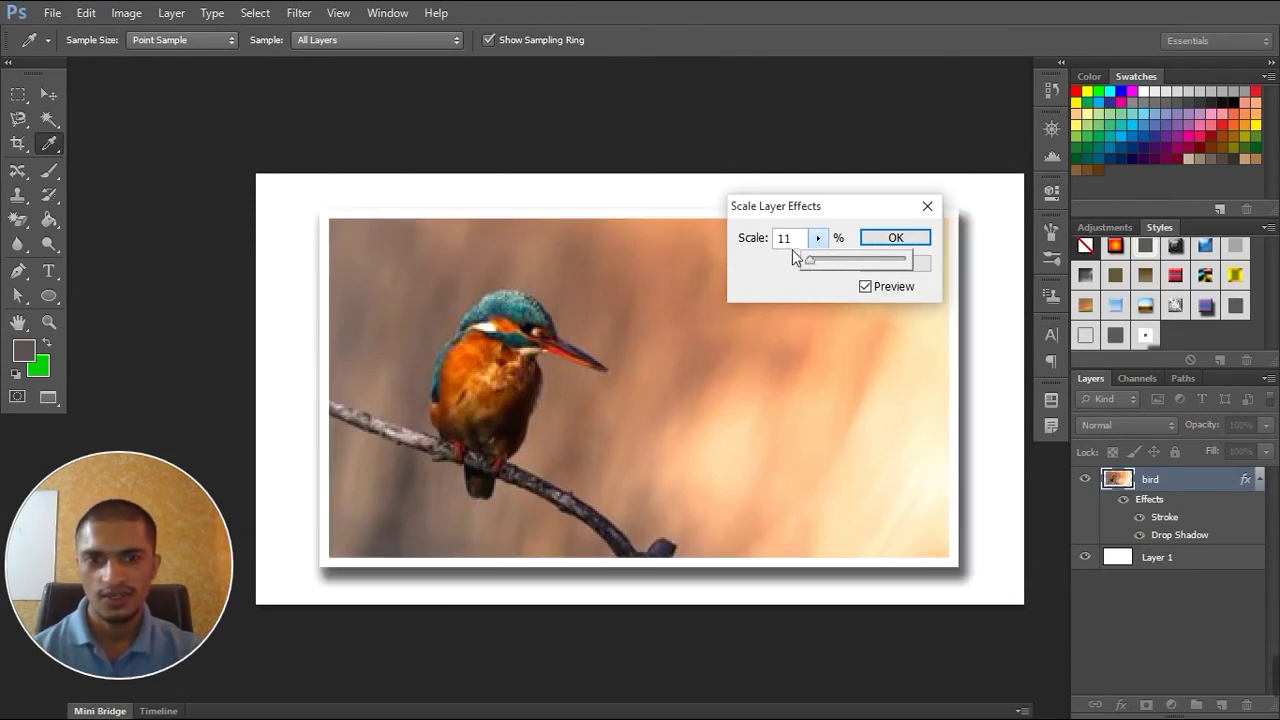
pyautogui.click(785, 245)
pyautogui.write('8')
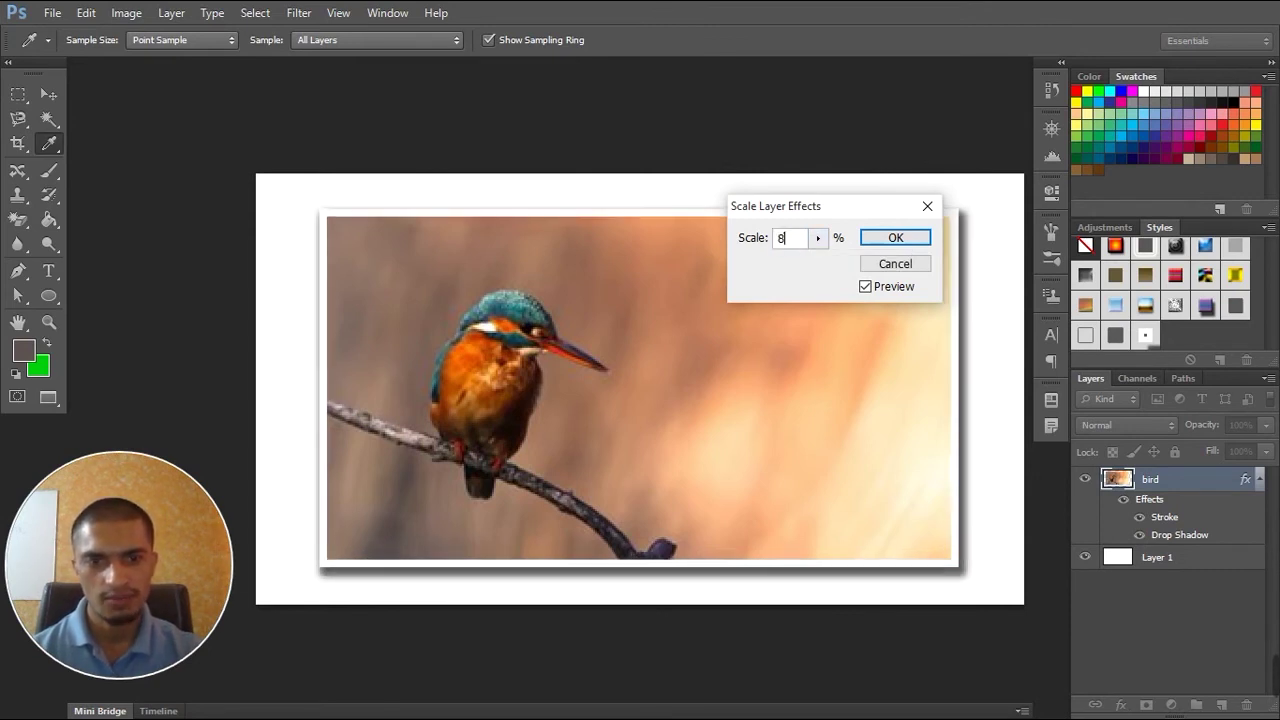
pyautogui.press('Return')
pyautogui.press('t')
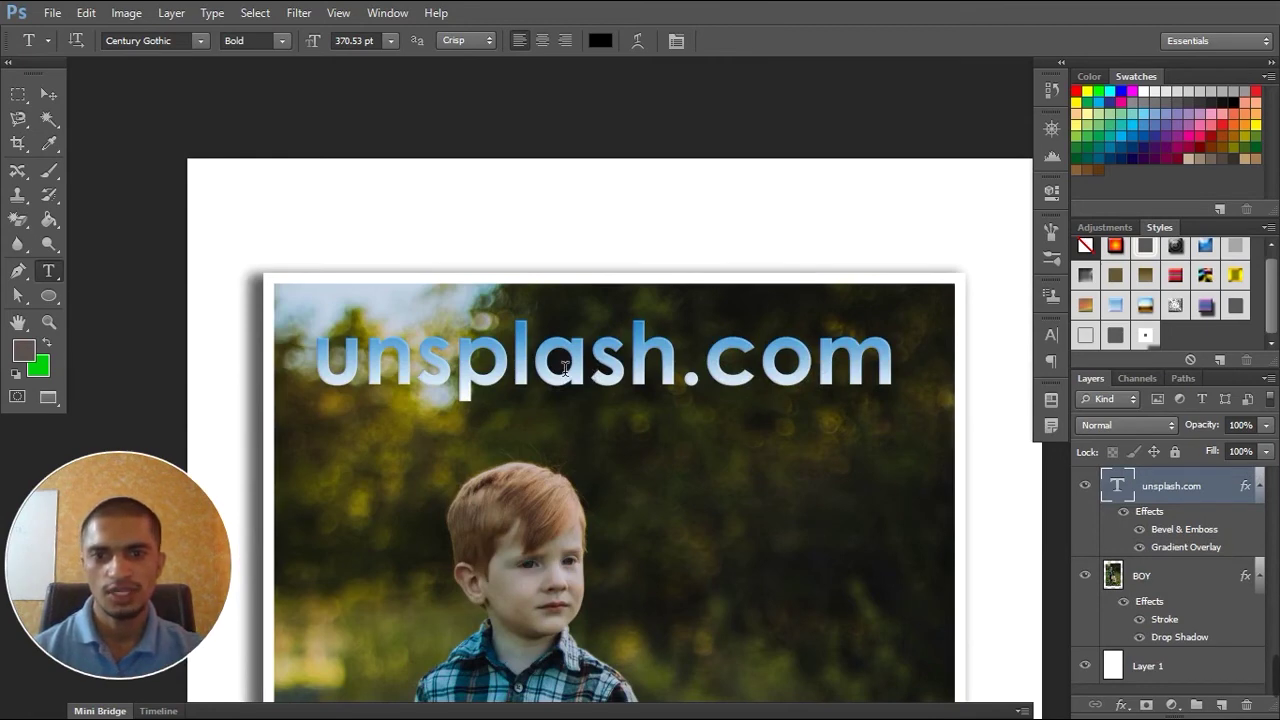
# Clear the unsplash.com layer's style, removing its Bevel & Emboss and Gradient Overlay
pyautogui.rightClick(1170, 495)
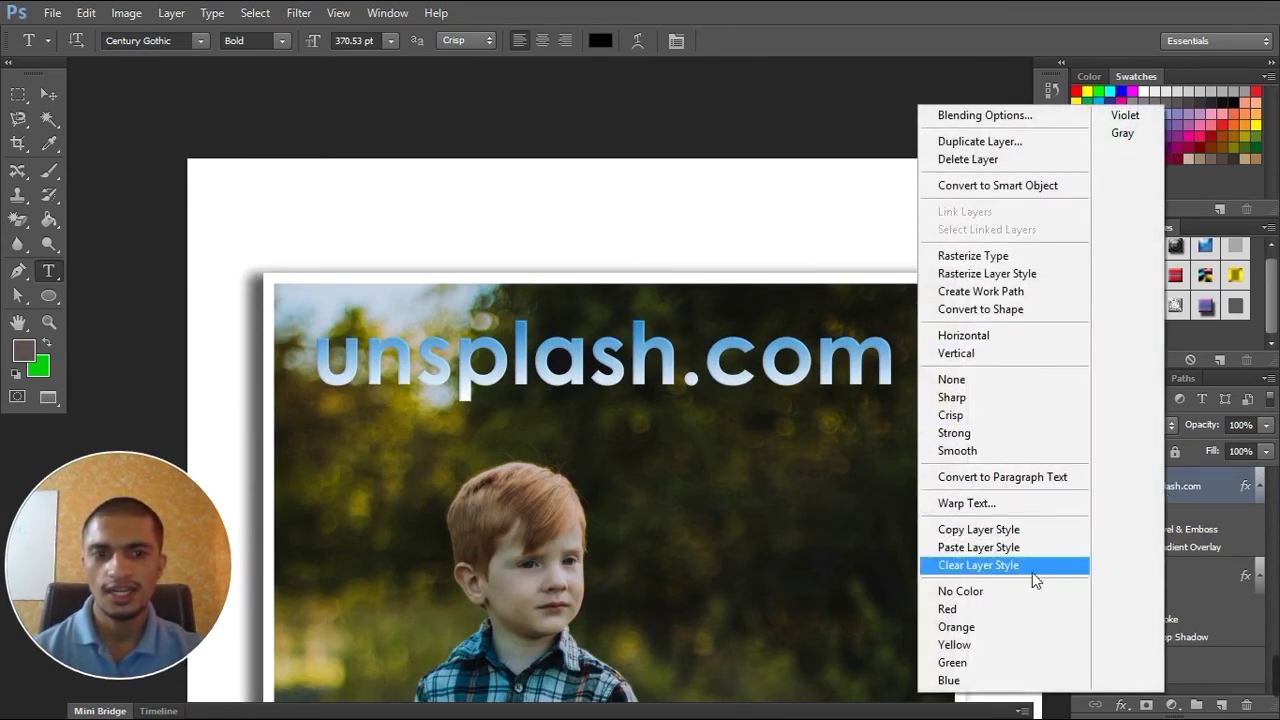
pyautogui.click(975, 565)
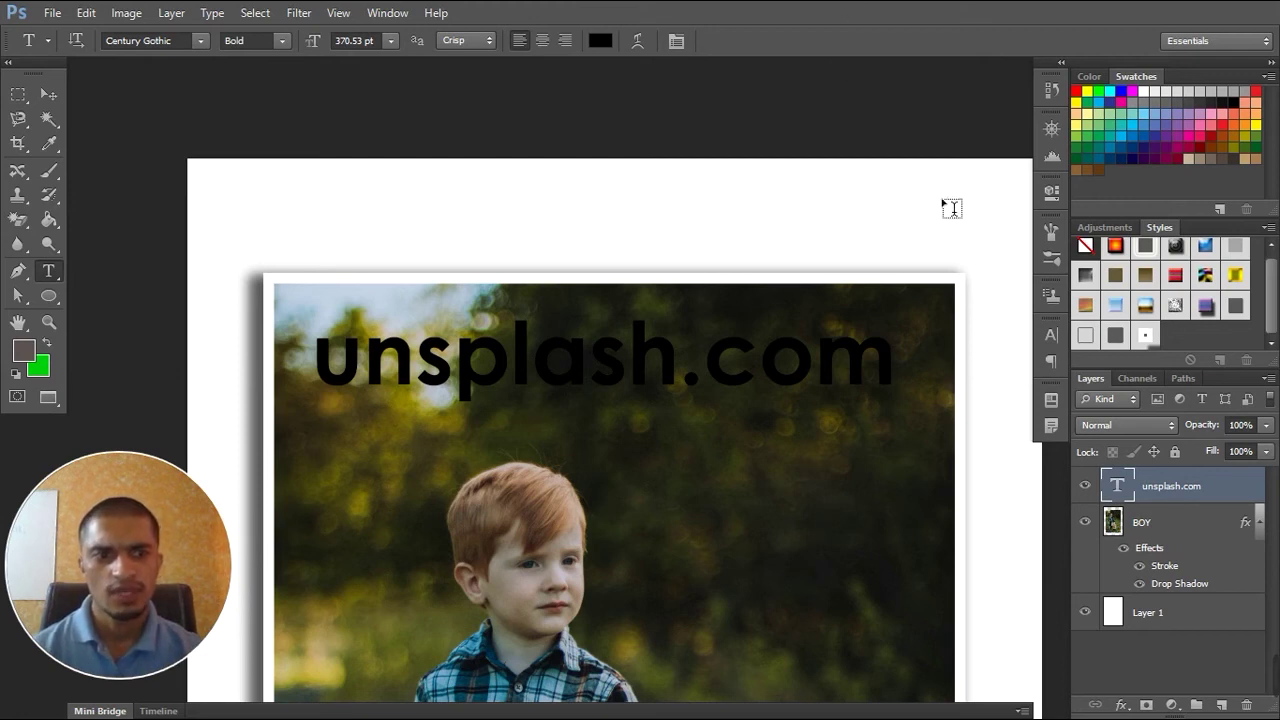
# Set the unsplash.com text layer's Fill to 0%
pyautogui.click(1266, 451)
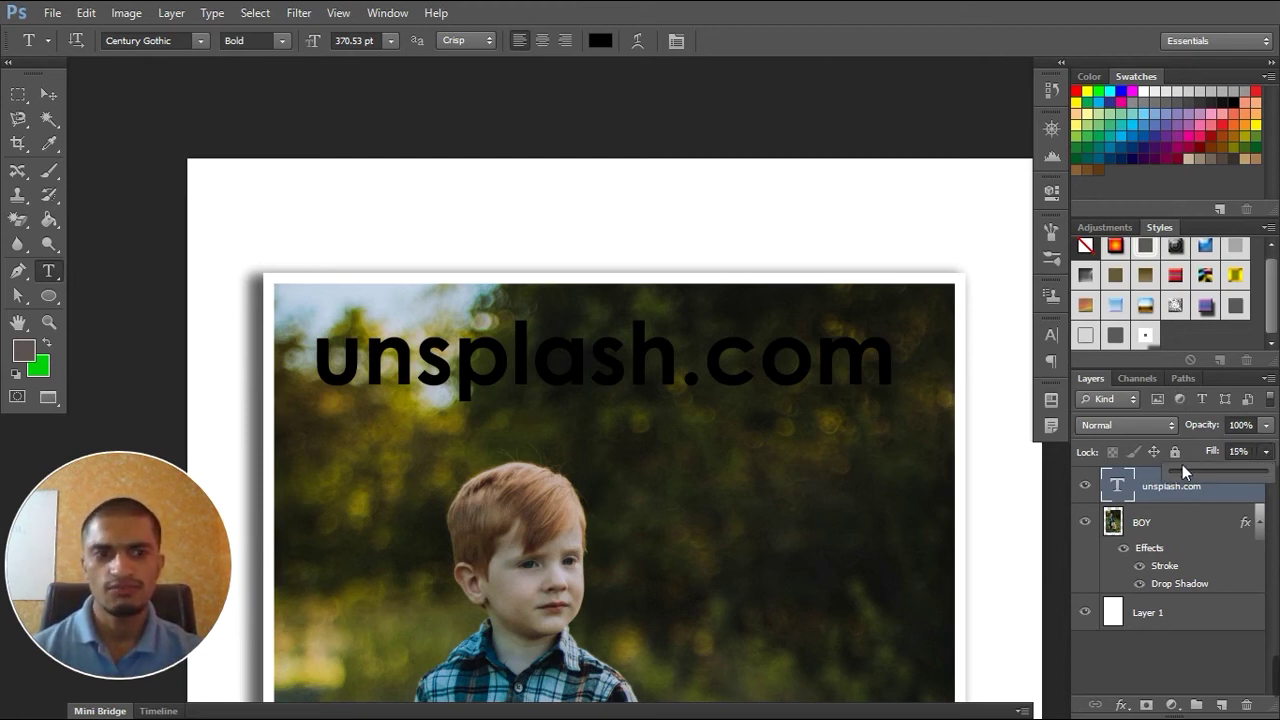
pyautogui.moveTo(1182, 464); pyautogui.dragTo(1166, 473)
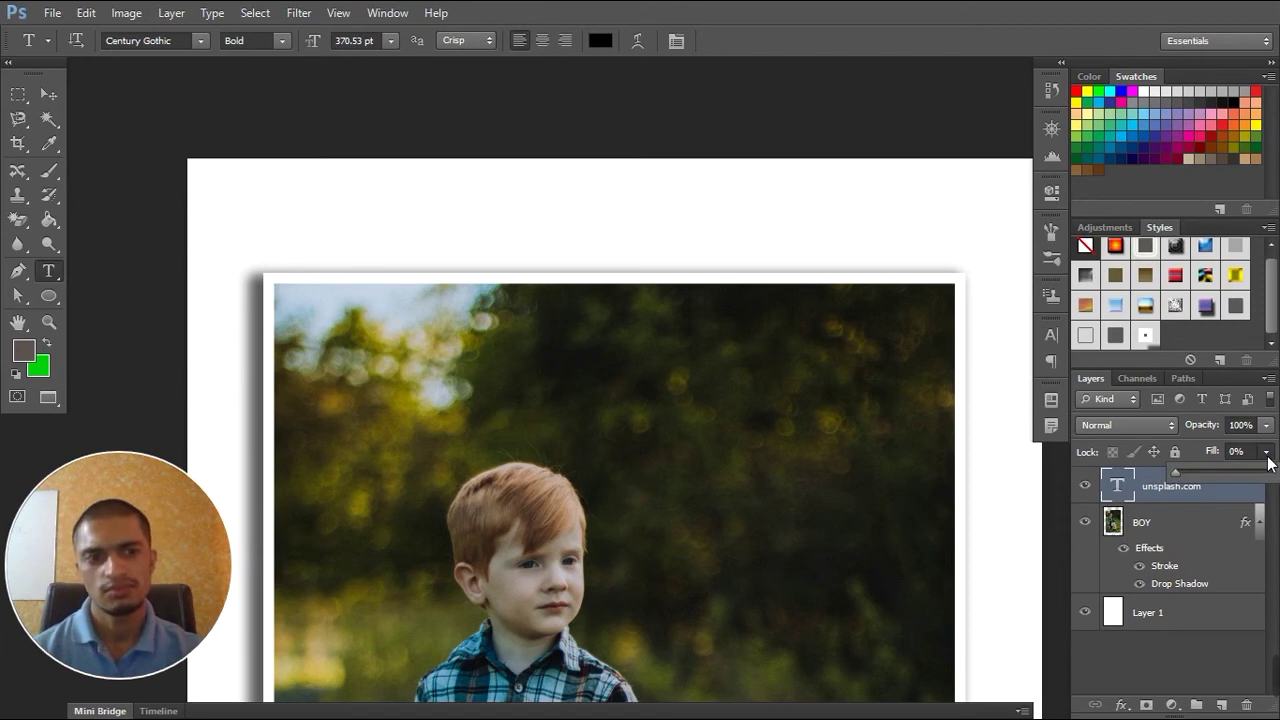
pyautogui.click(1267, 455)
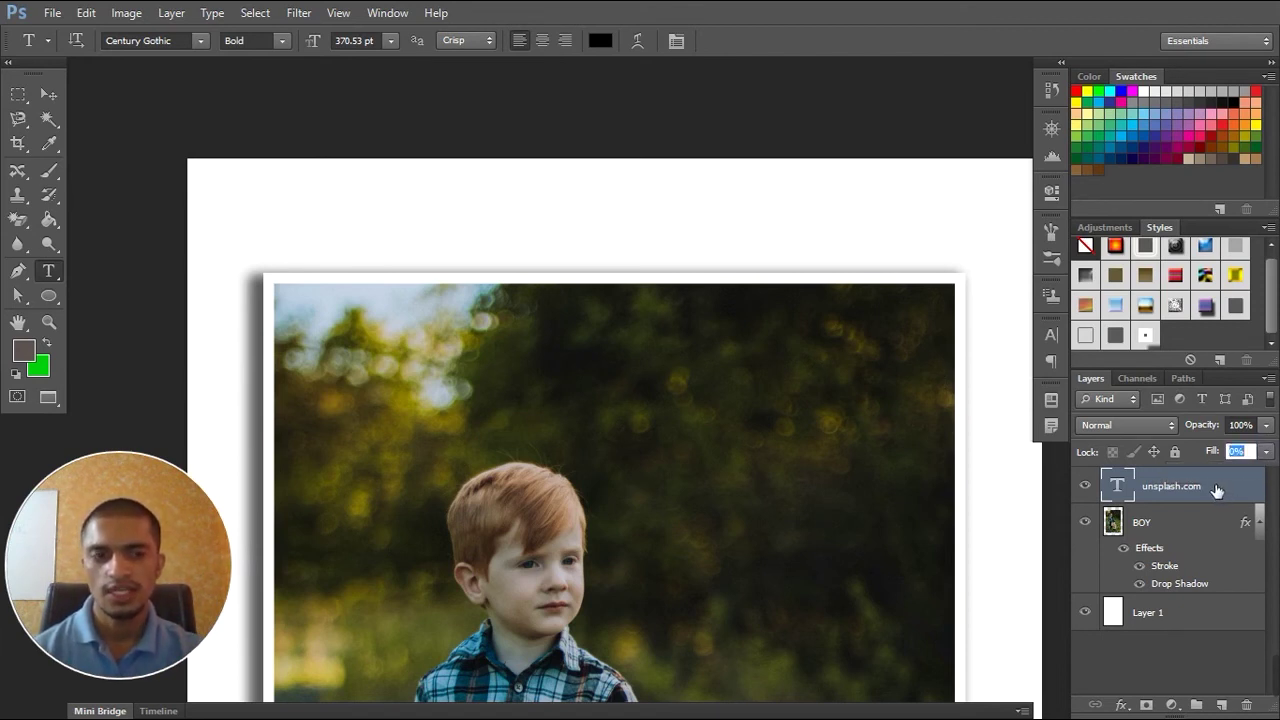
# Add a Drop Shadow with distance 13 px, spread 9% and size 10 px
pyautogui.click(1123, 706)
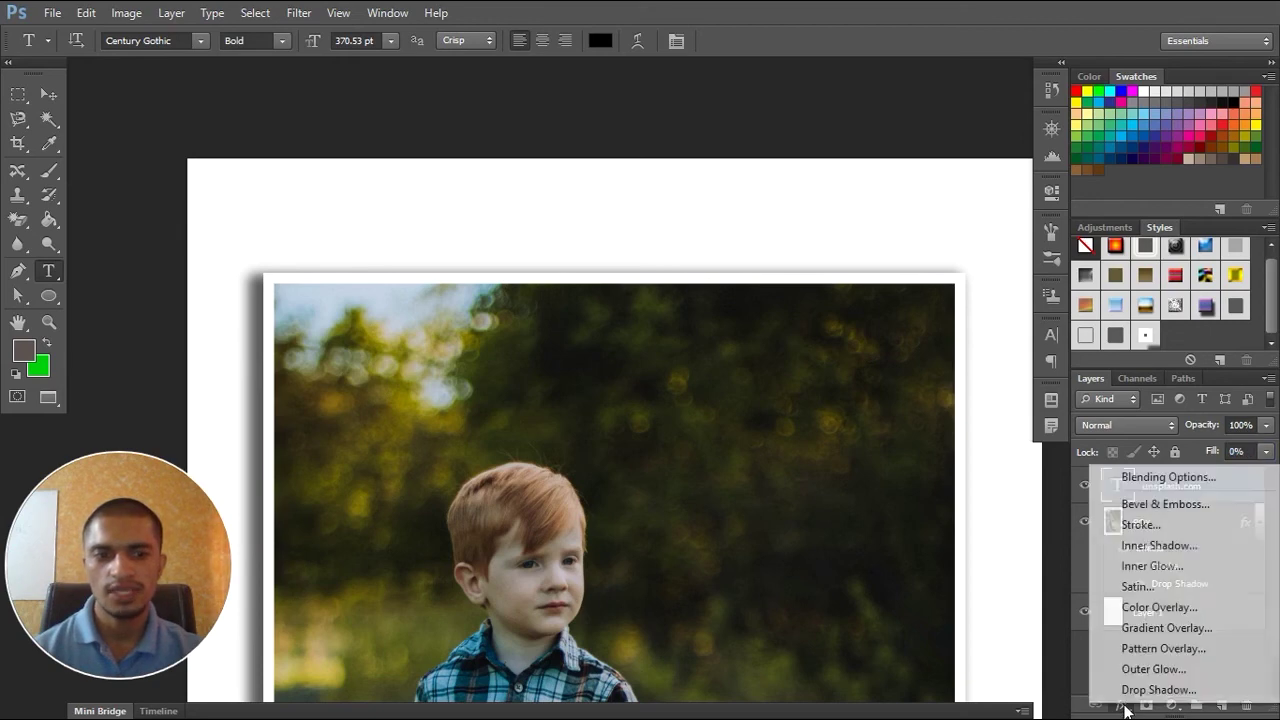
pyautogui.click(1141, 690)
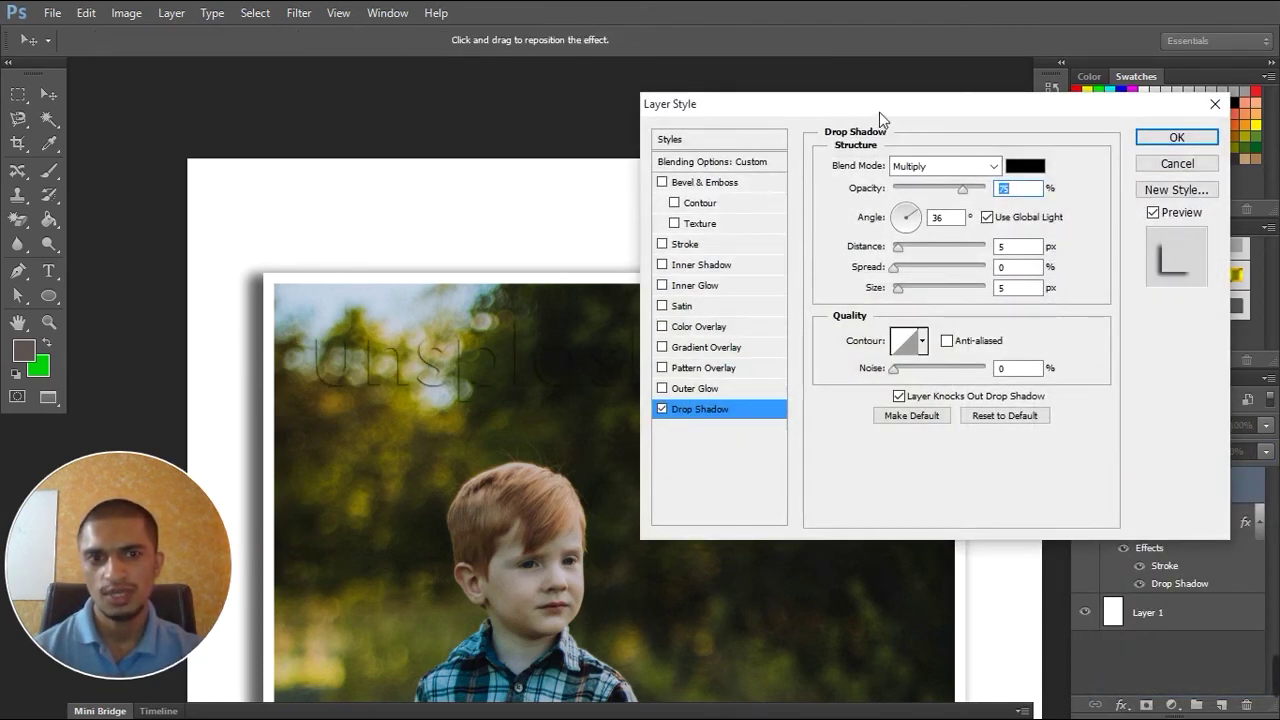
pyautogui.moveTo(879, 118); pyautogui.dragTo(963, 131)
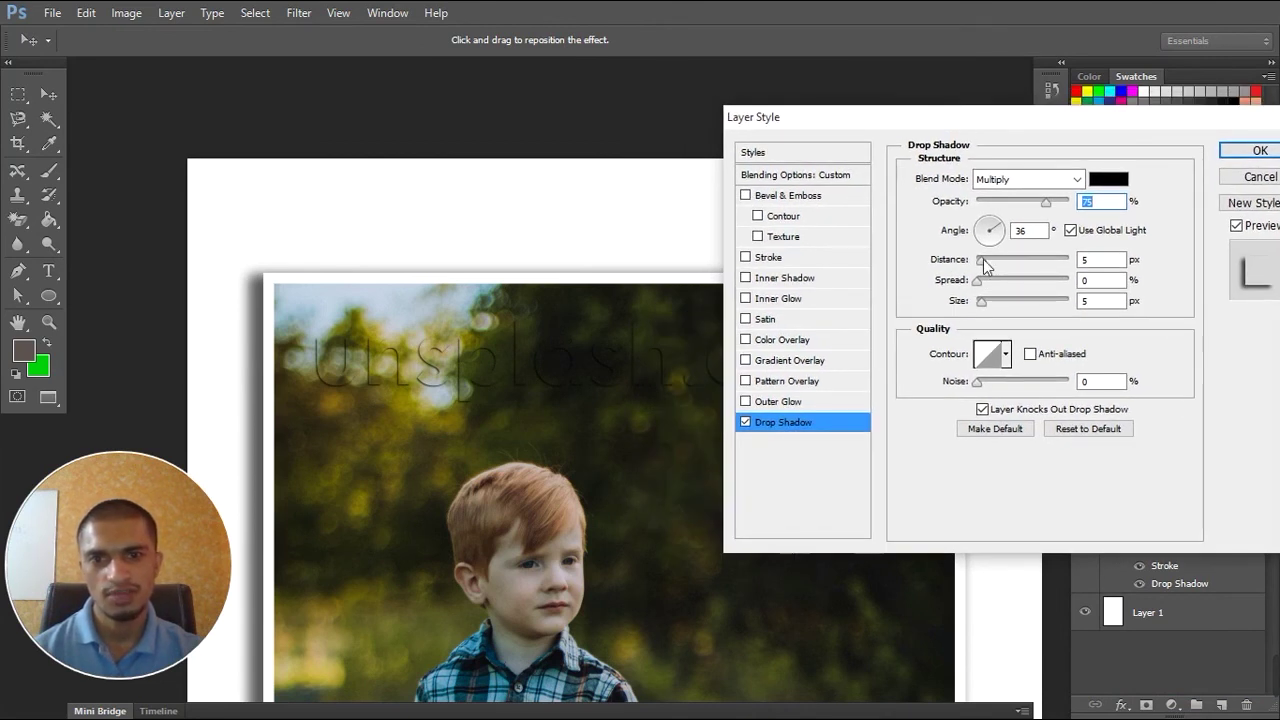
pyautogui.moveTo(983, 259); pyautogui.dragTo(986, 302)
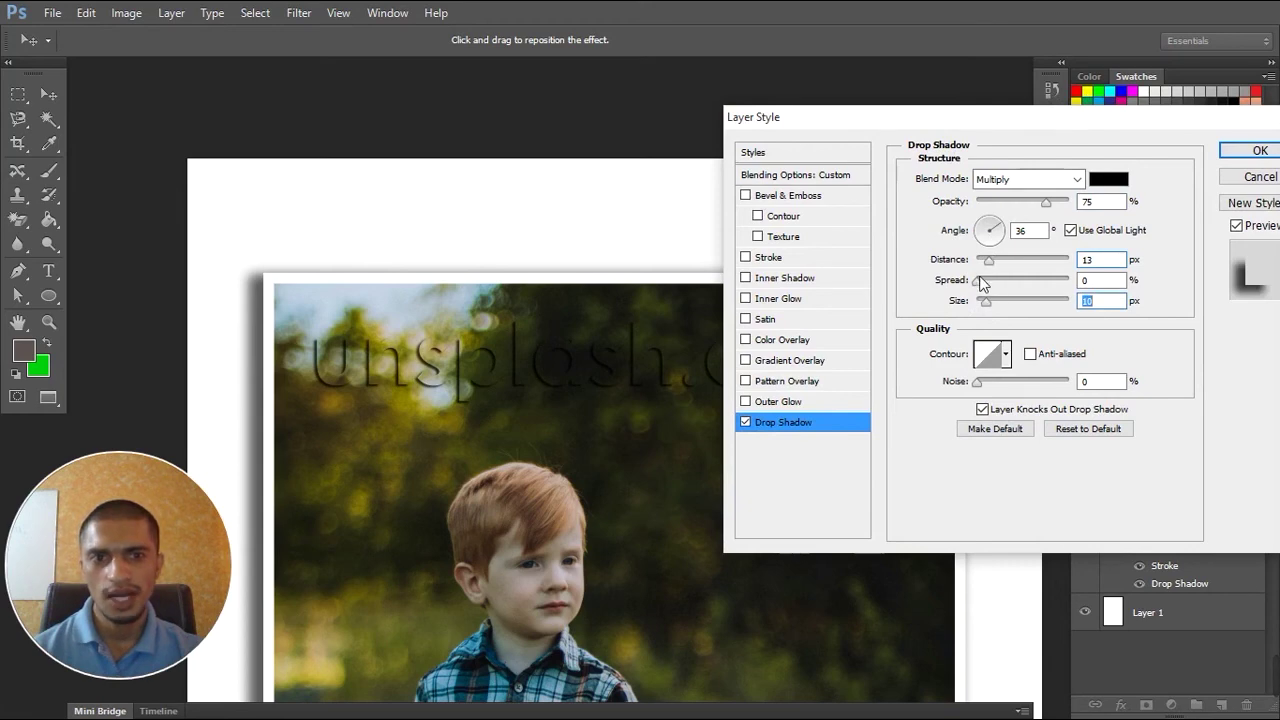
pyautogui.click(985, 280)
pyautogui.moveTo(978, 135)
pyautogui.mouseDown()
pyautogui.moveTo(1100, 441)
pyautogui.moveTo(966, 371)
pyautogui.moveTo(960, 243)
pyautogui.mouseUp()
pyautogui.click(1240, 273)
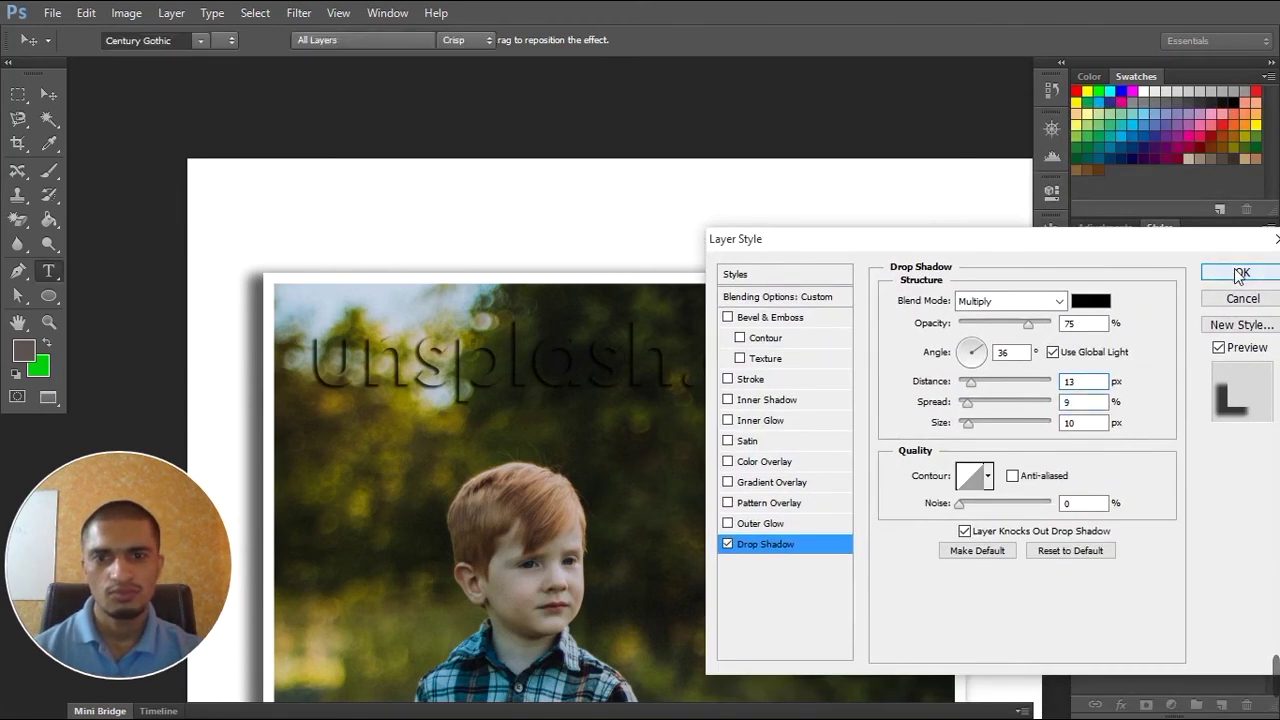
pyautogui.click(679, 360)
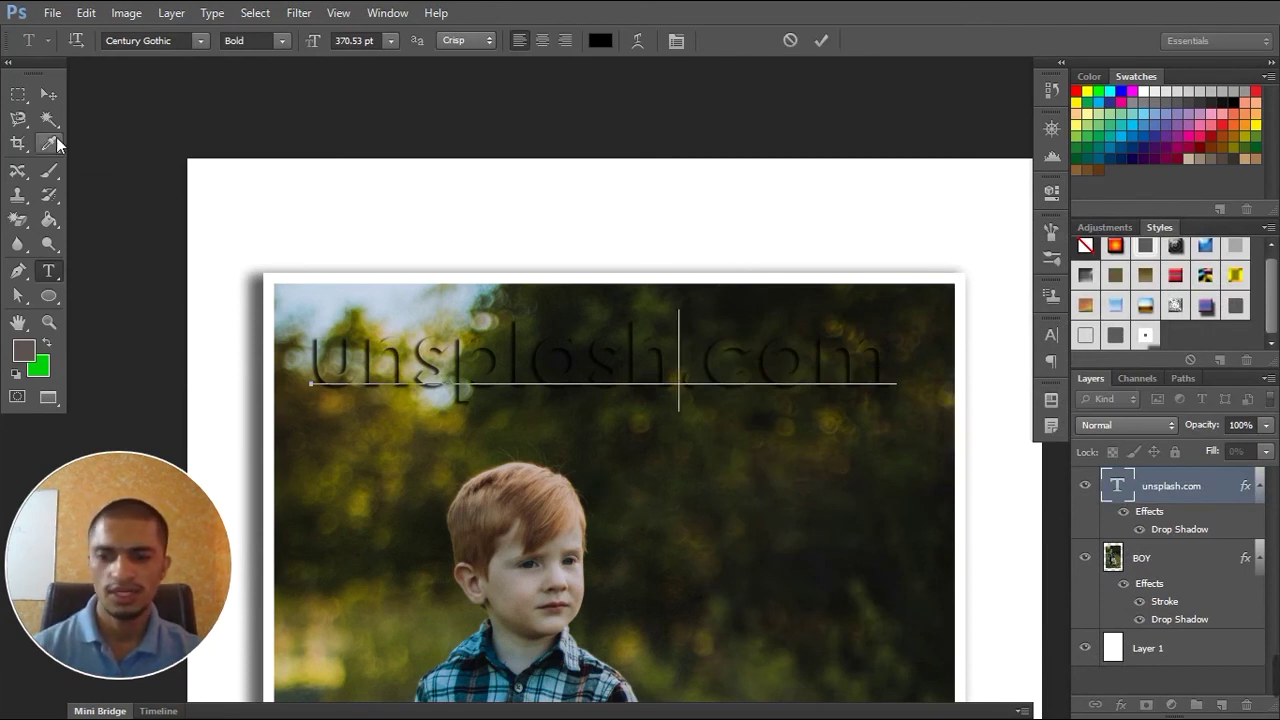
# Reposition the watermark above the boy's head and delete its Drop Shadow effect
pyautogui.hotkey('ctrl', 'Return')
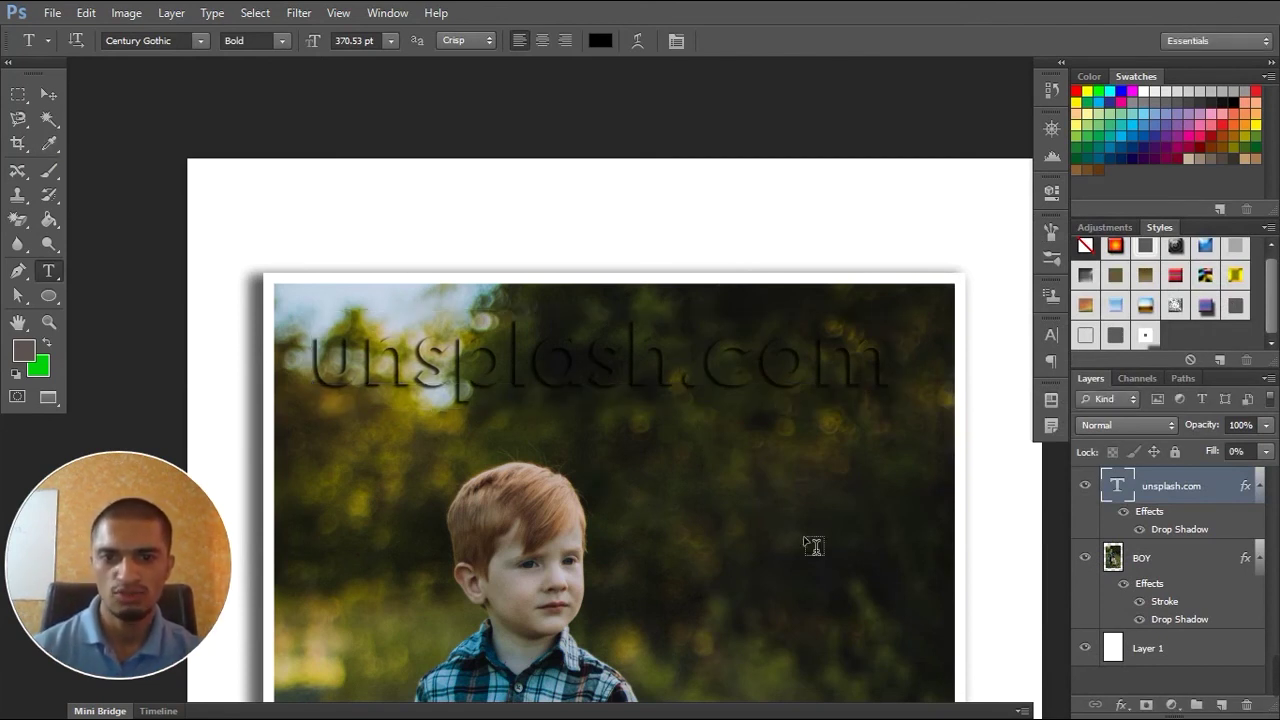
pyautogui.press('v')
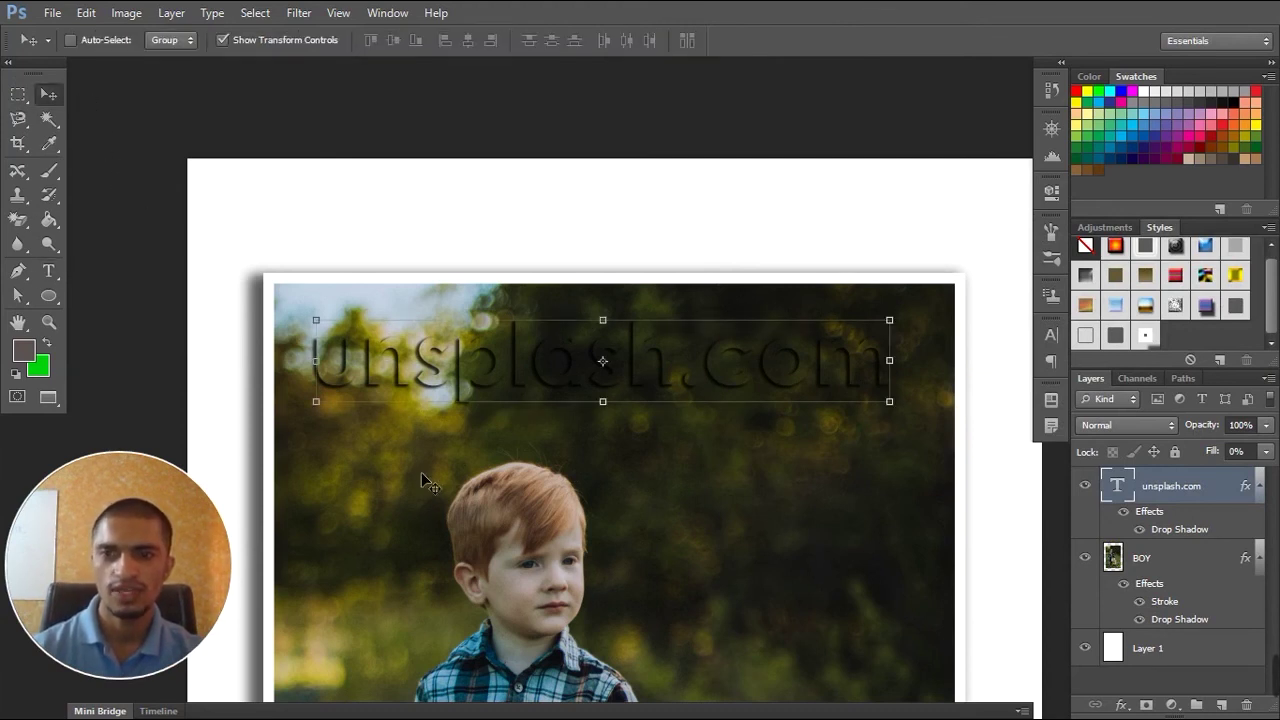
pyautogui.moveTo(740, 380); pyautogui.dragTo(712, 583)
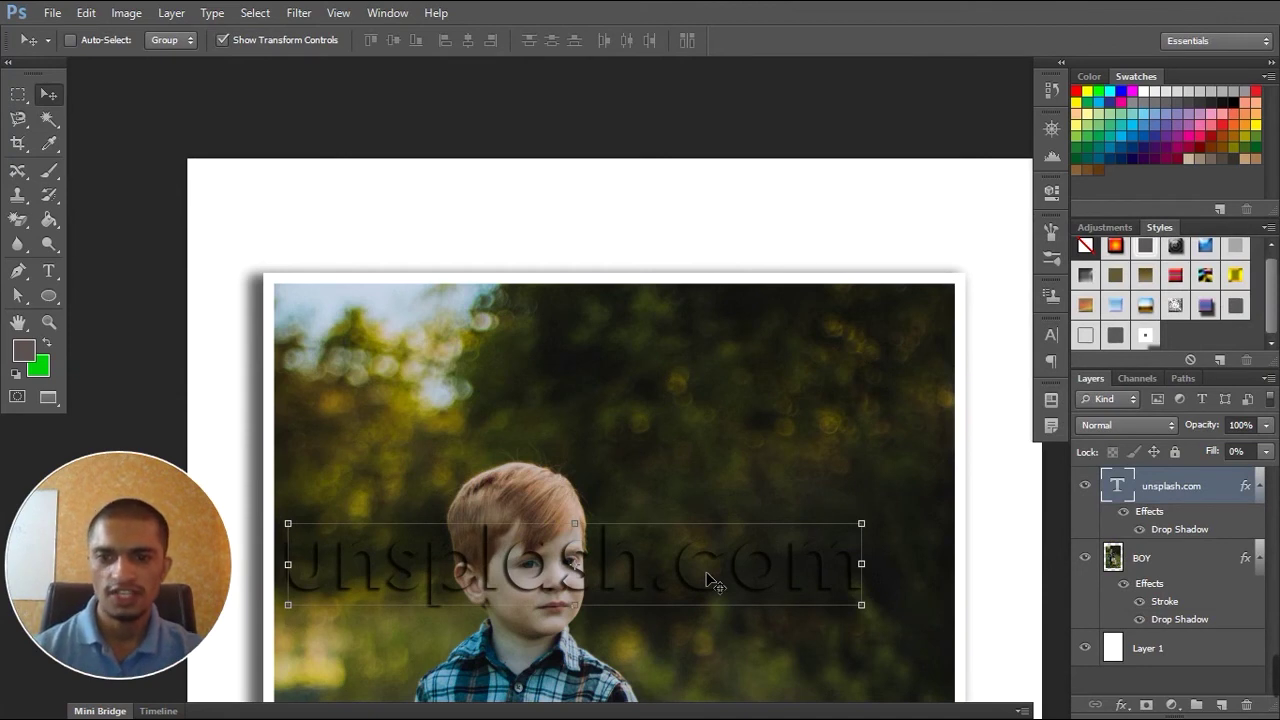
pyautogui.moveTo(708, 578)
pyautogui.mouseDown()
pyautogui.moveTo(750, 460)
pyautogui.moveTo(736, 392)
pyautogui.mouseUp()
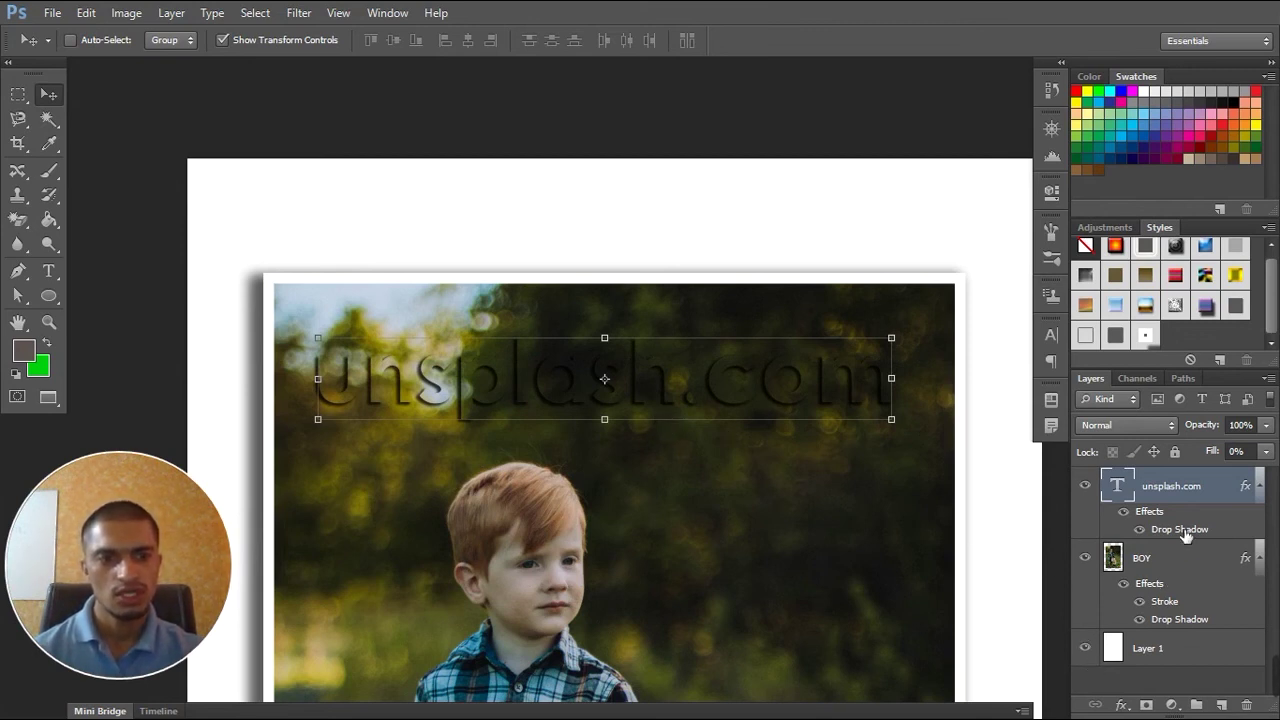
pyautogui.moveTo(1186, 536); pyautogui.dragTo(1262, 710)
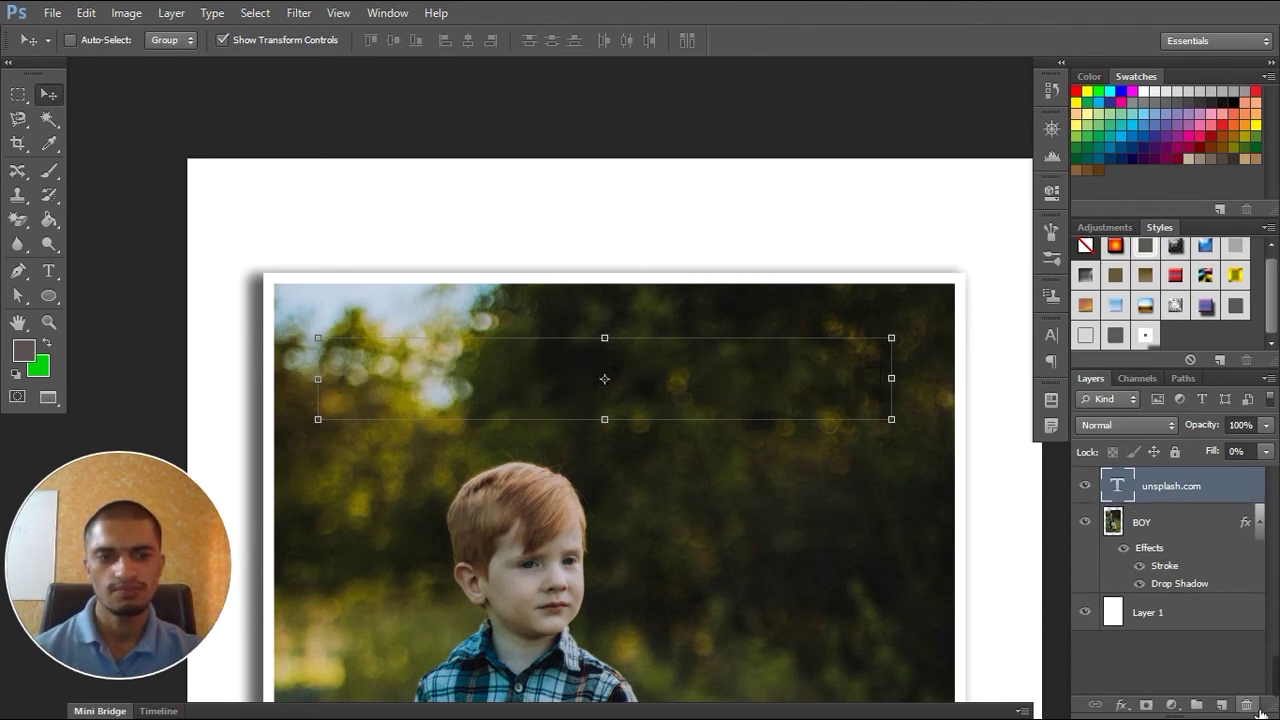
# Set the watermark's fill opacity to 13% and turn off its Drop Shadow
pyautogui.moveTo(1266, 451)
pyautogui.mouseDown()
pyautogui.moveTo(1268, 478)
pyautogui.moveTo(1272, 462)
pyautogui.mouseUp()
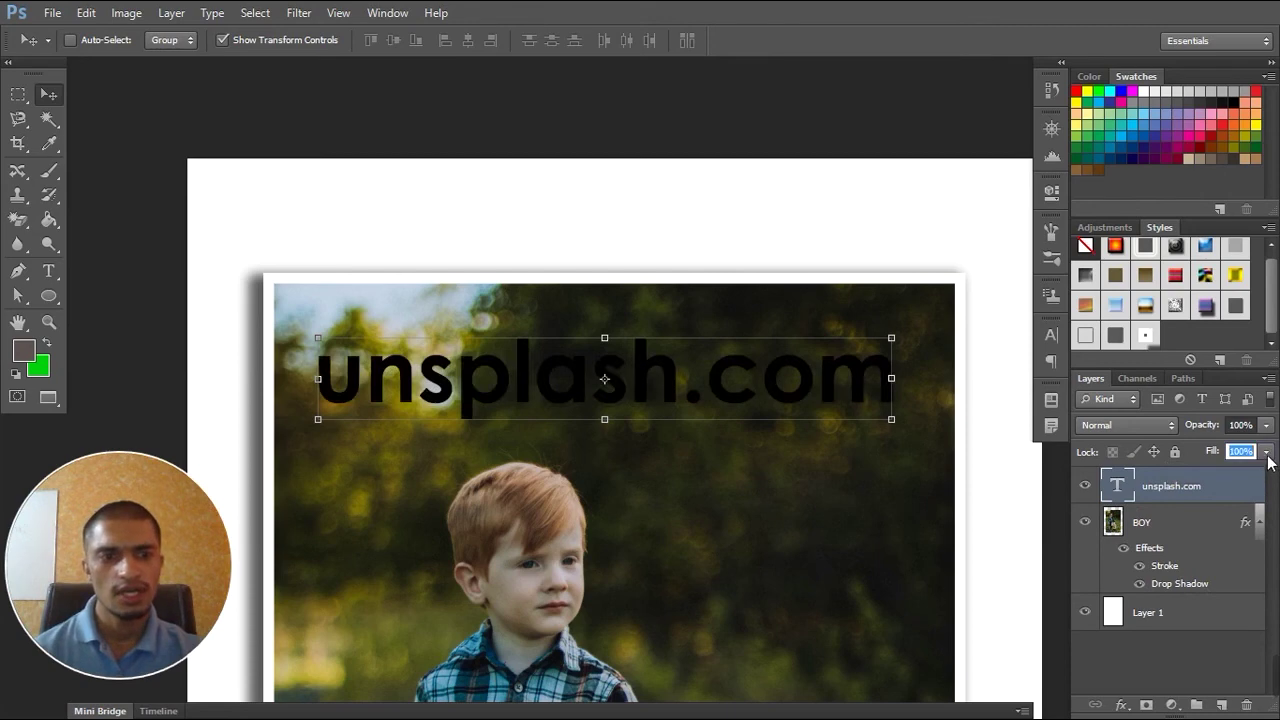
pyautogui.click(1266, 451)
pyautogui.click(1275, 450)
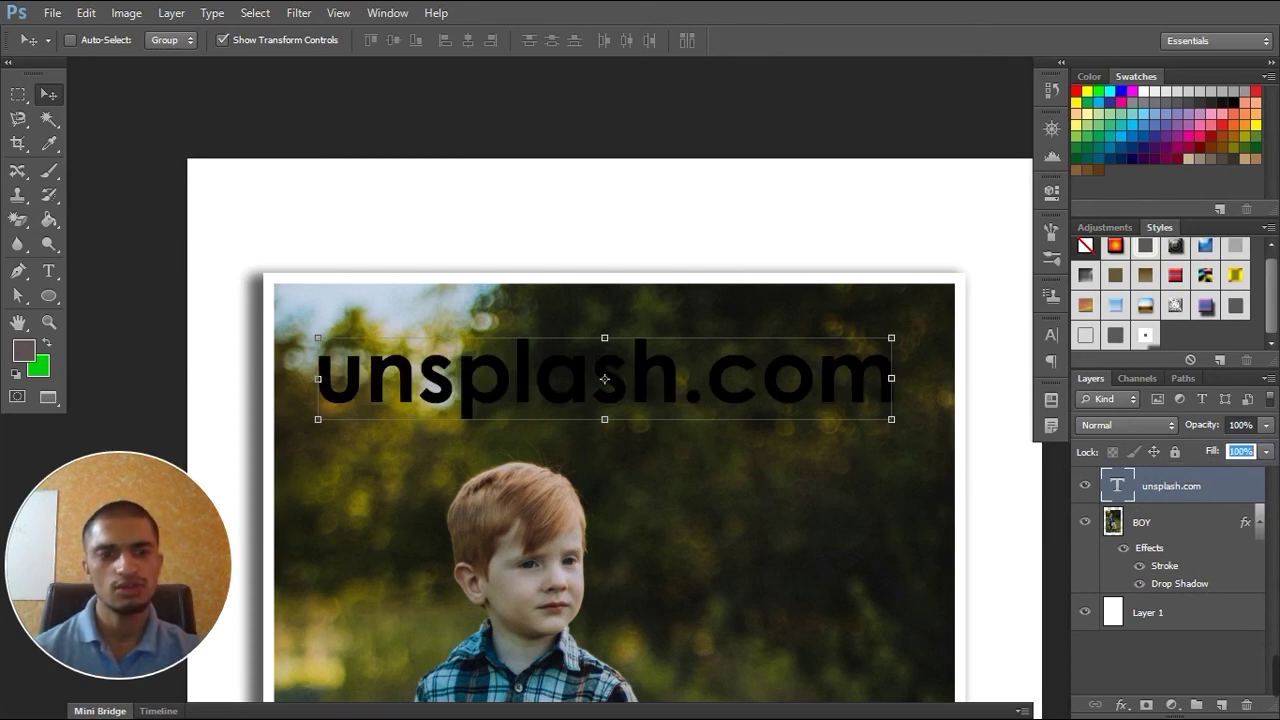
pyautogui.click(1122, 705)
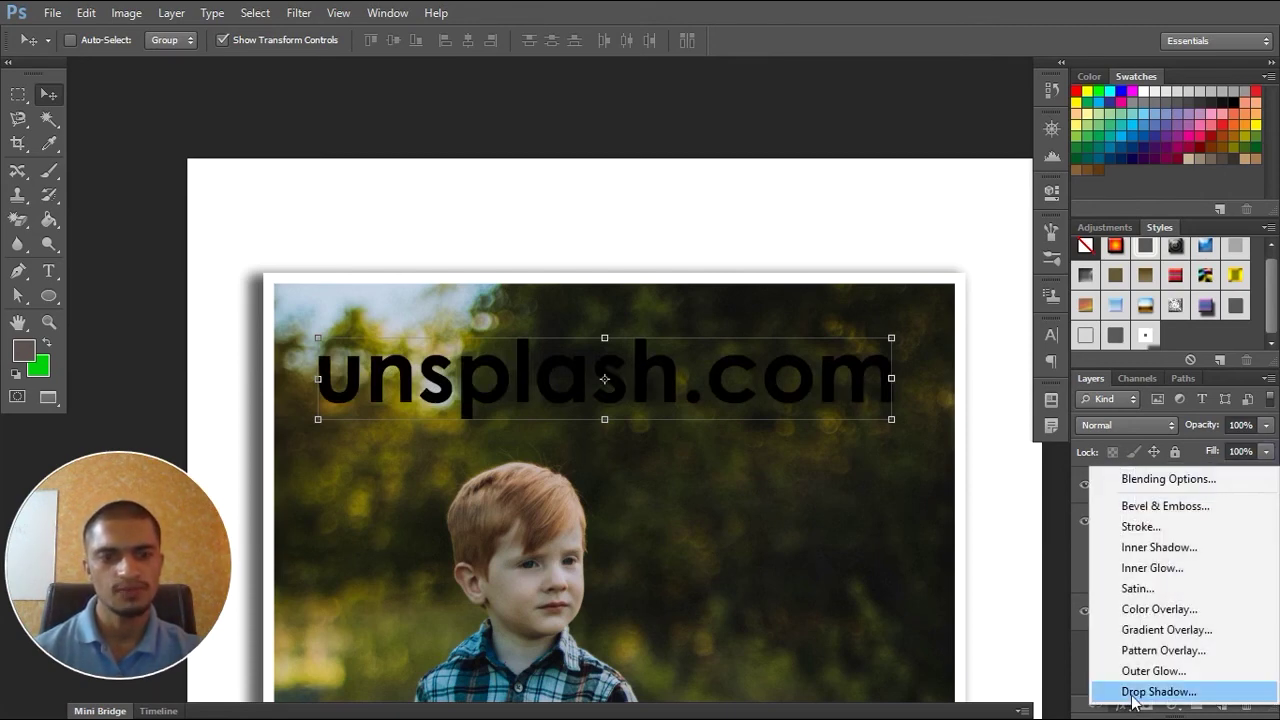
pyautogui.click(1158, 691)
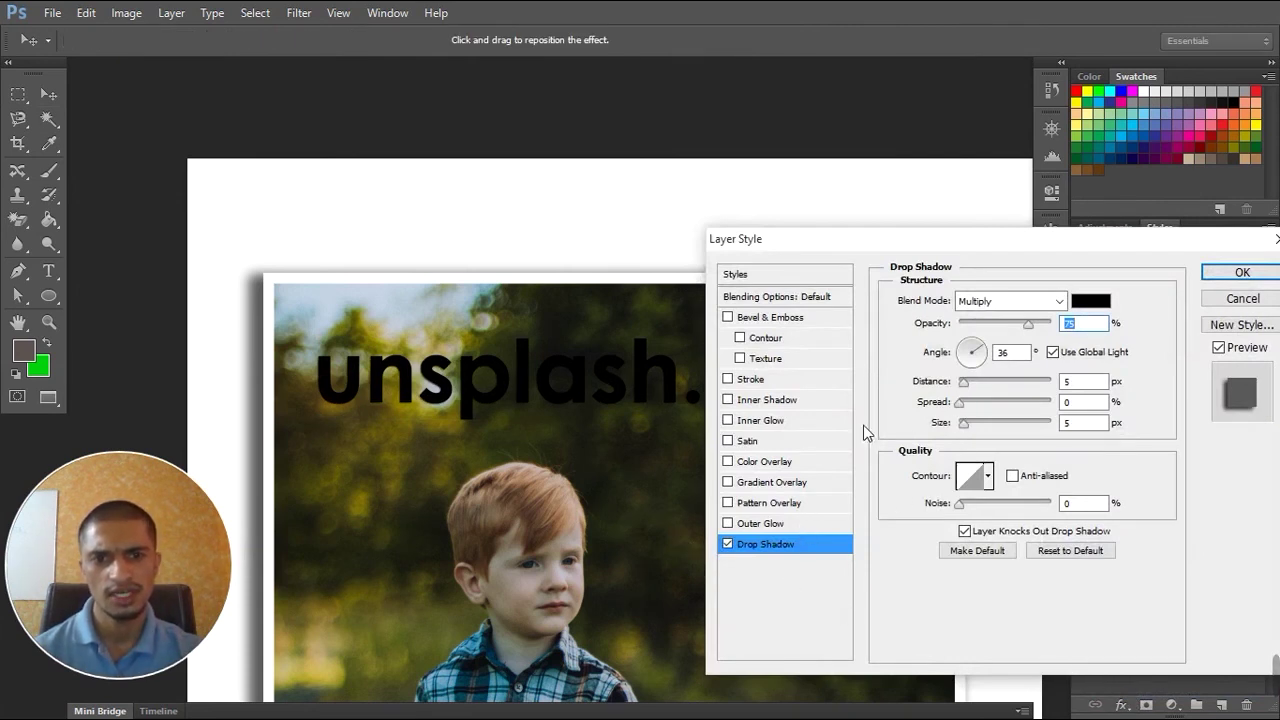
pyautogui.click(778, 300)
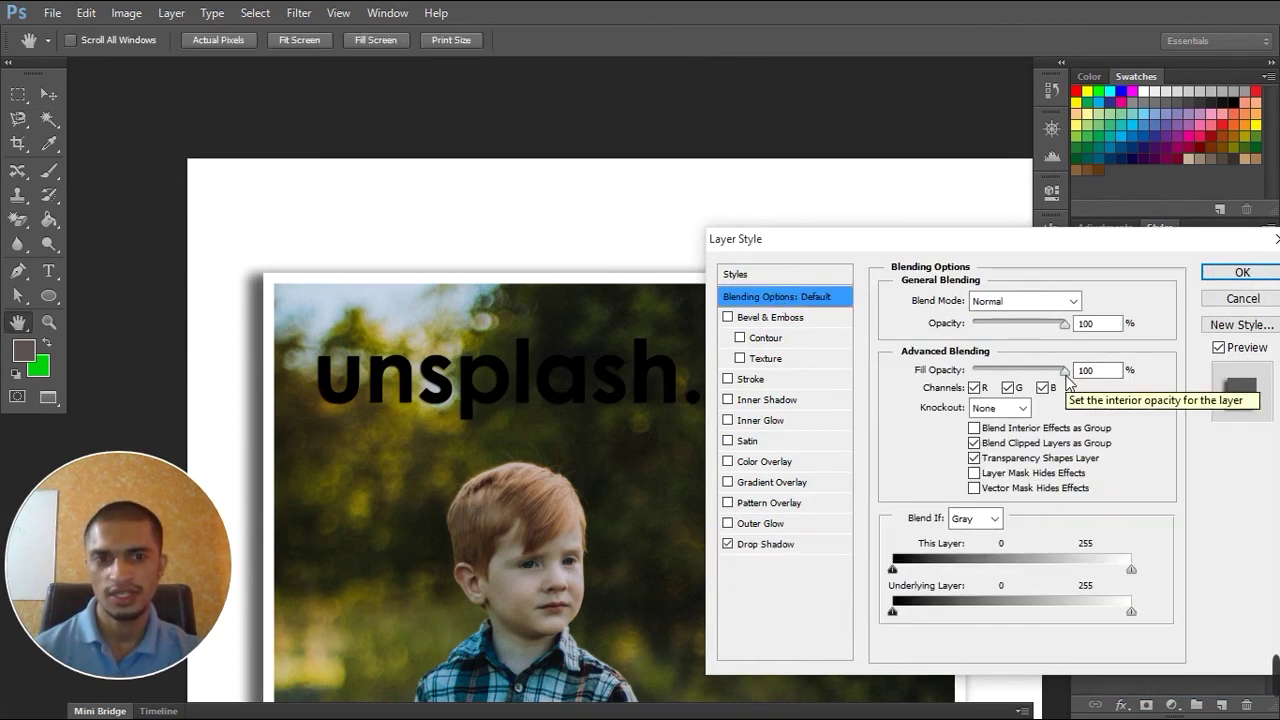
pyautogui.moveTo(1065, 371)
pyautogui.mouseDown()
pyautogui.moveTo(908, 371)
pyautogui.moveTo(987, 376)
pyautogui.mouseUp()
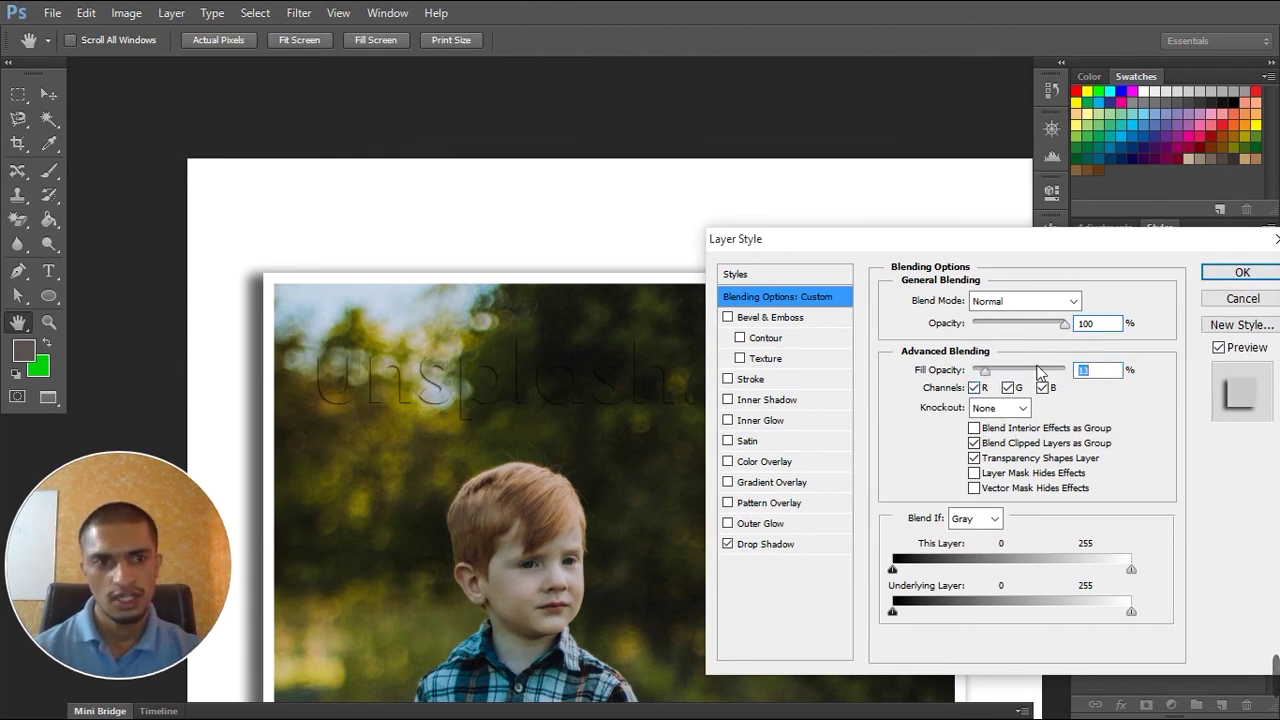
pyautogui.click(728, 546)
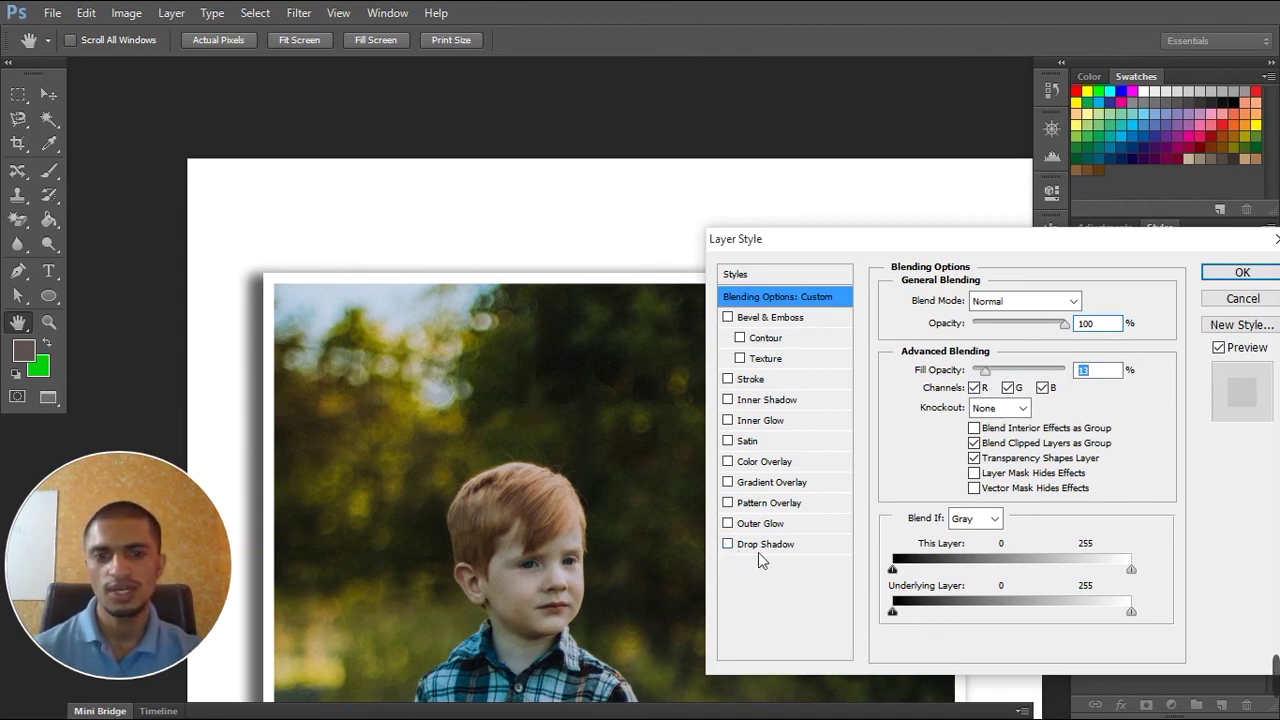
# Add a white 3 px outside Stroke to the watermark letters
pyautogui.click(728, 379)
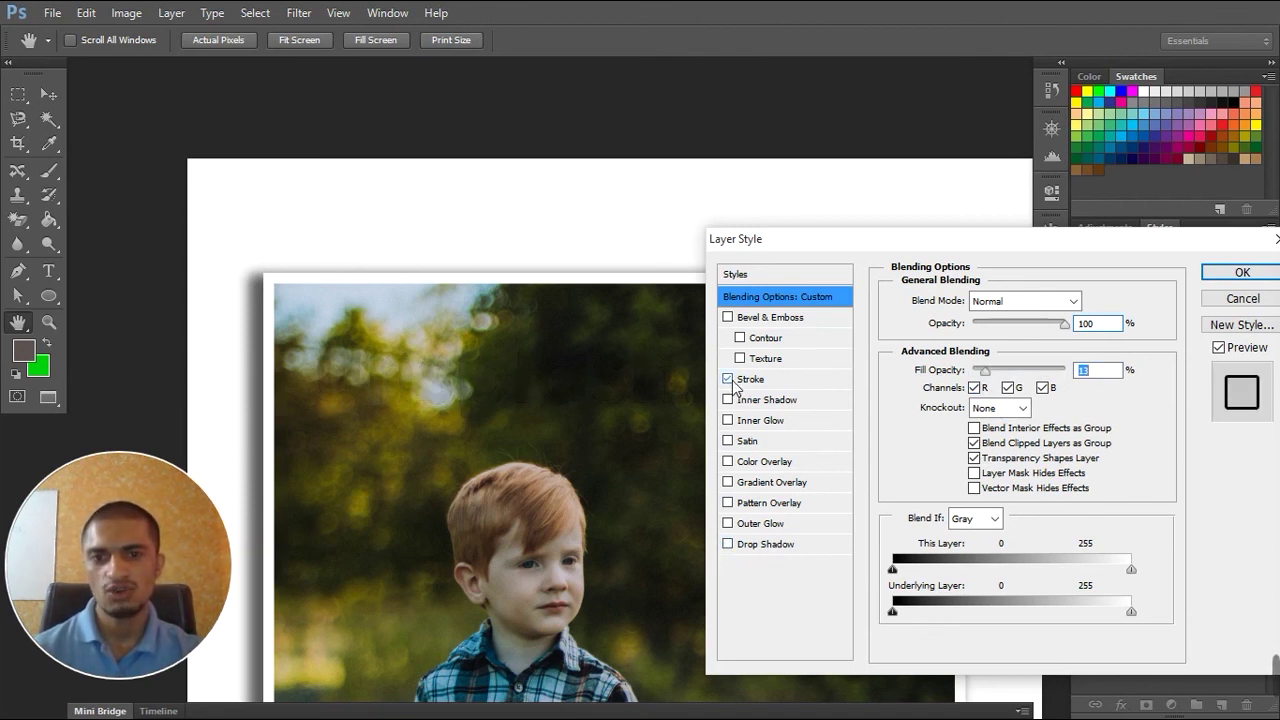
pyautogui.click(750, 379)
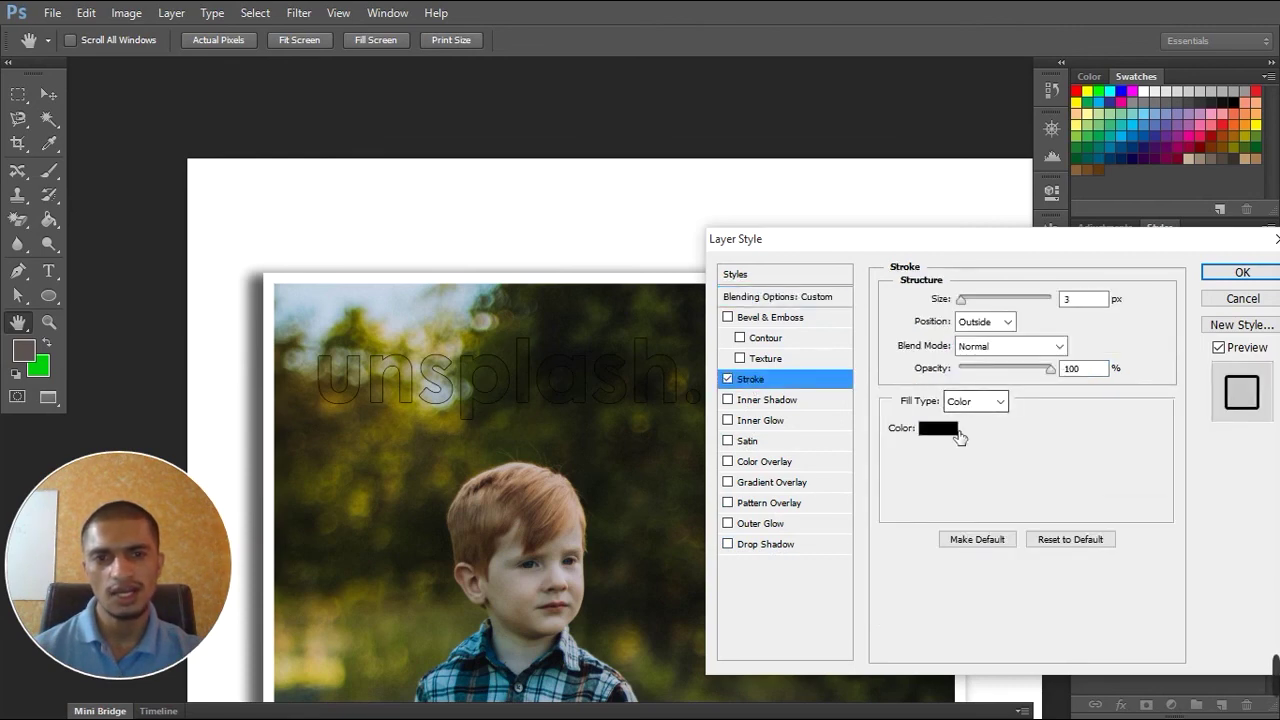
pyautogui.click(952, 428)
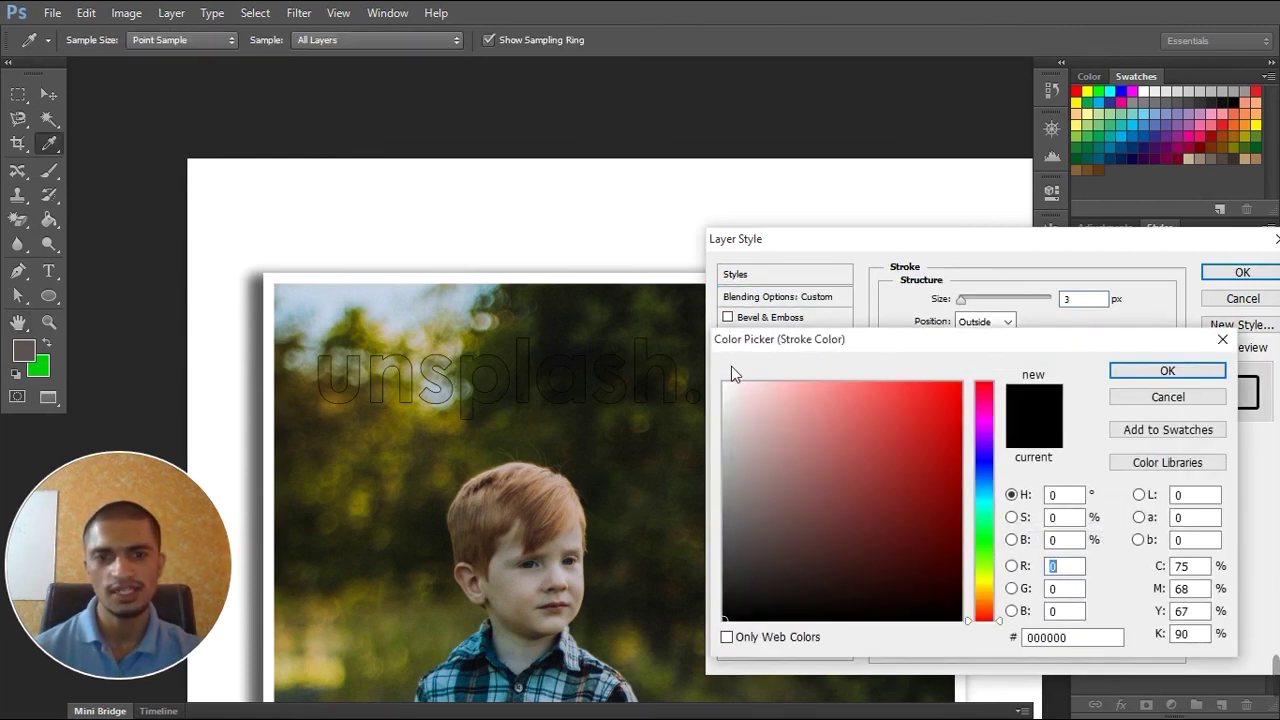
pyautogui.moveTo(728, 384); pyautogui.dragTo(690, 375)
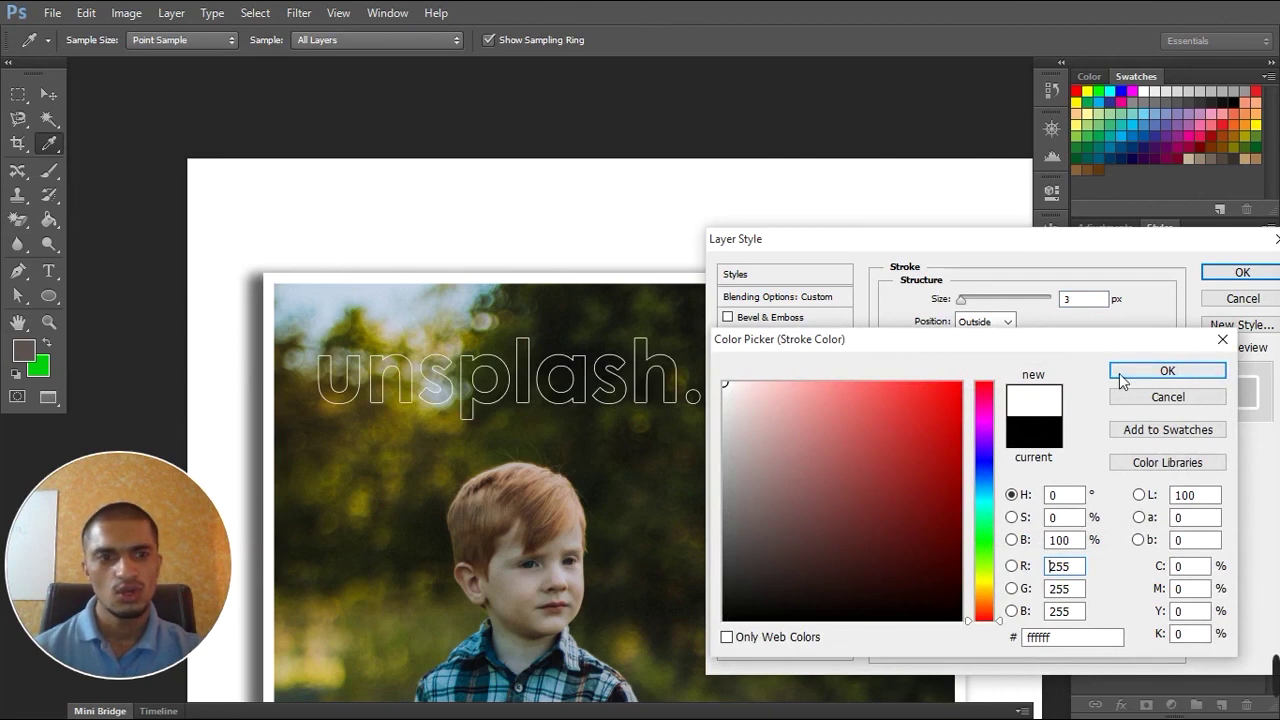
pyautogui.click(1160, 371)
pyautogui.click(1242, 272)
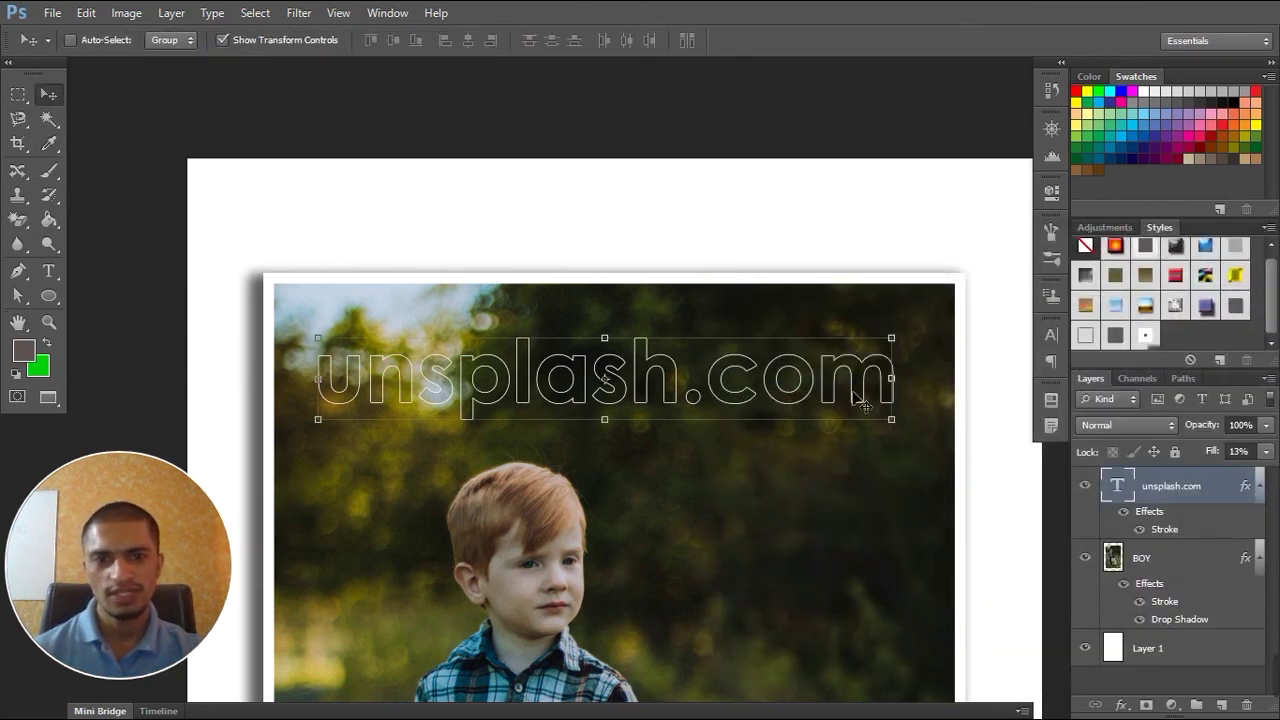
# Nudge the watermark lower and try Soft Light, Overlay and Screen blends on its stroke
pyautogui.moveTo(831, 380)
pyautogui.mouseDown()
pyautogui.moveTo(815, 530)
pyautogui.moveTo(775, 505)
pyautogui.moveTo(818, 393)
pyautogui.mouseUp()
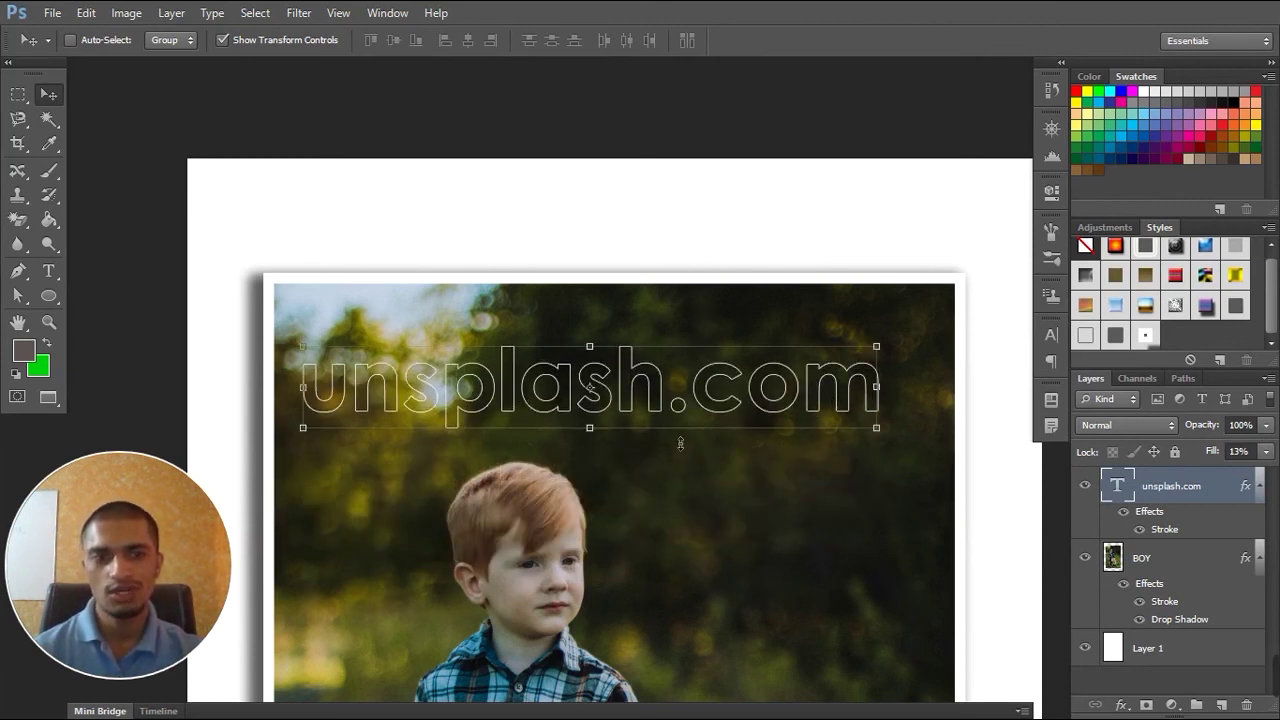
pyautogui.doubleClick(1167, 531)
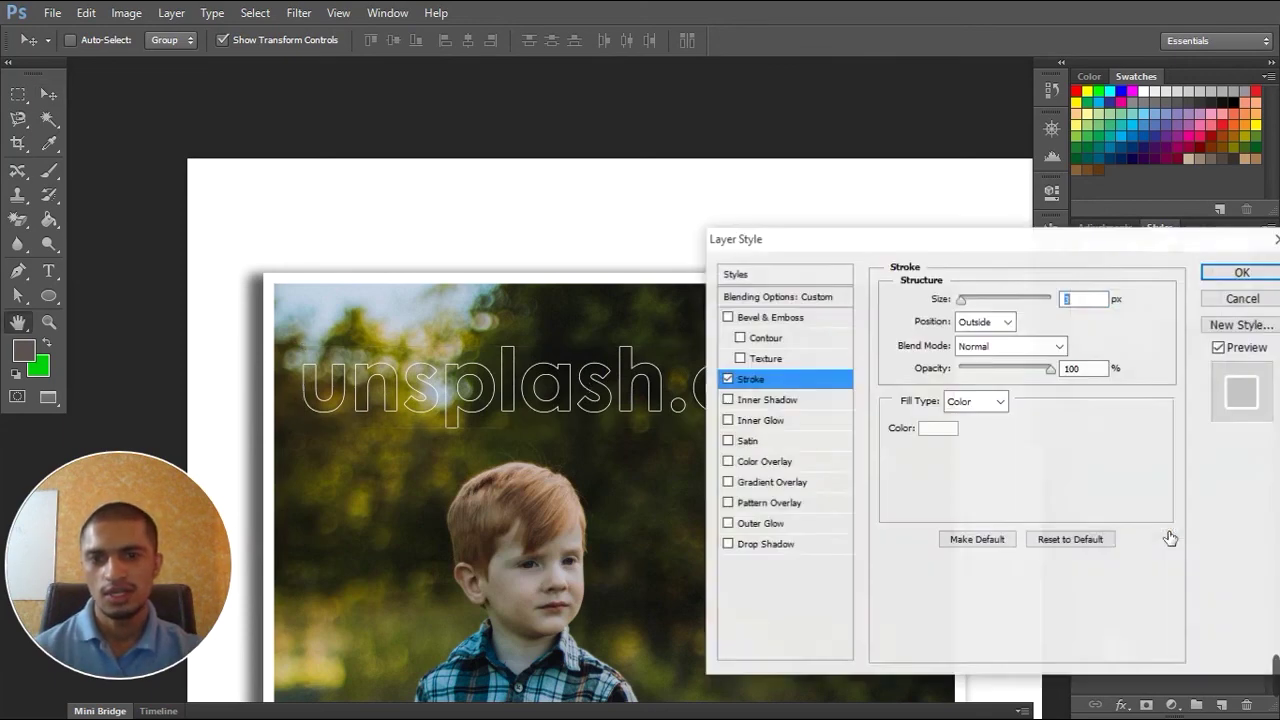
pyautogui.click(1060, 347)
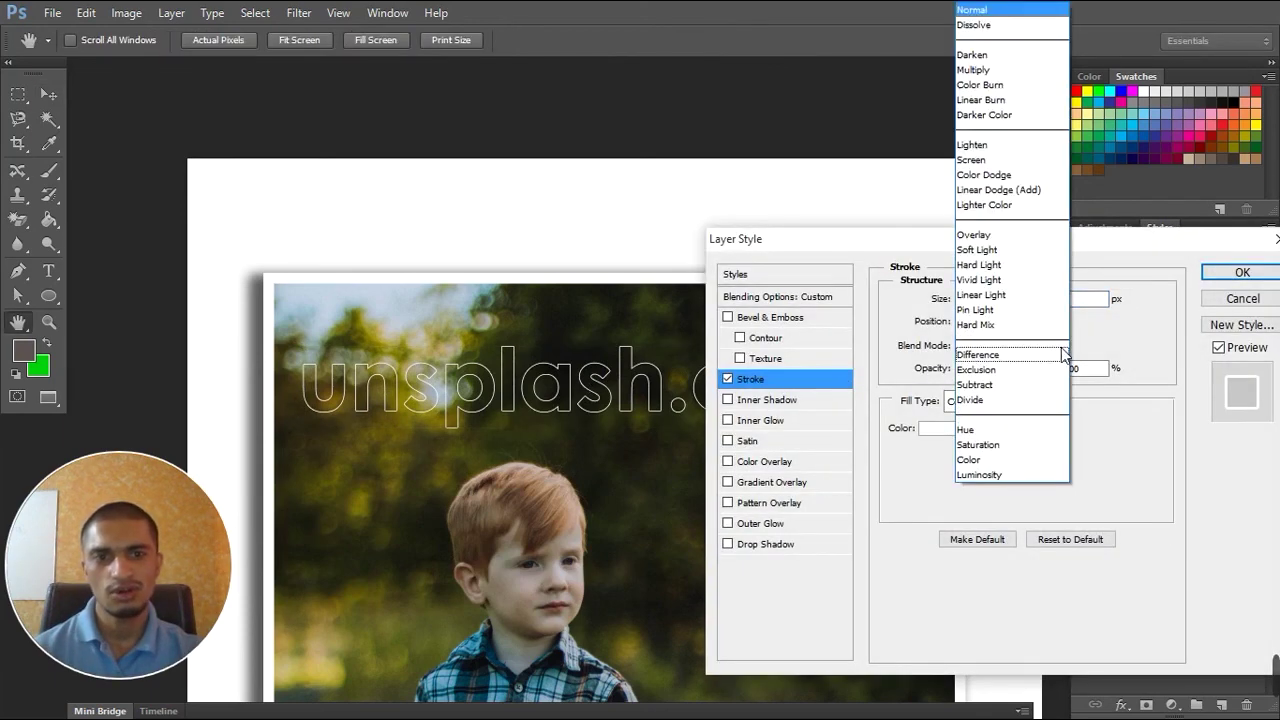
pyautogui.click(1025, 262)
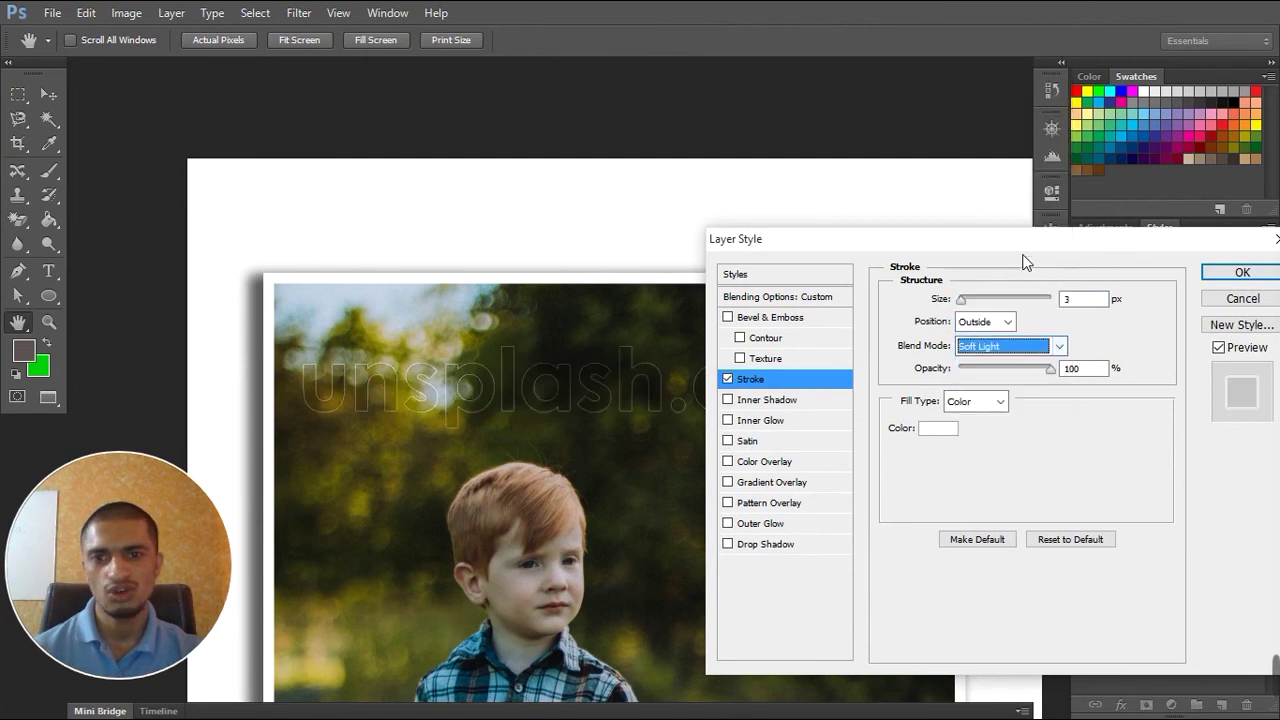
pyautogui.click(1058, 346)
pyautogui.click(993, 236)
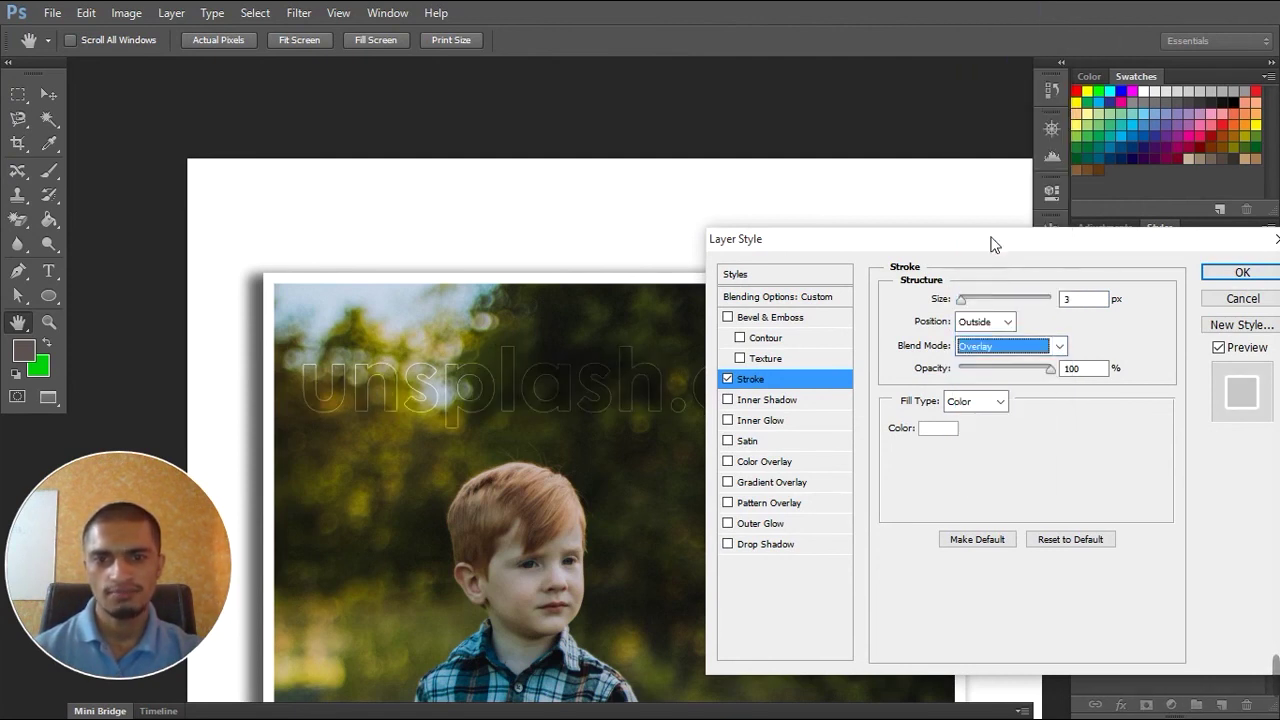
pyautogui.click(1047, 343)
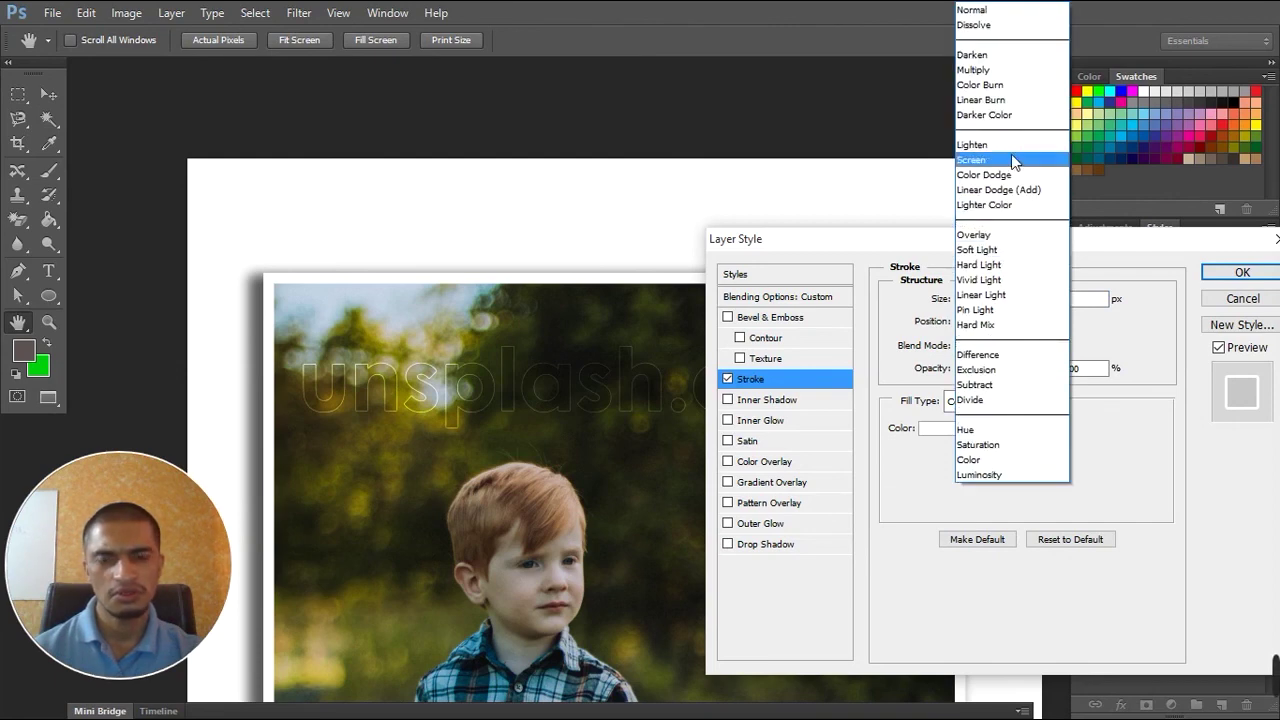
pyautogui.click(1014, 160)
# Try Lighten, Pin Light, Vivid Light and Color Burn, then keep the stroke at Normal
pyautogui.click(1056, 346)
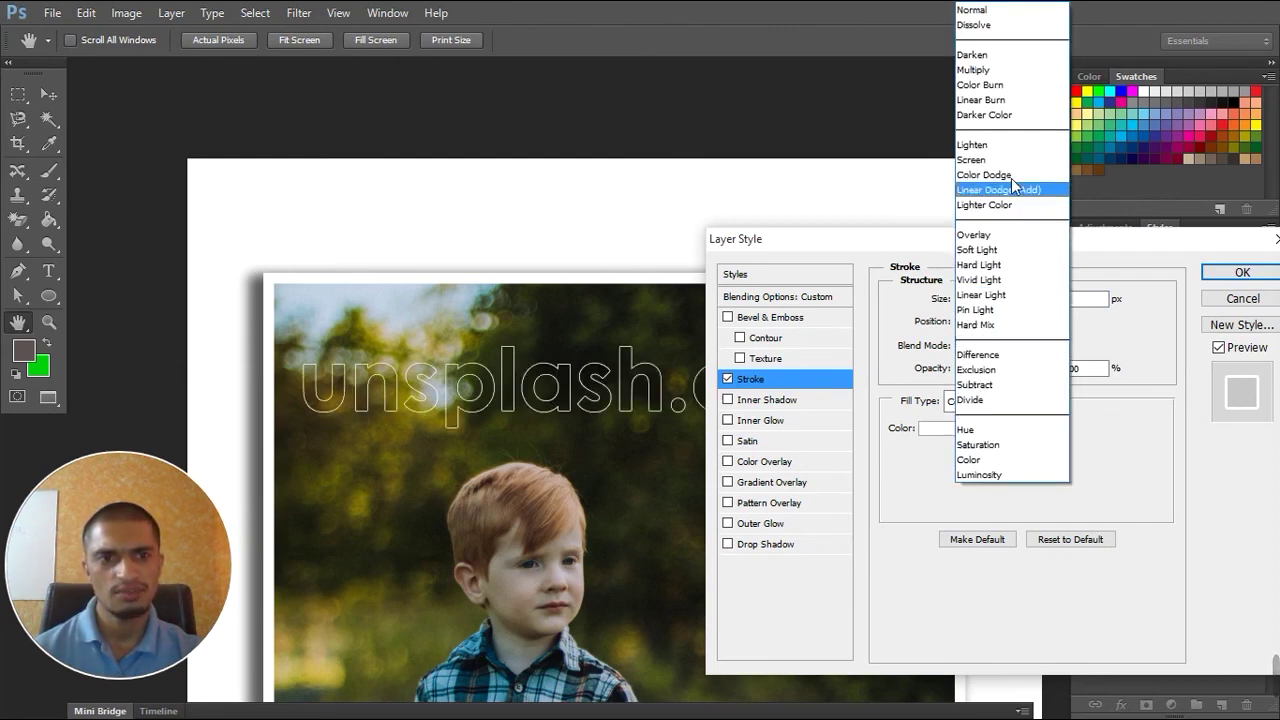
pyautogui.click(1006, 145)
pyautogui.click(1055, 348)
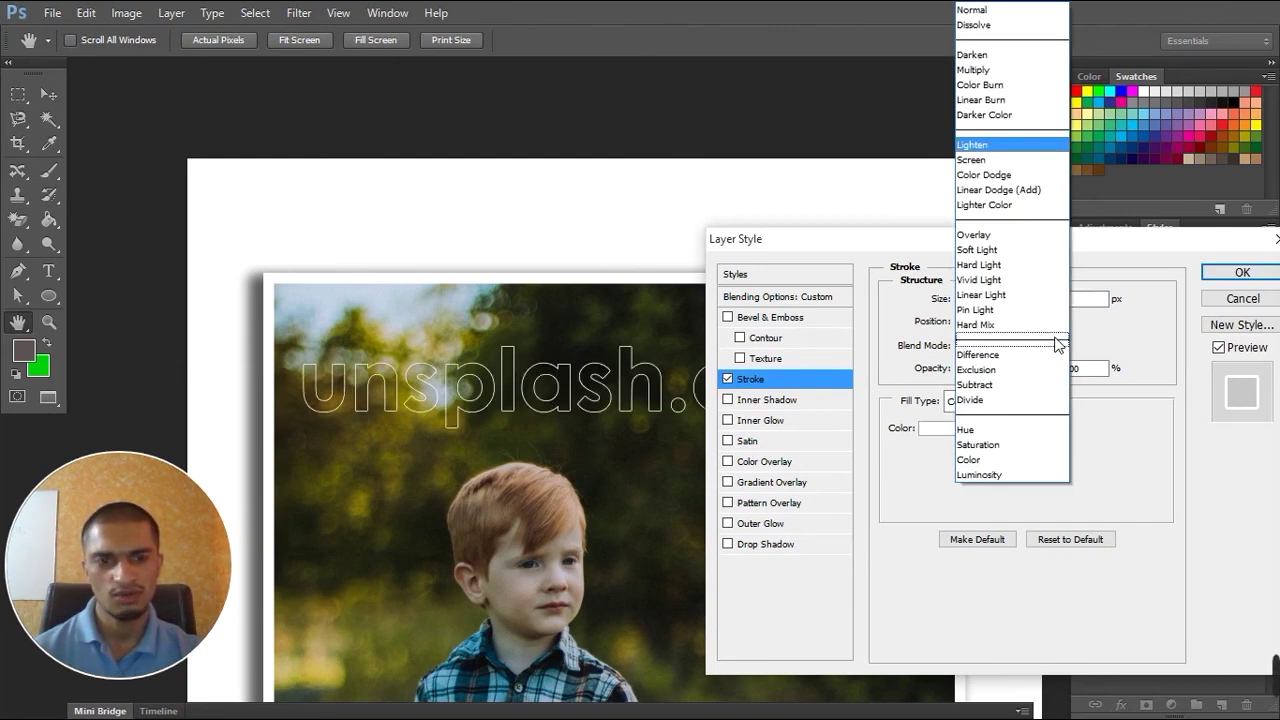
pyautogui.click(1012, 312)
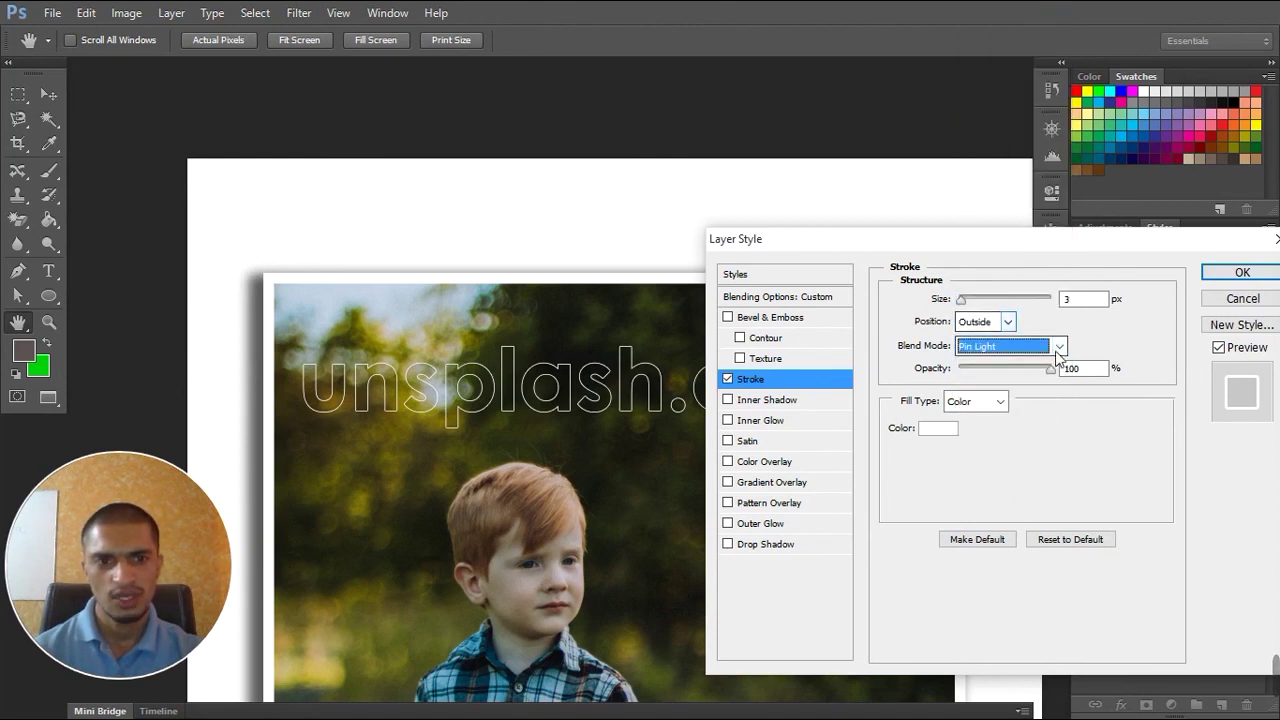
pyautogui.click(1056, 348)
pyautogui.click(1012, 279)
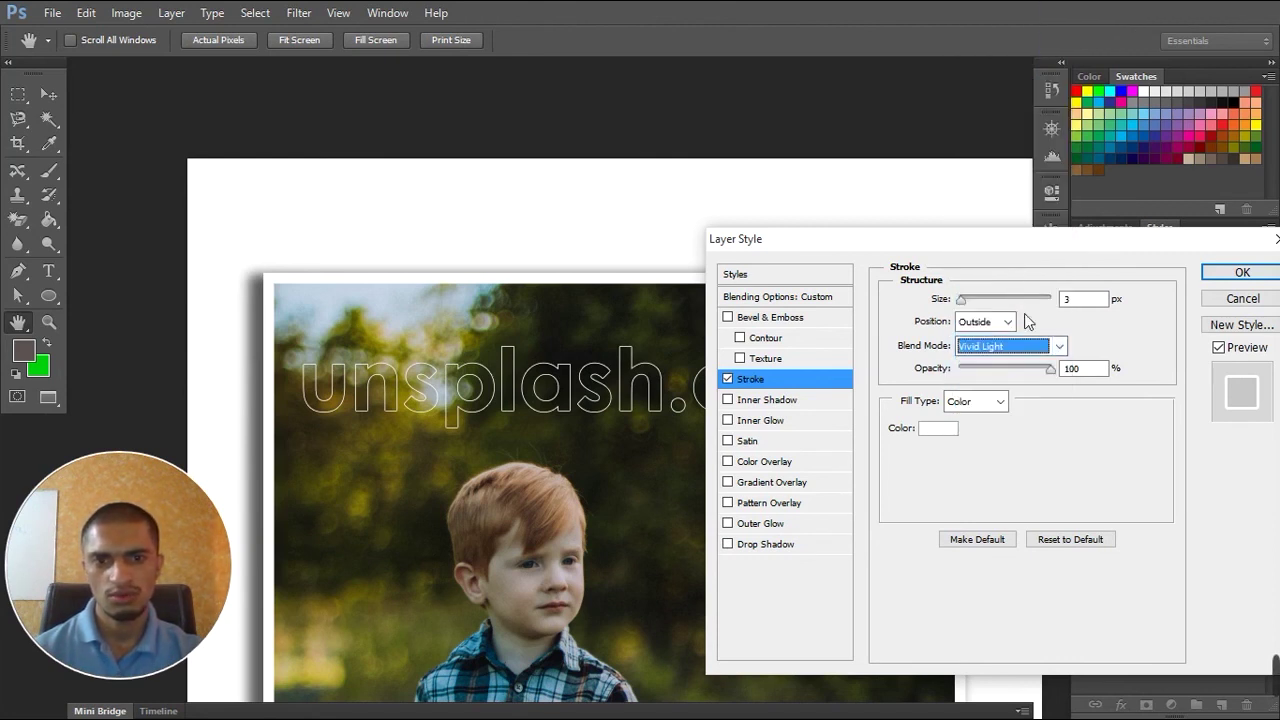
pyautogui.click(1056, 346)
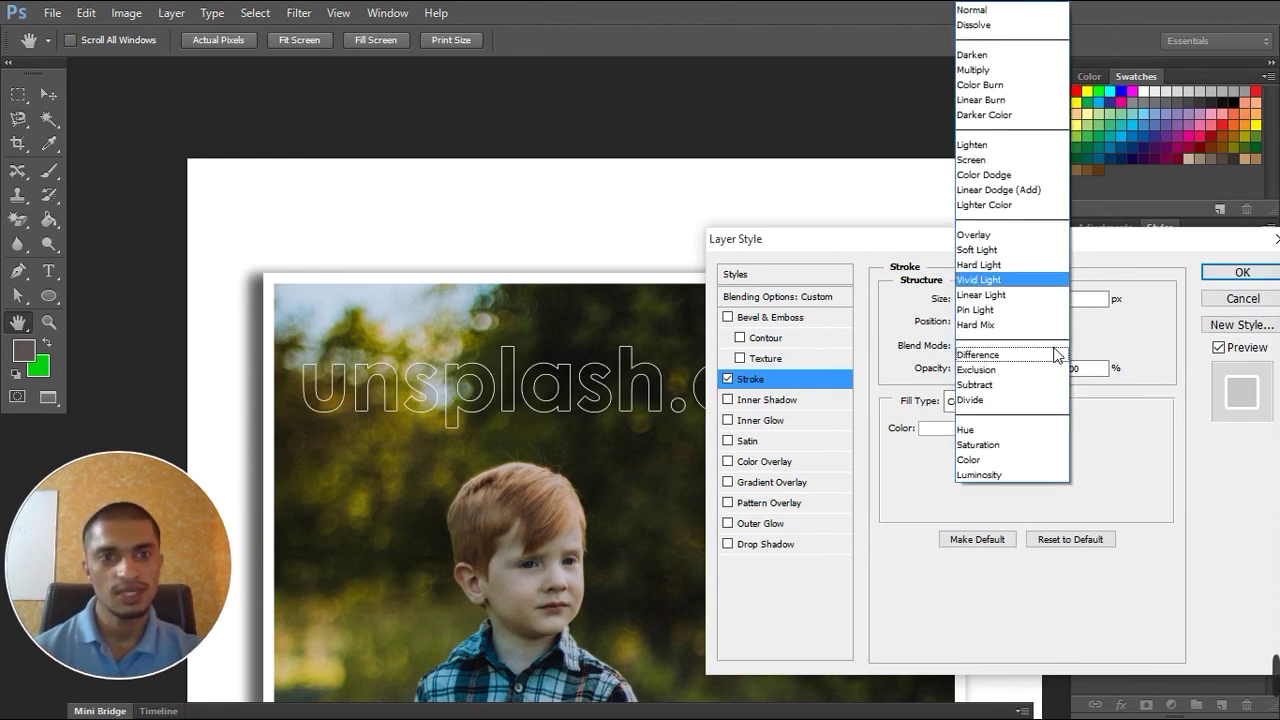
pyautogui.click(992, 87)
pyautogui.click(1058, 346)
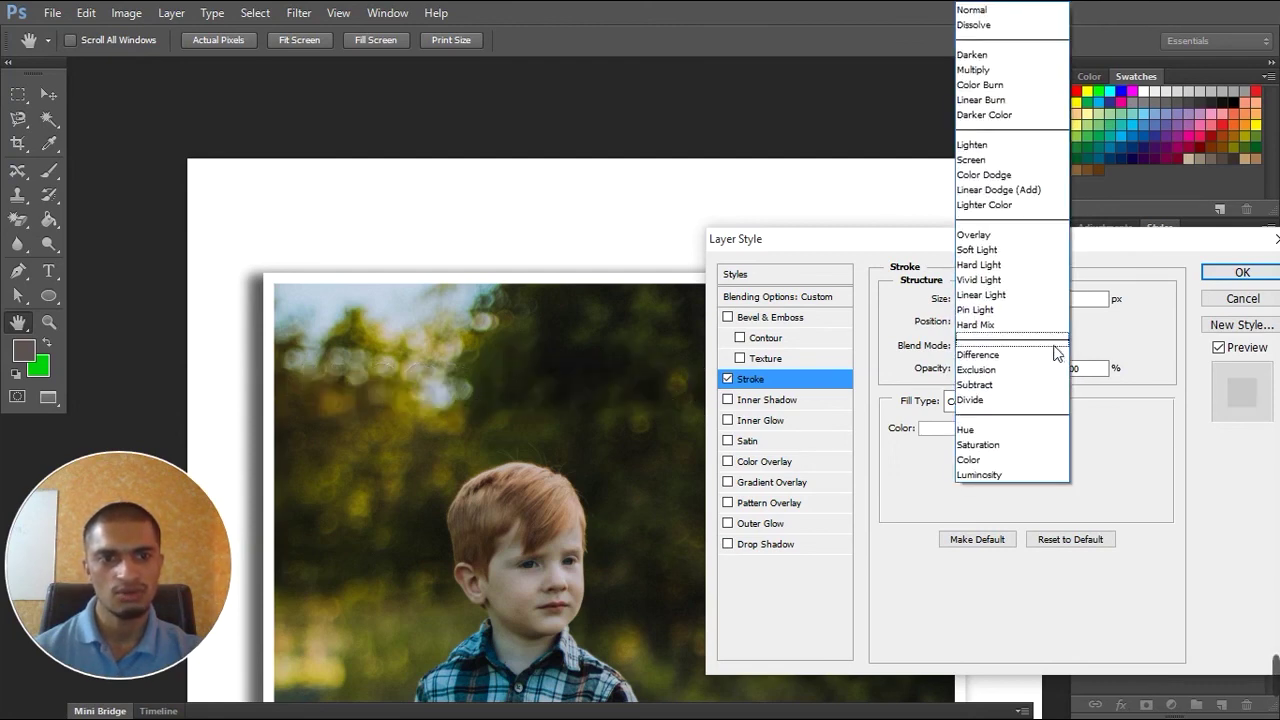
pyautogui.click(990, 10)
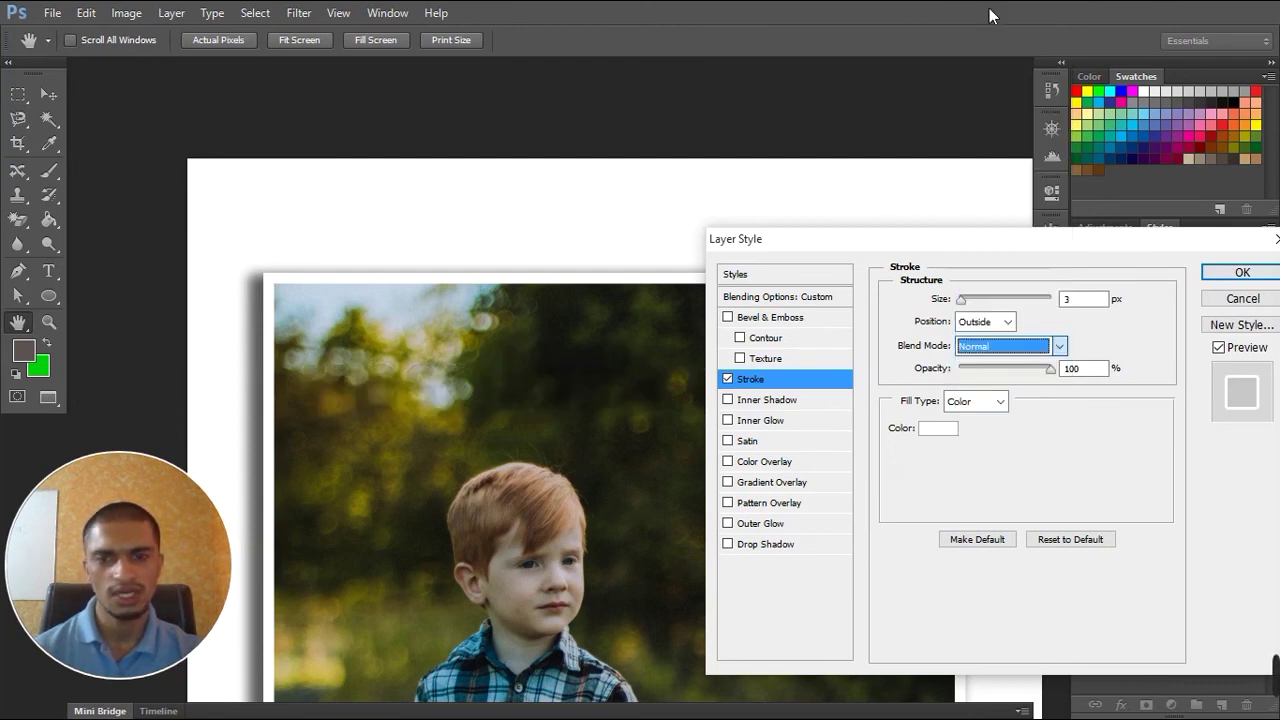
pyautogui.click(1215, 280)
pyautogui.moveTo(816, 393)
pyautogui.mouseDown()
pyautogui.moveTo(833, 522)
pyautogui.moveTo(840, 392)
pyautogui.mouseUp()
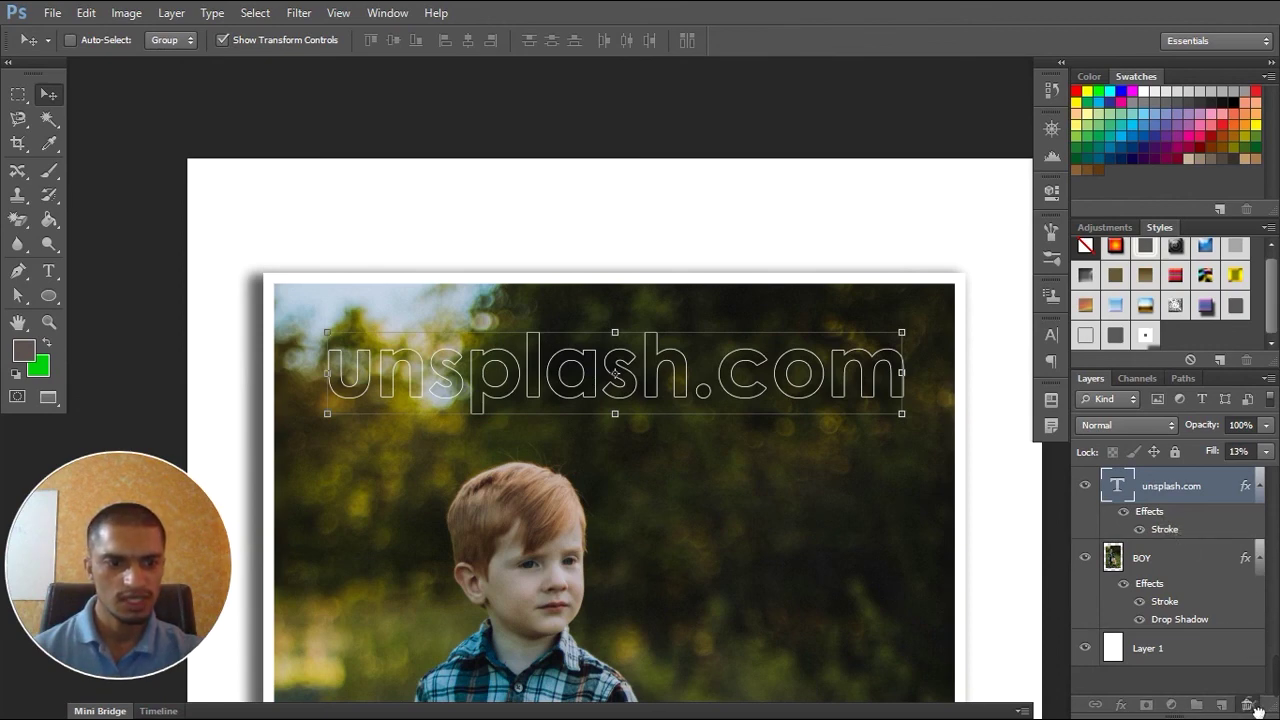
# Delete the unsplash.com text's Stroke effect and add a Drop Shadow instead
pyautogui.moveTo(1245, 485); pyautogui.dragTo(1247, 705)
pyautogui.click(1124, 706)
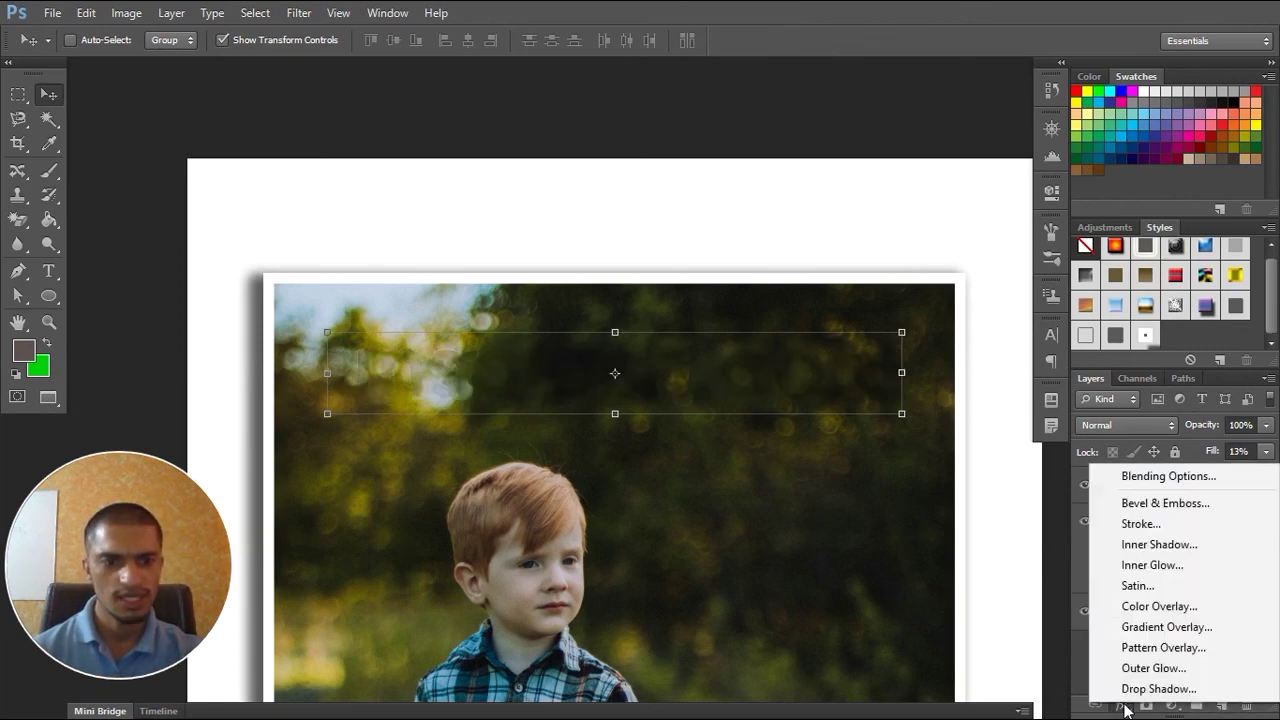
pyautogui.click(1145, 686)
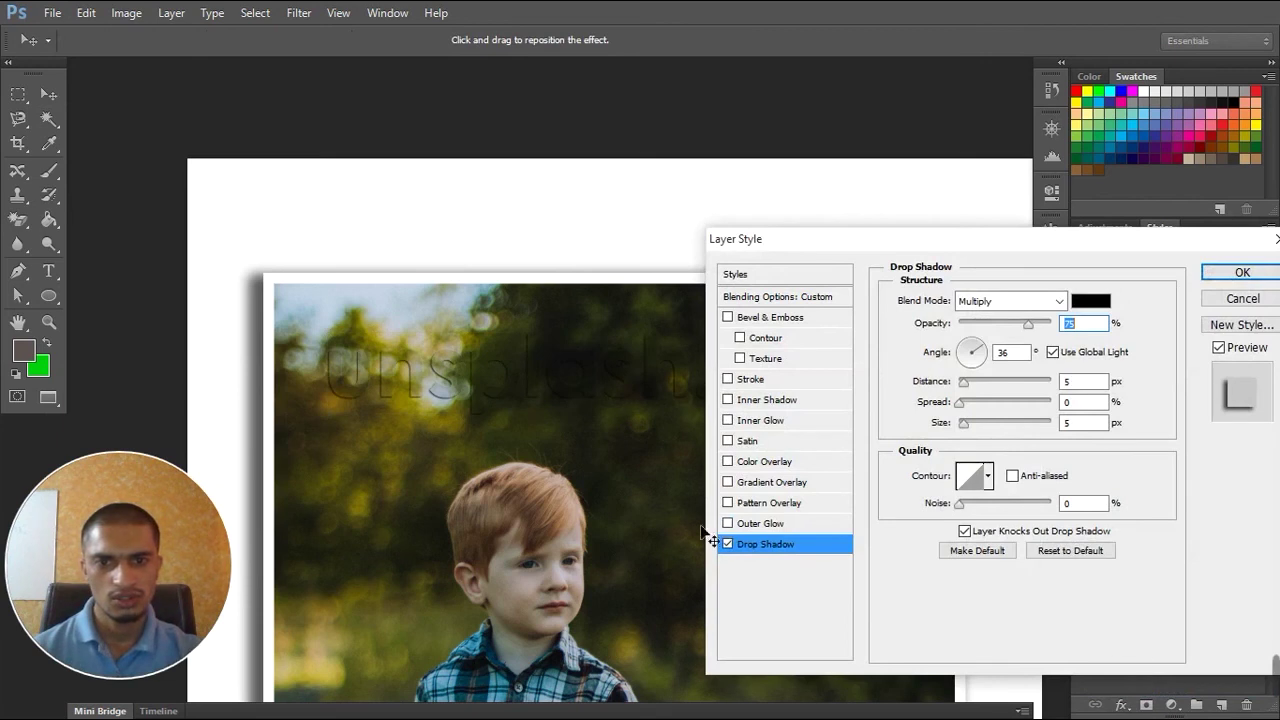
# Set the drop shadow to size 6, spread 9 and opacity 65%, then move the text down
pyautogui.moveTo(964, 421); pyautogui.dragTo(967, 385)
pyautogui.click(966, 404)
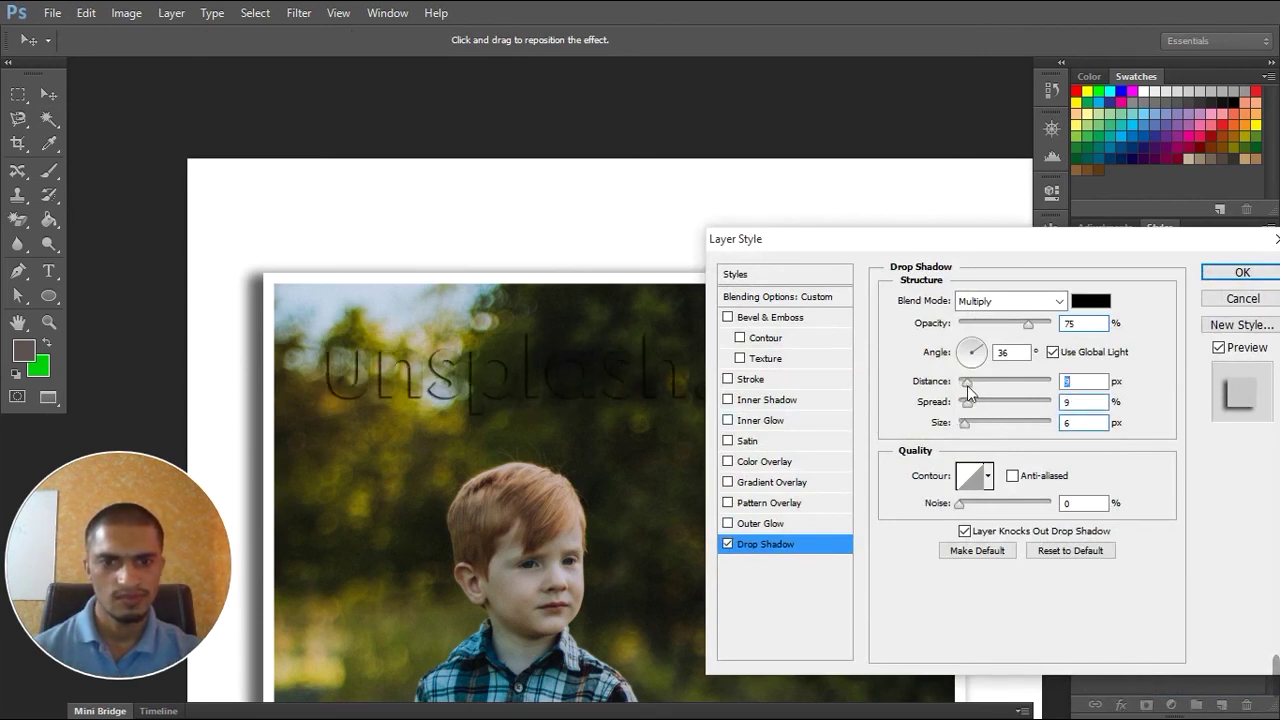
pyautogui.moveTo(1028, 324); pyautogui.dragTo(1003, 326)
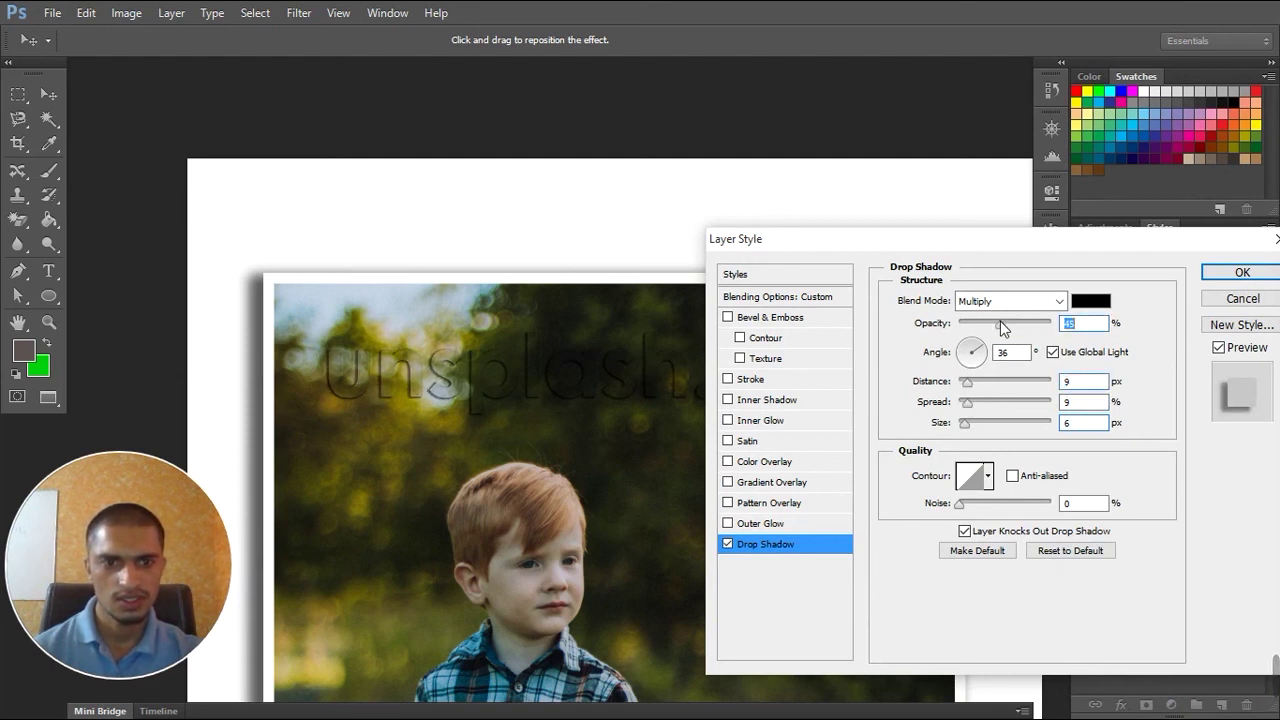
pyautogui.moveTo(1003, 328); pyautogui.dragTo(1022, 330)
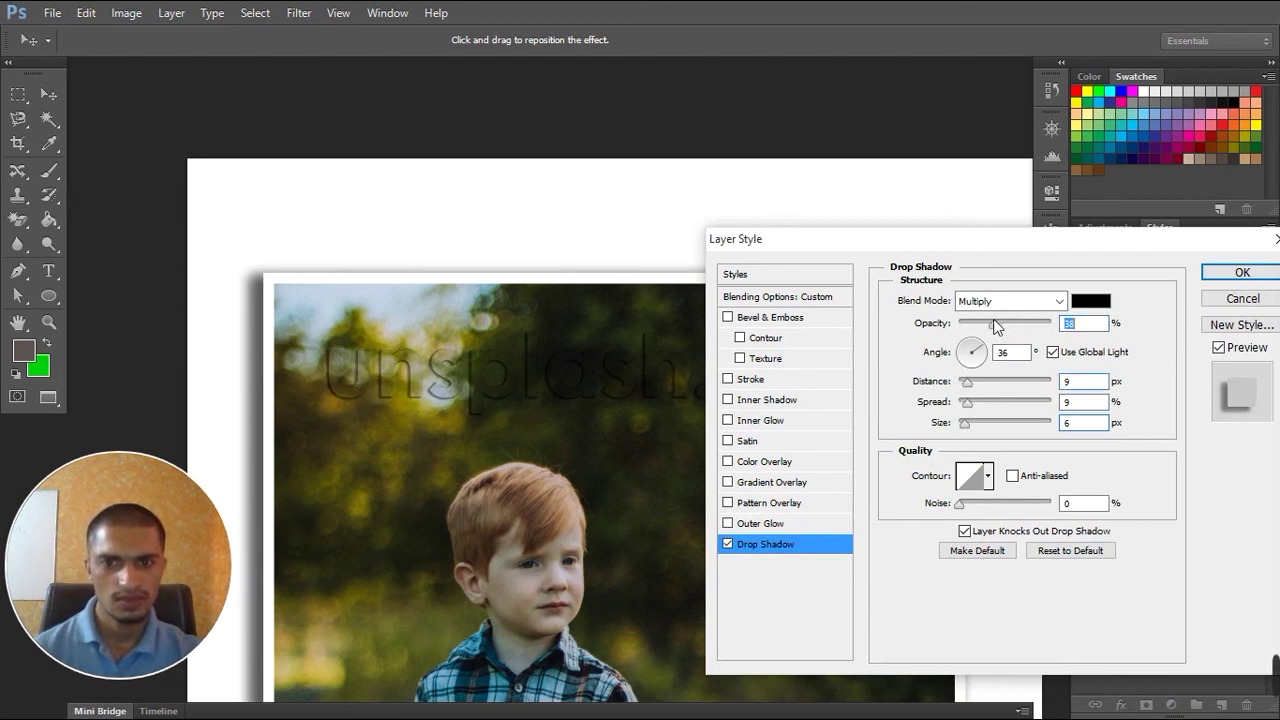
pyautogui.click(1236, 273)
pyautogui.moveTo(614, 410); pyautogui.dragTo(709, 373)
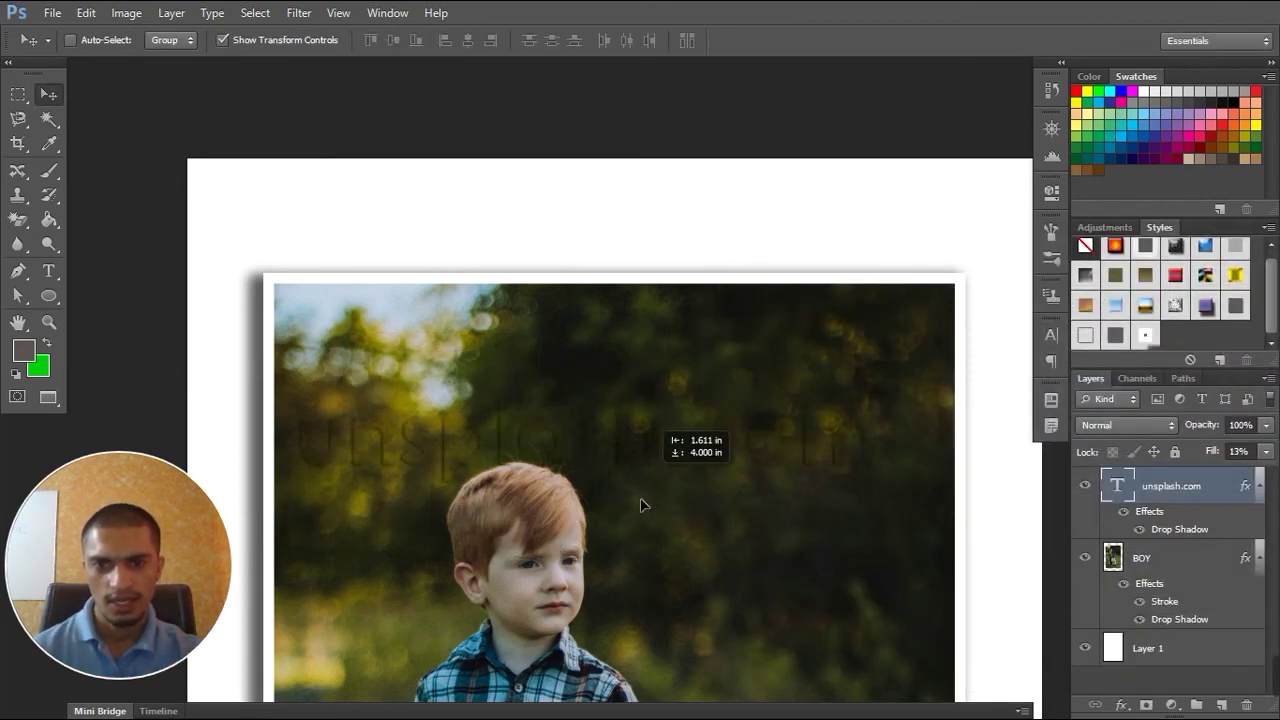
# Set the unsplash.com text's Fill to 0% and place it across the boy's face
pyautogui.moveTo(709, 373); pyautogui.dragTo(720, 634)
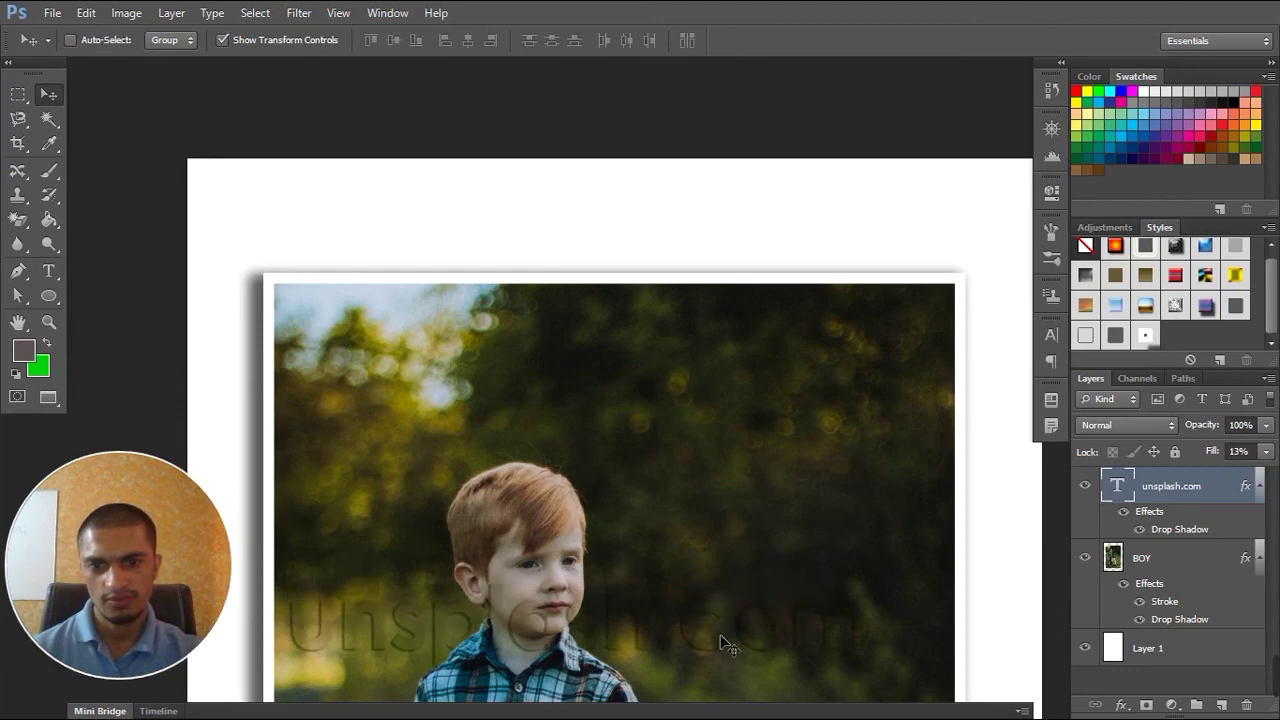
pyautogui.moveTo(770, 545); pyautogui.dragTo(789, 283)
pyautogui.moveTo(760, 340); pyautogui.dragTo(757, 404)
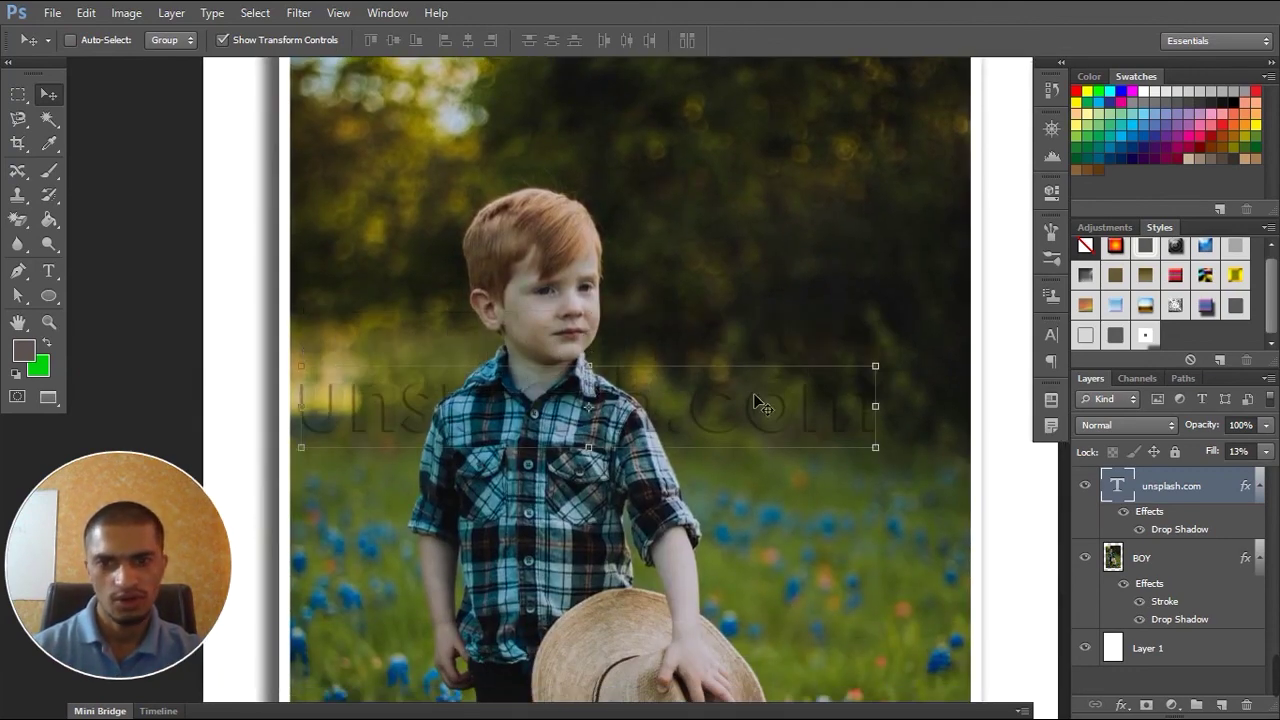
pyautogui.click(1267, 452)
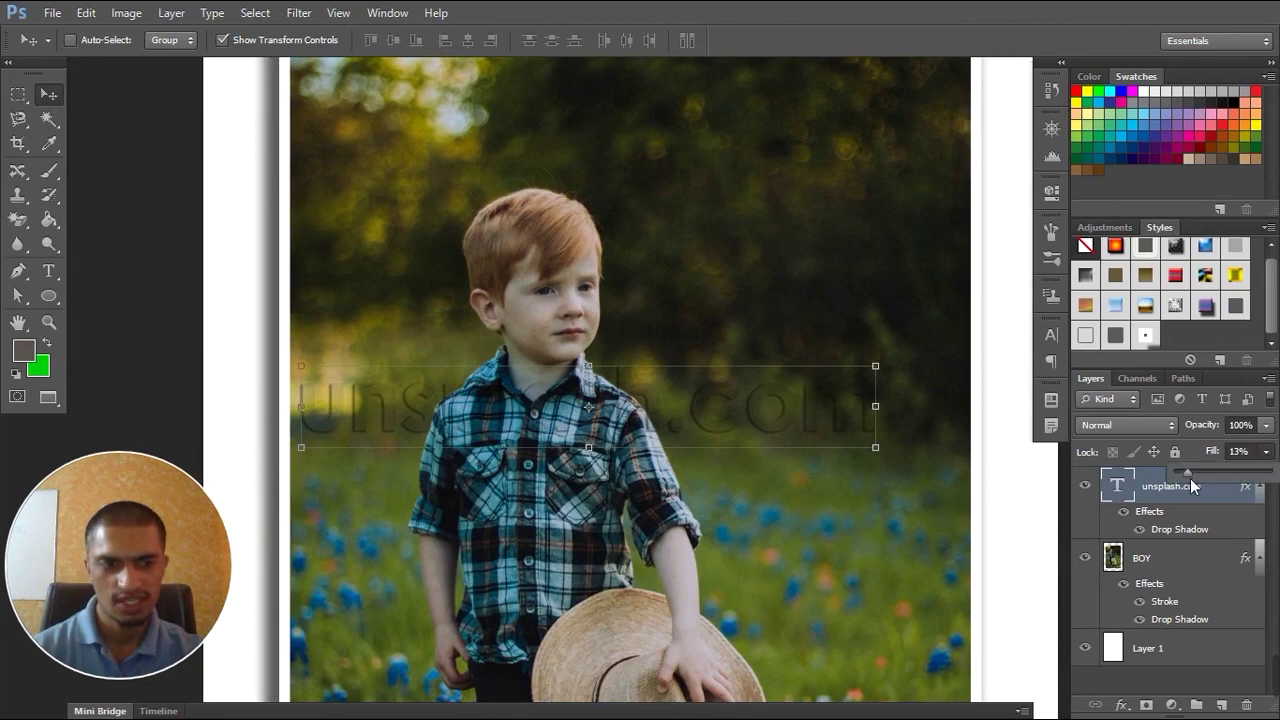
pyautogui.moveTo(1188, 472); pyautogui.dragTo(1174, 472)
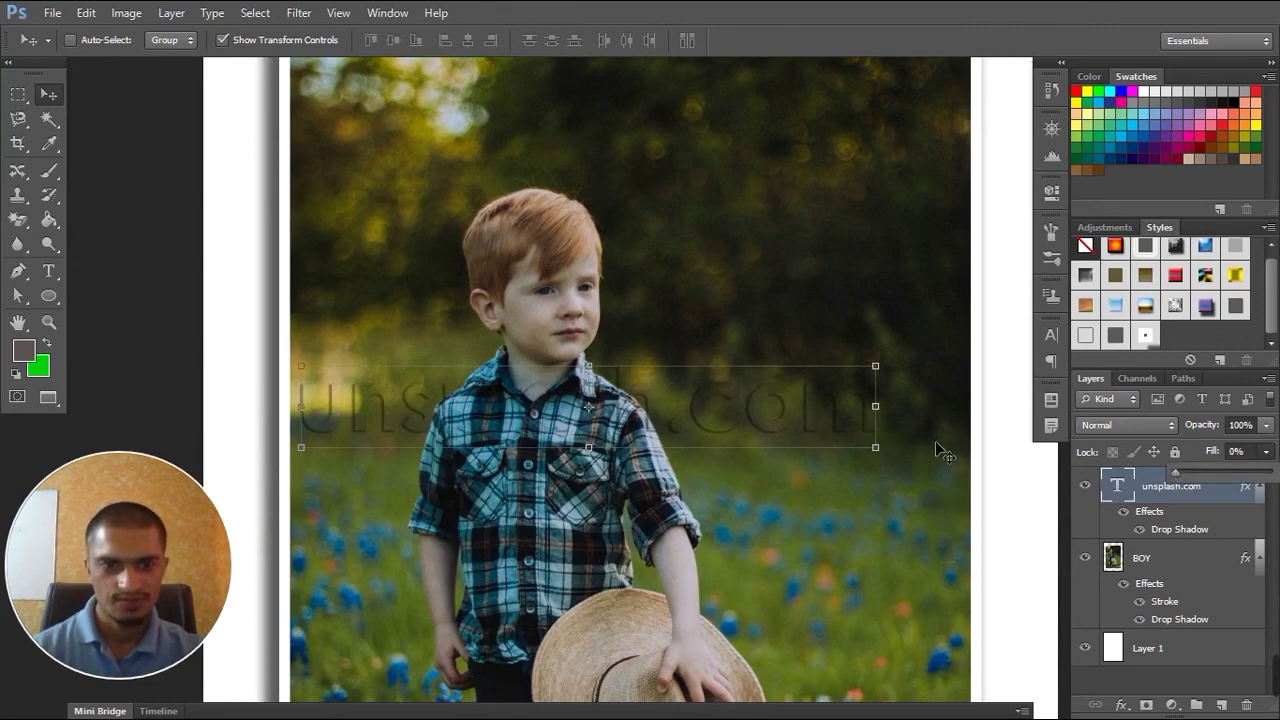
pyautogui.click(1266, 452)
pyautogui.moveTo(744, 416)
pyautogui.mouseDown()
pyautogui.moveTo(871, 392)
pyautogui.moveTo(853, 312)
pyautogui.moveTo(795, 345)
pyautogui.mouseUp()
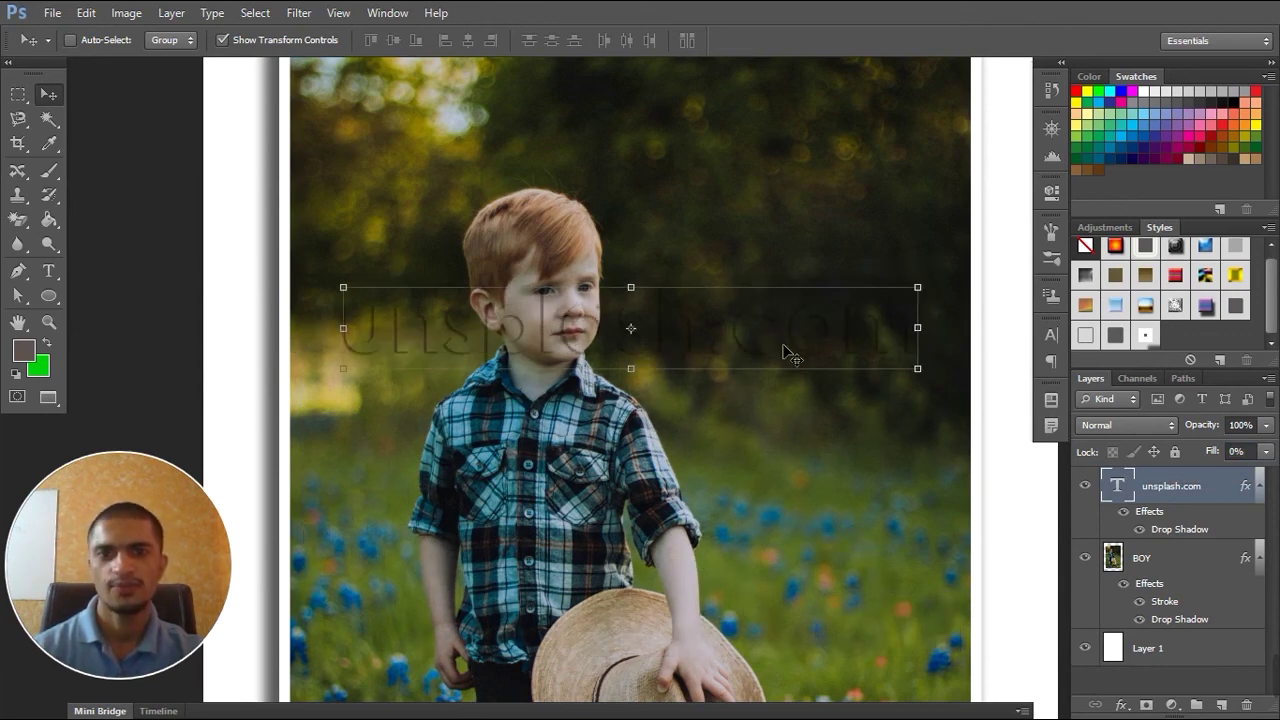